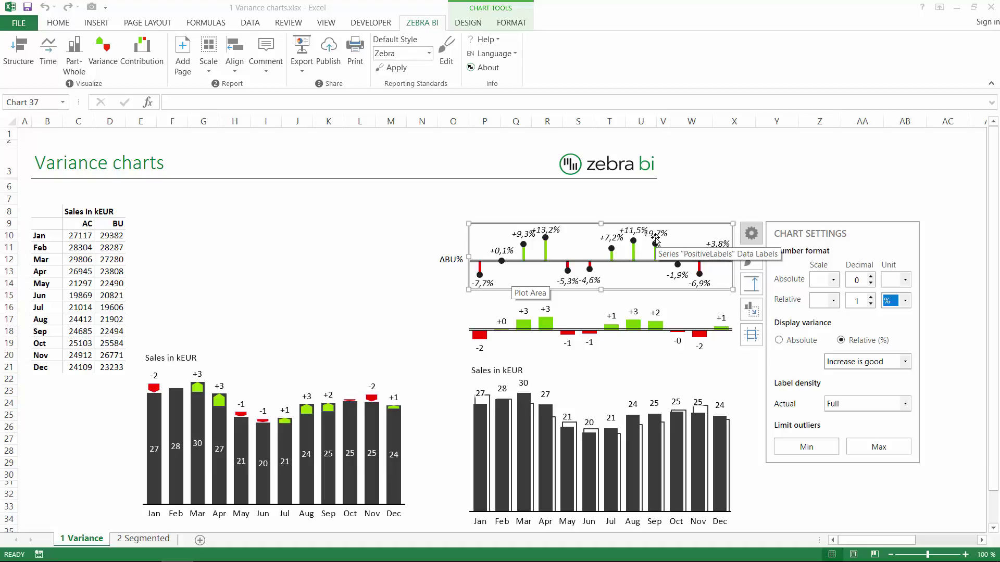
Remove the % unit from the relative number format of the ΔBU% chart's labels.
left_click(899, 301)
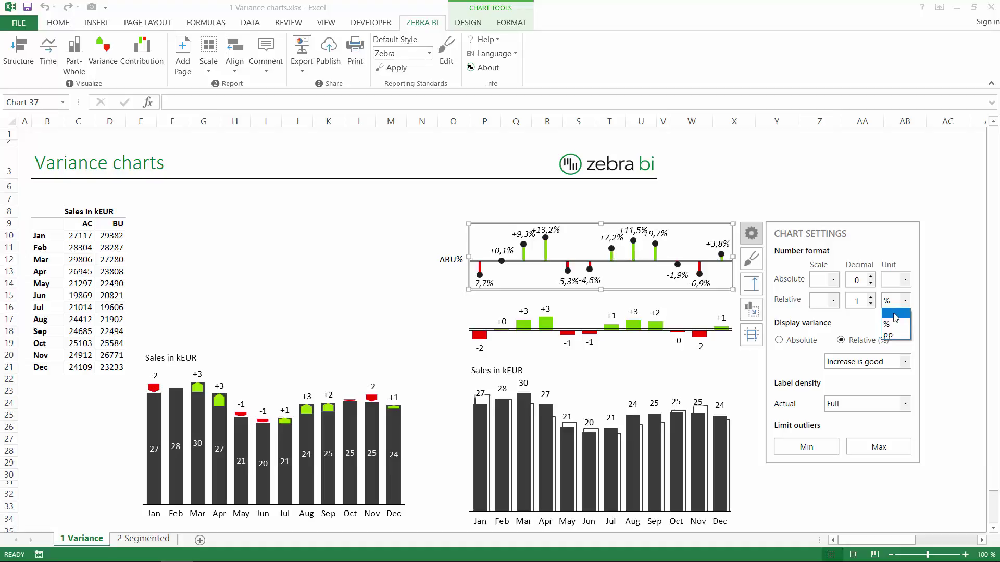
left_click(895, 315)
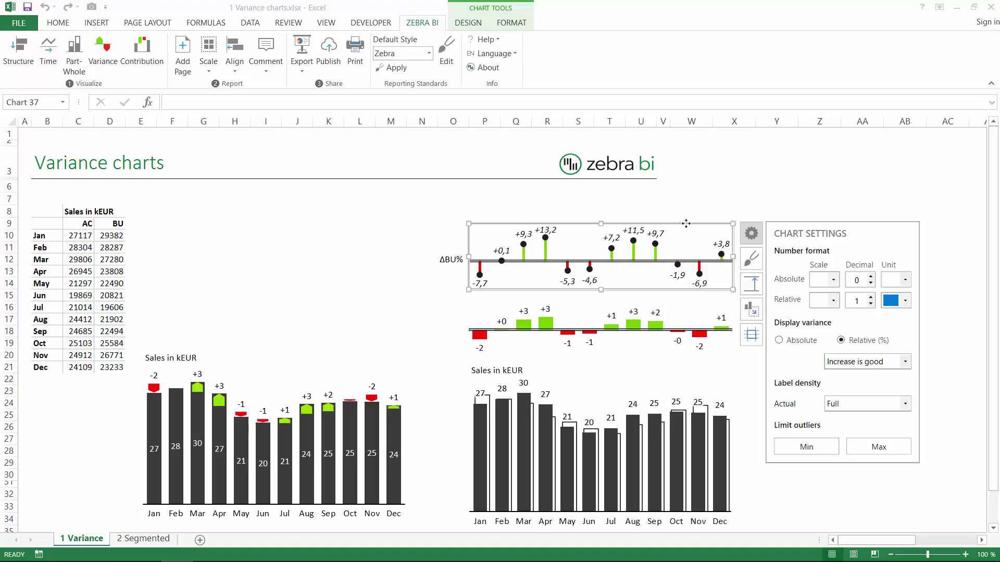
left_click(444, 260)
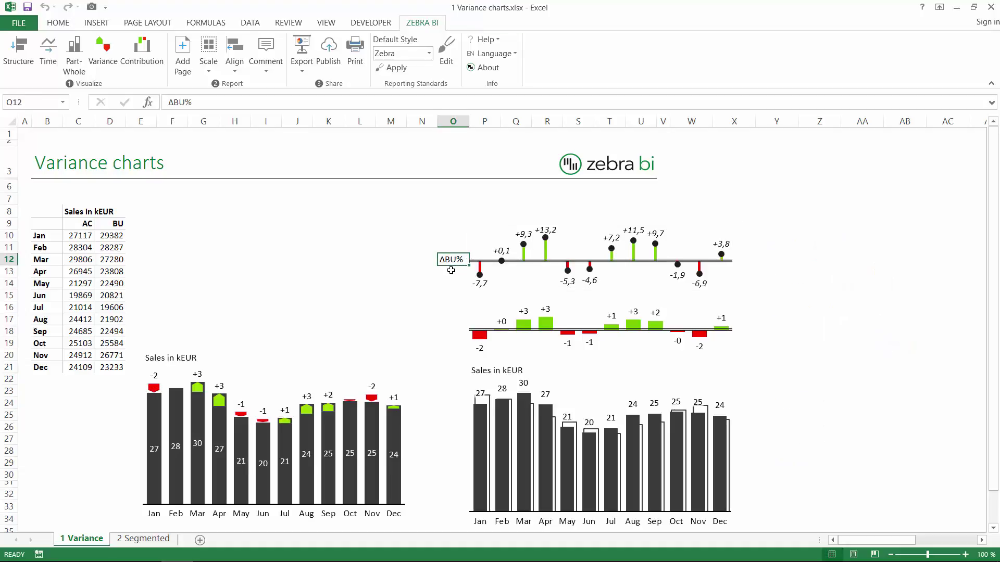
Enter the label ΔBU in cell O18, inserting the delta symbol from the Zebra BI comment symbols.
left_click(449, 331)
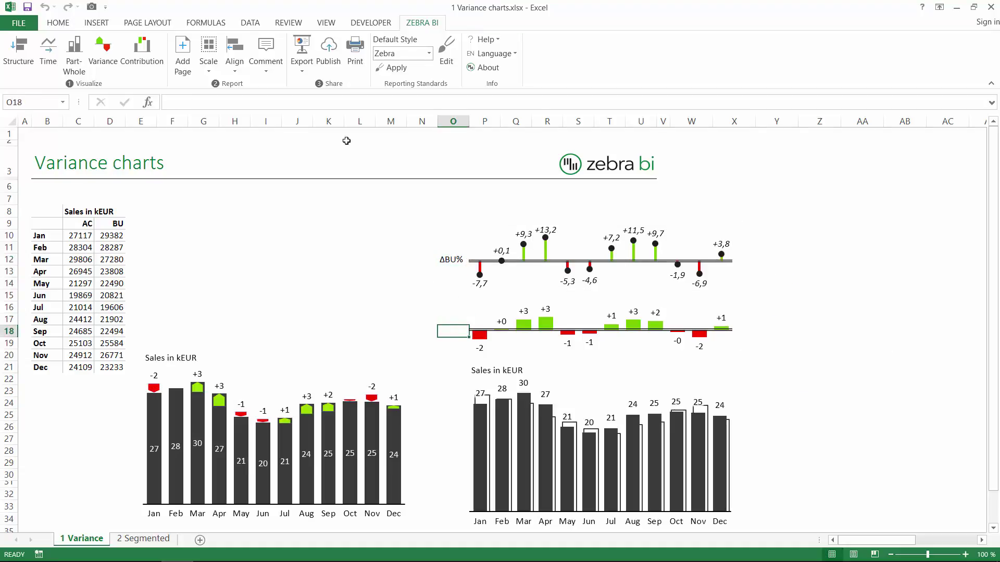
left_click(268, 67)
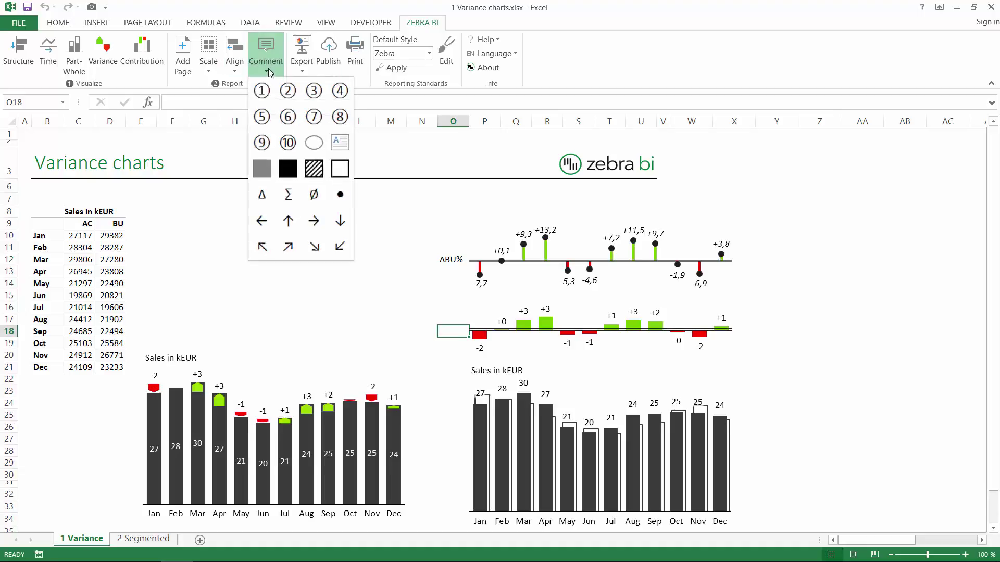
left_click(262, 194)
type("B")
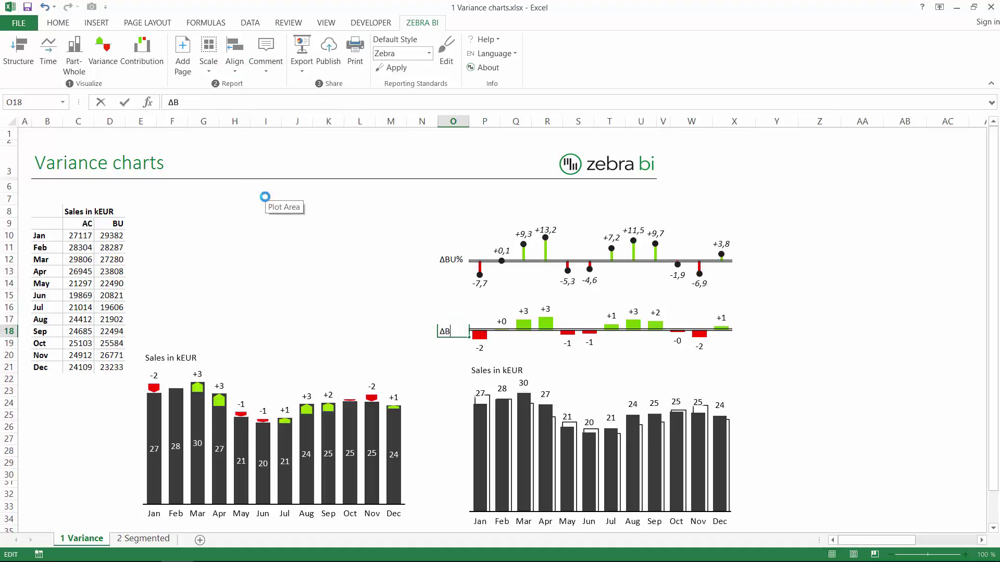
type("U")
key("Return")
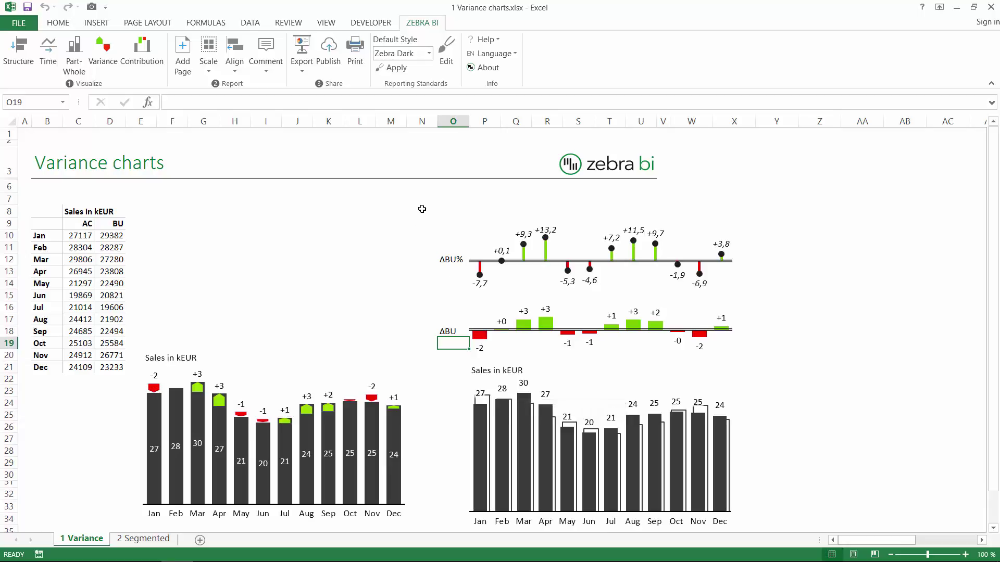
Select the range N7:X35 with the three aligned variance charts, export it to PowerPoint and switch to Presentation3 there.
left_click_drag(423, 202, 748, 476)
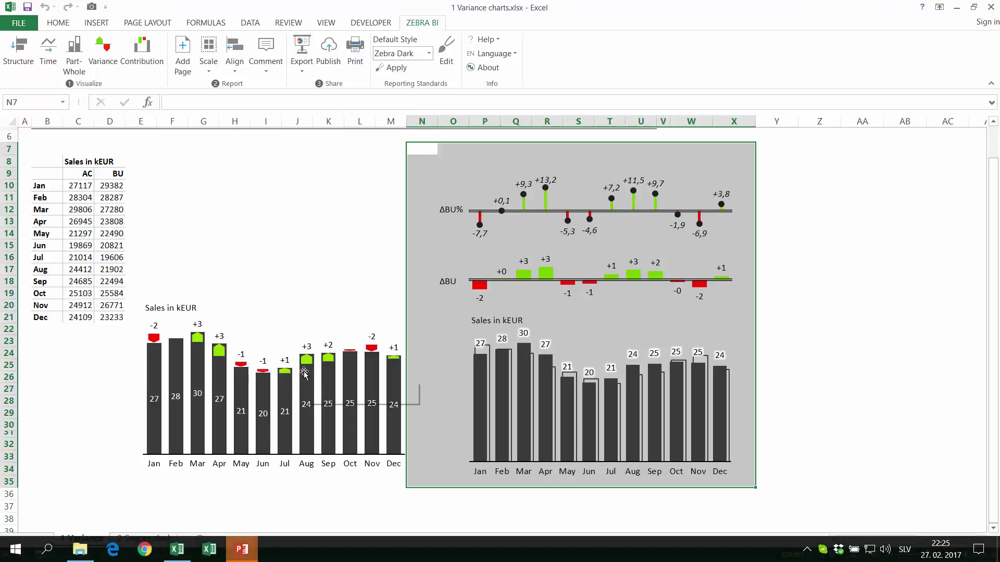
left_click(240, 553)
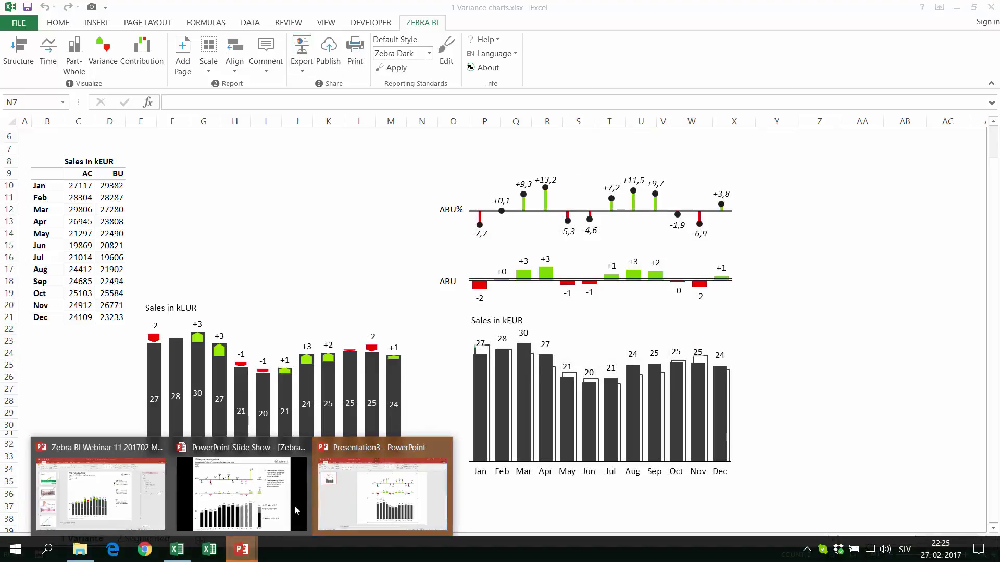
left_click(365, 495)
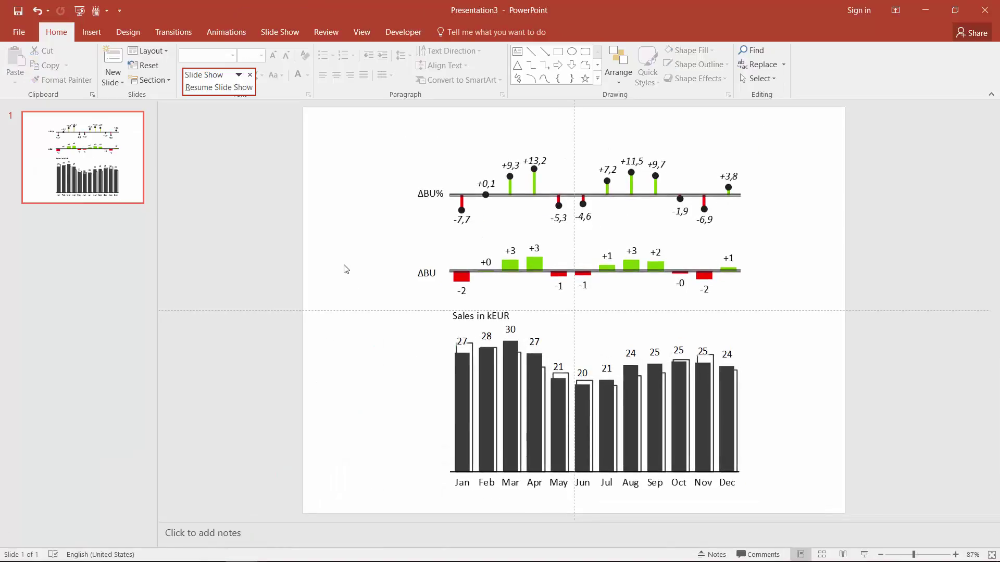
Switch back to the Excel workbook and set the integrated Sales in kEUR column chart to display relative (%) variances.
key("alt+Tab")
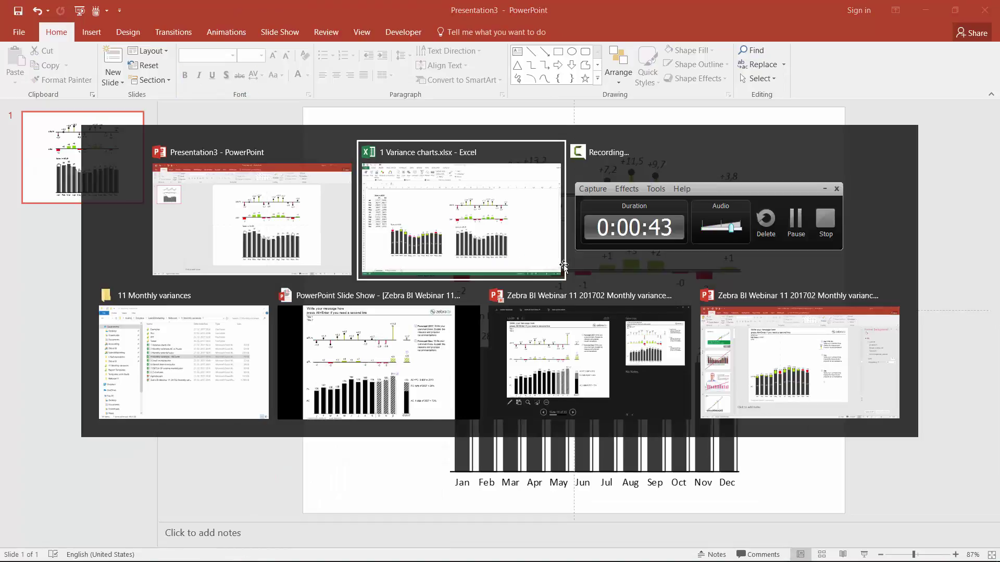
left_click(287, 326)
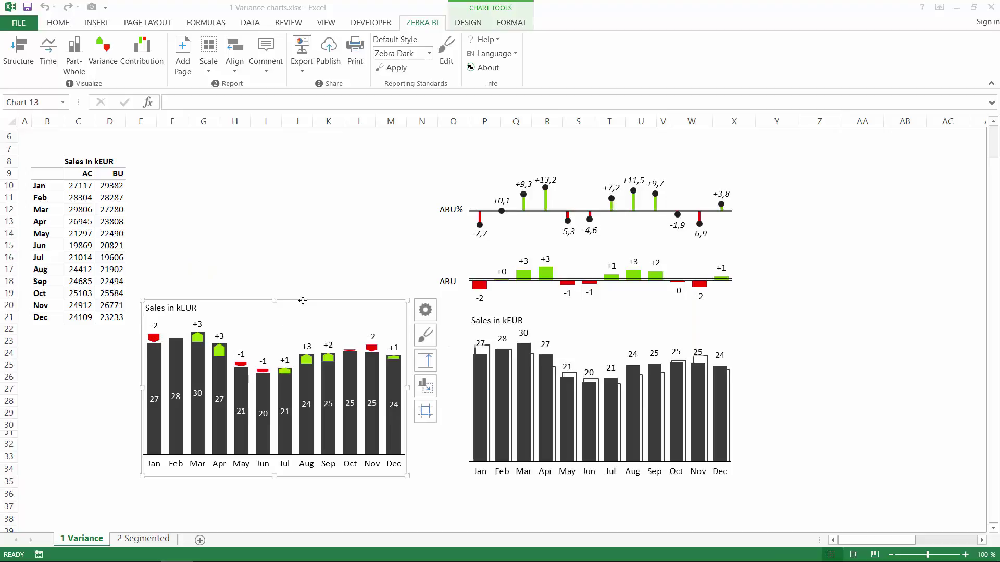
left_click(425, 311)
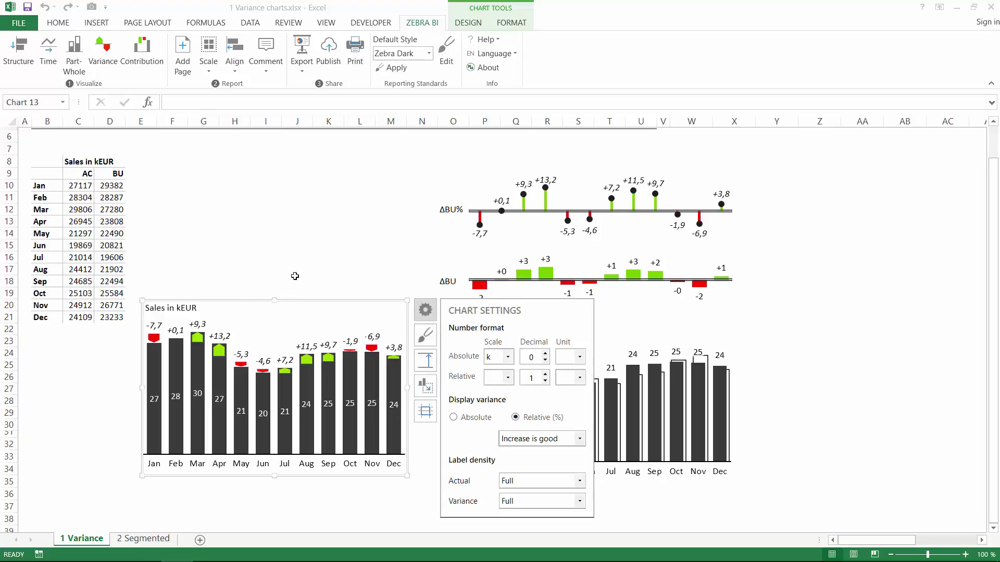
Export the integrated Sales in kEUR chart to PowerPoint and switch to Presentation3 with the new slide.
left_click(302, 46)
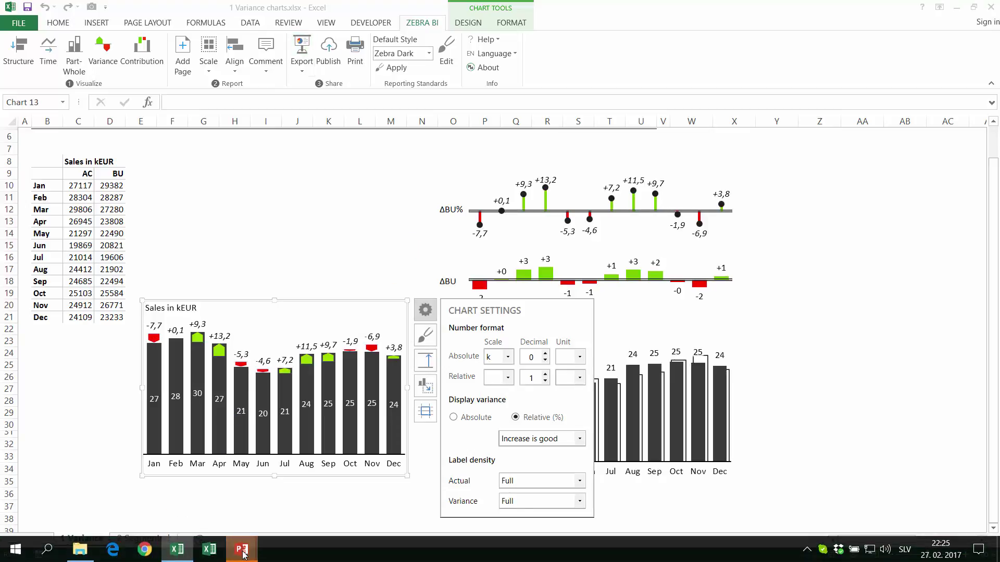
mouse_move(242, 553)
left_click(350, 495)
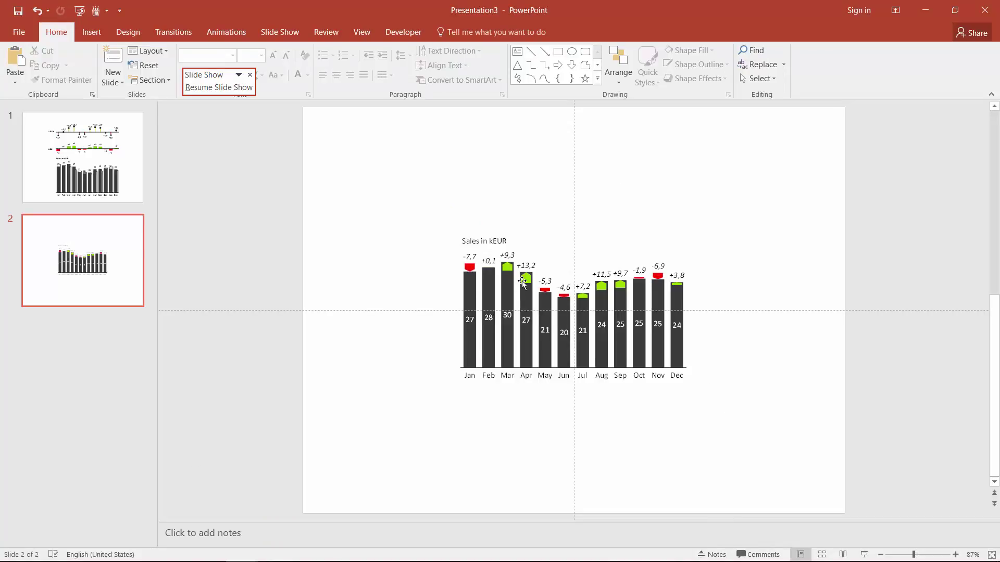
Switch back to Excel, open the 2 Segmented sheet and review its monthly AC and FC values.
key("alt+Tab")
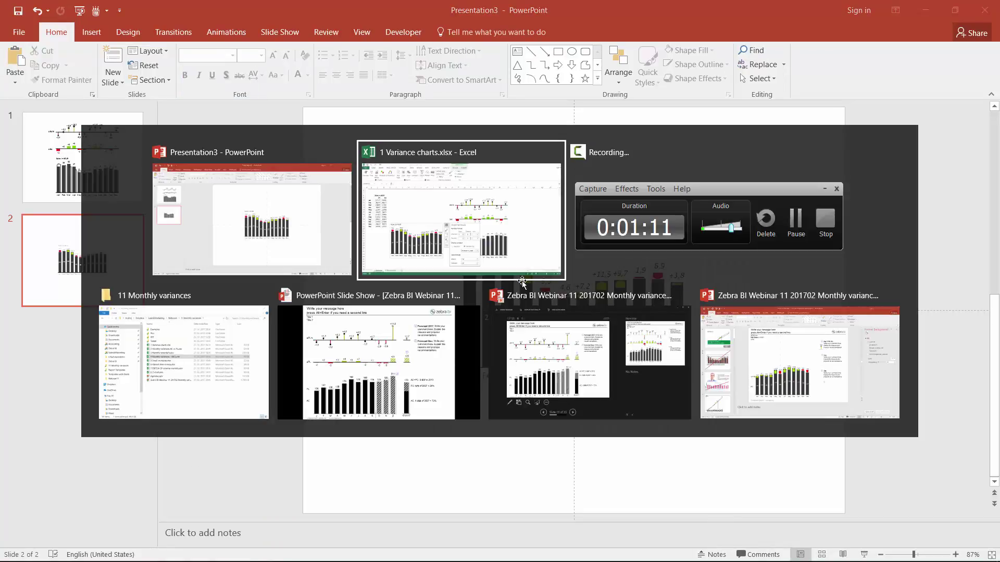
left_click(147, 539)
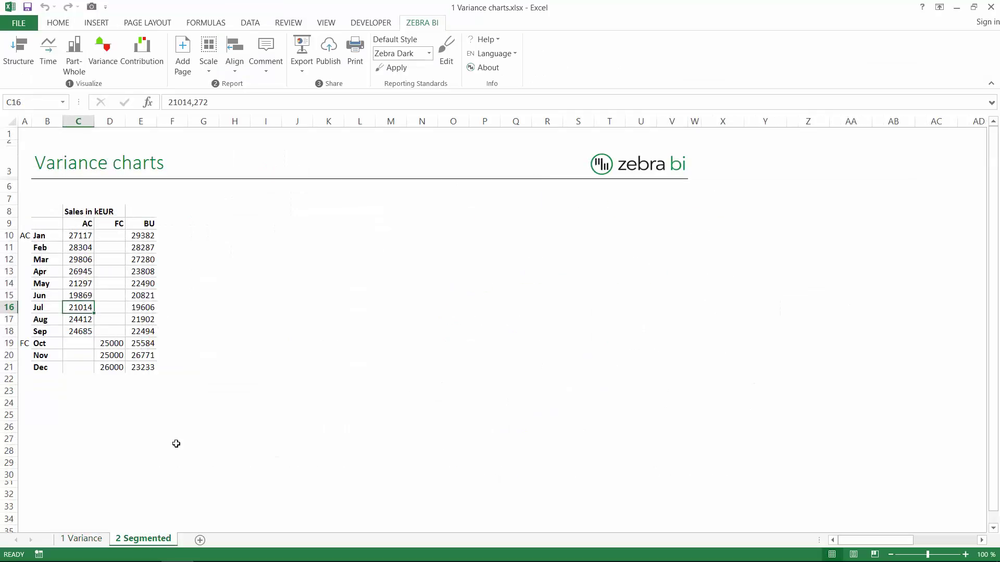
left_click(109, 338)
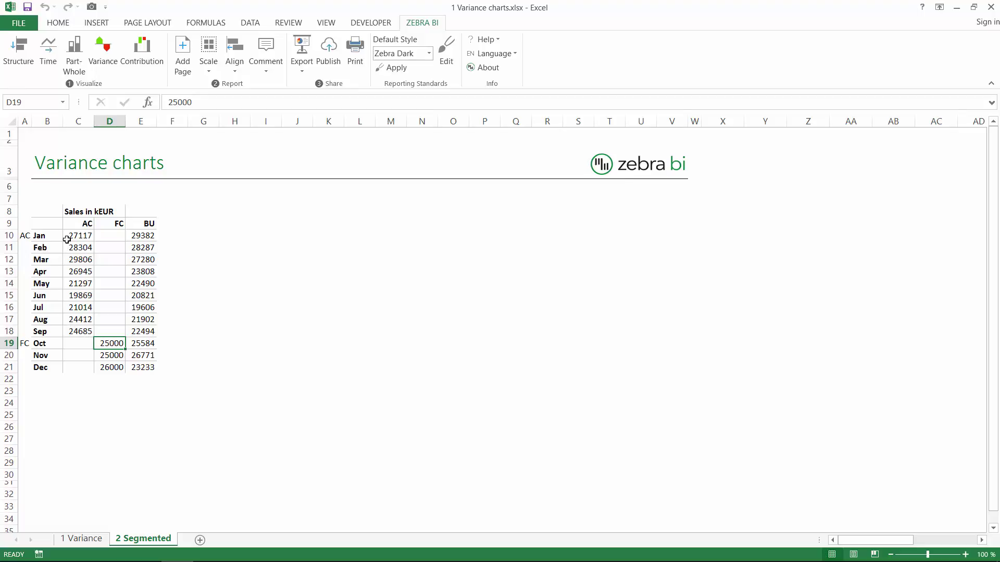
left_click_drag(80, 236, 82, 334)
left_click(46, 332)
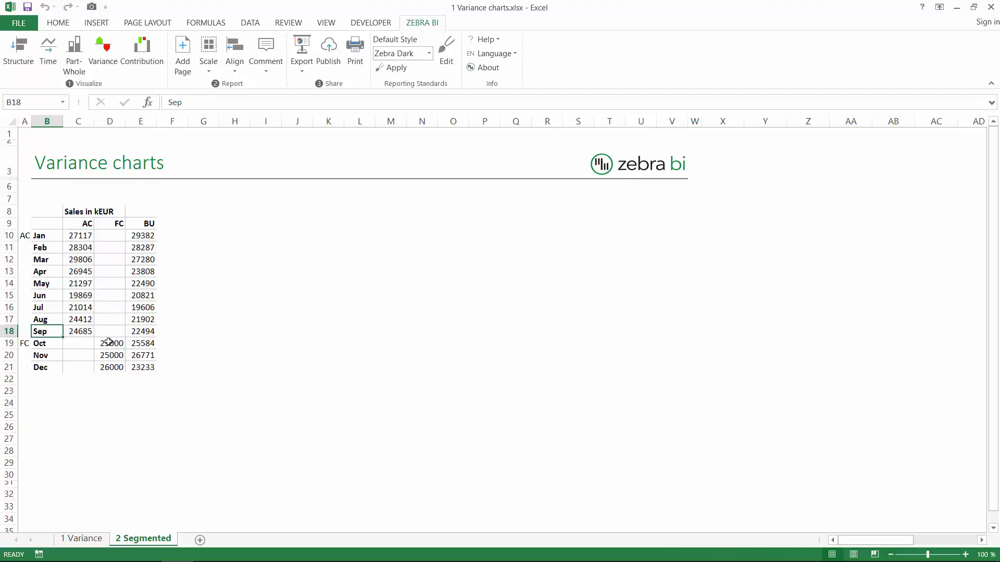
left_click_drag(108, 342, 106, 366)
left_click(107, 293)
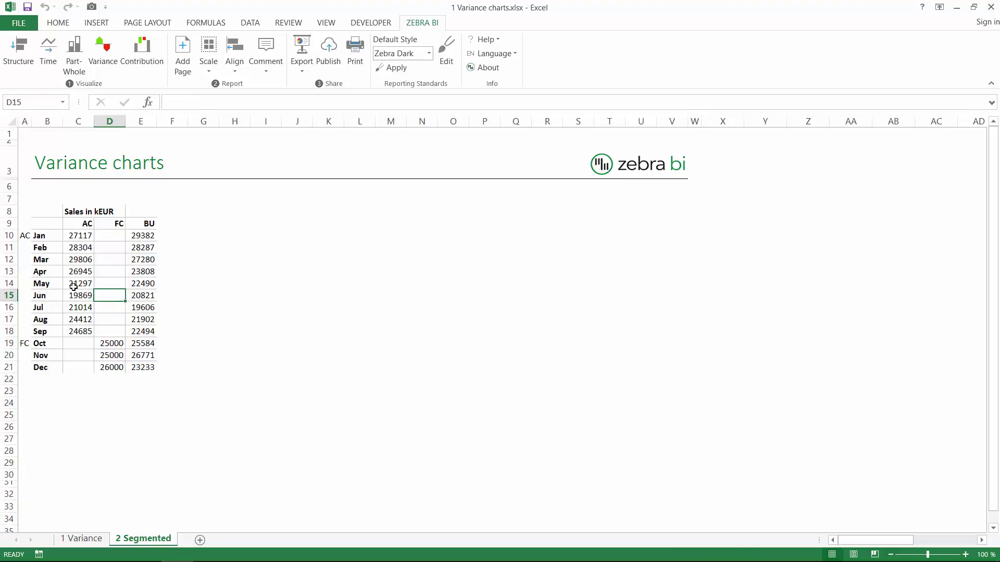
Insert an integrated Column variance chart from the AC, FC and BU data and place it beside the table.
left_click(74, 286)
left_click(103, 49)
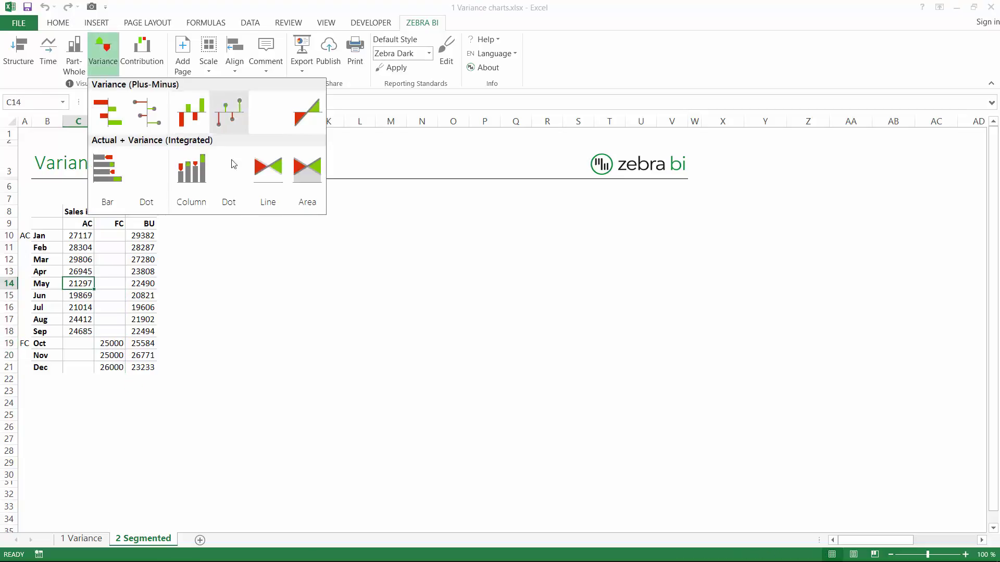
left_click(193, 168)
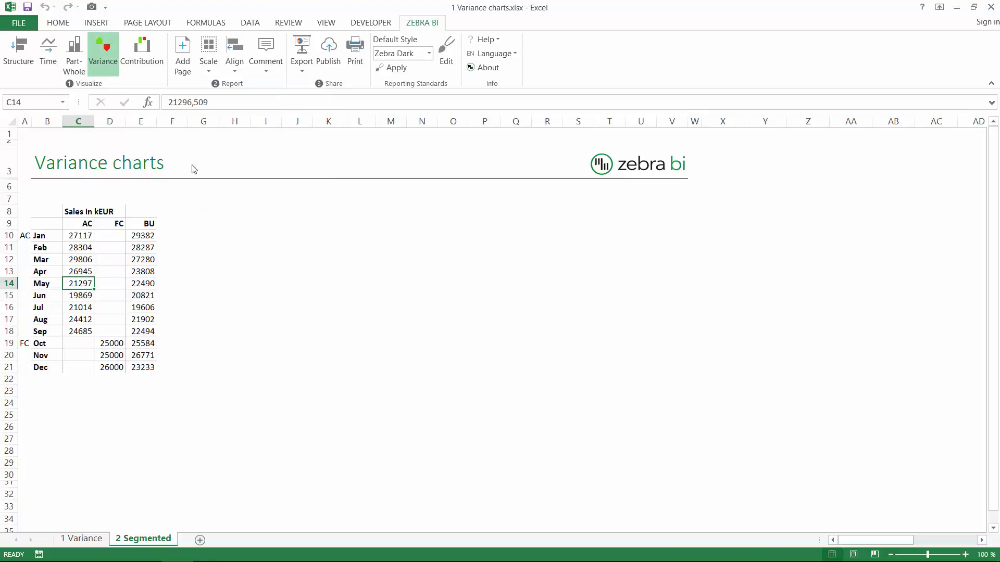
left_click_drag(284, 206, 296, 213)
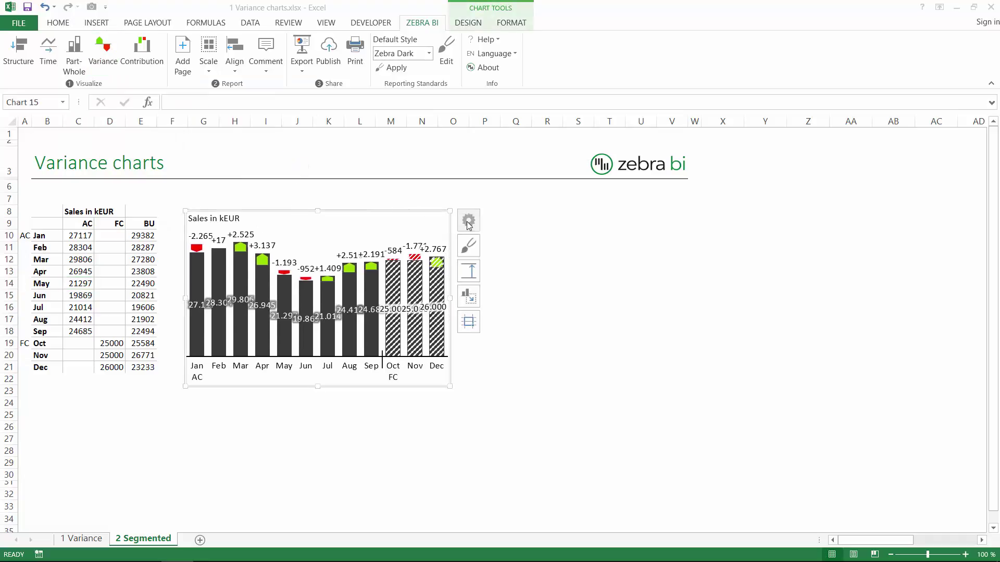
Set the integrated chart's absolute number format to scale k with 1 decimal and shift the chart slightly.
left_click(469, 221)
left_click(544, 267)
left_click(540, 292)
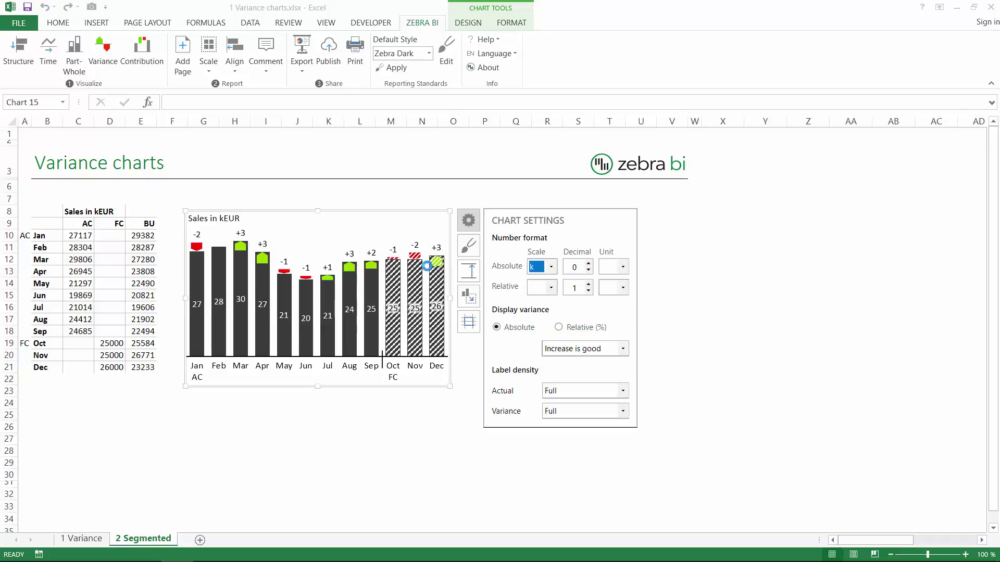
left_click_drag(353, 214, 363, 215)
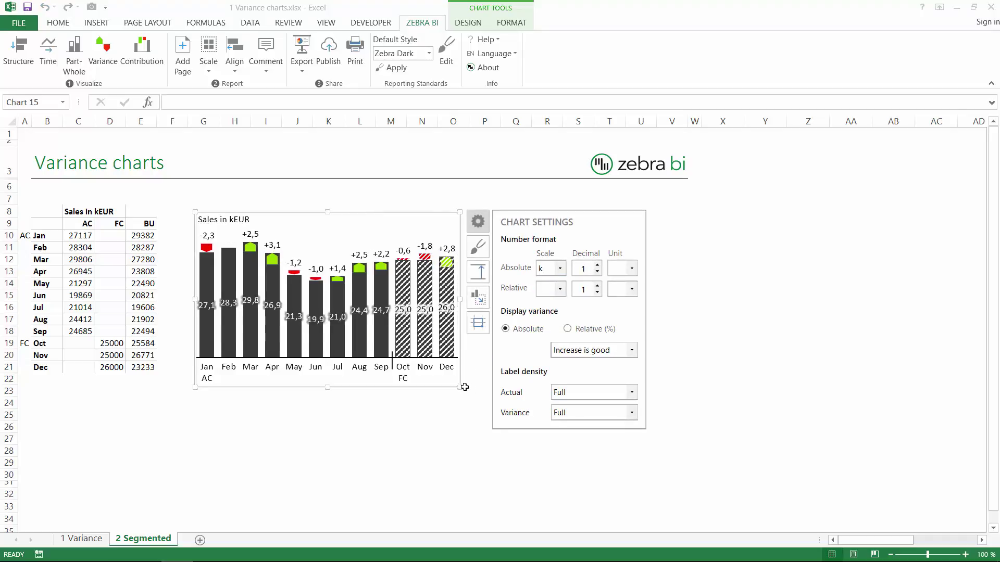
Enlarge the integrated variance chart and move it down to start at about row 14, leaving free space above it.
left_click_drag(460, 388, 514, 443)
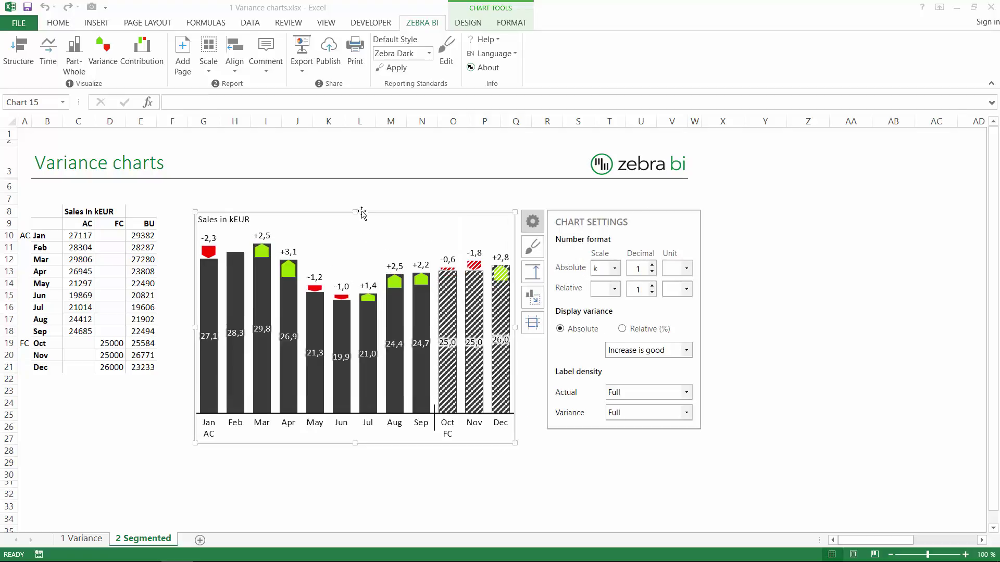
left_click_drag(366, 214, 350, 241)
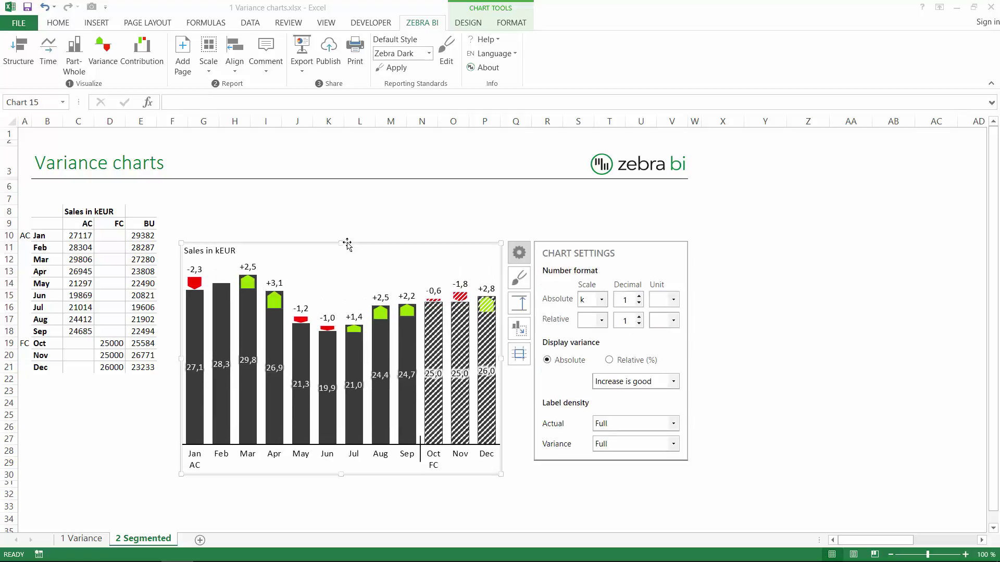
left_click(347, 235)
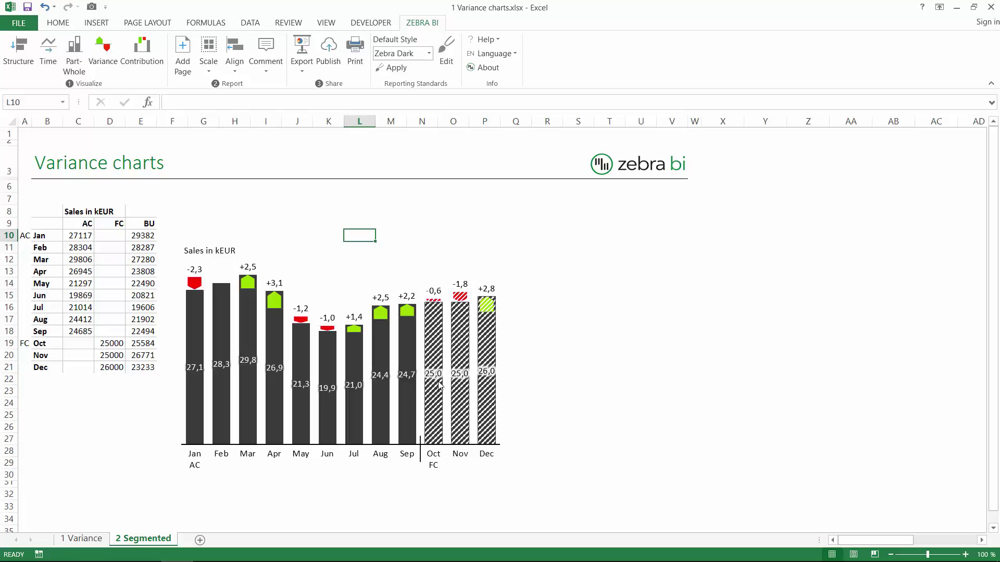
mouse_move(433, 407)
left_click(299, 252)
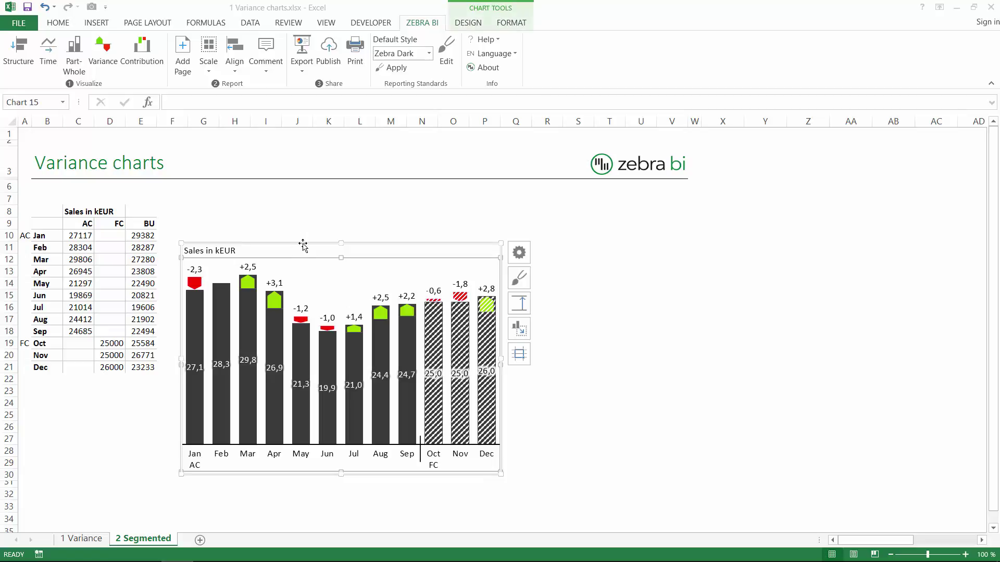
left_click_drag(303, 245, 303, 286)
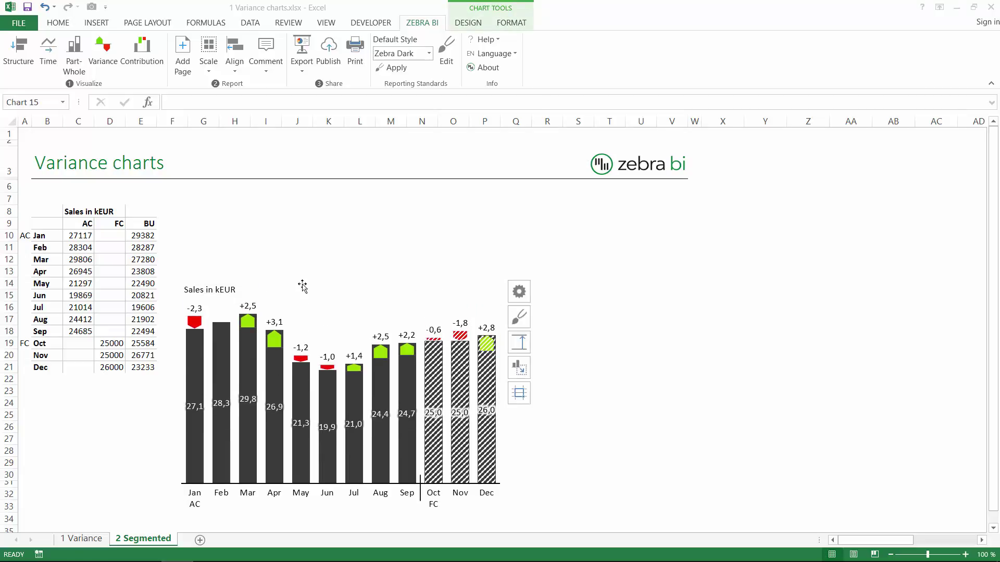
Insert a plus-minus Dot variance chart from the data in C9:E21.
left_click(136, 258)
left_click_drag(74, 221, 150, 368)
left_click(102, 52)
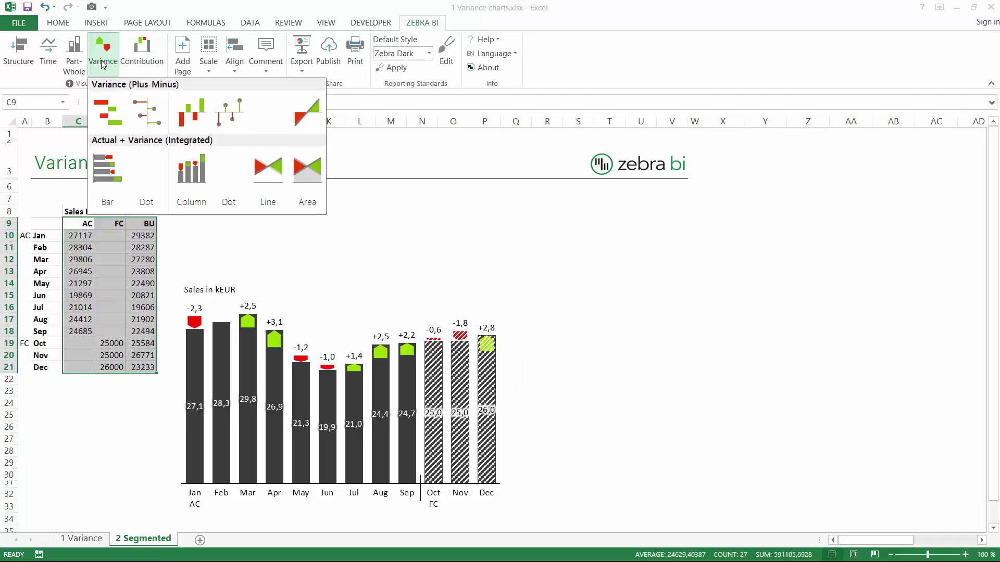
left_click(226, 107)
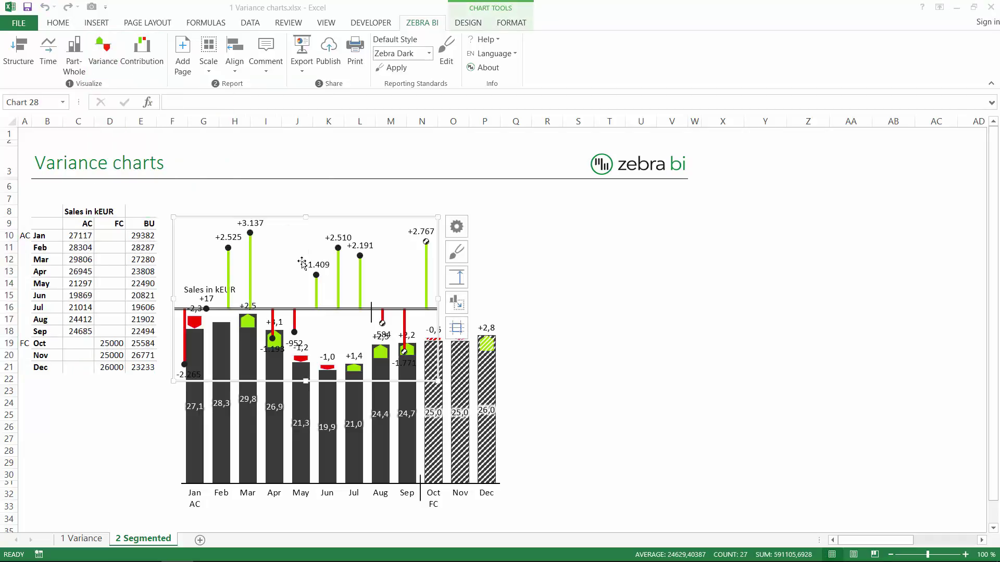
Display relative (%) variances in the new dot chart and reduce its height to fit above the integrated column chart.
left_click(455, 229)
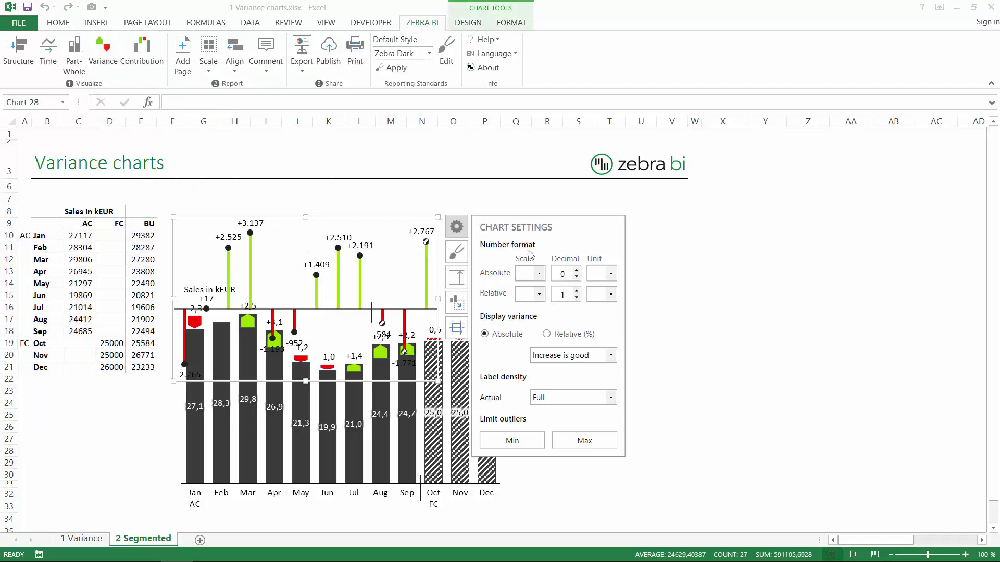
left_click(569, 335)
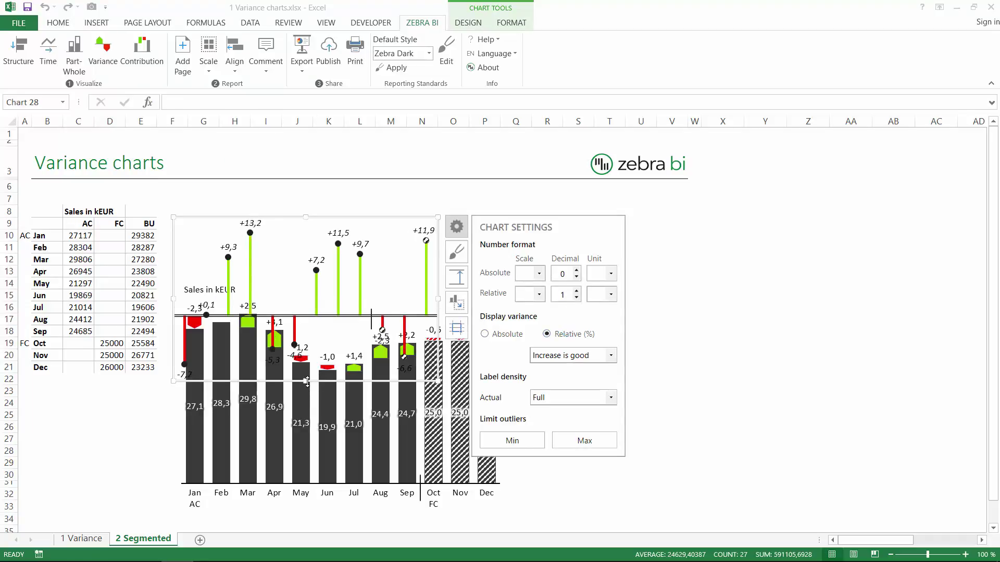
left_click_drag(307, 381, 318, 281)
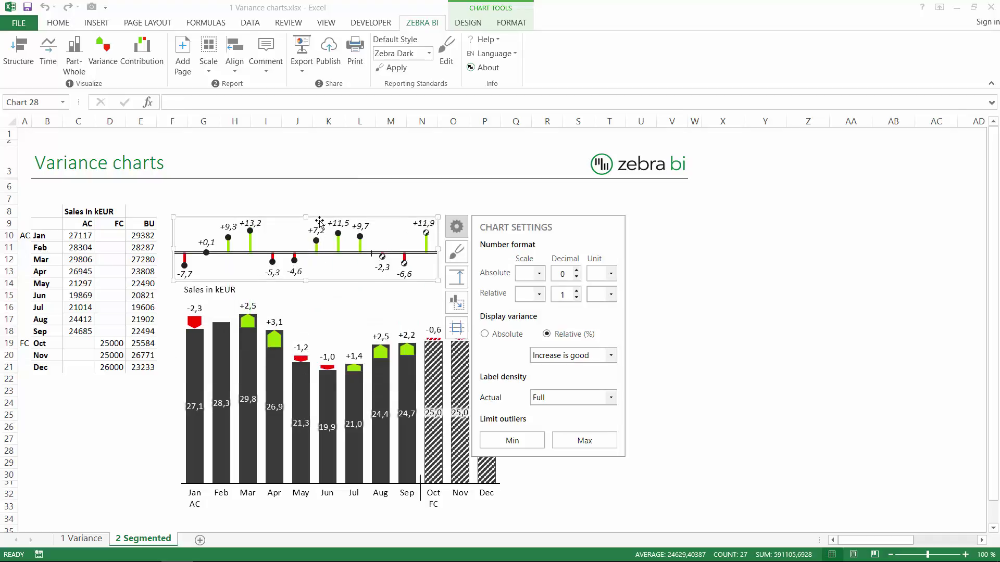
Align the left edges of the dot chart and the integrated column chart at column G, and narrow the column chart to end at column O.
left_click_drag(319, 221, 333, 208)
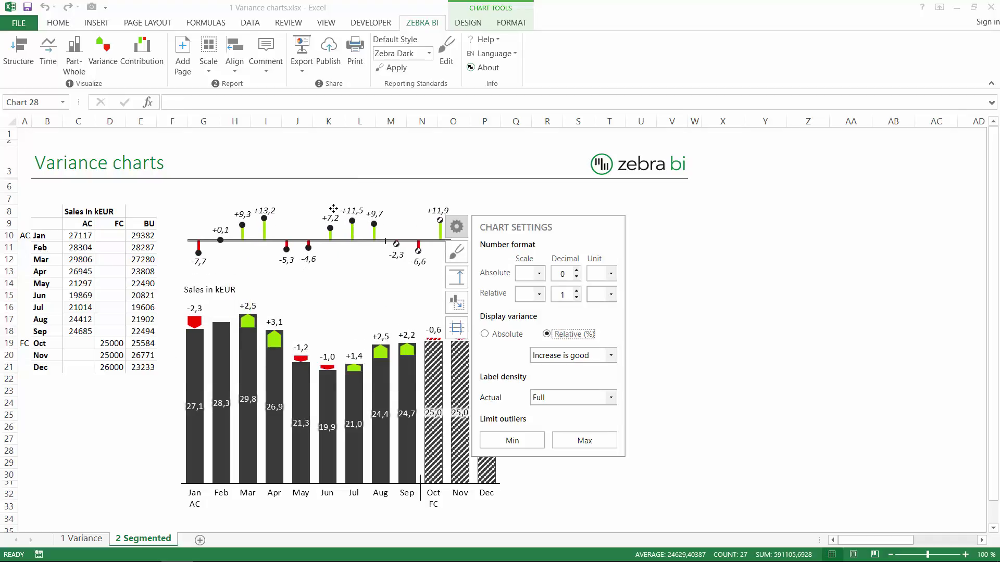
left_click(275, 281)
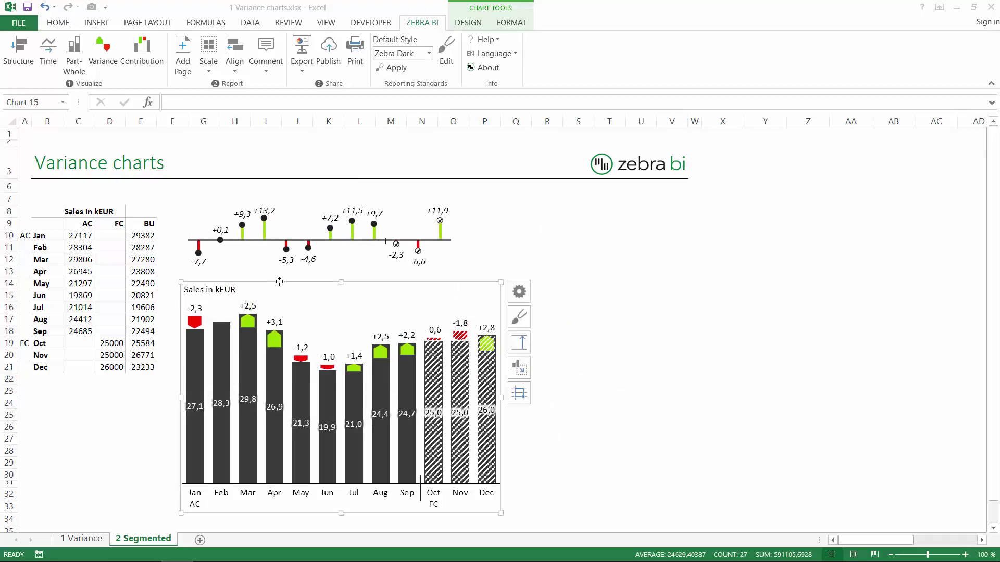
left_click_drag(279, 282, 285, 281)
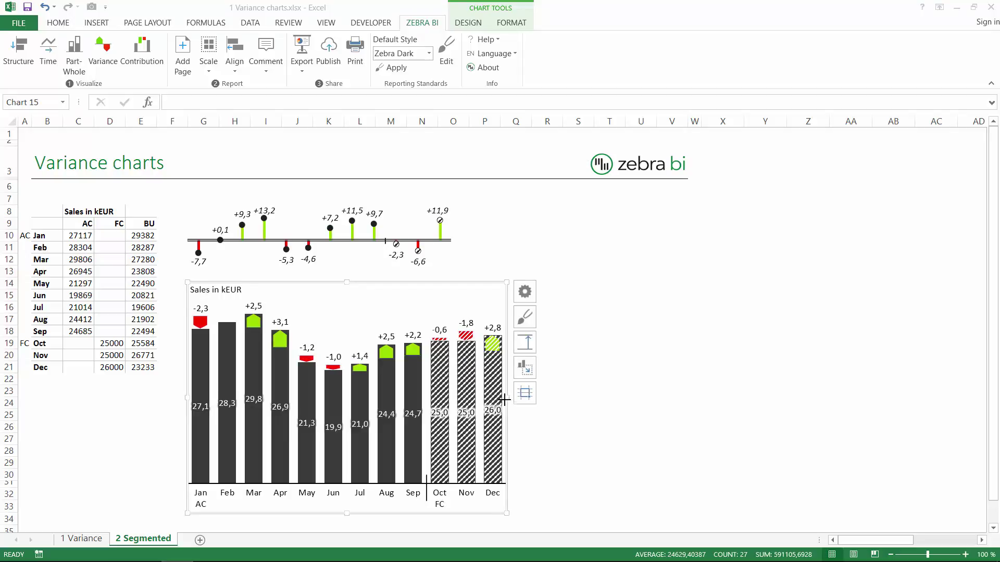
left_click_drag(504, 398, 468, 399)
Widen the dot chart to the right edge of column O and check both charts' alignment against columns G to O.
left_click(446, 243)
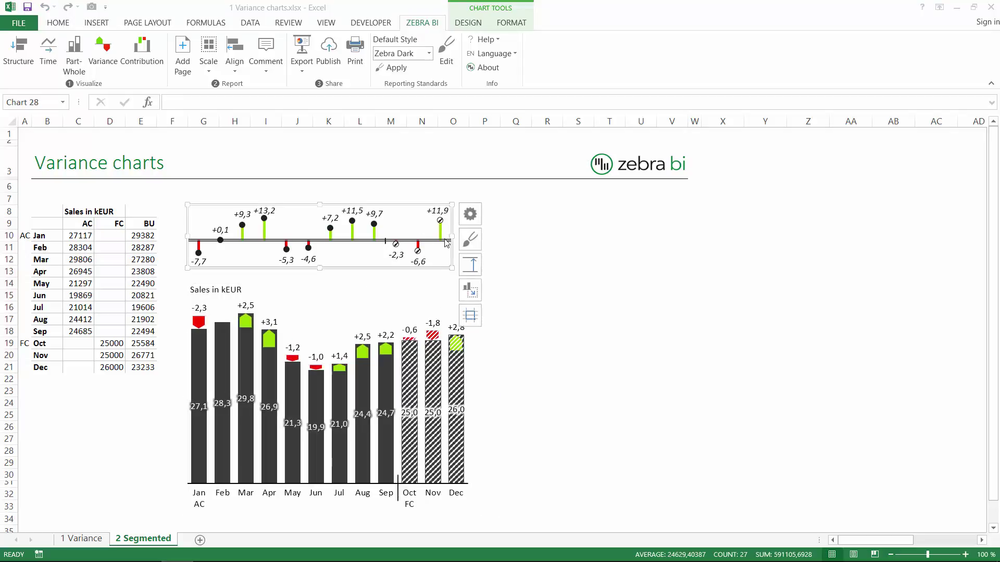
left_click_drag(451, 237, 469, 237)
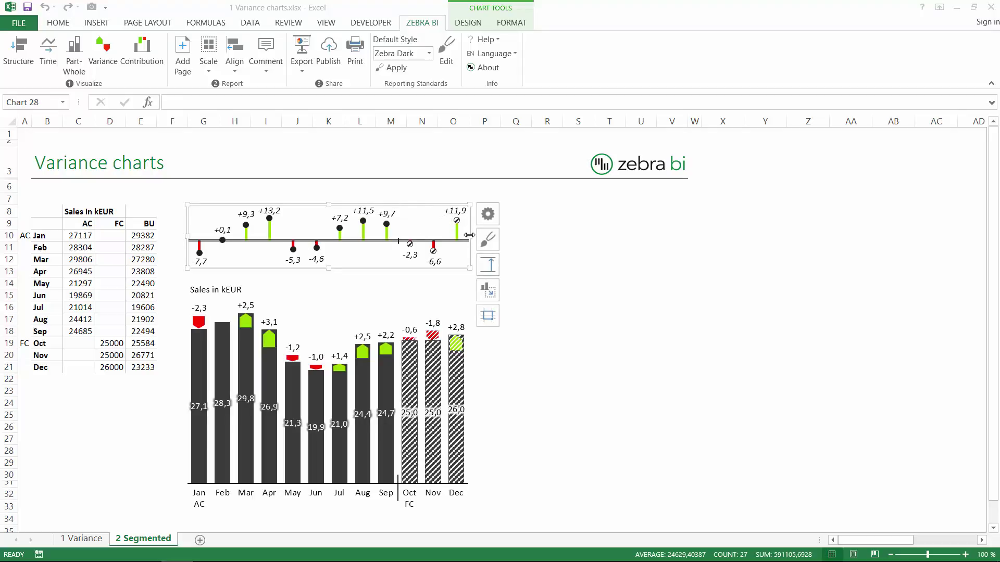
mouse_move(469, 236)
left_mouse_down()
mouse_move(607, 228)
mouse_move(364, 229)
mouse_move(553, 221)
mouse_move(429, 221)
mouse_move(531, 222)
mouse_move(435, 218)
mouse_move(463, 224)
left_mouse_up()
left_click_drag(453, 121, 190, 121)
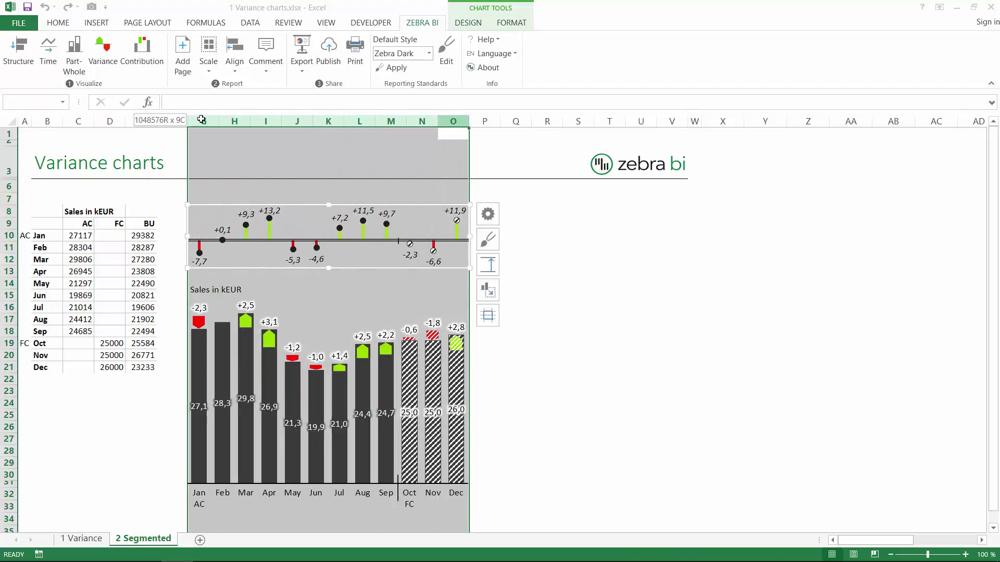
left_click(515, 331)
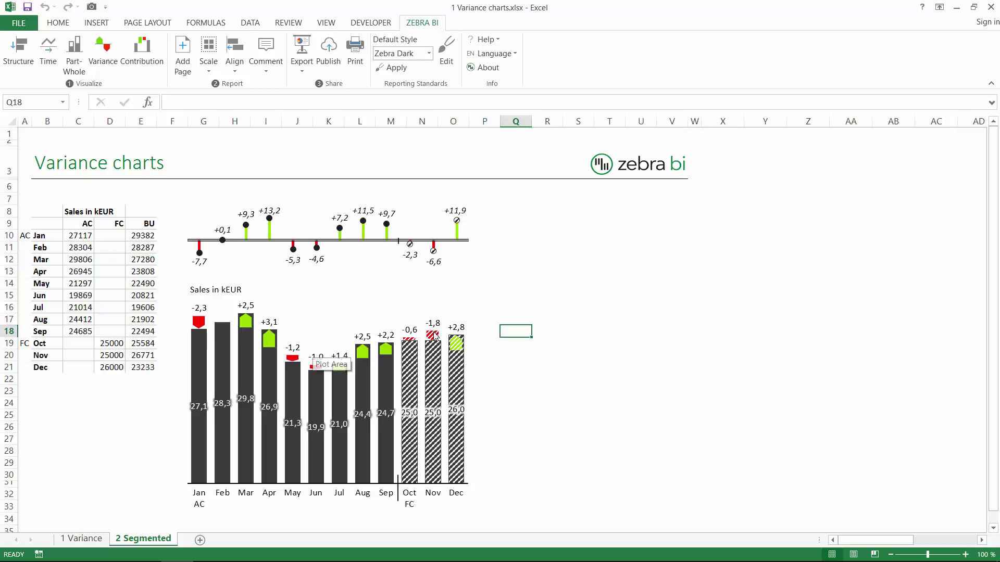
left_click(484, 307)
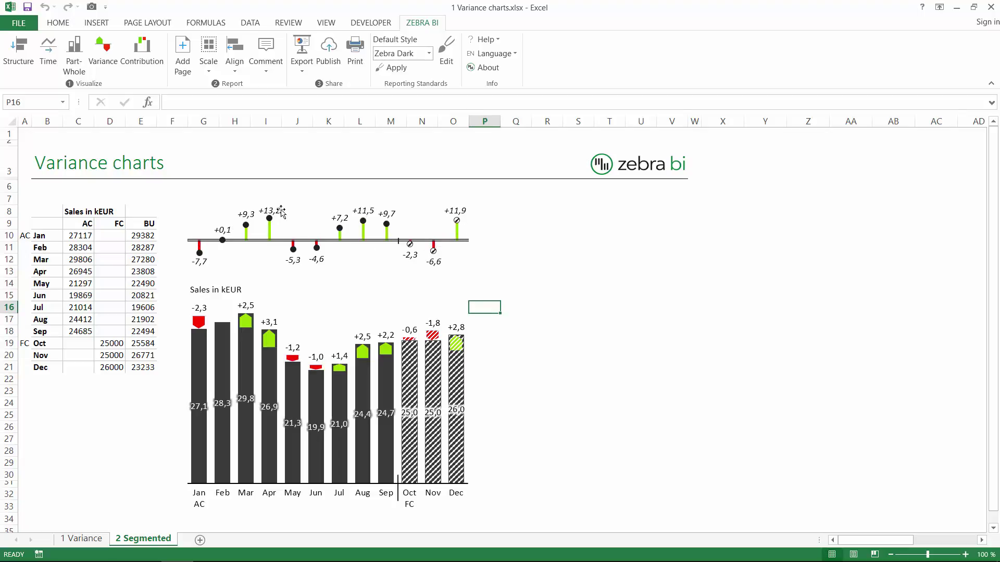
left_click(301, 202)
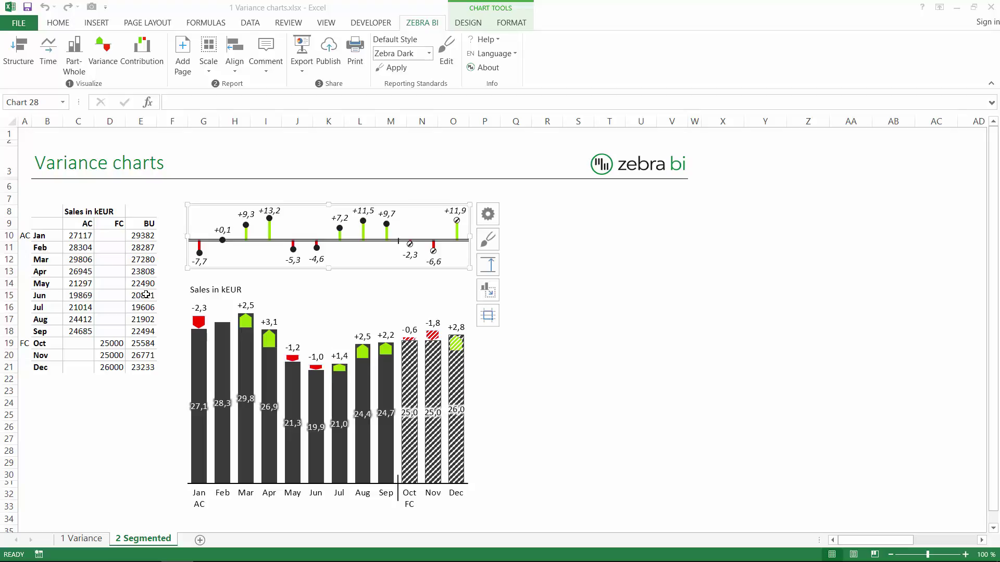
Switch to File Explorer and open the workbook 3 Monthly waterfalls.xlsx from the 11 Monthly variances folder.
key("alt+Tab")
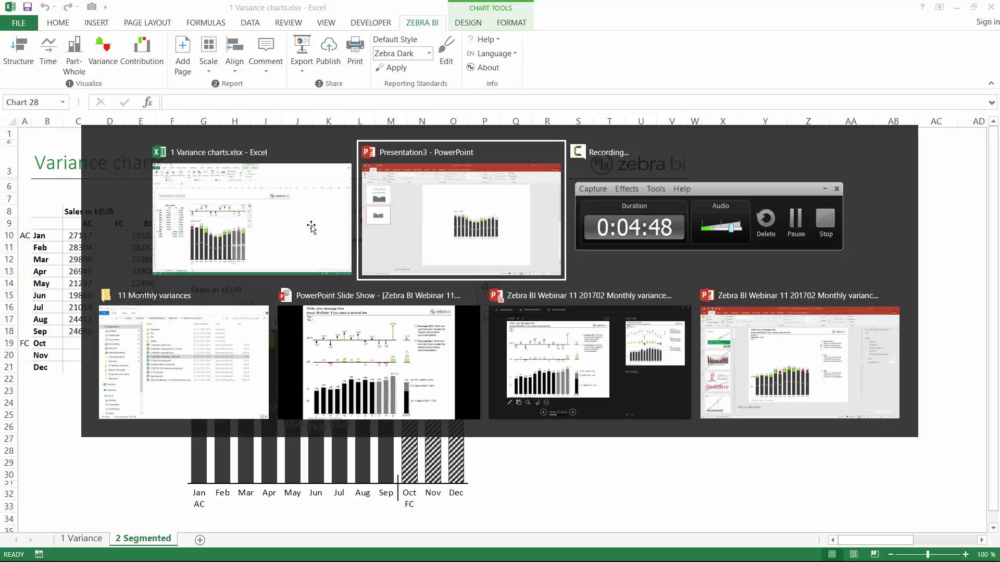
key("Tab")
key("Tab")
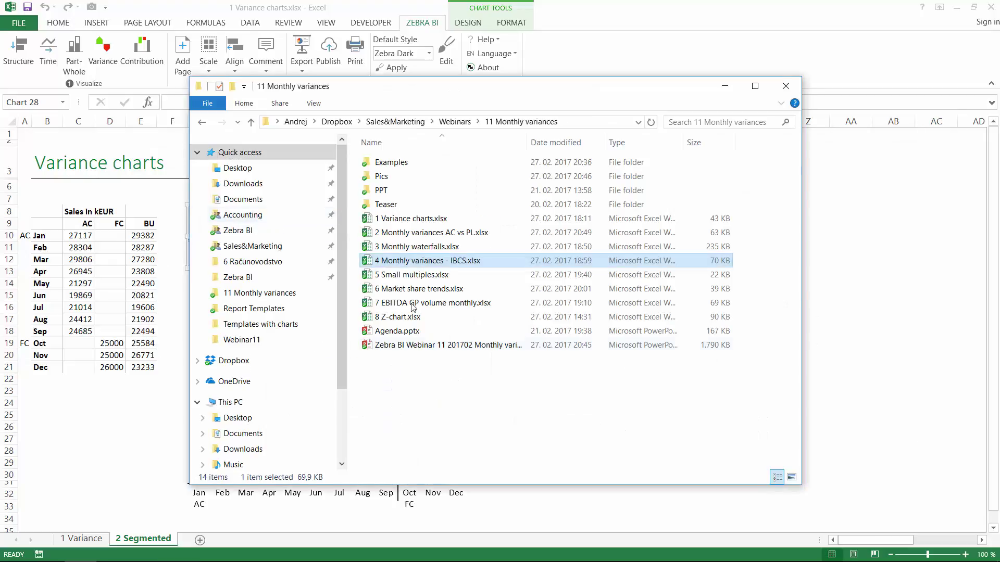
double_click(417, 246)
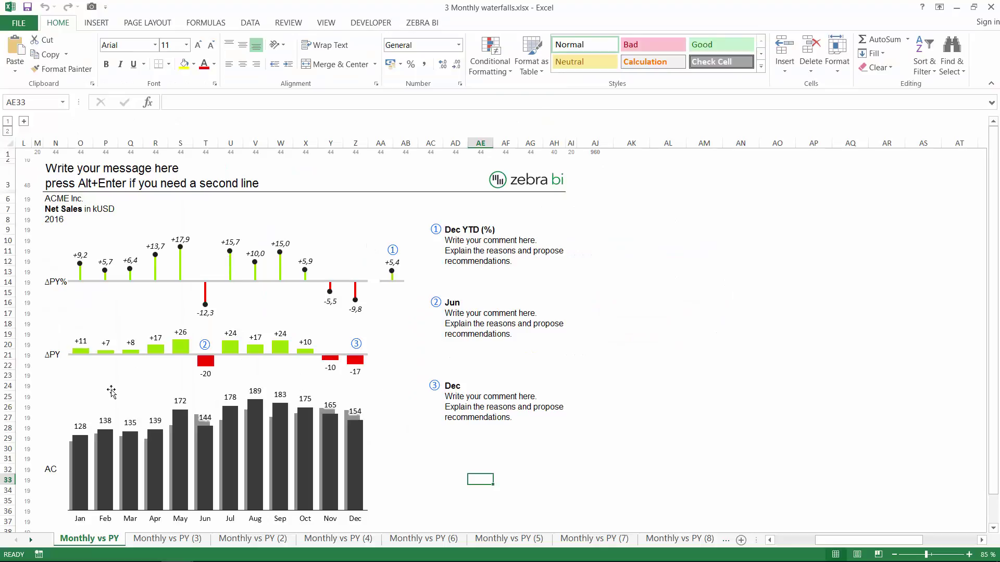
Review the chart layouts on the sheets Monthly vs PY, Monthly vs PY (3) and Monthly vs PY (2).
left_click(99, 421)
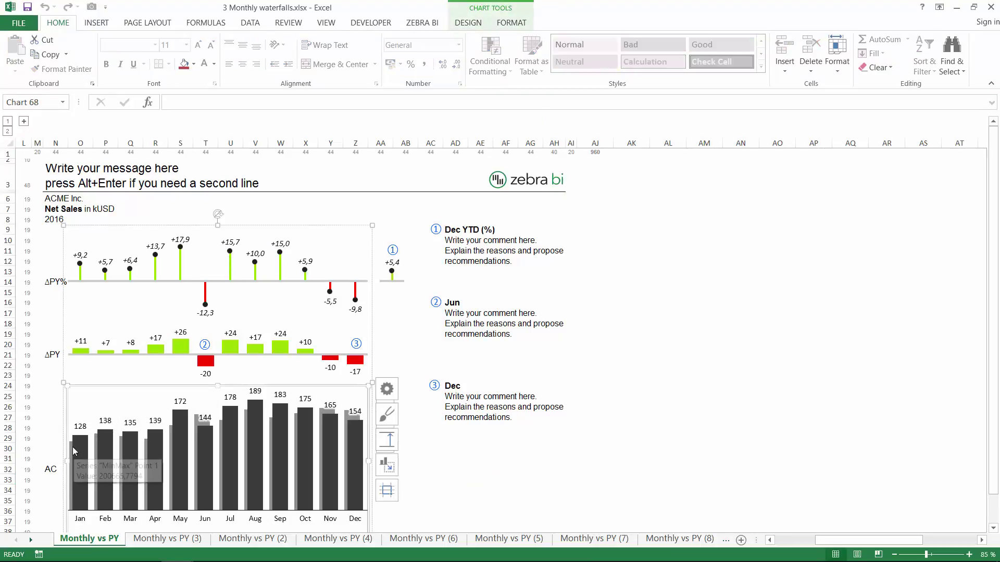
left_click(54, 409)
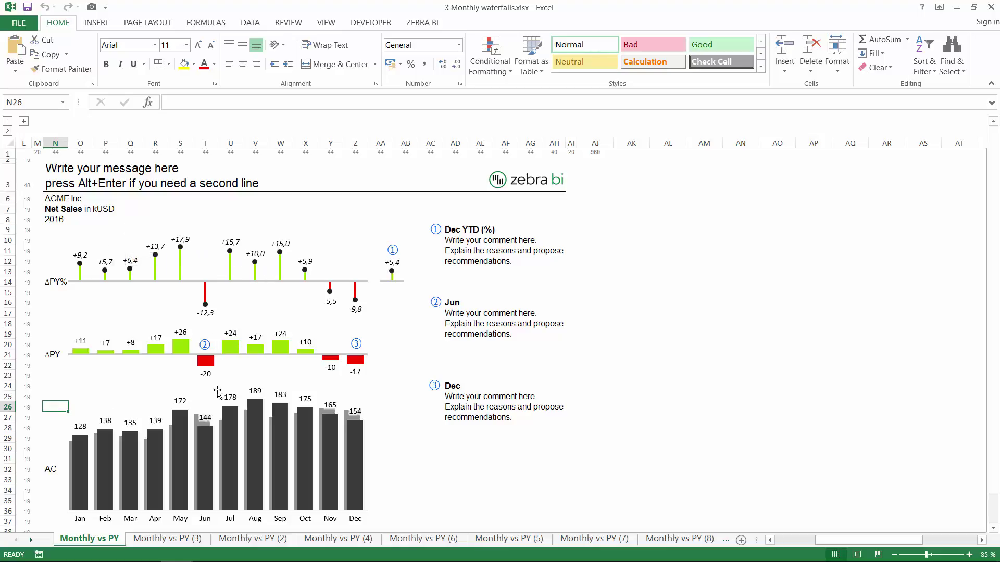
left_click(168, 539)
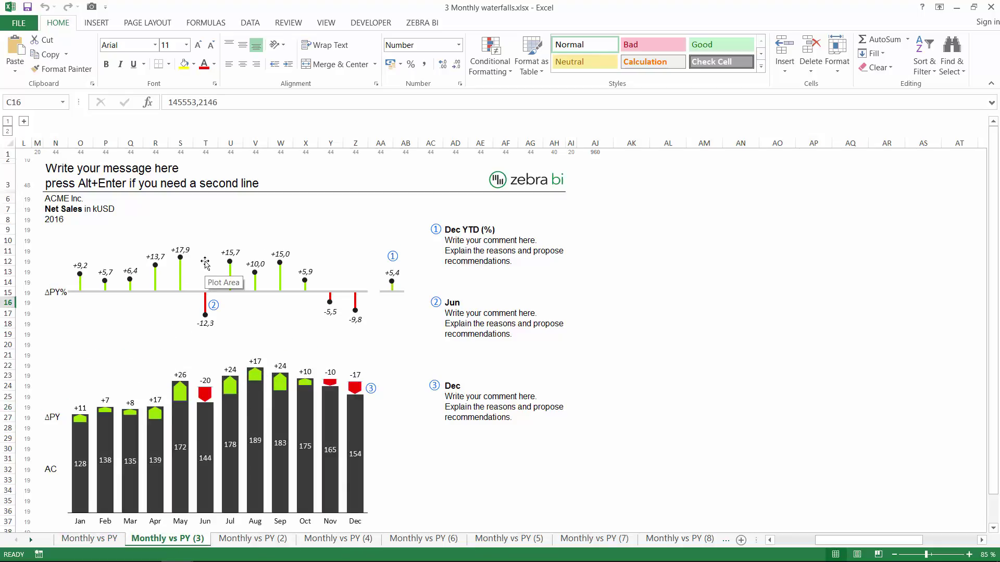
left_click(233, 542)
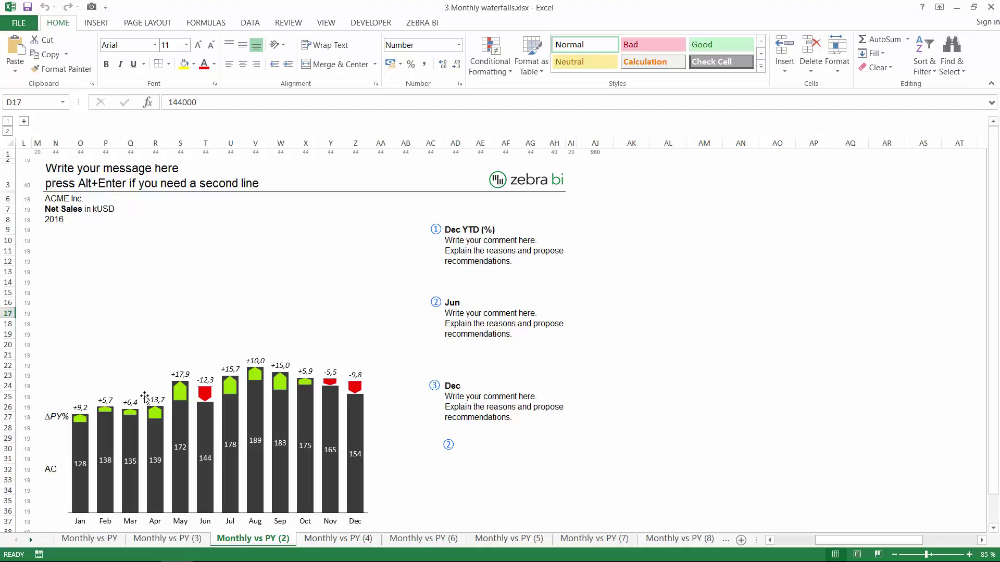
On sheet Monthly vs PY (4), expand the grouped data columns and insert a plus-minus Dot variance chart from C11:D23.
left_click(320, 539)
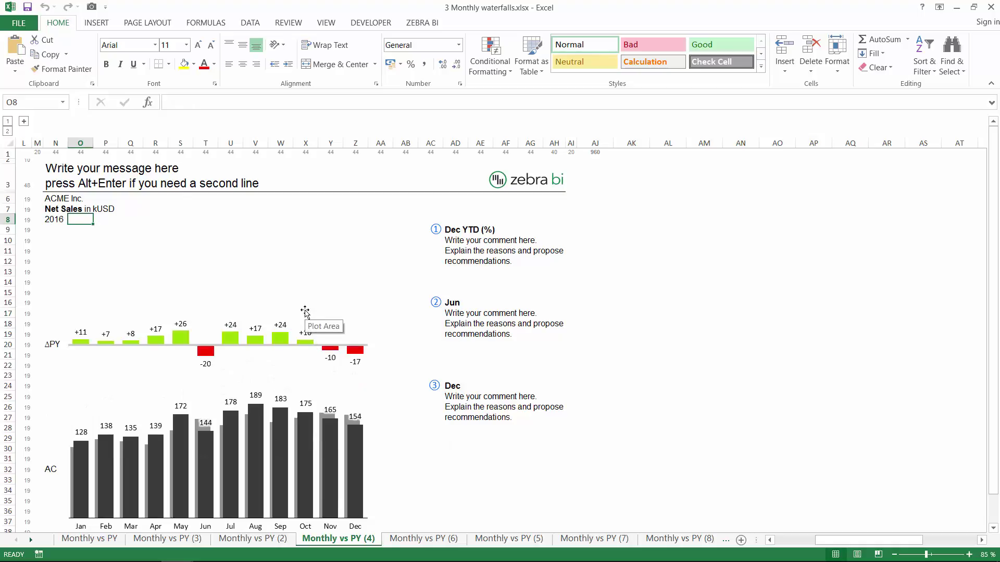
left_click(24, 120)
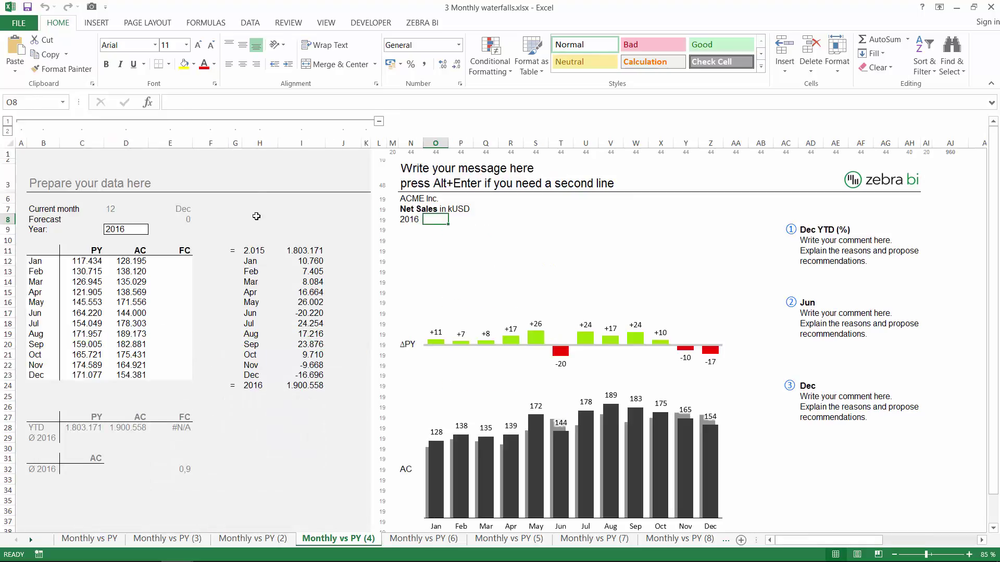
left_click_drag(86, 252, 129, 375)
left_click(419, 23)
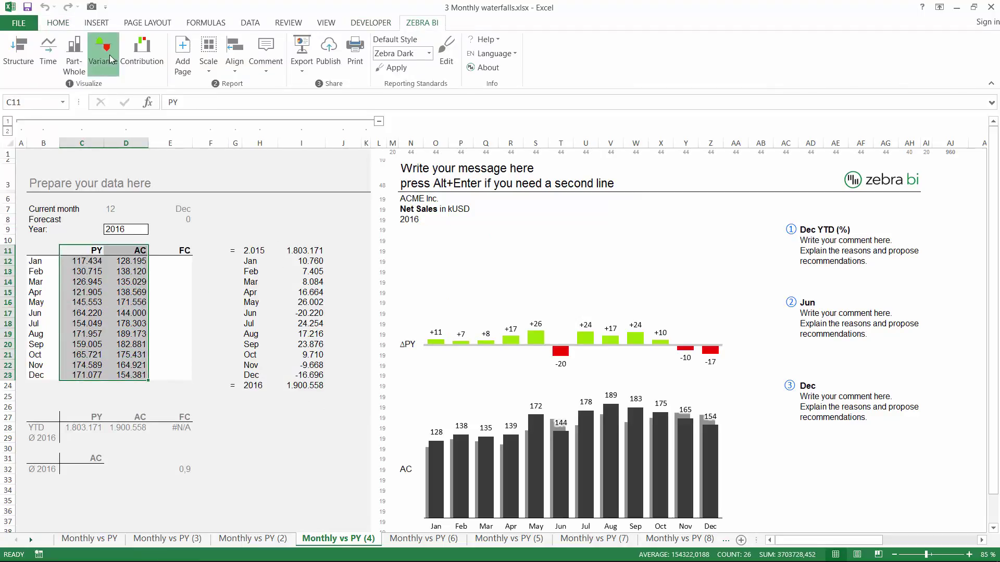
left_click(109, 54)
left_click(229, 112)
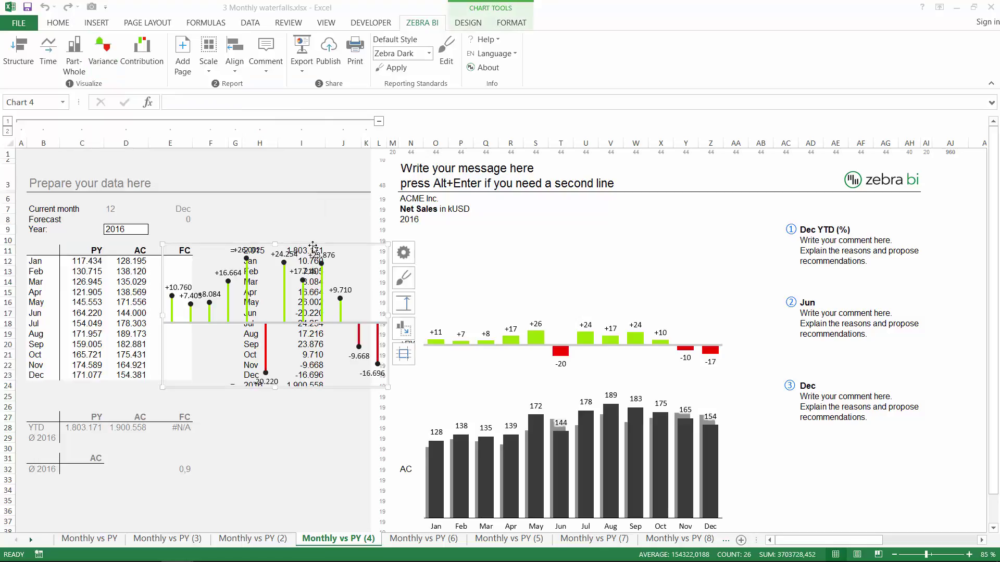
Display relative (%) variances in the new dot chart and fit it above the ΔPY chart, spanning columns O to Z.
left_click_drag(434, 226, 567, 205)
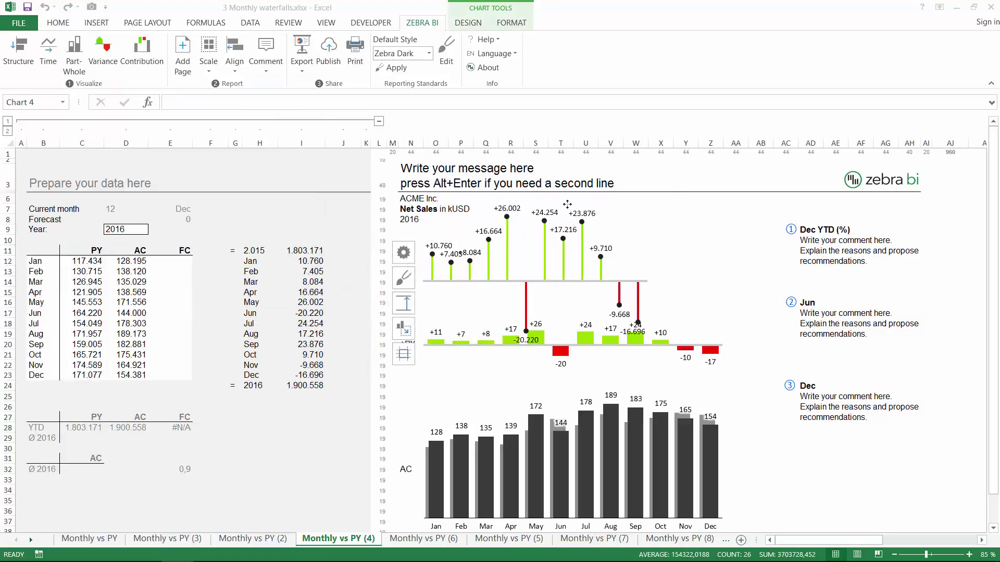
left_click_drag(648, 274, 723, 276)
left_click(740, 211)
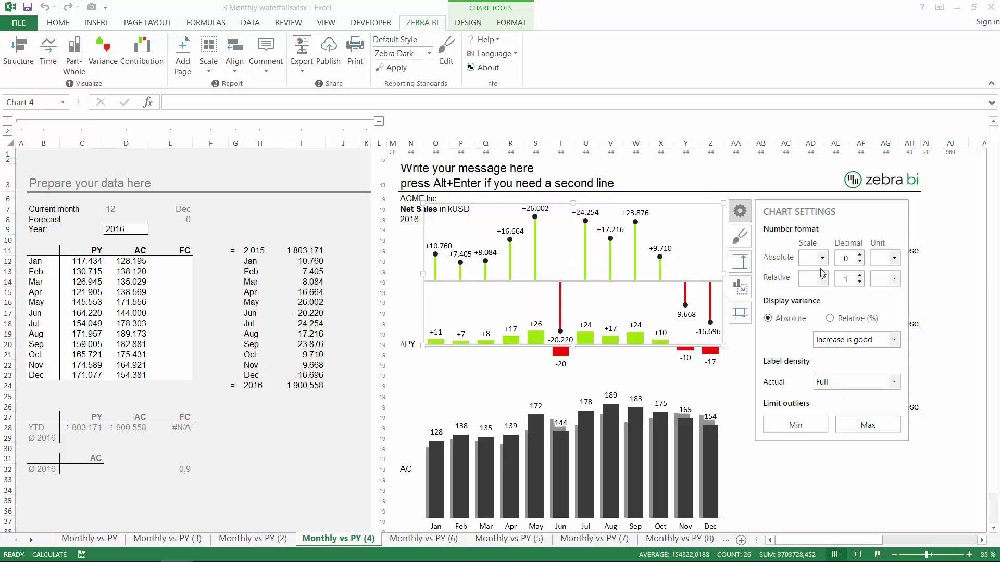
left_click(854, 324)
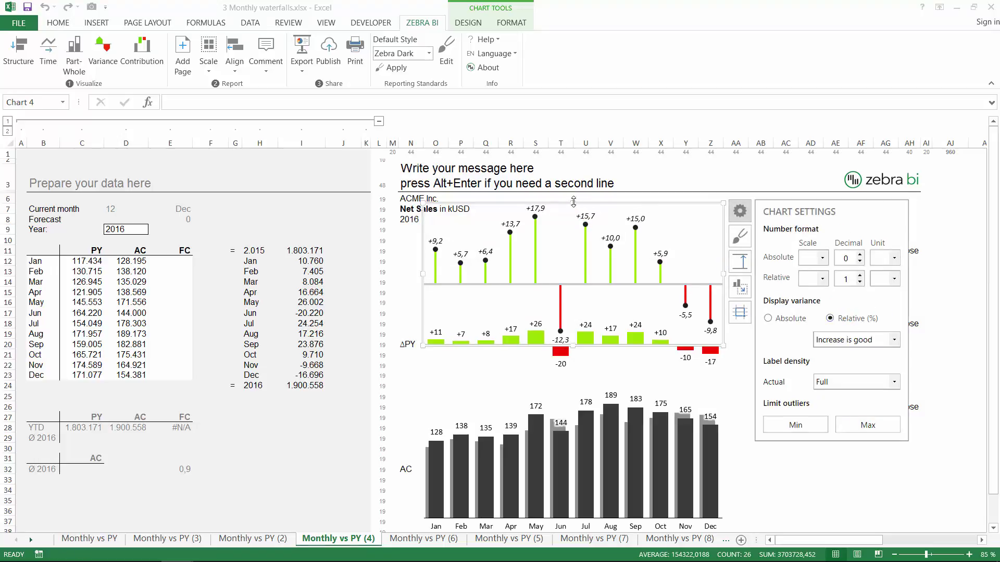
left_click_drag(573, 202, 574, 223)
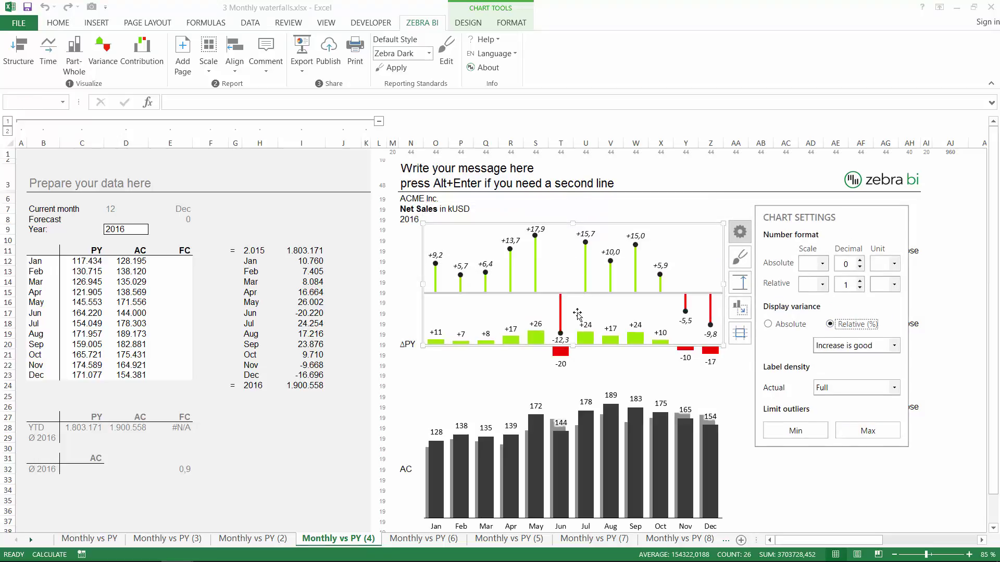
left_click_drag(574, 346, 573, 308)
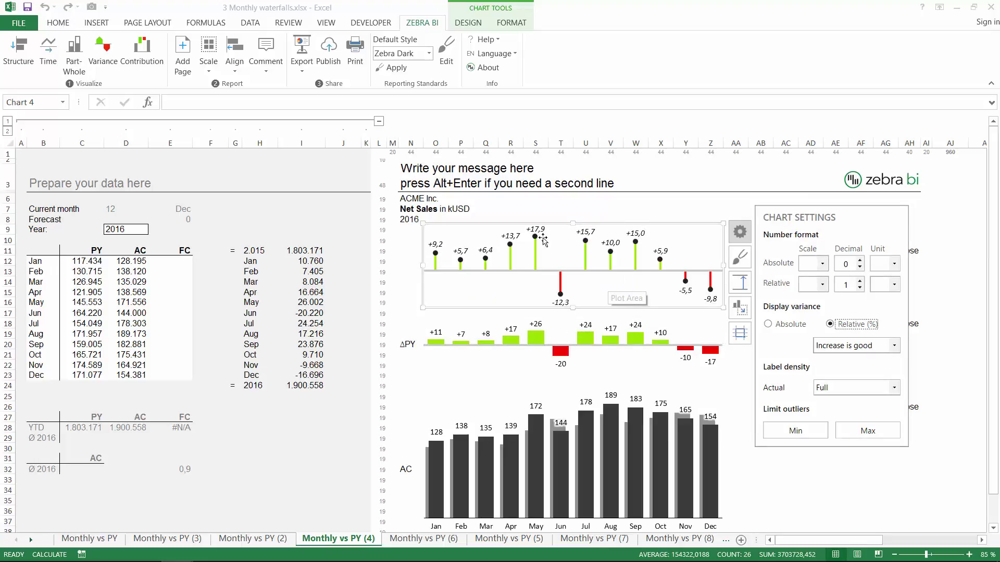
Examine the monthly data and the YTD formulas for PY and AC in C28 and D28.
left_click(286, 302)
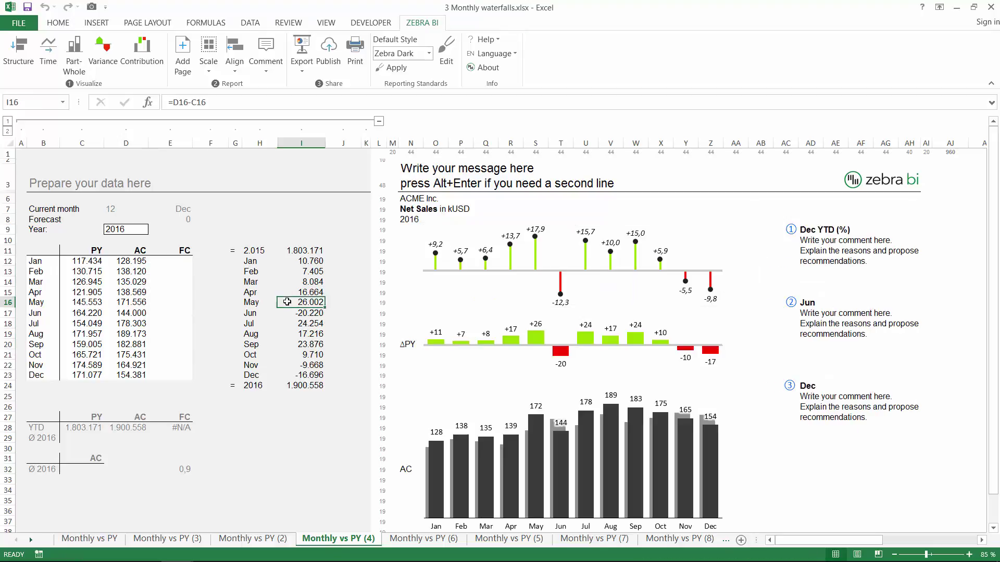
left_click(133, 313)
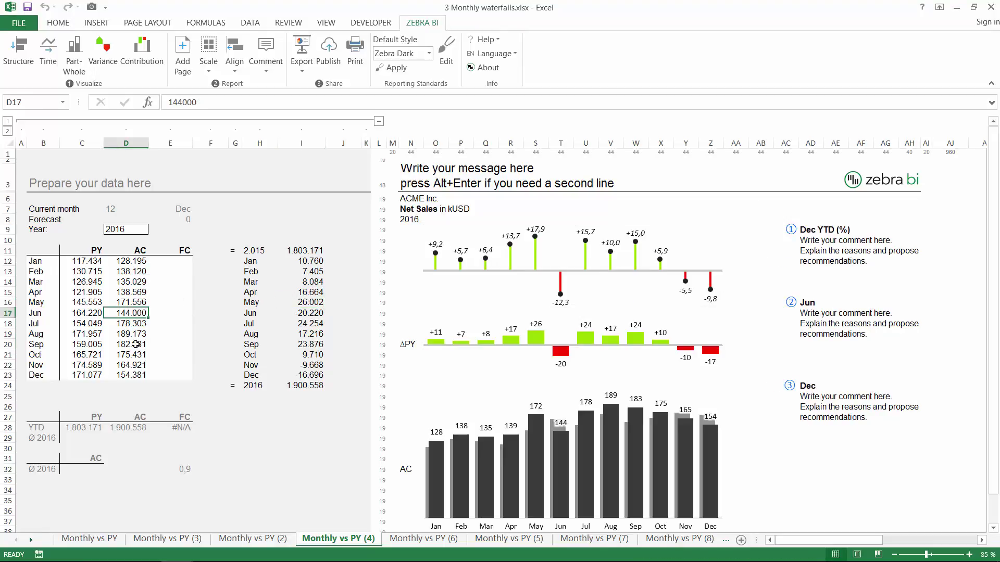
left_click_drag(92, 418, 130, 427)
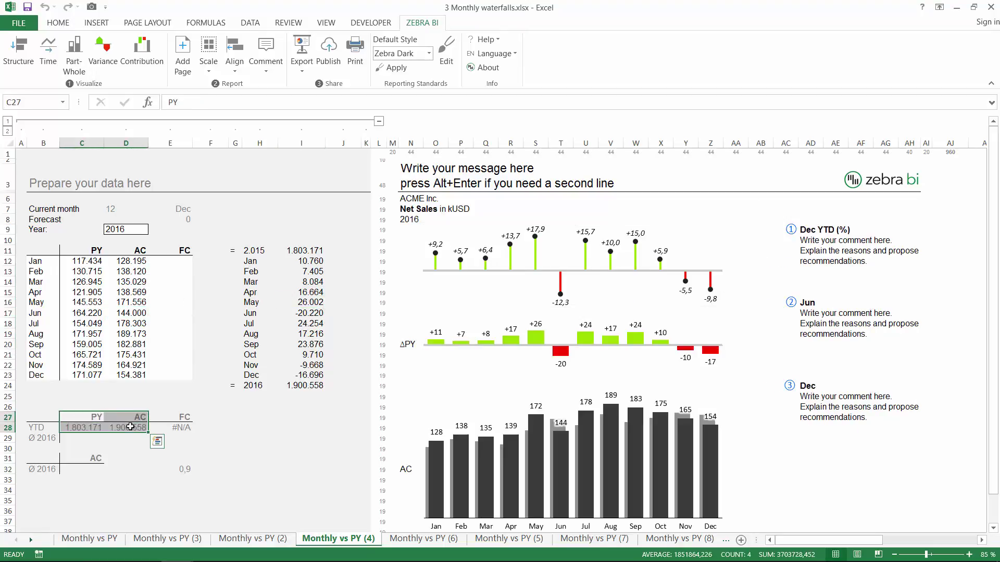
left_click(83, 429)
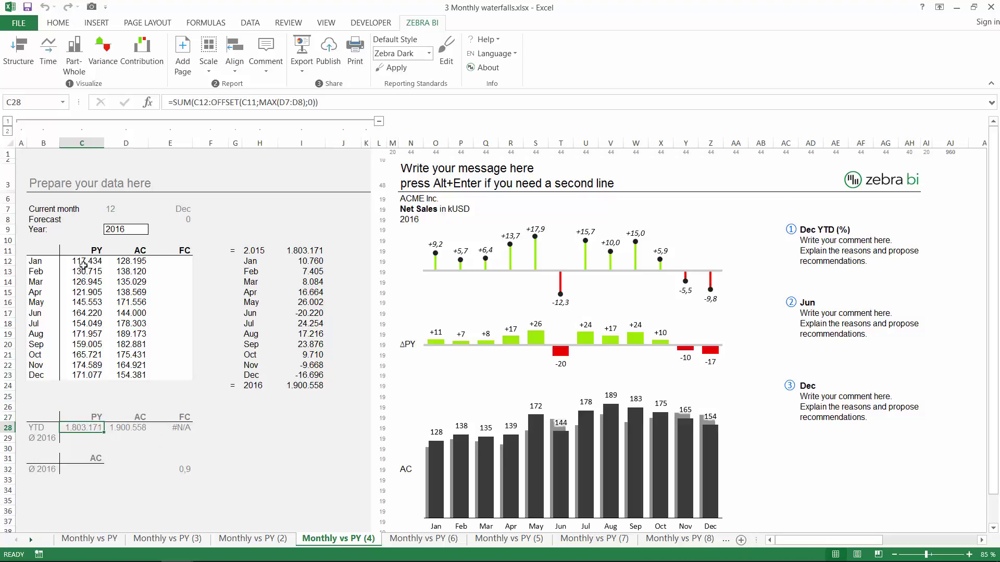
left_click_drag(84, 265, 86, 375)
left_click(93, 427)
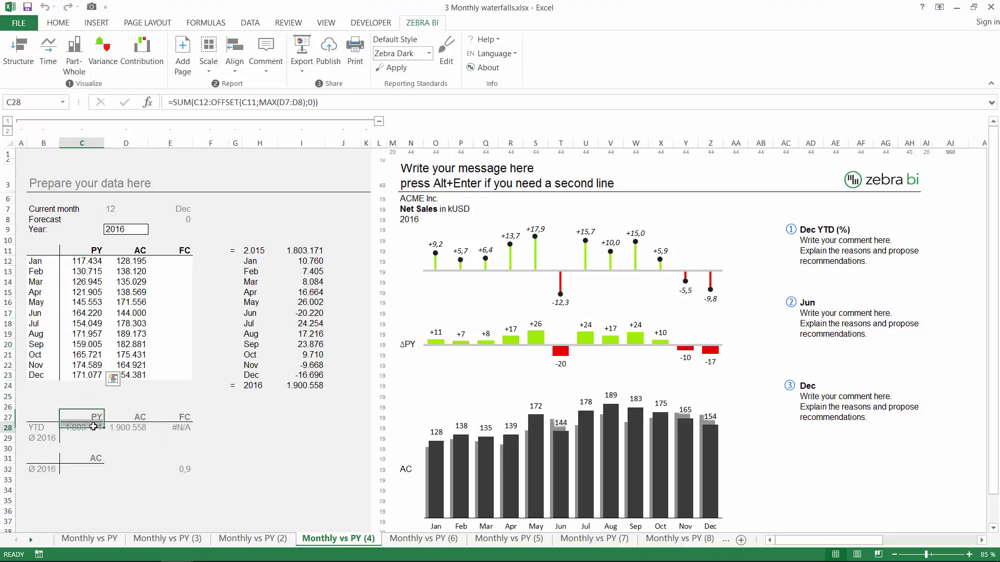
key("Right")
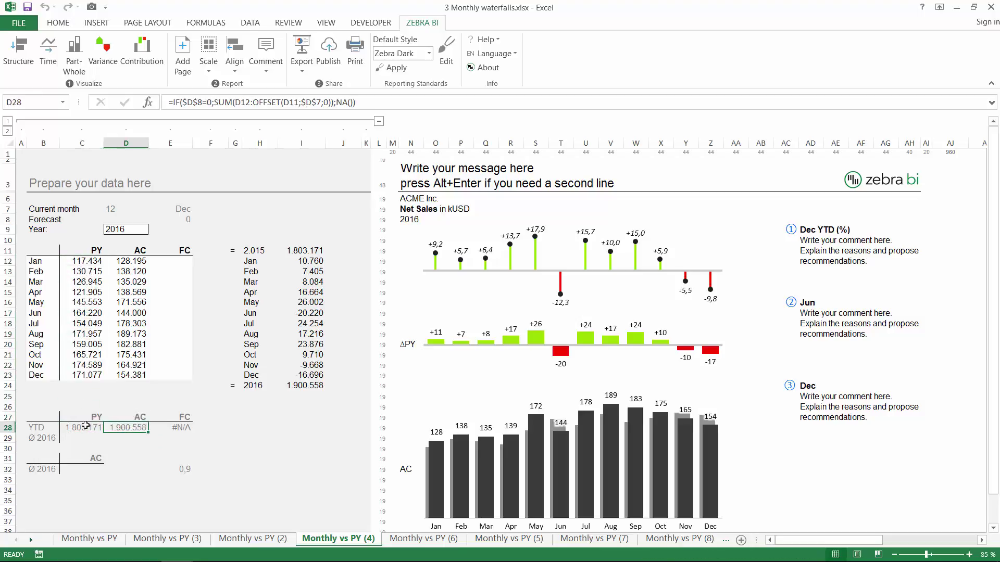
Insert a plus-minus Dot variance chart from the YTD PY and AC data in C27:D28.
left_click_drag(82, 420, 126, 423)
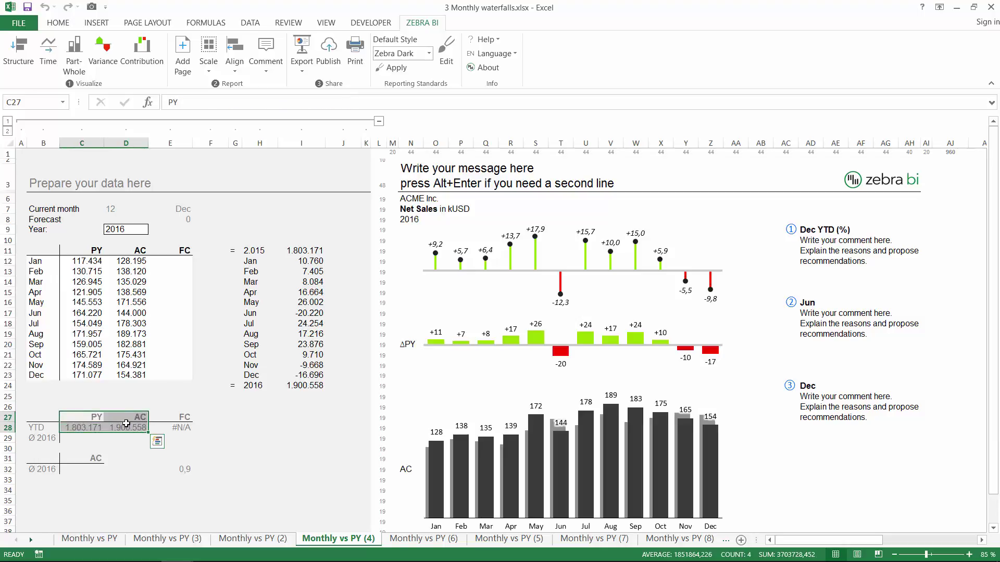
left_click(103, 51)
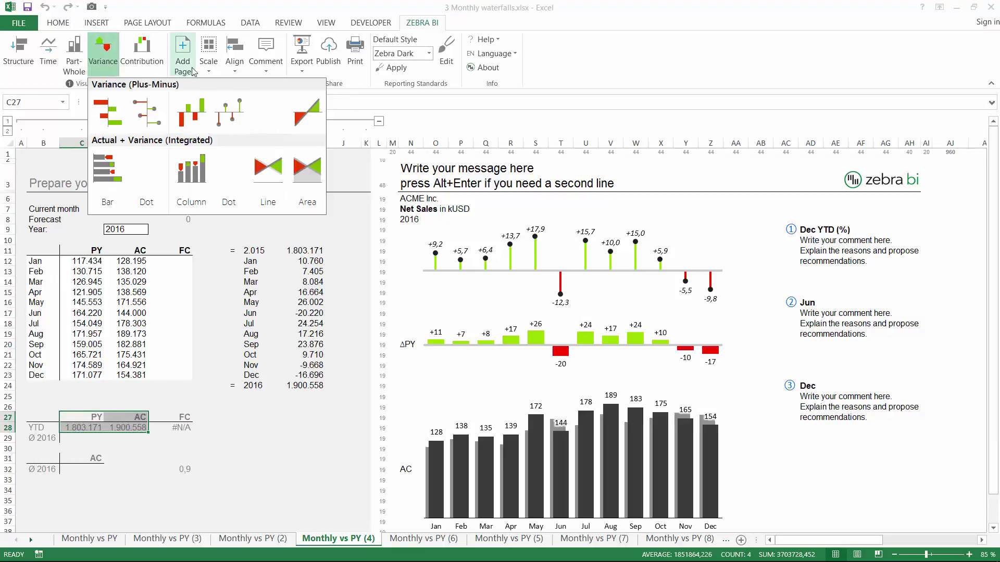
left_click(227, 114)
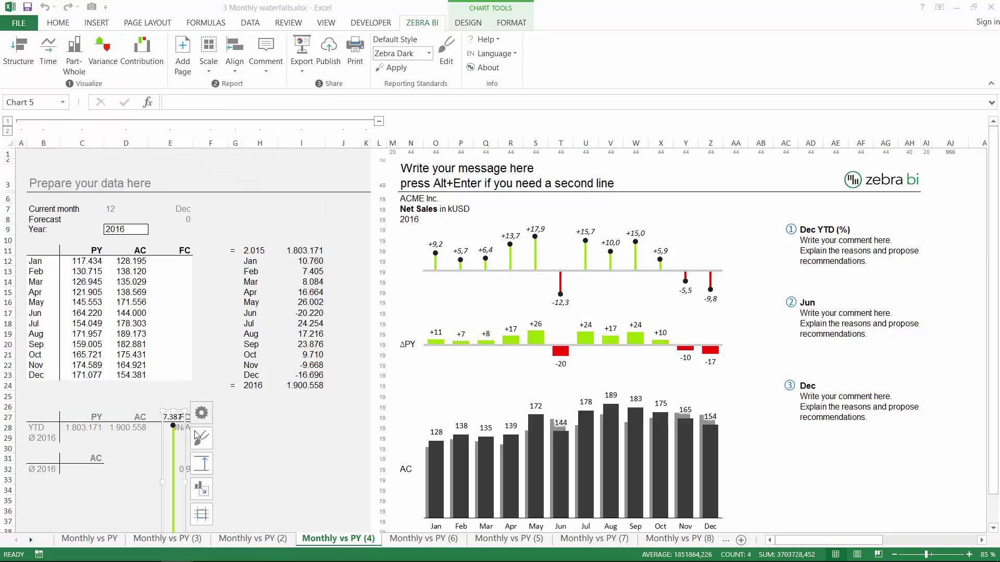
Move the YTD dot variance chart beside the monthly relative variance chart in column AB and display relative (%) variances.
left_click_drag(180, 417, 764, 205)
left_click(785, 211)
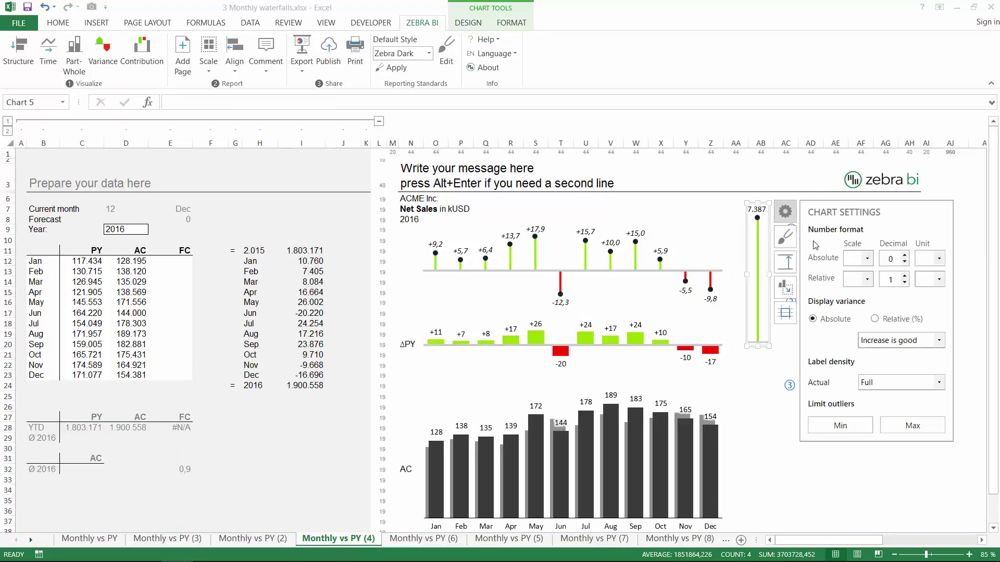
left_click(898, 322)
left_click(715, 239)
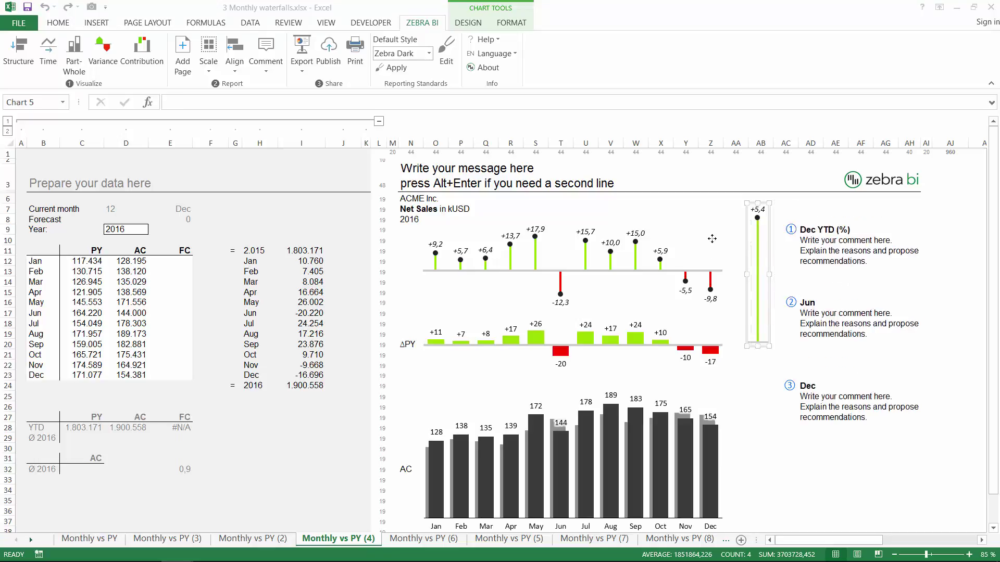
Resize the YTD dot chart vertically to match the top and bottom edges of the monthly dot chart.
left_click(762, 244)
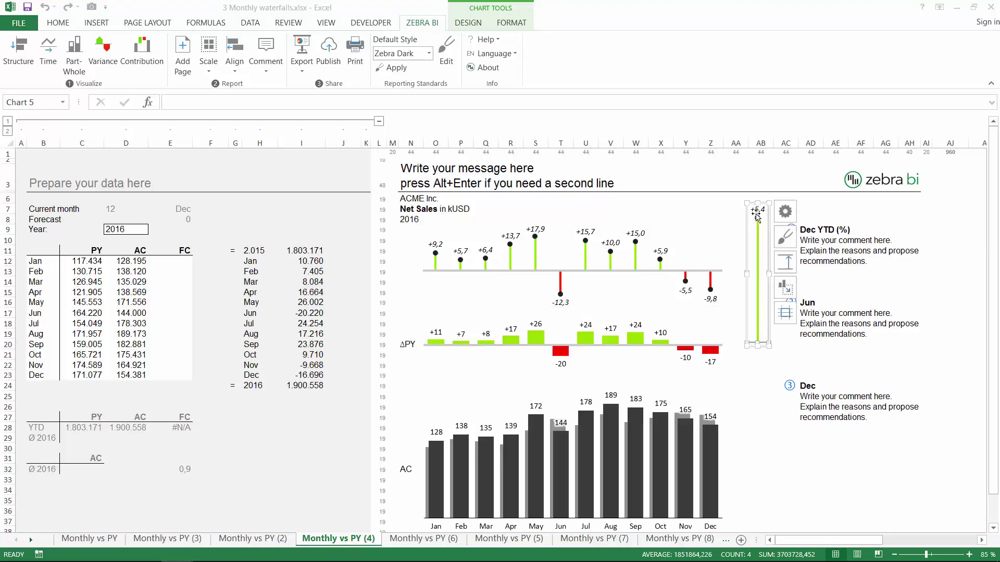
left_click(755, 220)
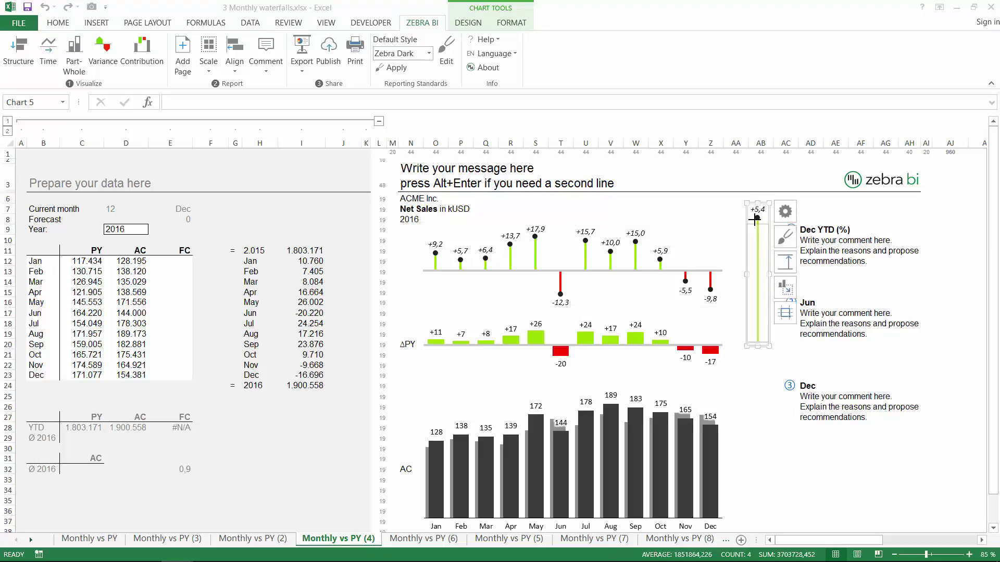
left_click_drag(755, 219, 756, 239)
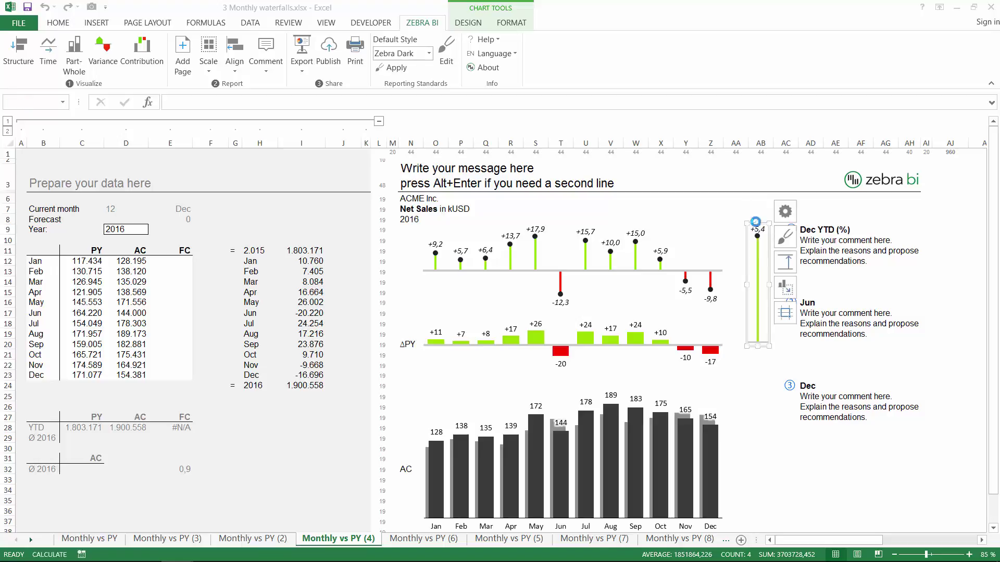
left_click_drag(758, 345, 759, 307)
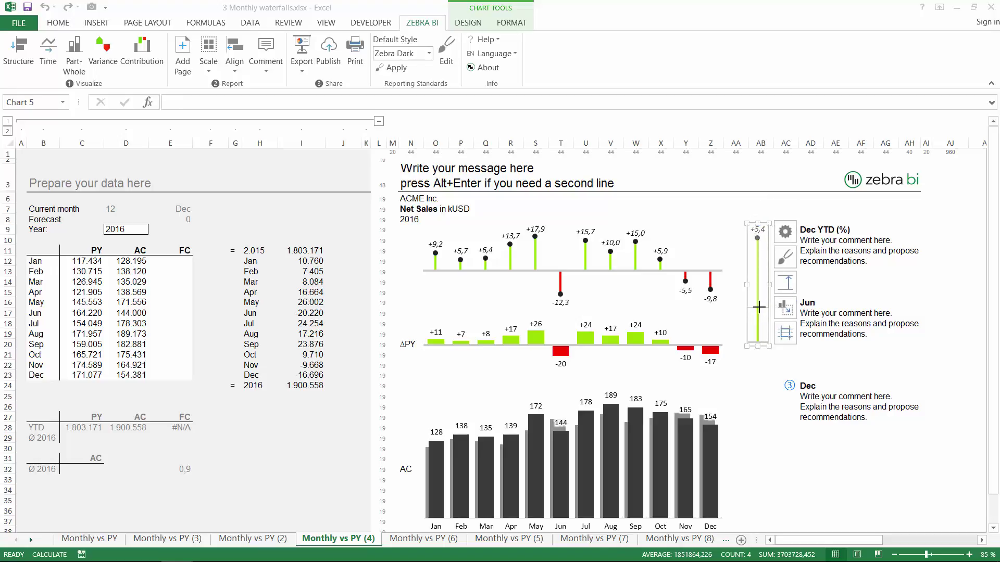
Synchronize the scale of the monthly and YTD relative variance dot charts.
left_click(712, 278)
left_click(711, 278)
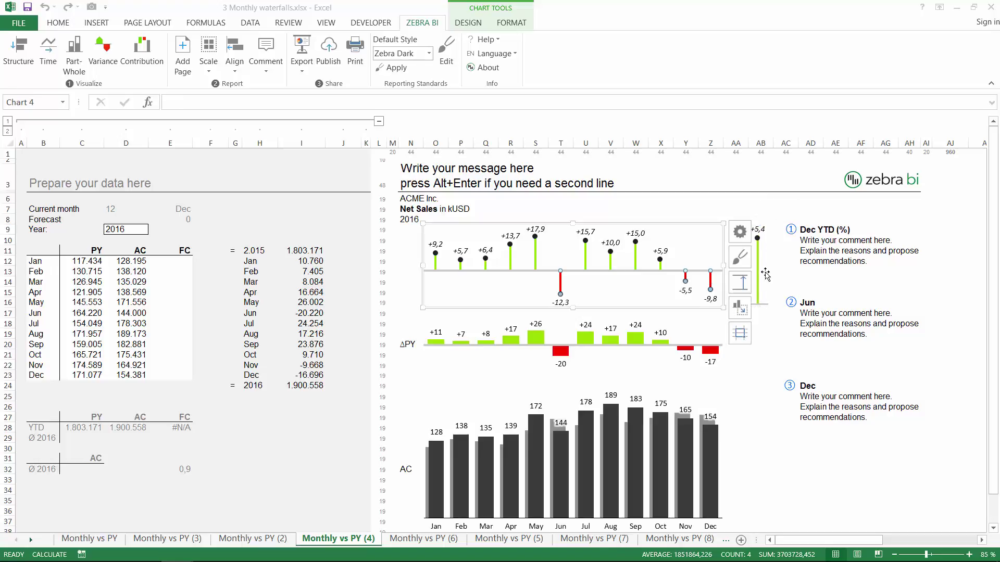
left_click(764, 274)
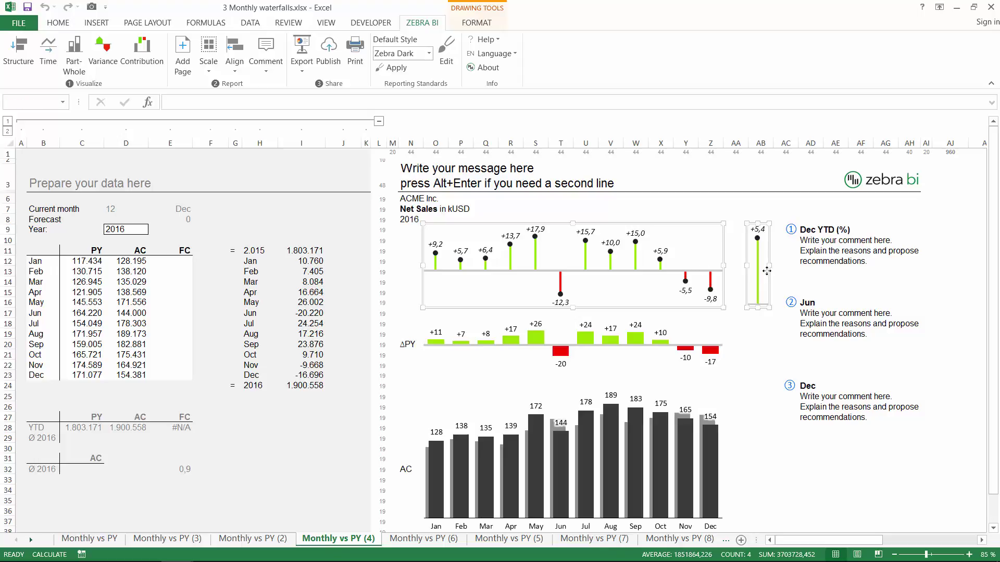
left_click(211, 56)
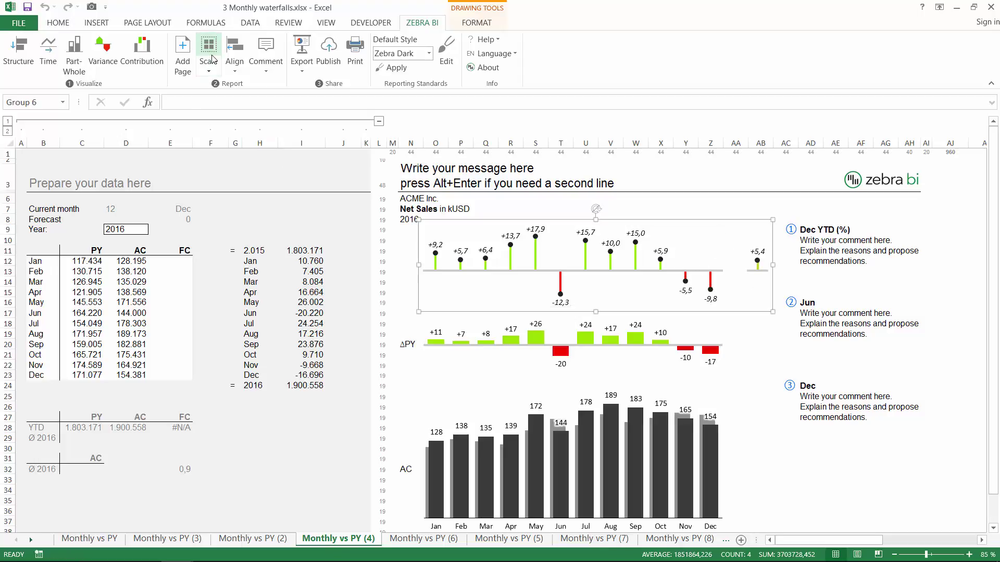
left_click(735, 209)
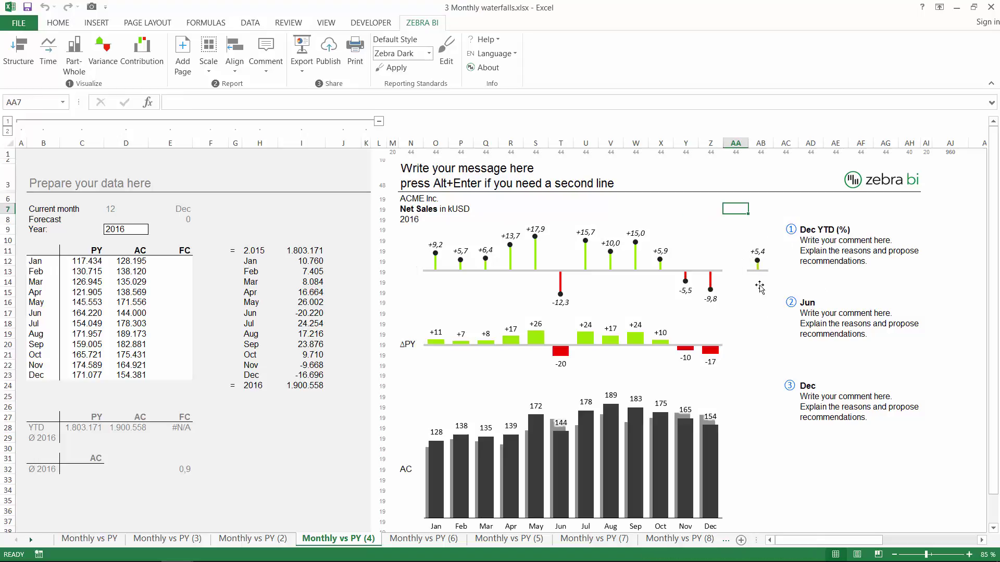
Compare the YTD relative variance with the monthly relative variances and the absolute ΔPY chart.
left_click(750, 244)
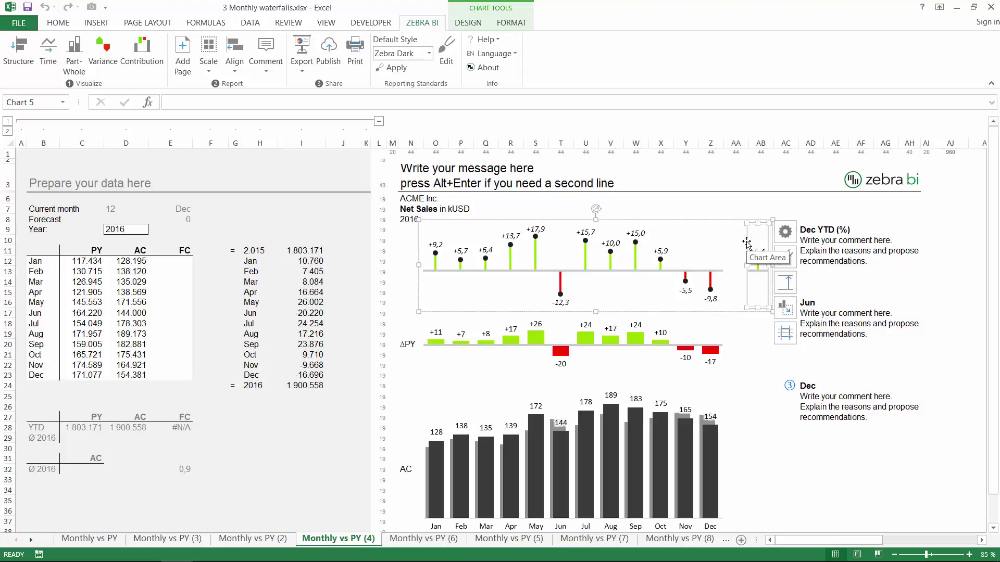
left_click(759, 209)
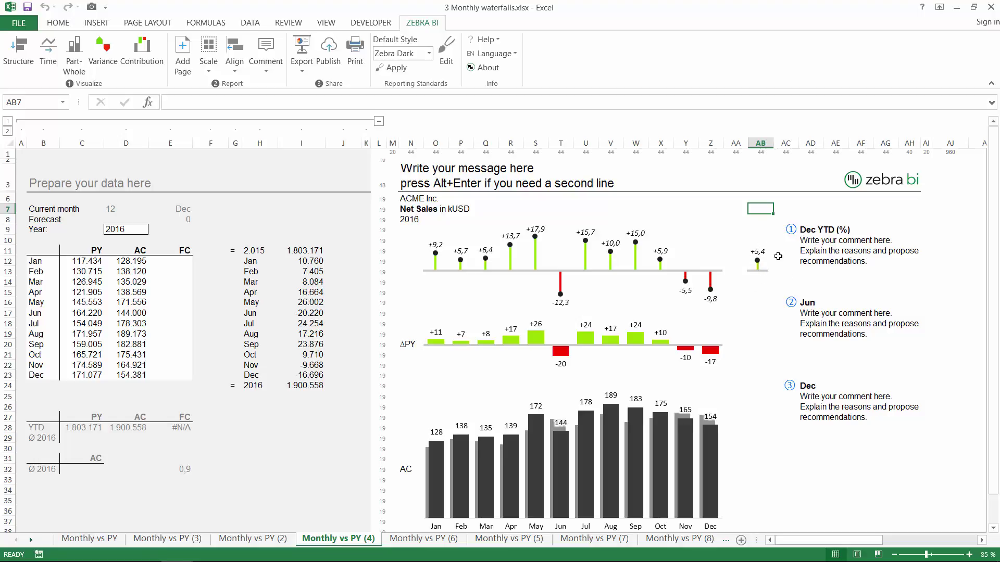
left_click(754, 257)
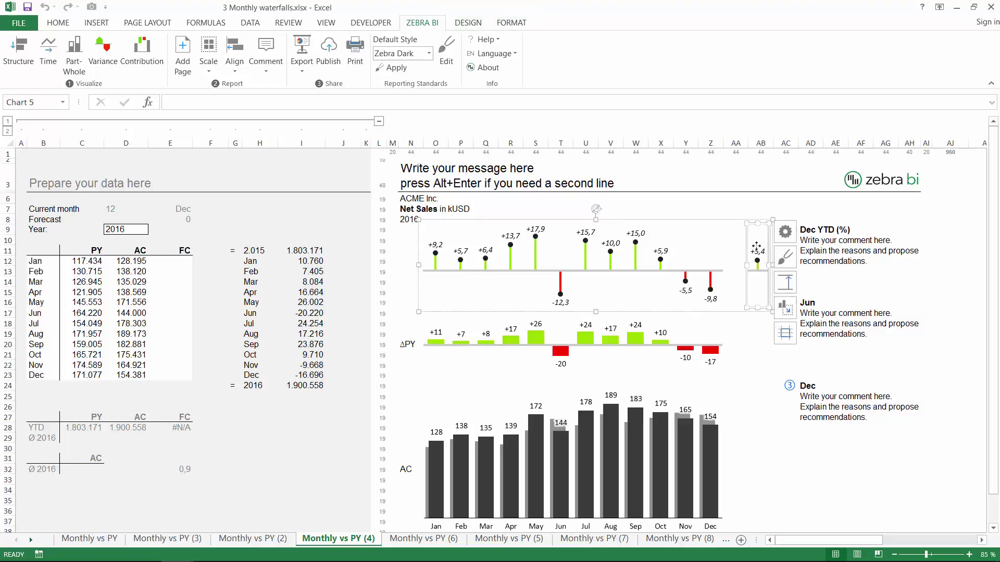
left_click(708, 220)
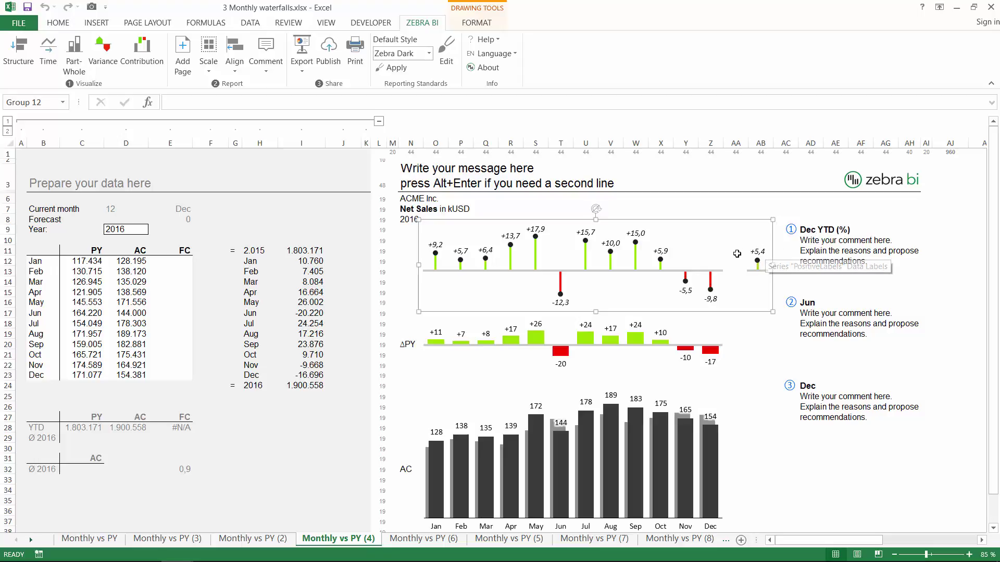
left_click(720, 212)
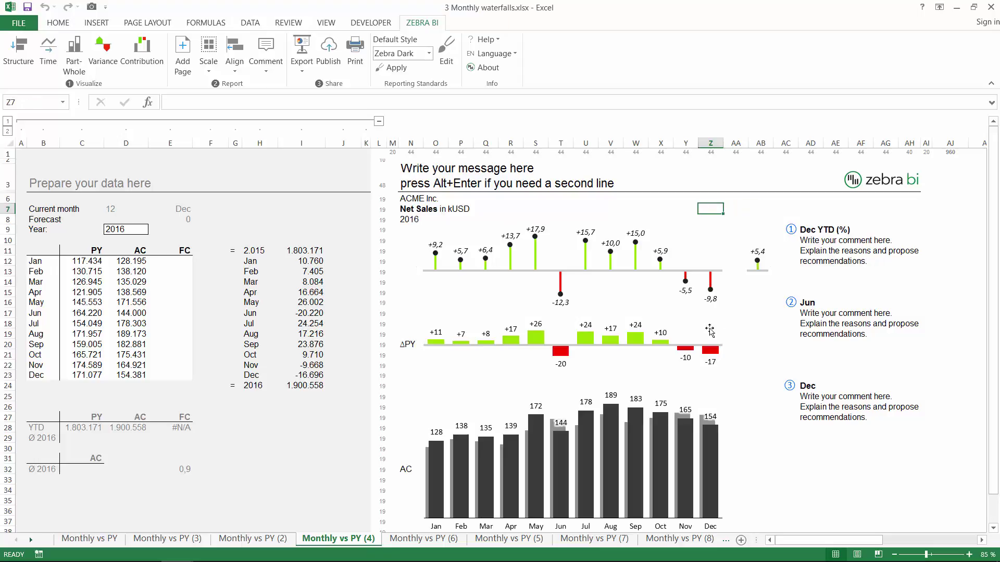
left_click(709, 330)
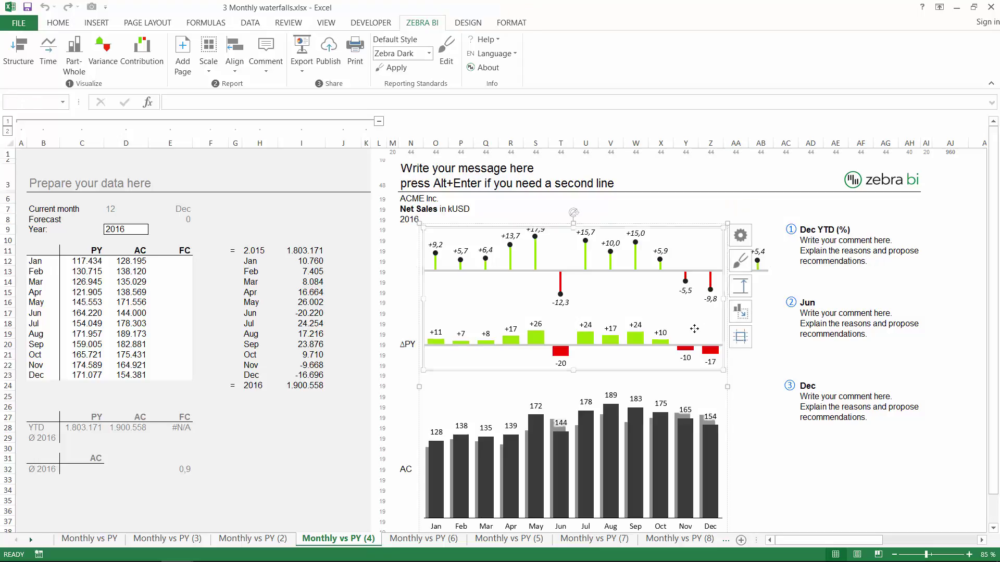
left_click(731, 354)
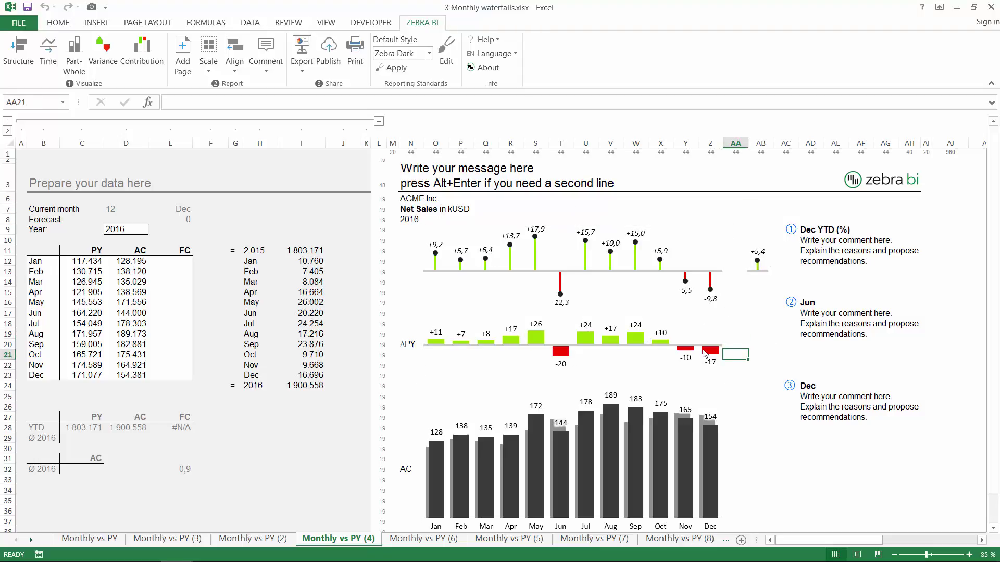
mouse_move(704, 352)
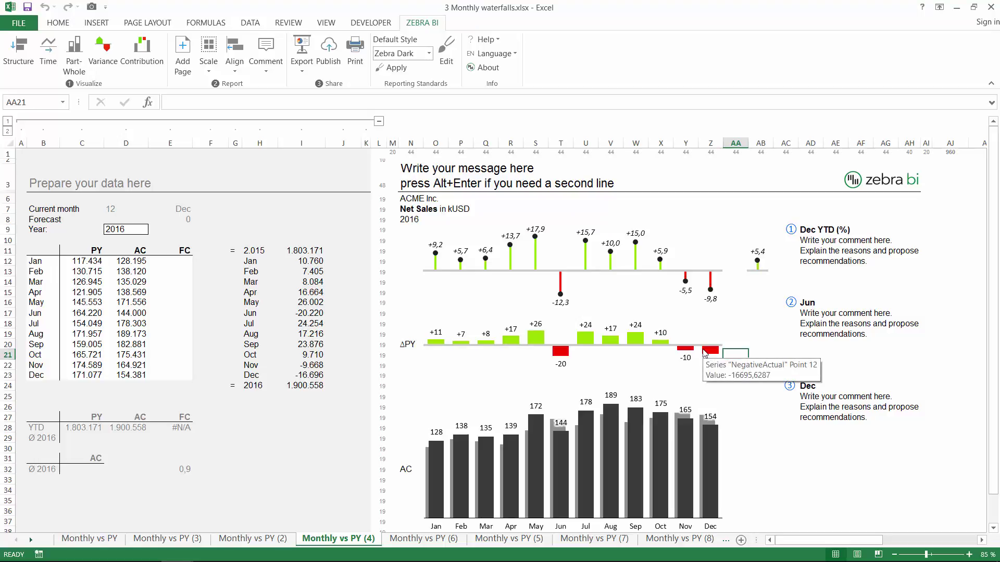
Delete the group holding the monthly and YTD relative variance dot charts.
left_click(695, 224)
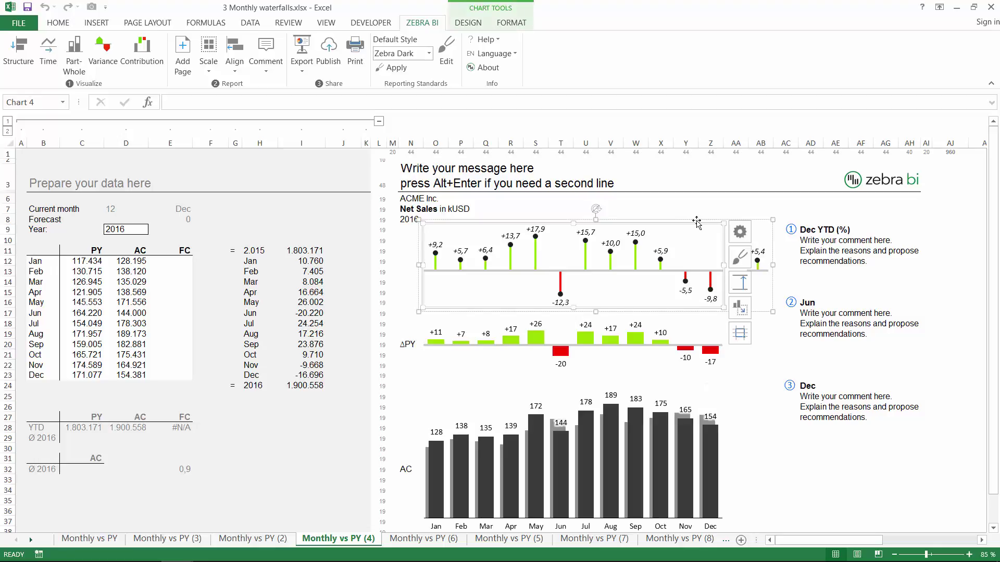
left_click(696, 221)
key("Delete")
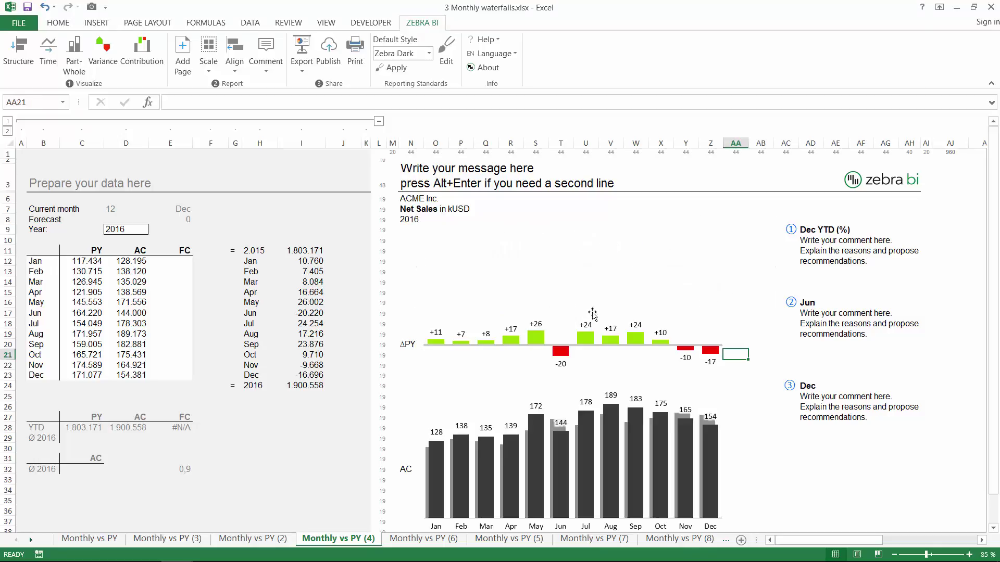
Insert a Variance column contribution chart from the monthly PY and AC data in C11:D23.
left_click(119, 306)
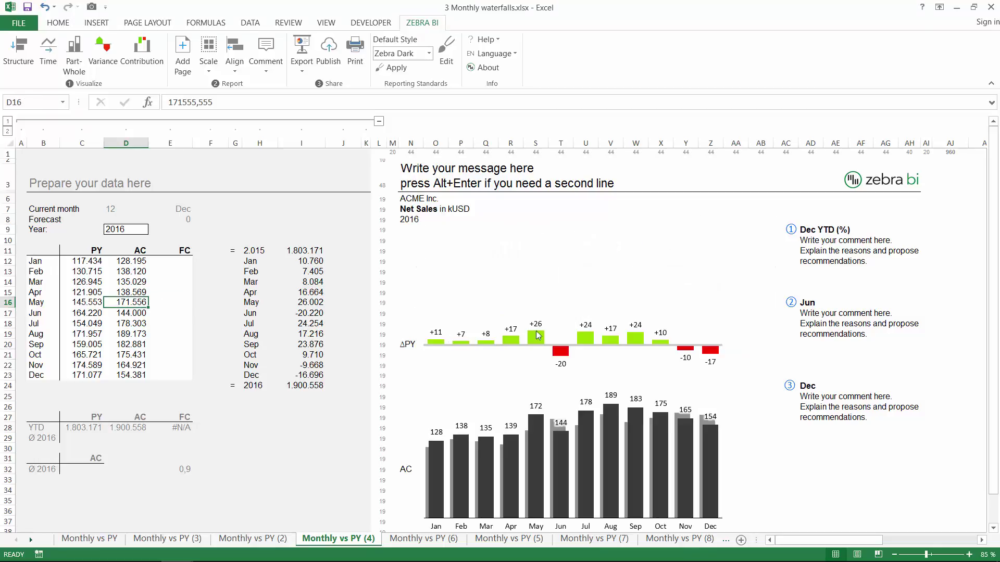
left_click(451, 318)
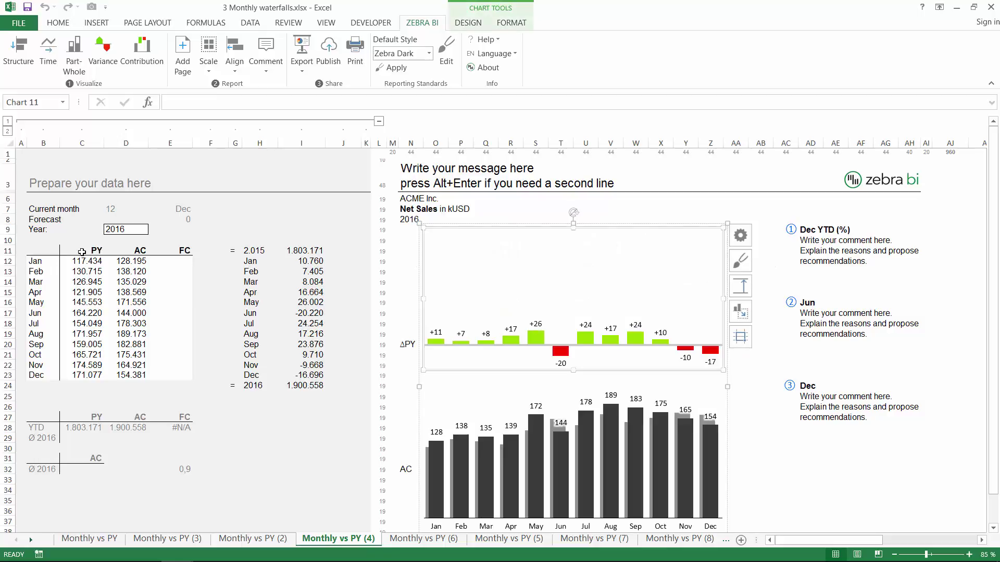
left_click_drag(82, 252, 134, 374)
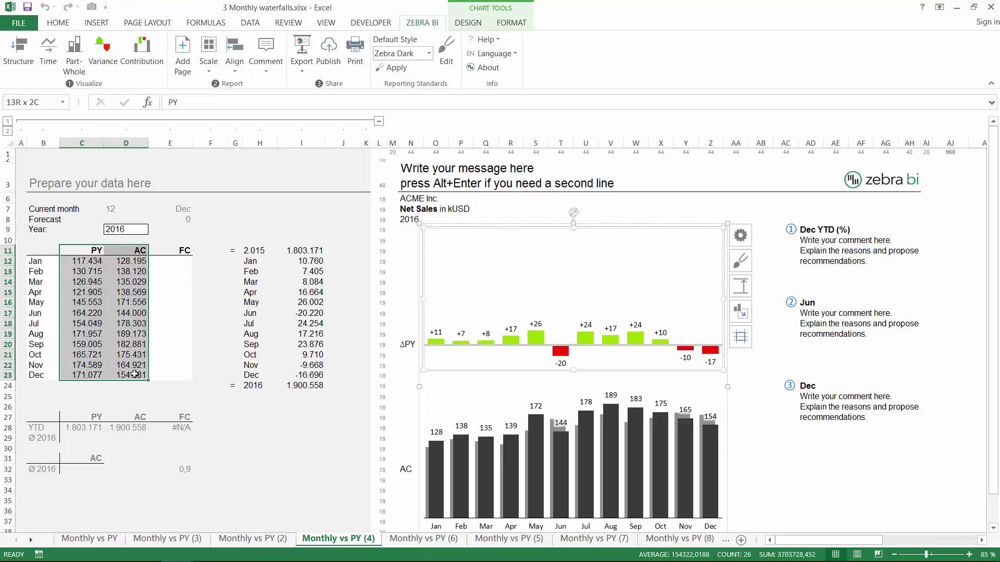
left_click(111, 68)
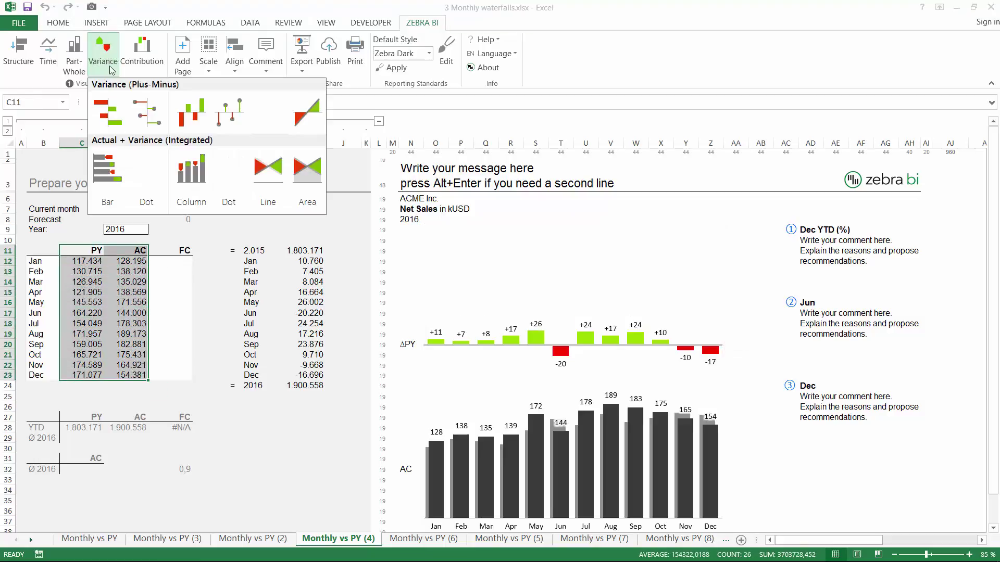
left_click(141, 53)
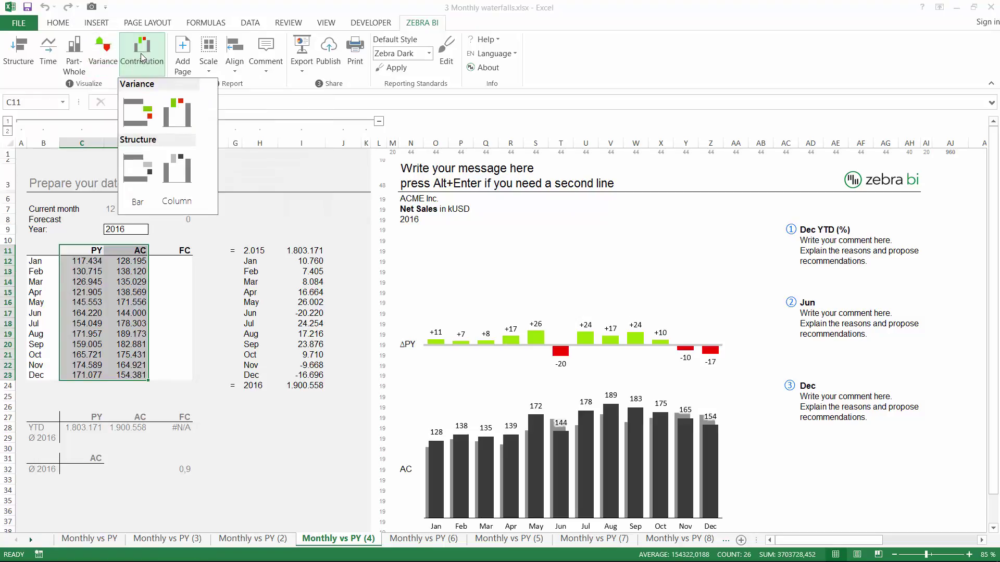
left_click(177, 112)
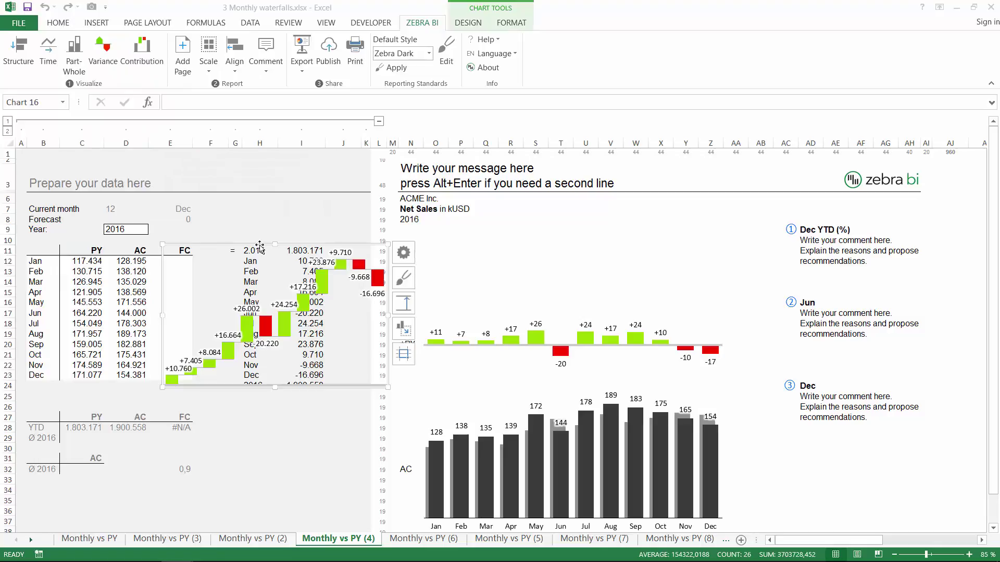
Fit the contribution chart above the ΔPY chart, spanning columns O to Z, and set its absolute number scale to k.
left_click_drag(260, 246, 527, 172)
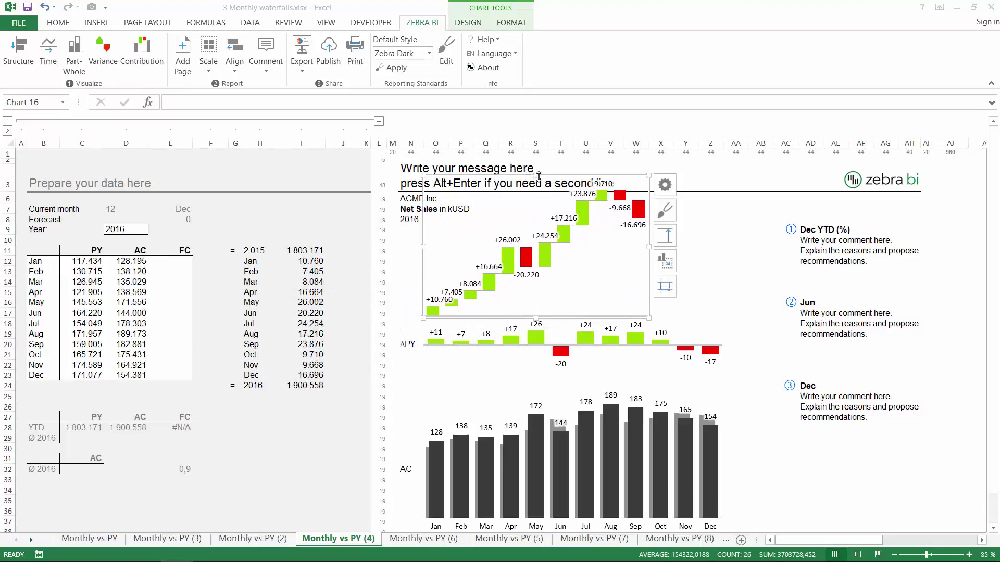
left_click(539, 237)
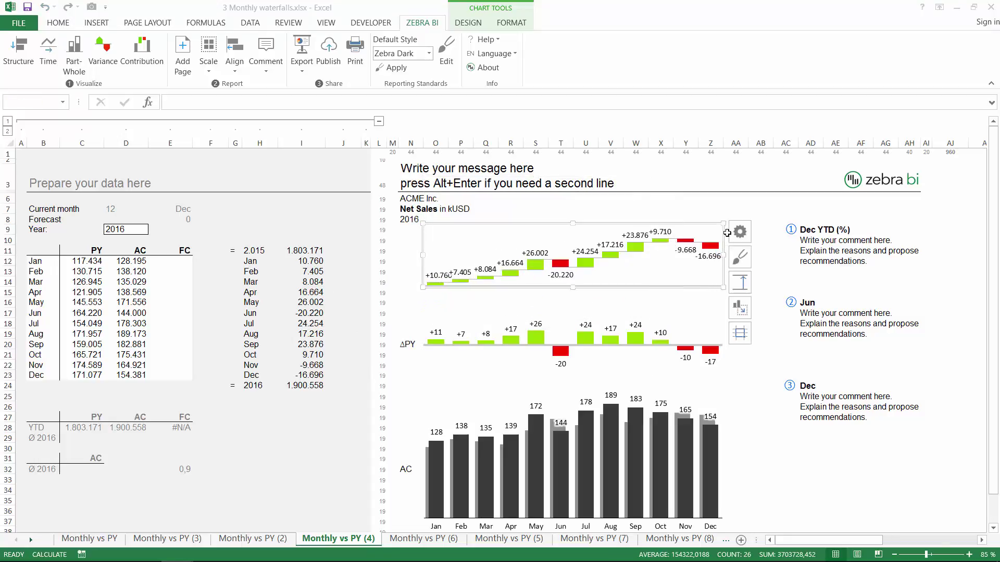
left_click(739, 232)
left_click(822, 243)
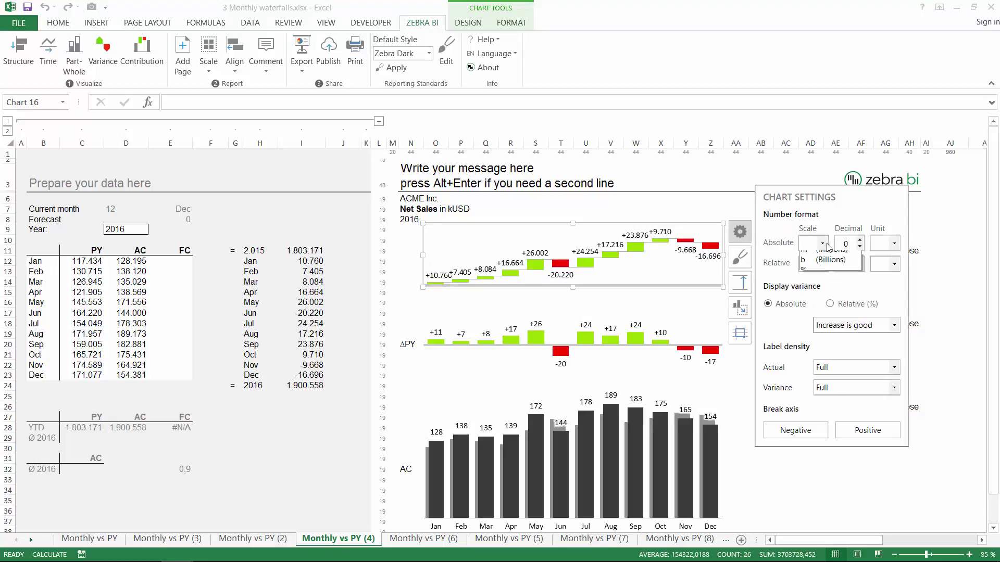
left_click(813, 263)
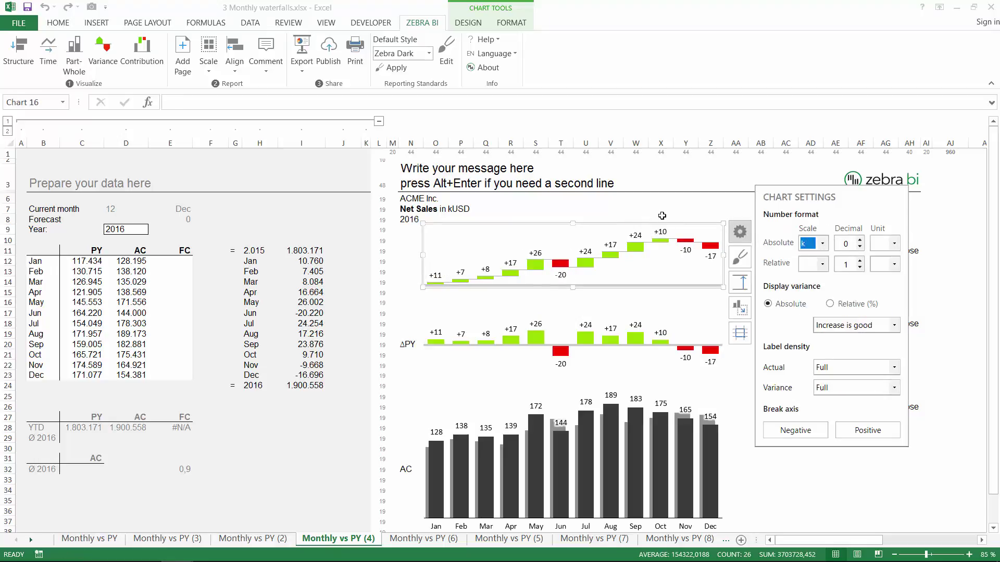
left_click(662, 215)
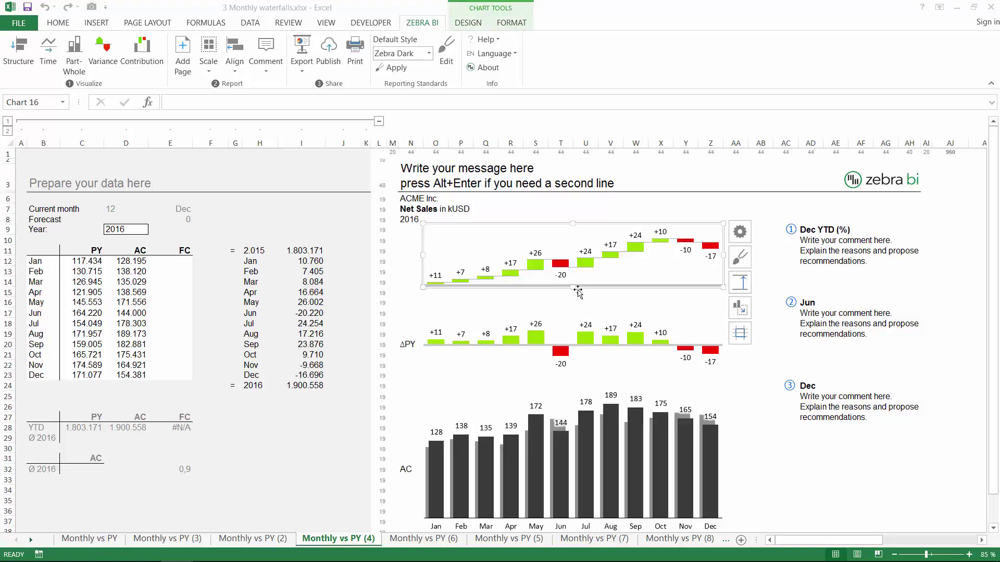
left_click_drag(572, 287, 572, 305)
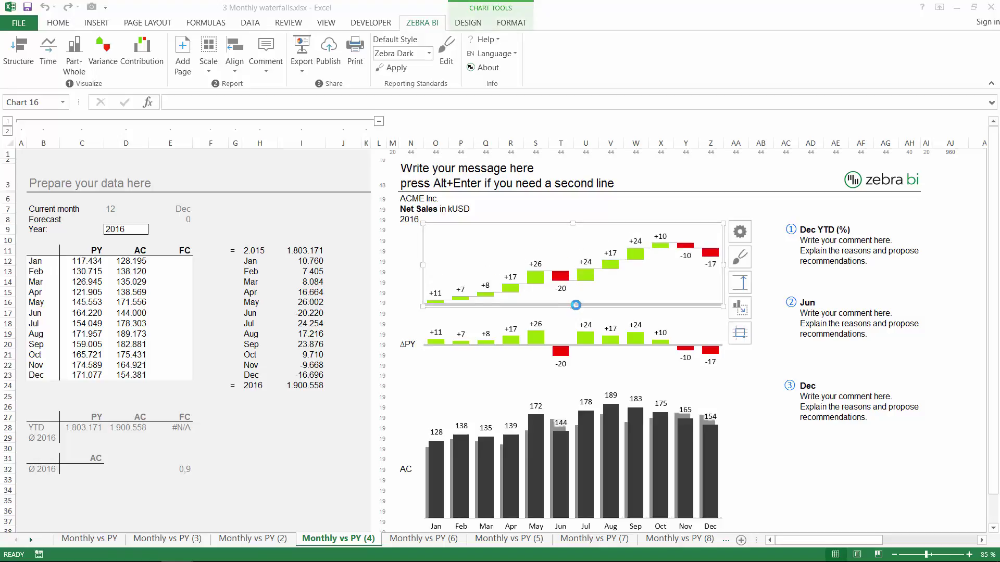
left_click(351, 271)
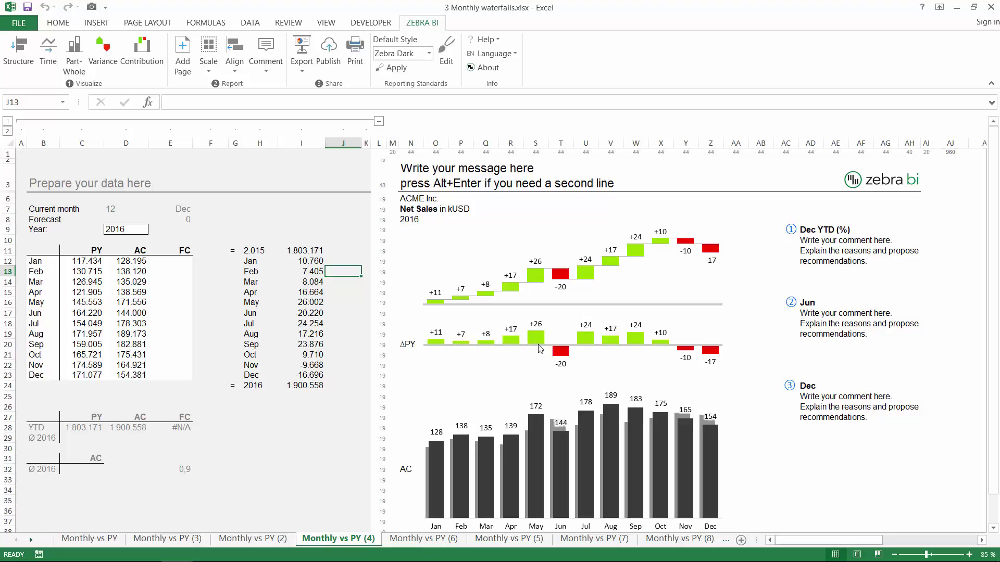
left_click(470, 254)
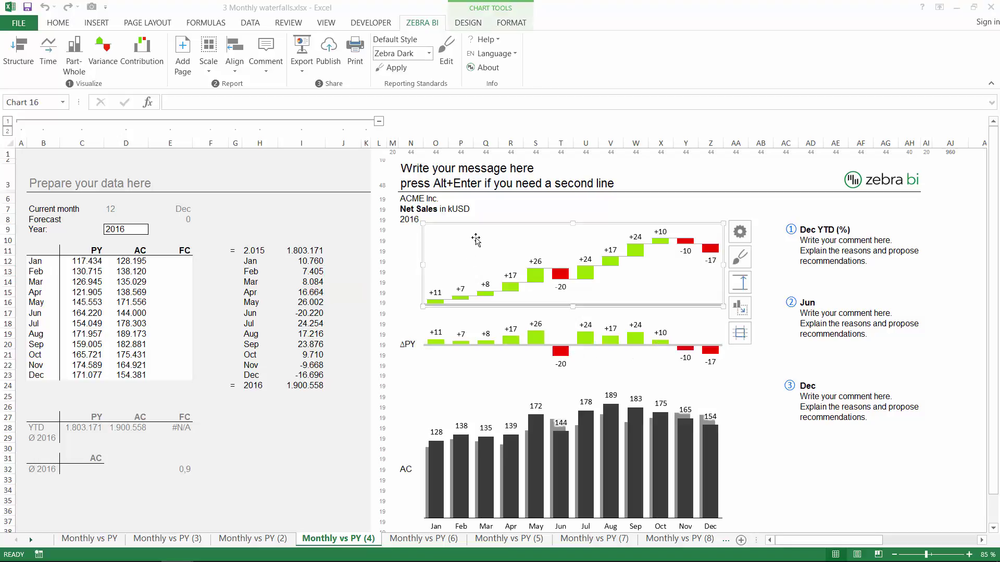
left_click(406, 292)
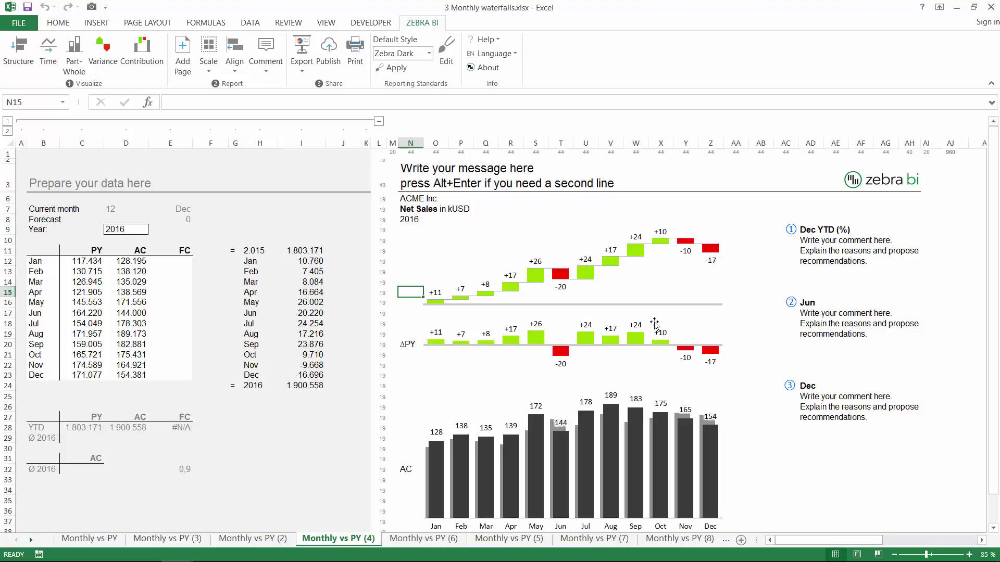
Delete the absolute ΔPY column chart and move the variance contribution chart down into its place above the AC chart.
left_click(680, 352)
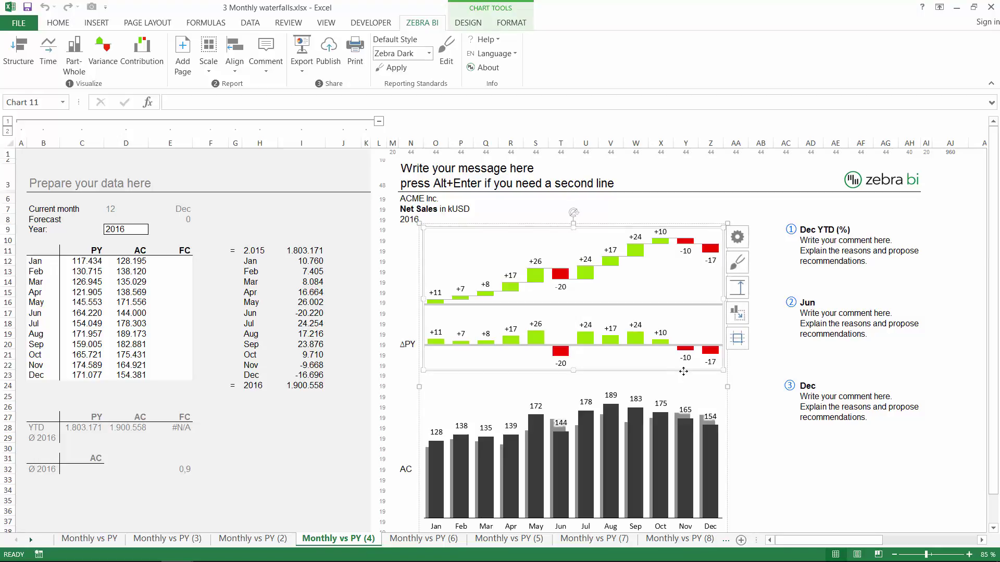
key("Escape")
left_click(516, 244)
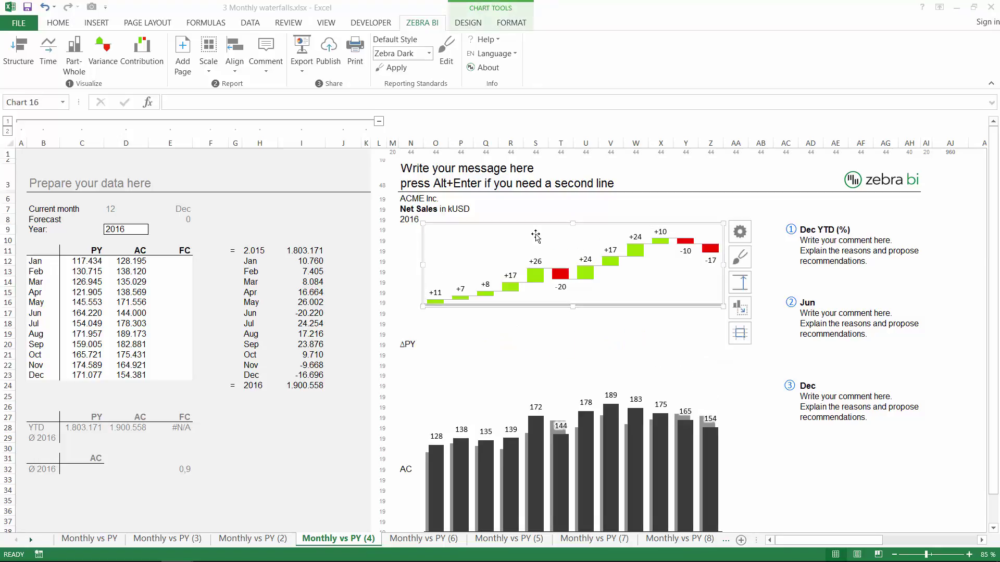
left_click_drag(537, 226, 530, 279)
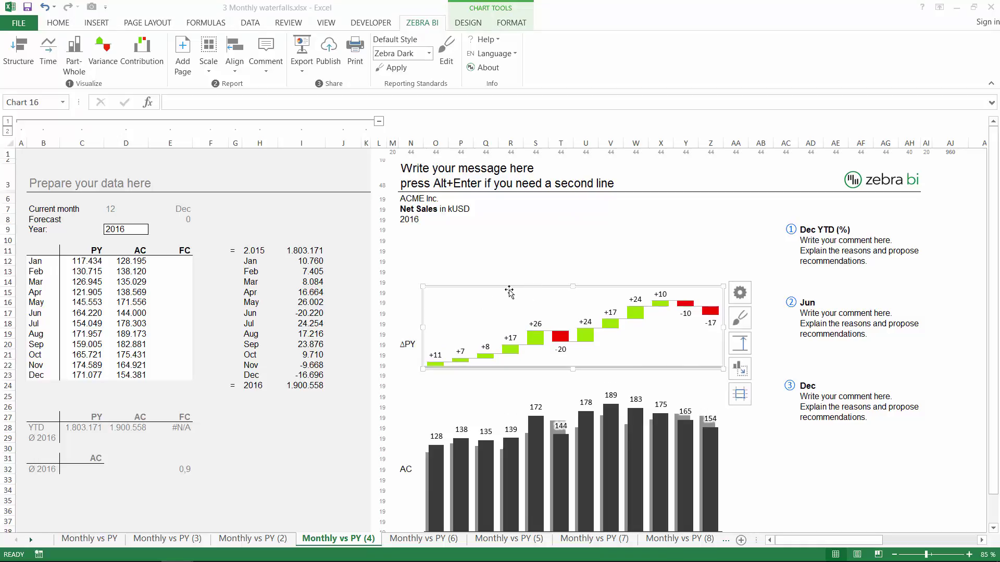
left_click(512, 270)
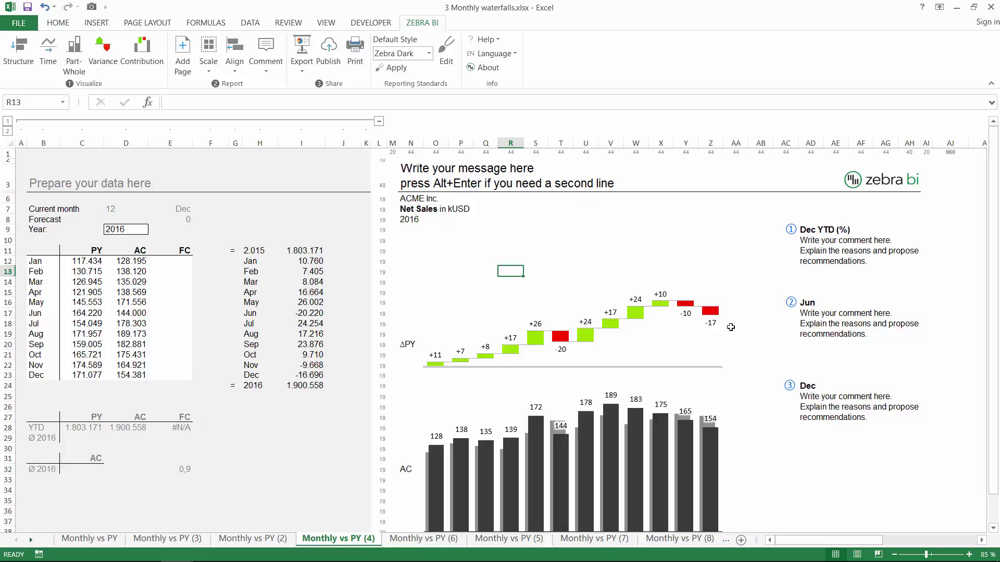
Insert a Variance column chart from the YTD PY and AC totals in C27:D28 and place it beside the contribution chart.
left_click_drag(86, 418, 133, 425)
left_click(103, 52)
left_click(193, 148)
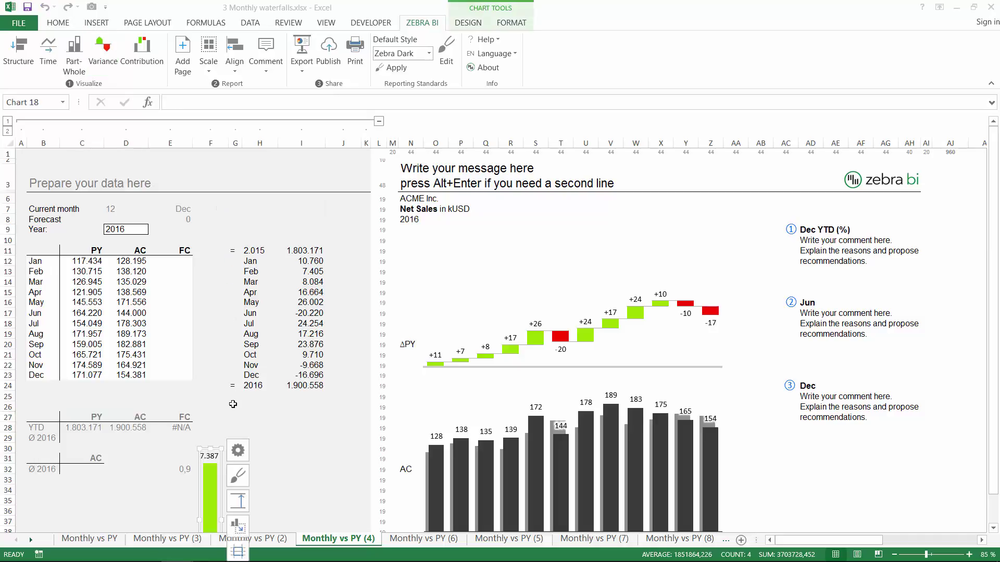
left_click_drag(216, 449, 761, 312)
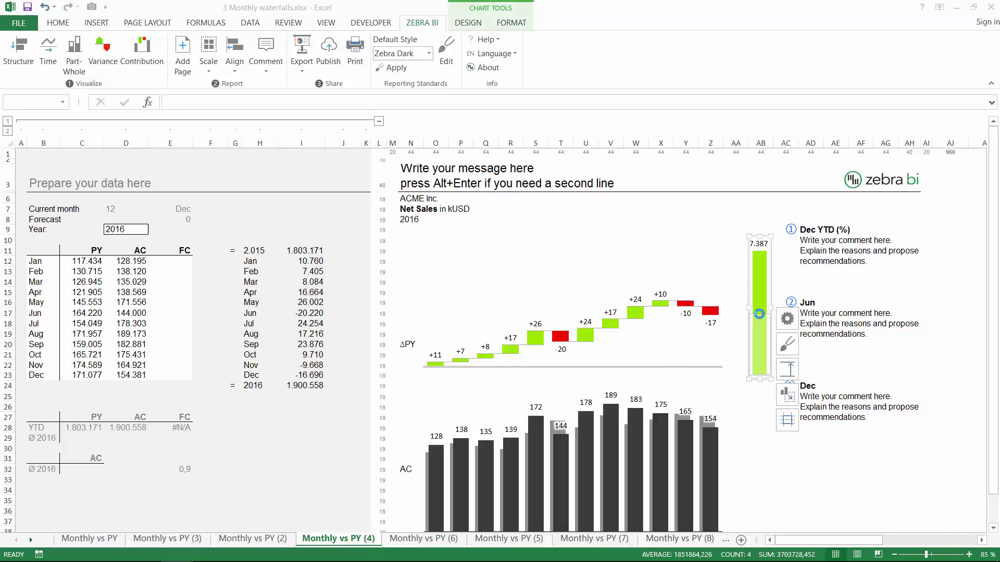
Set the YTD variance chart's absolute number scale to k and adjust its height in column AB beside the contribution chart.
left_click(787, 319)
left_click(868, 307)
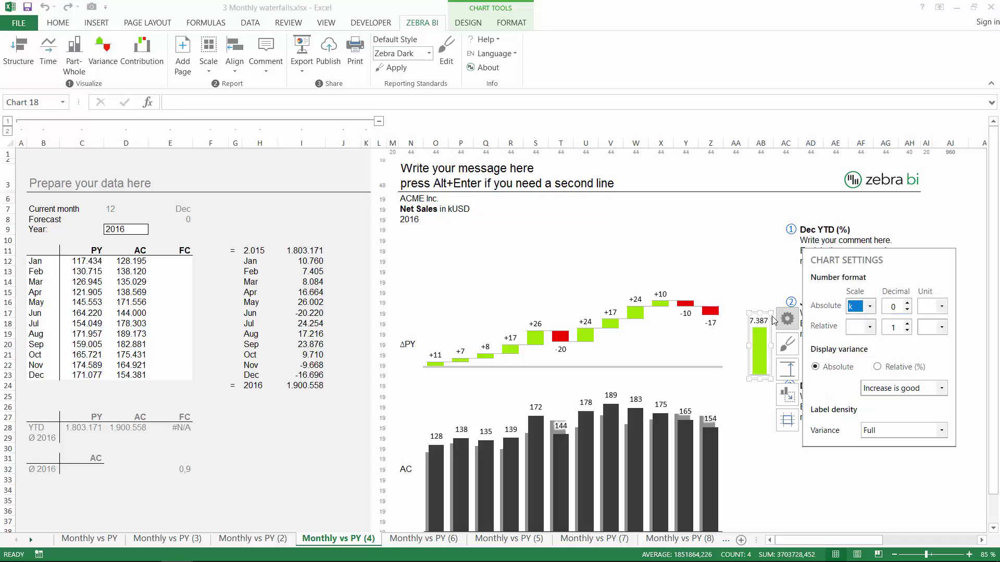
left_click(859, 332)
left_click_drag(766, 302, 766, 294)
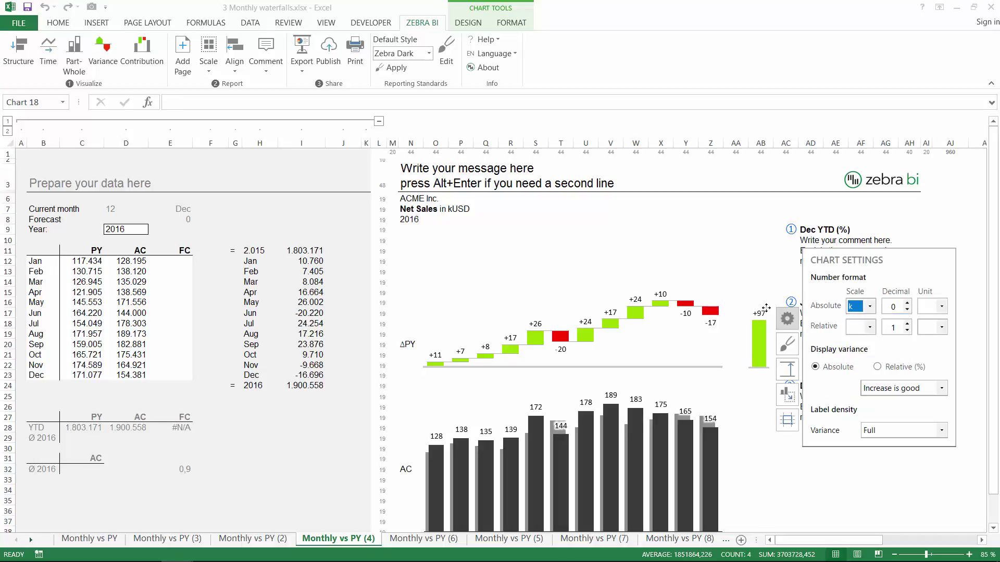
left_click(742, 268)
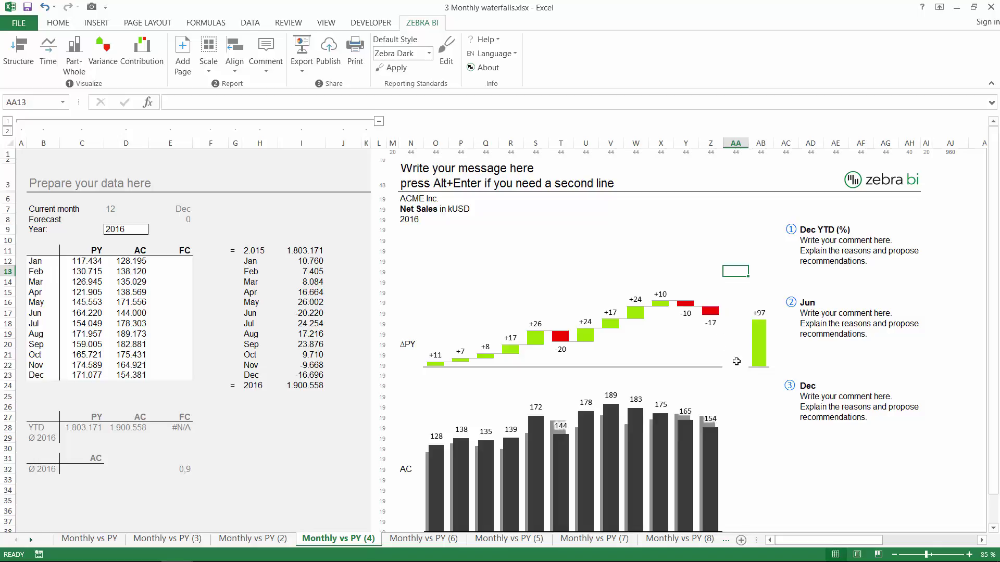
Open the Monthly vs PY (6) sheet and examine the monthly waterfall table's links to the source data and its row 24 totals.
left_click(424, 539)
left_click(251, 282)
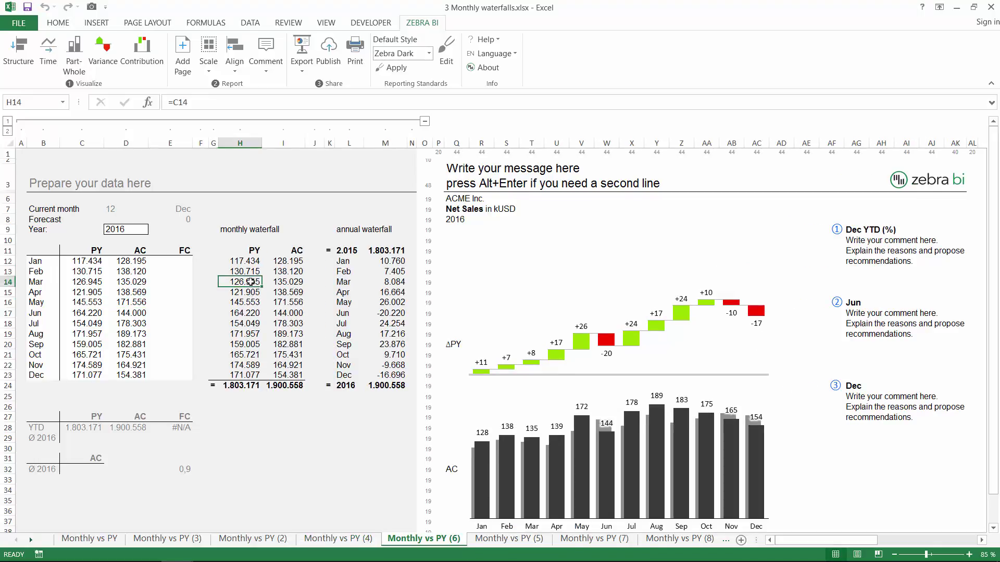
left_click(244, 260)
left_click(294, 300)
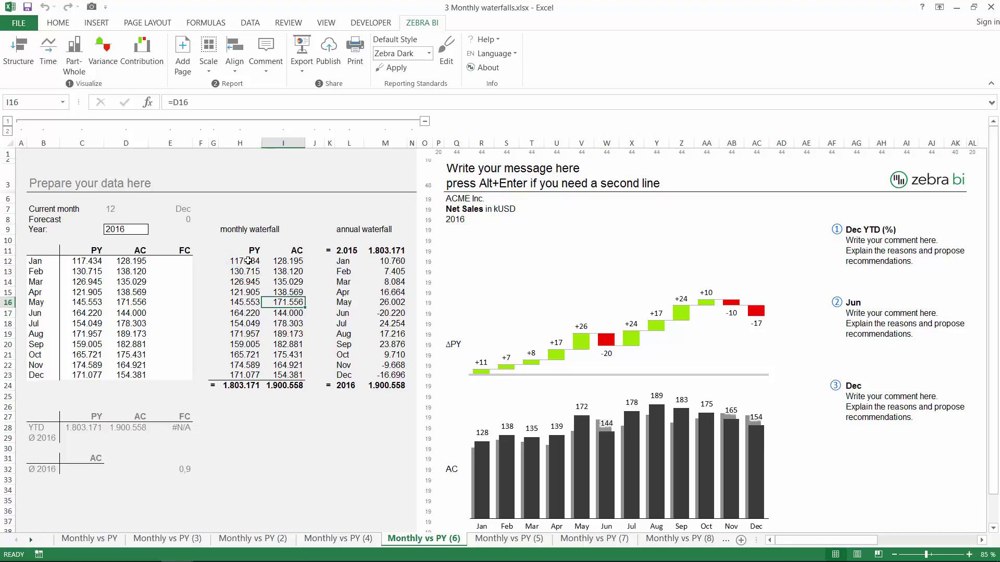
left_click_drag(99, 255, 146, 375)
left_click(229, 385)
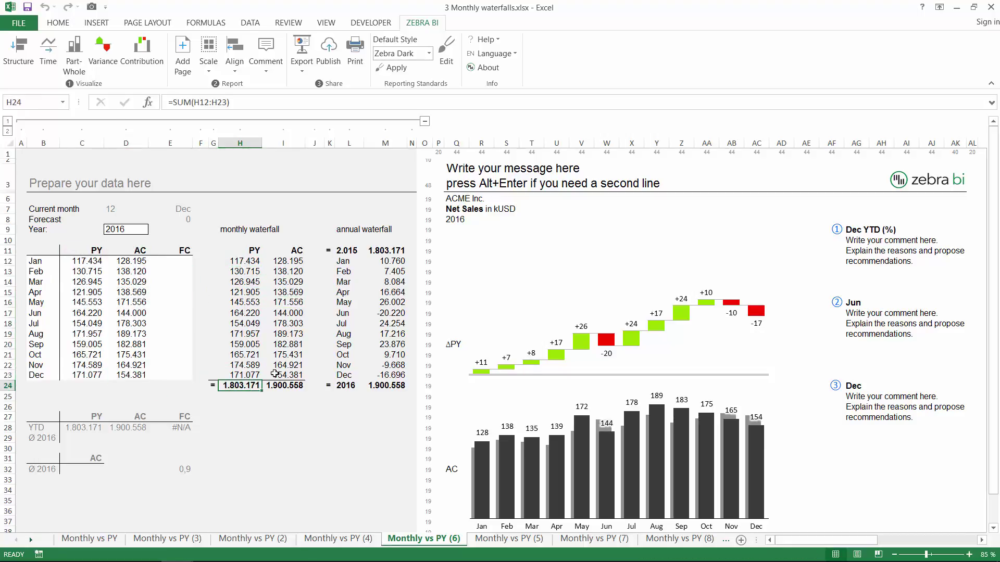
key("F2")
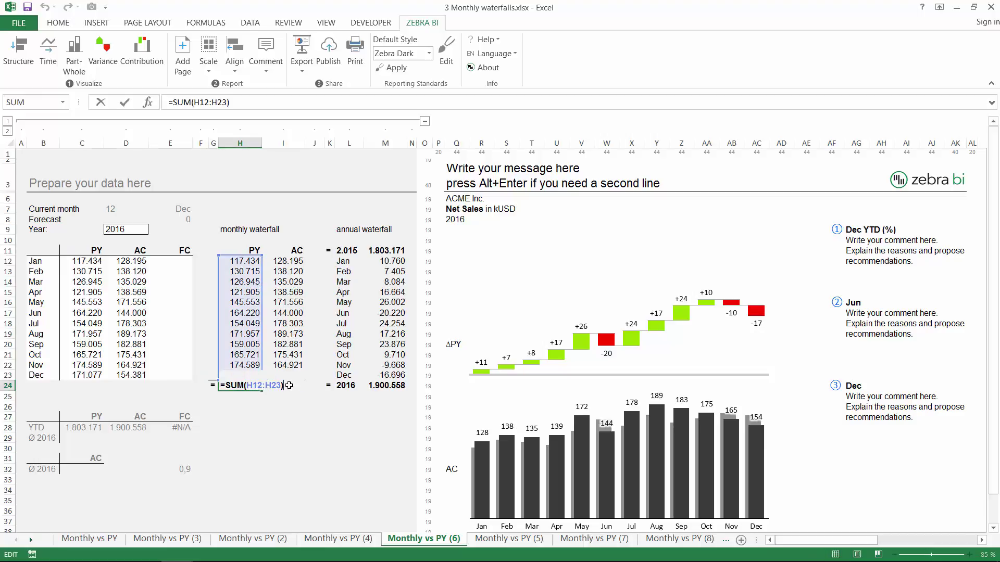
left_click(286, 385)
key("F2")
left_click(279, 301)
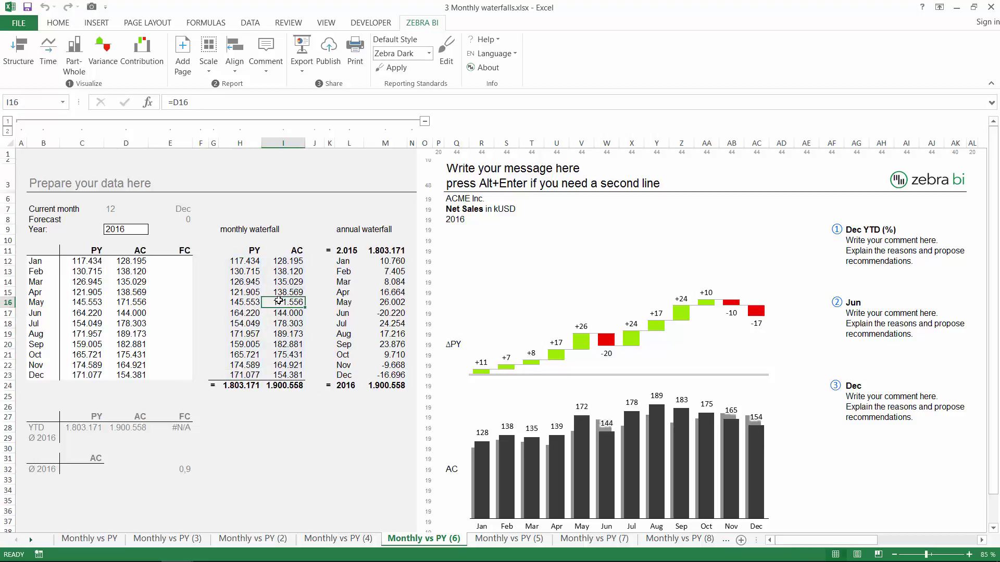
left_click(244, 299)
left_click(276, 297)
Insert a Variance column contribution chart from the monthly waterfall table, including its total row, and move it over the report page.
left_click(245, 315)
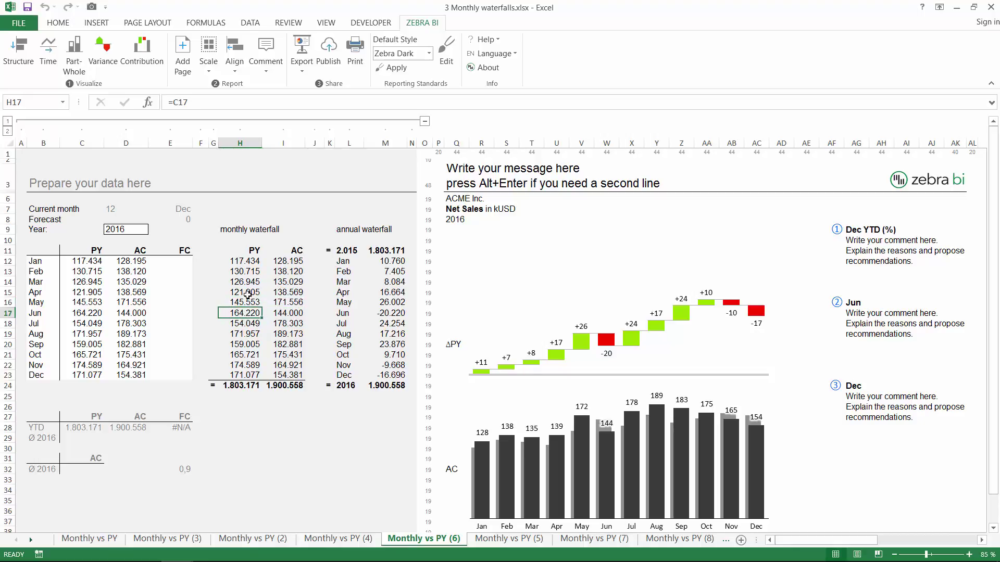
left_click(141, 67)
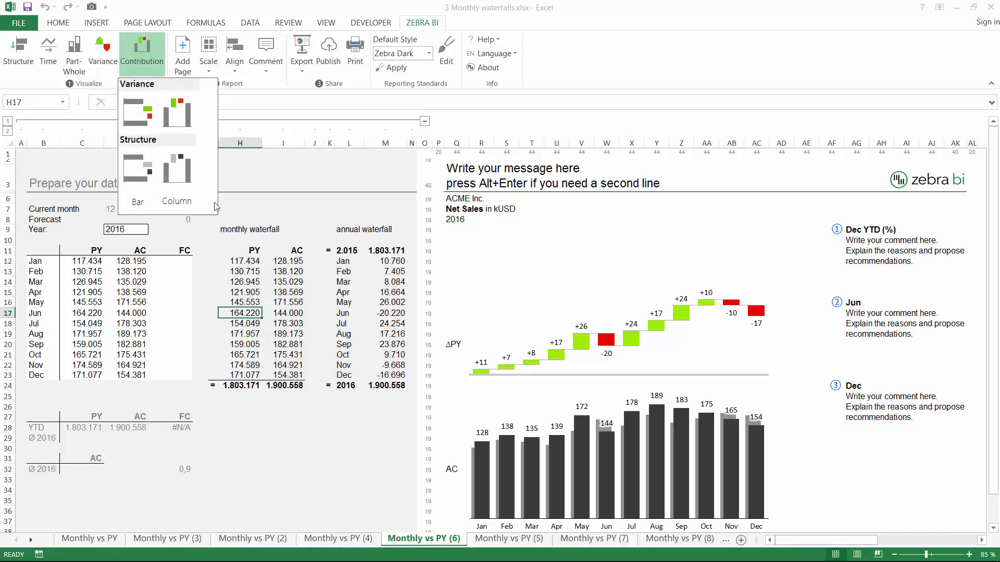
left_click(177, 113)
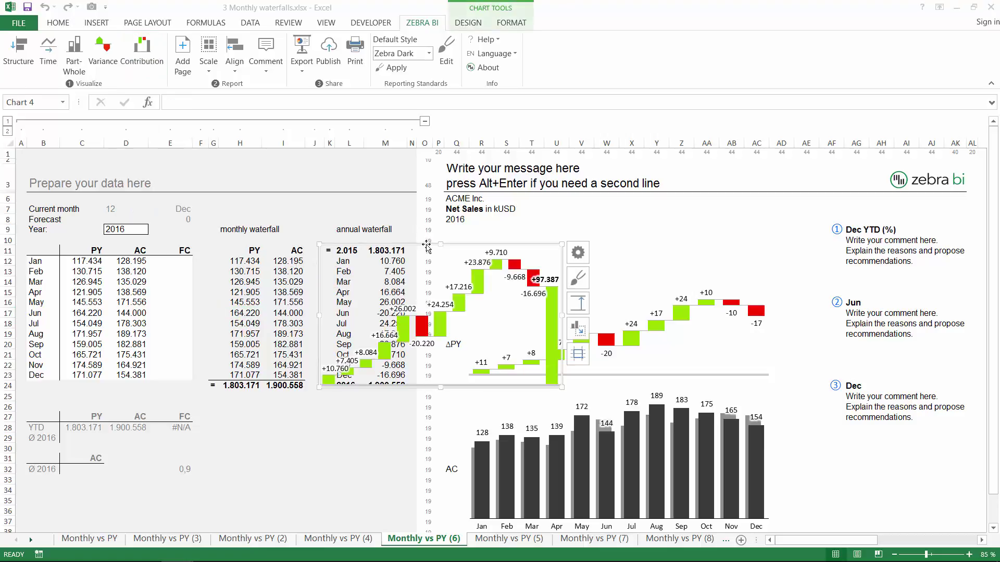
left_click_drag(424, 245, 604, 195)
Delete the old ΔPY contribution chart that has no total column.
left_click(755, 354)
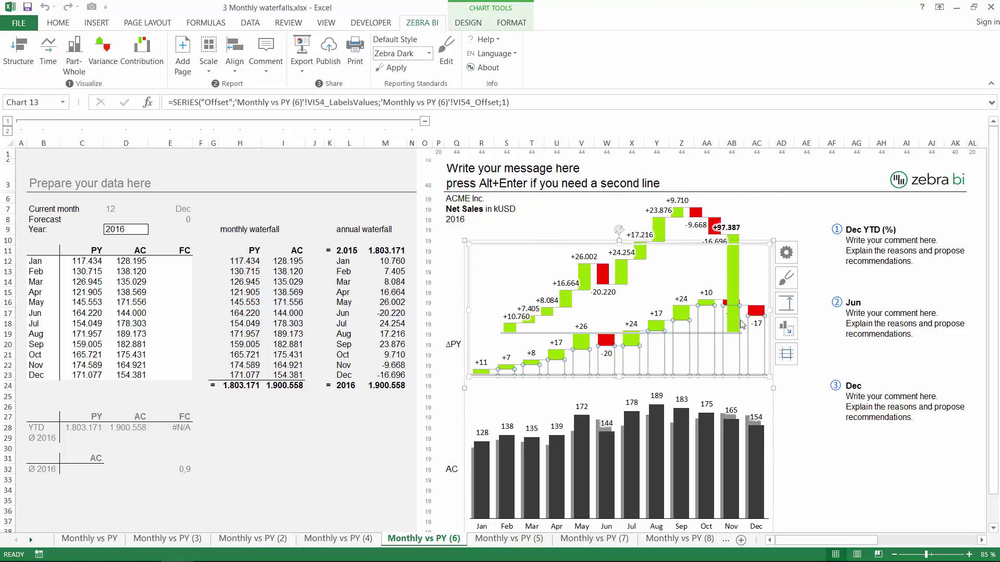
left_click(755, 248)
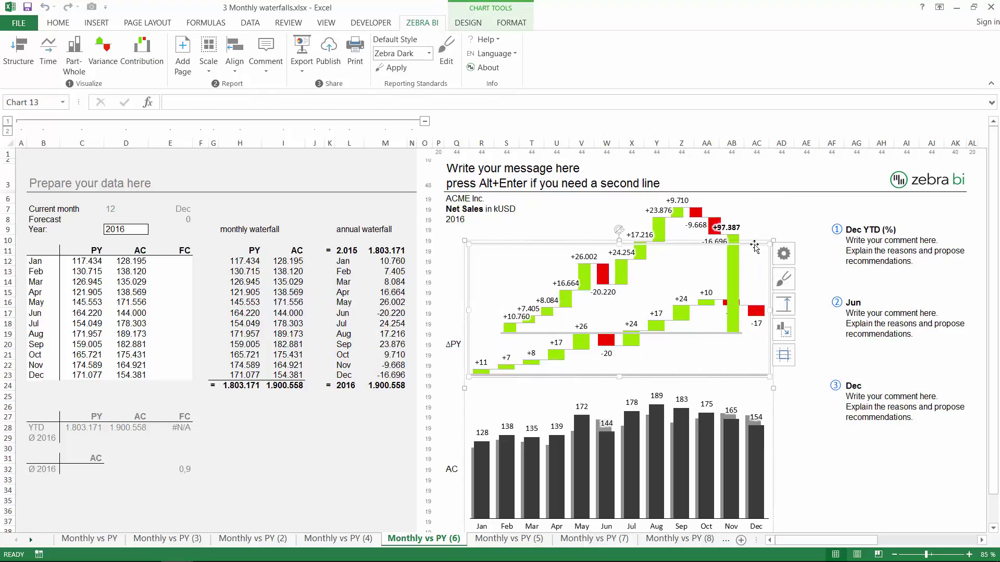
key("Delete")
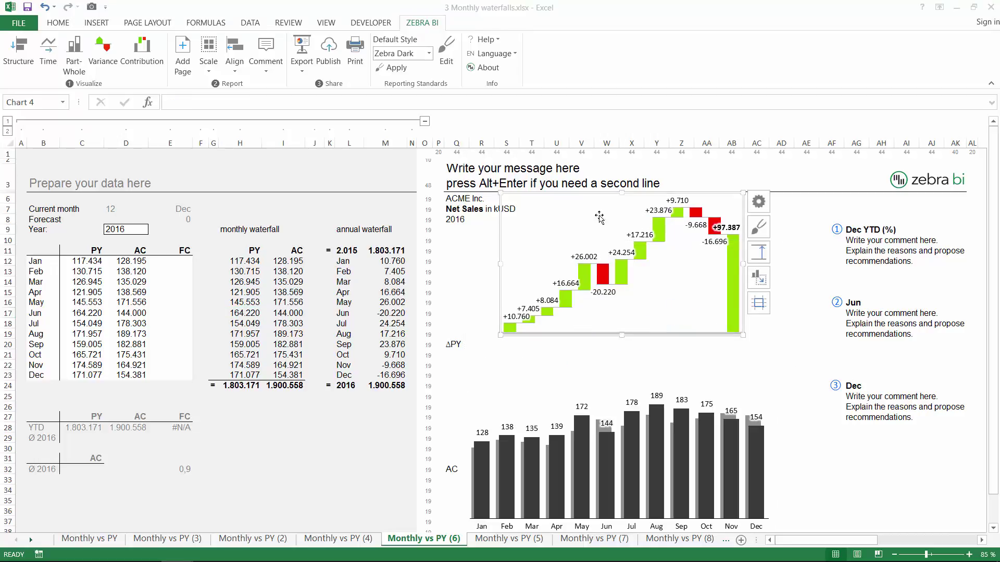
Align the new contribution chart with the January column above the AC chart and widen it to span columns R to AD.
left_click(608, 194)
left_click_drag(608, 194, 577, 229)
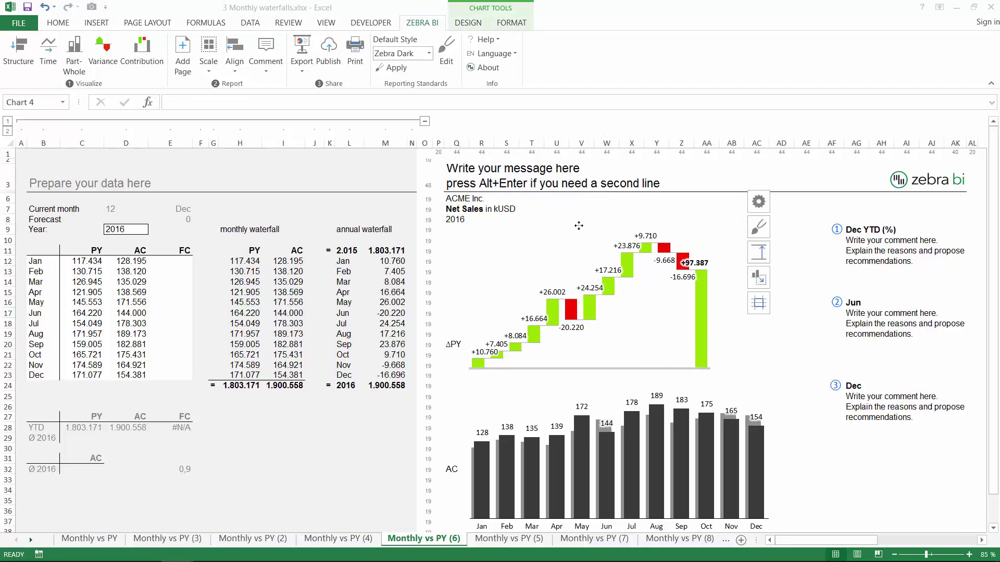
left_click_drag(711, 297, 793, 298)
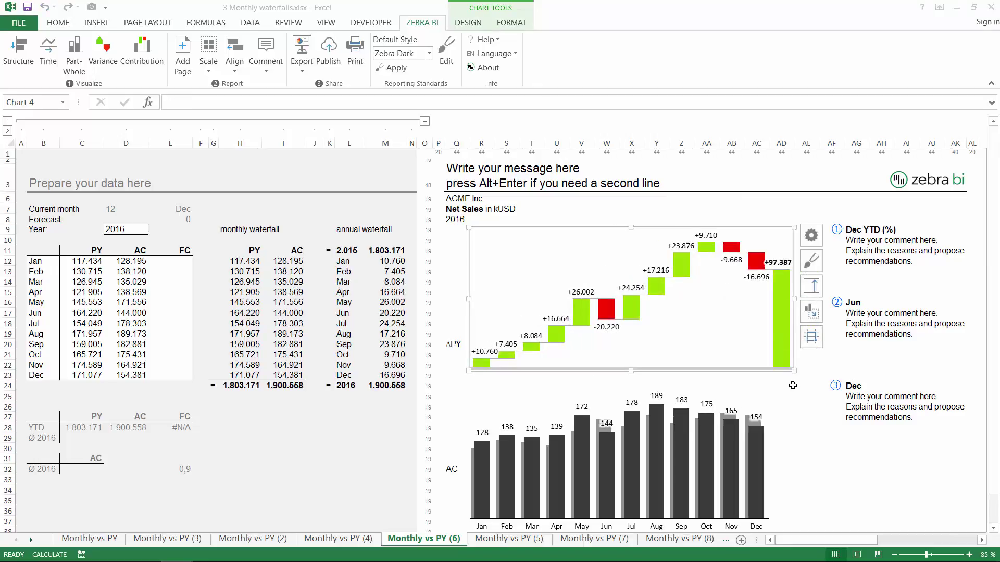
Set the new contribution chart's absolute number scale to k (Thousands).
left_click(780, 149)
left_click(786, 244)
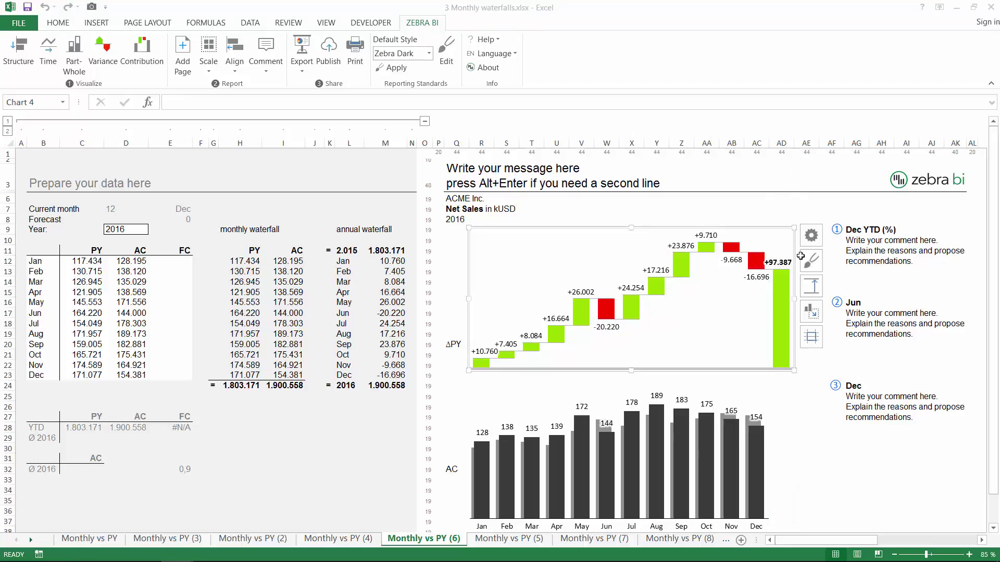
left_click(824, 261)
left_click(893, 243)
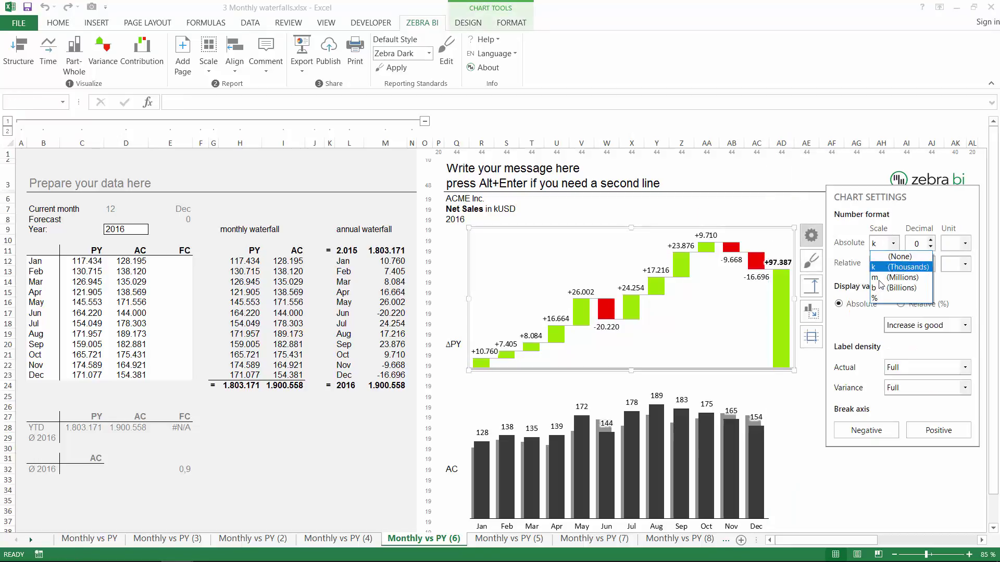
left_click(890, 266)
left_click(785, 210)
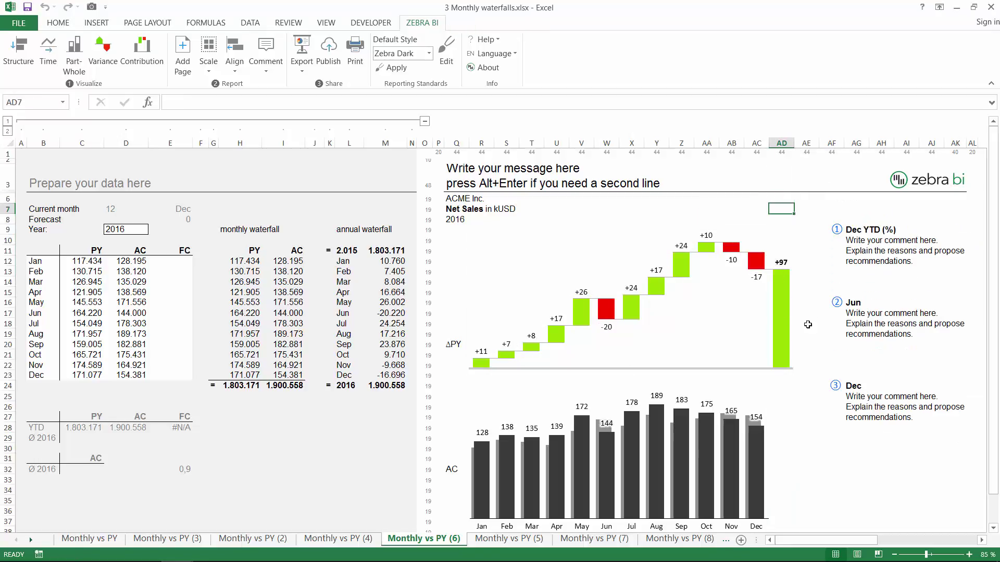
Label the contribution chart's total column by entering YTD in AD23 and centering it.
left_click(789, 383)
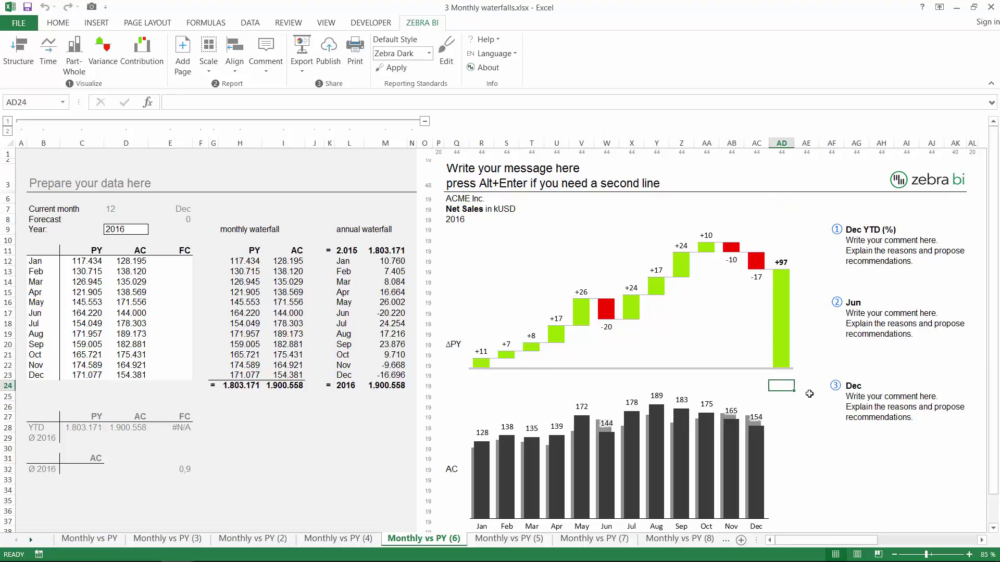
left_click(788, 374)
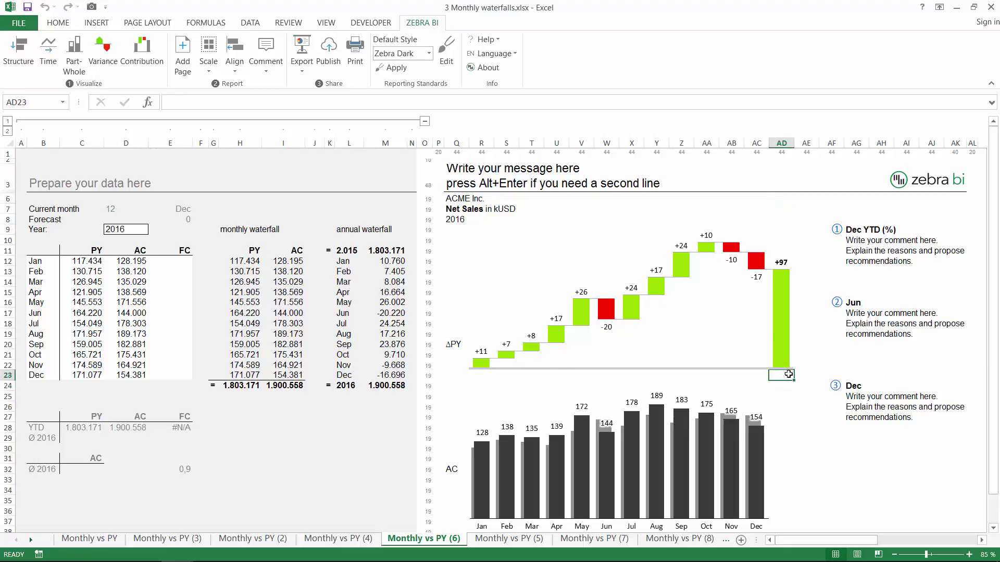
type("YTD")
left_click(68, 23)
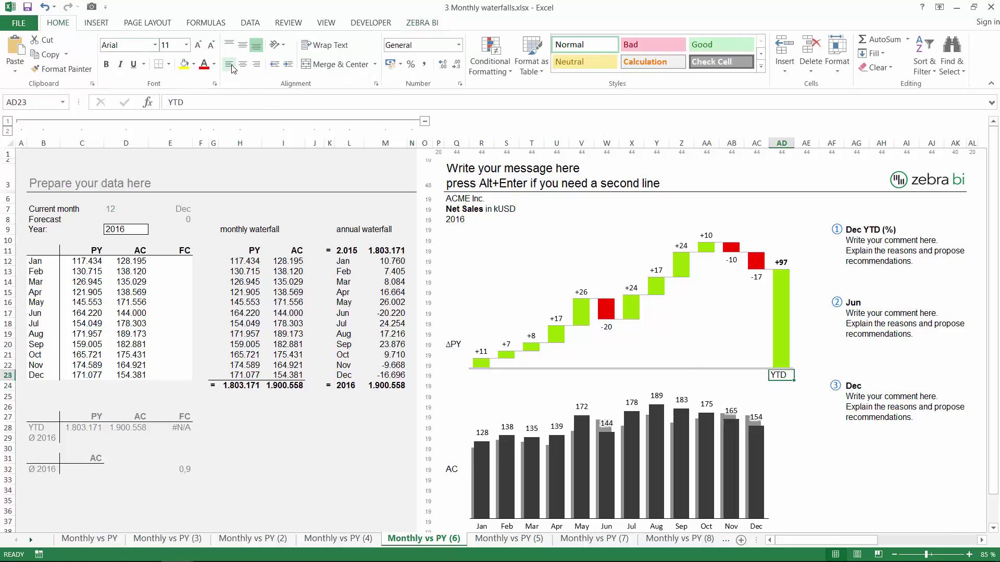
left_click(349, 292)
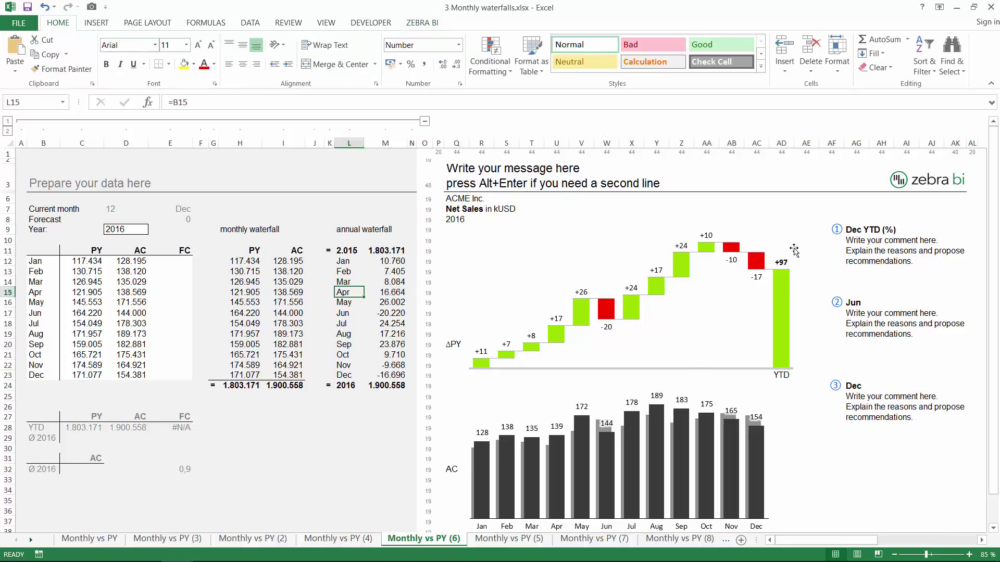
Synchronize the scale of the ΔPY contribution chart and the monthly AC chart.
left_click(626, 320)
left_click(763, 403, "ctrl")
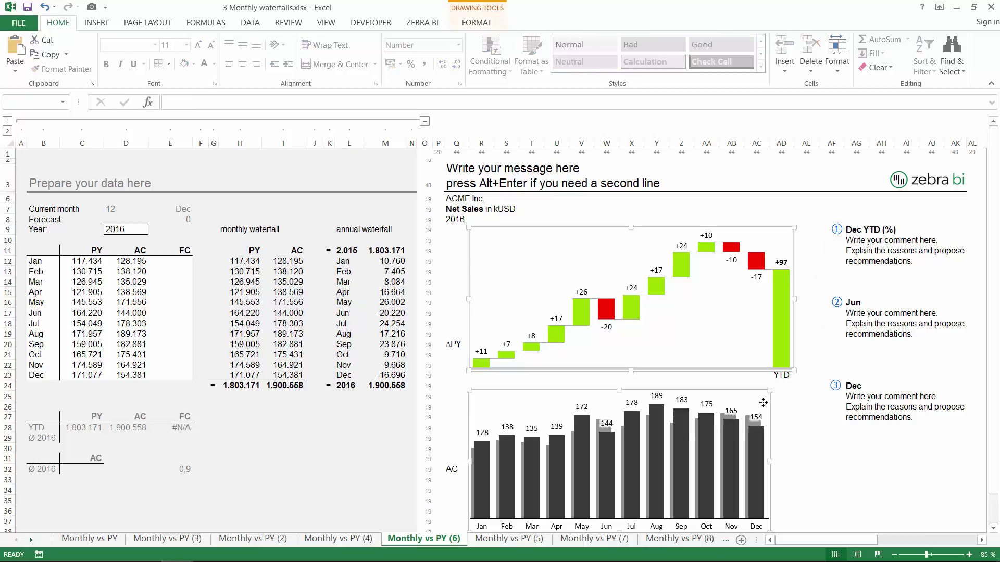
left_click(422, 22)
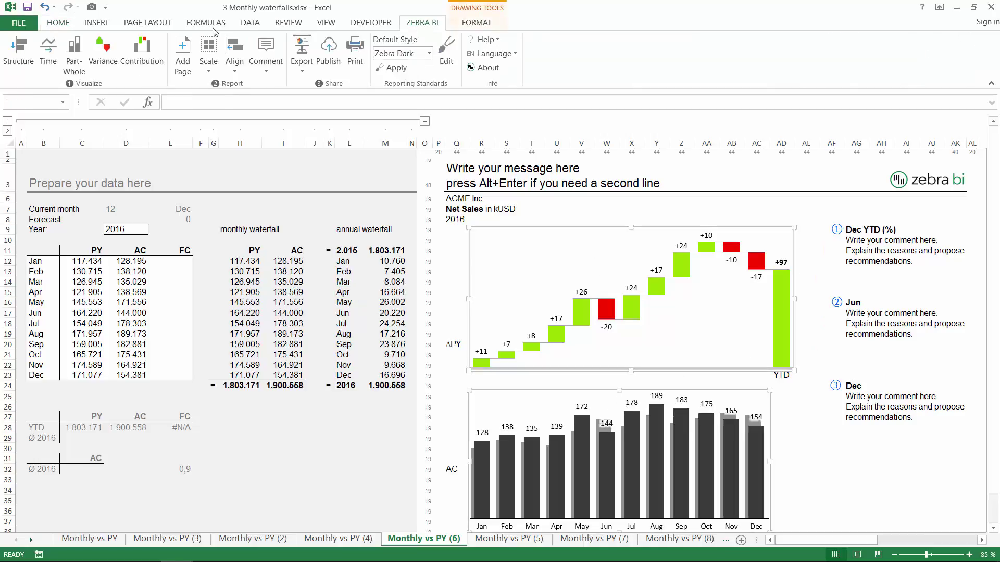
left_click(208, 45)
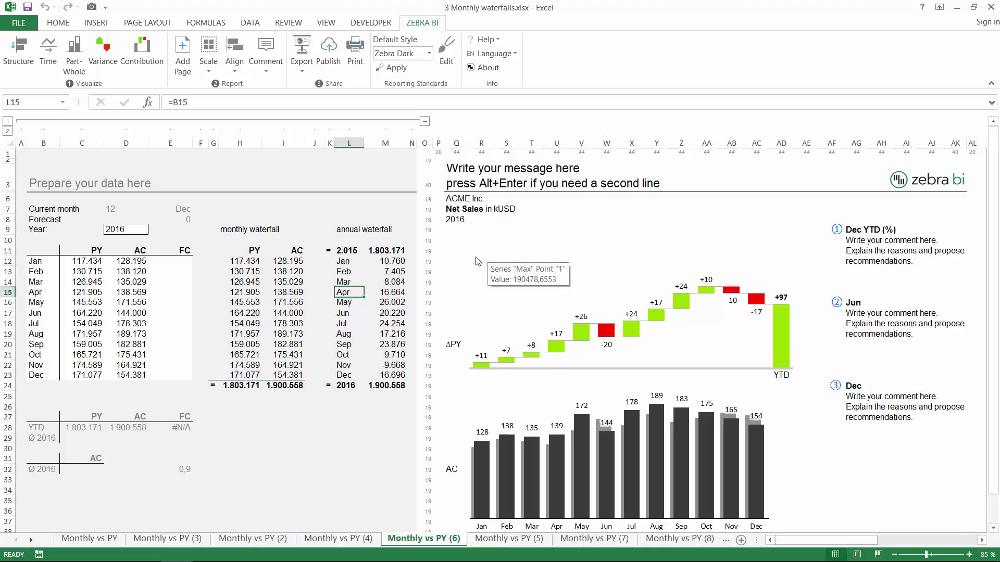
Review the monthly waterfall table's PY values, total row and the equals sign marker in G24.
left_click(257, 374)
left_click(245, 386)
left_click(243, 322)
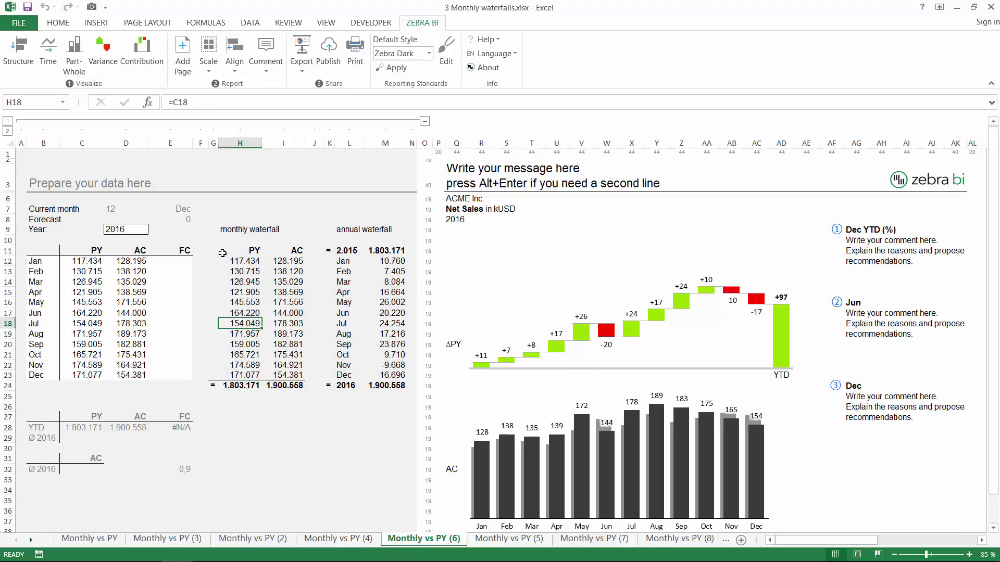
left_click(213, 386)
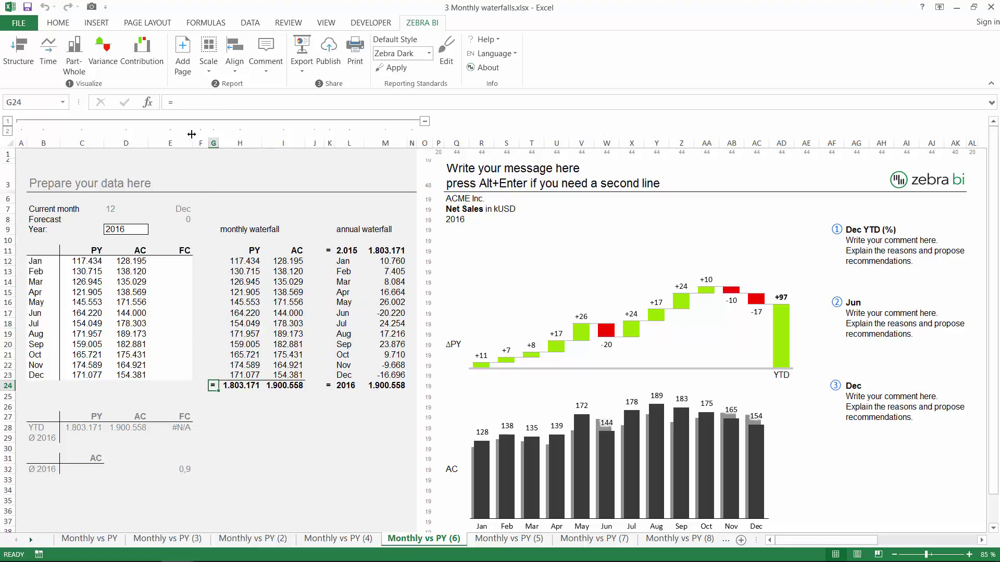
left_click(257, 313)
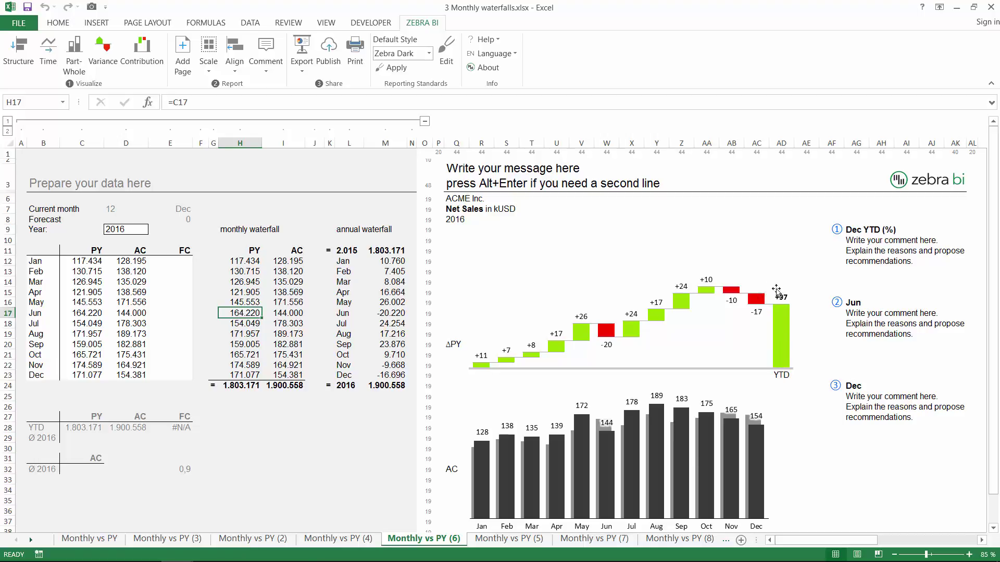
Clear the equals sign marker in G24 and re-enter it so the row is treated as a total.
left_click(220, 387)
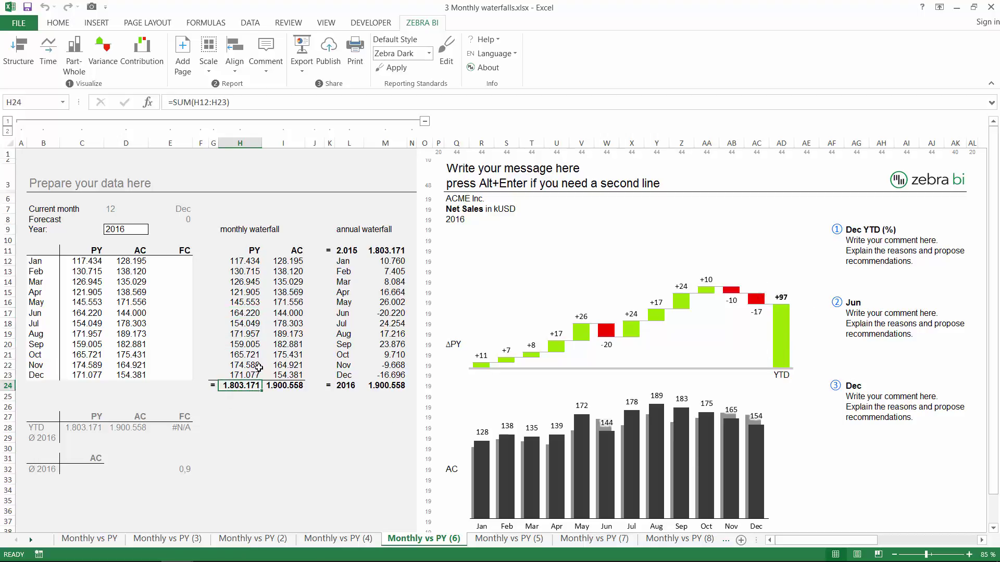
key("Left")
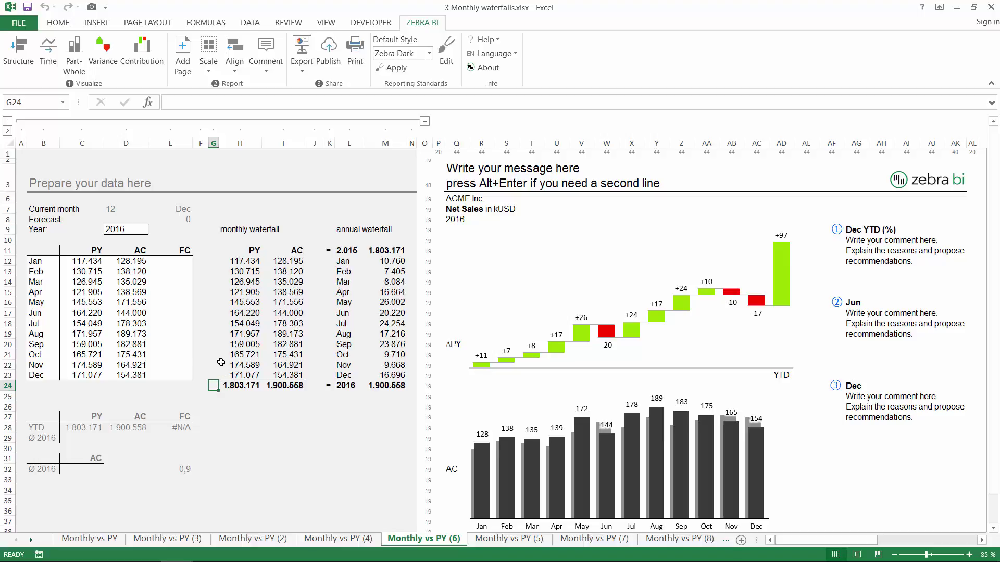
type("=")
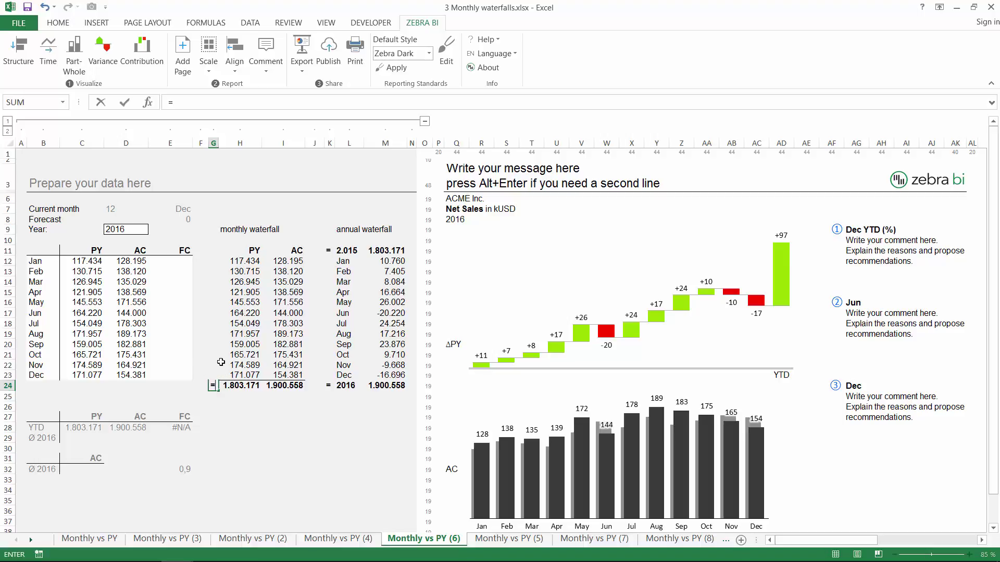
key("ctrl+Return")
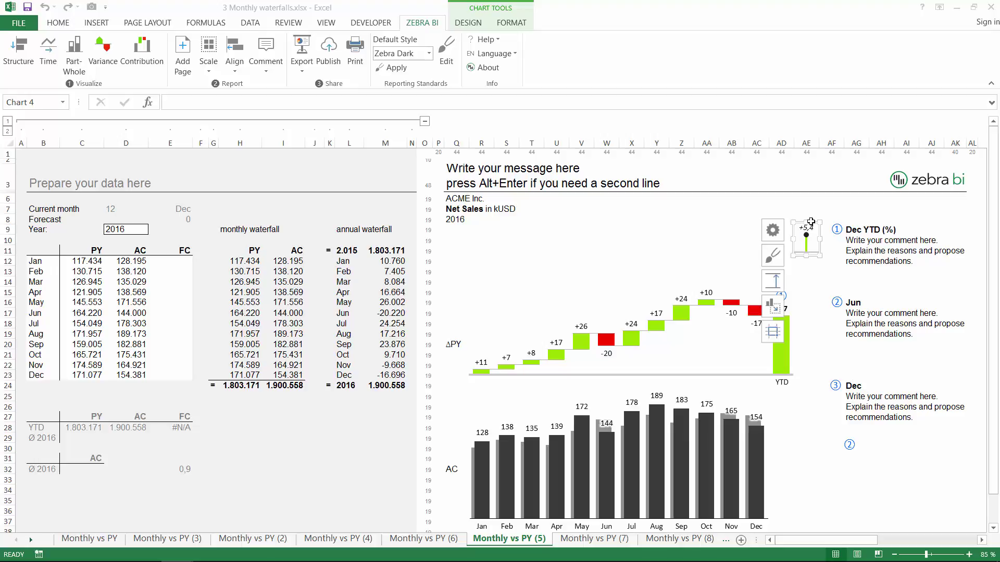
On the Monthly vs PY (5) sheet, move the grouped ΔPY and AC charts over the comment area to free the report area.
left_click(701, 404)
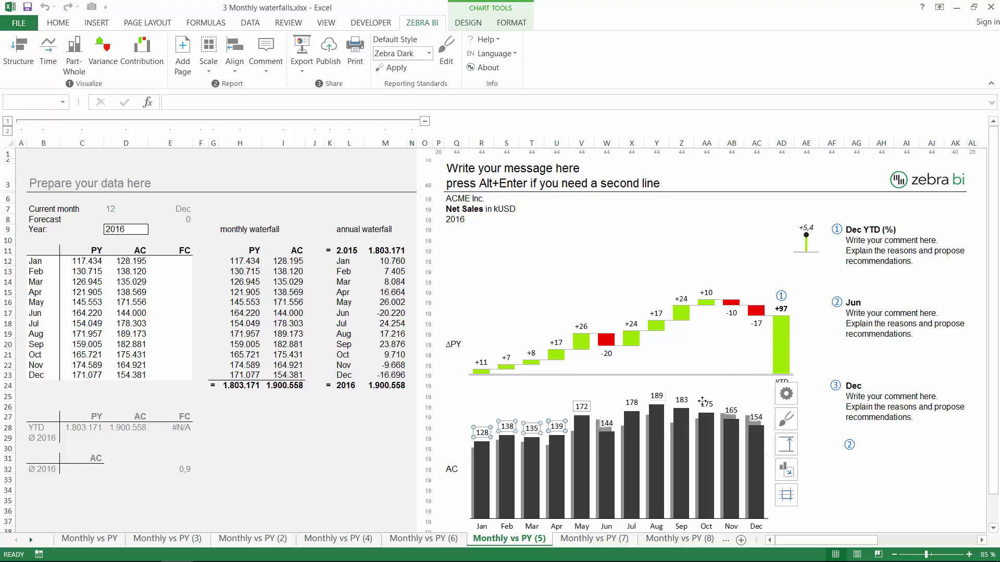
left_click(733, 390)
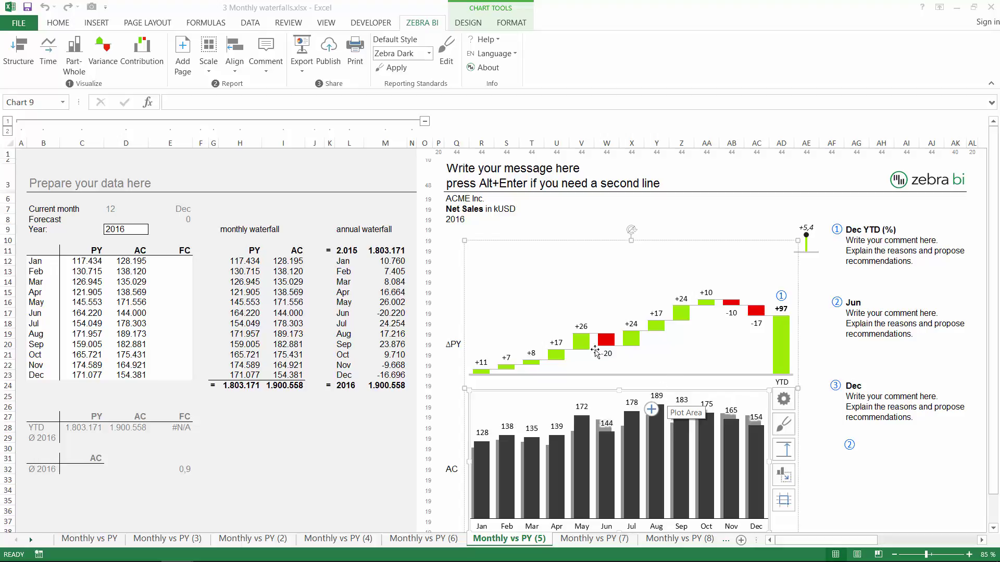
left_click(464, 290)
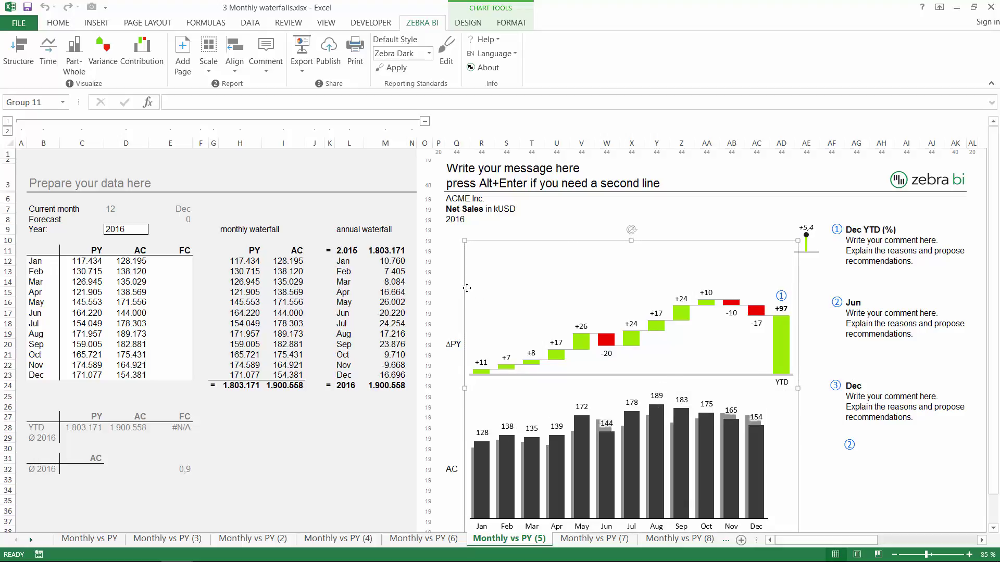
mouse_move(467, 288)
left_mouse_down()
mouse_move(850, 253)
mouse_move(828, 255)
left_mouse_up()
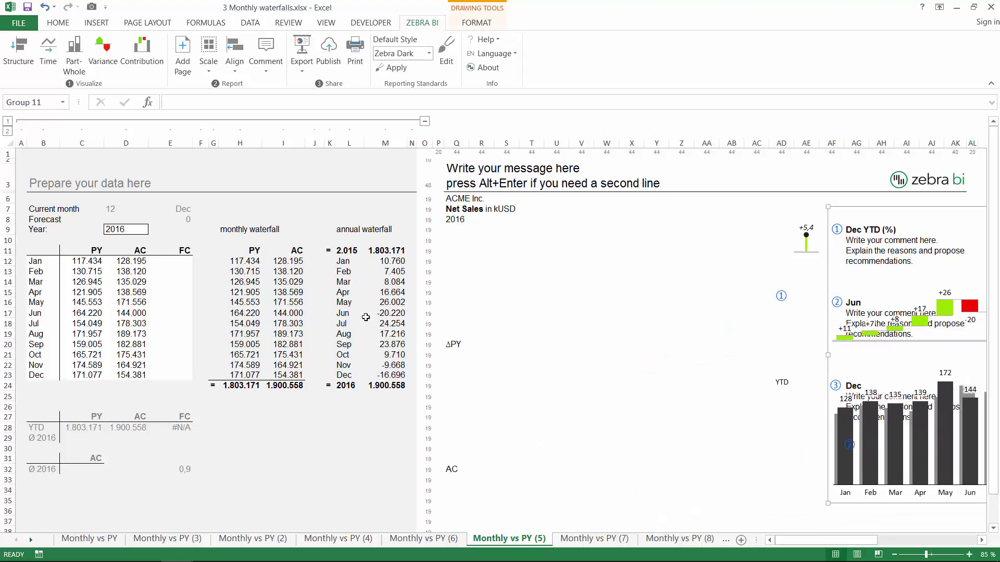
Insert a variance contribution column chart from the annual waterfall table and enlarge it to fill the report area from column Q to AC.
left_click(396, 293)
left_click(154, 51)
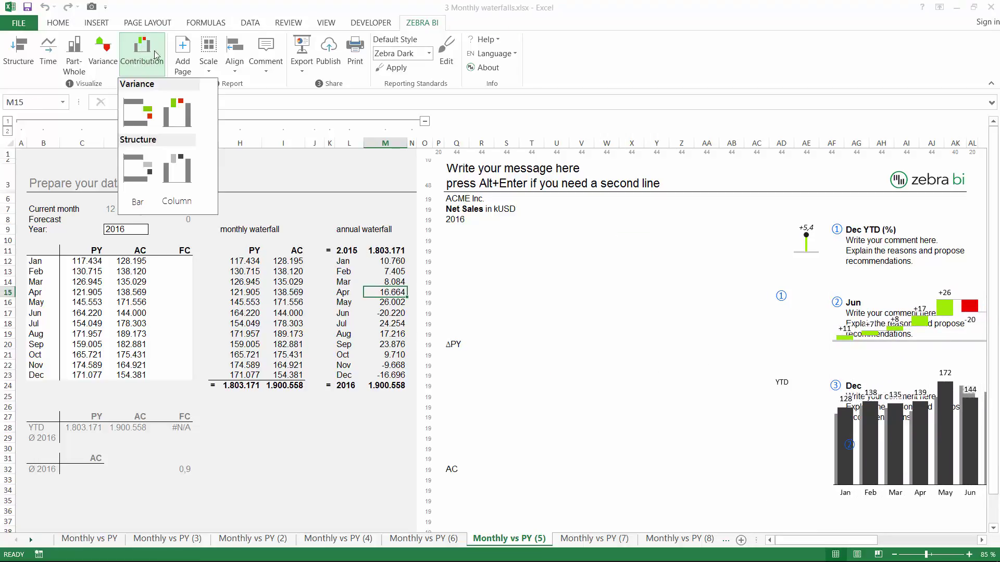
left_click(177, 116)
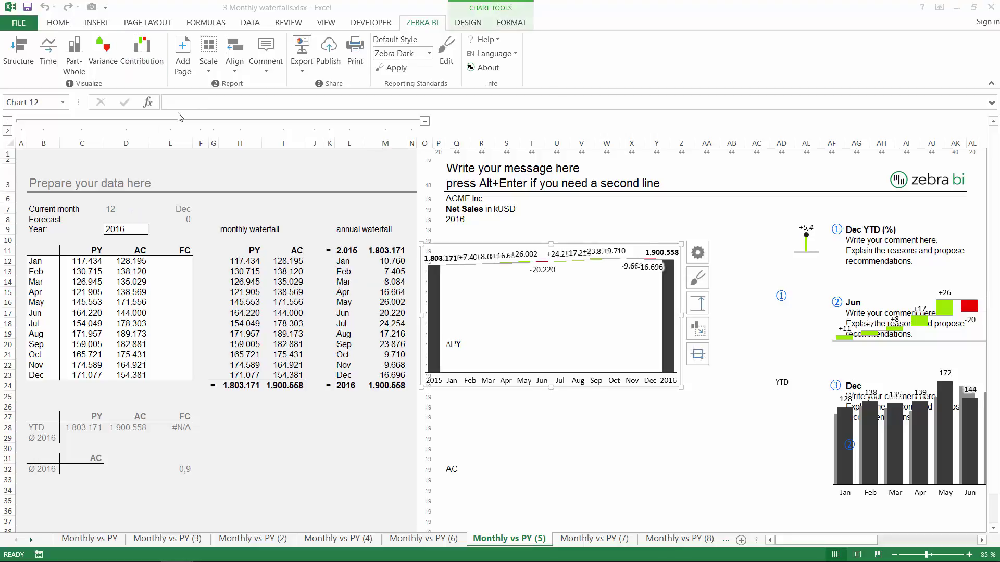
left_click_drag(478, 245, 500, 228)
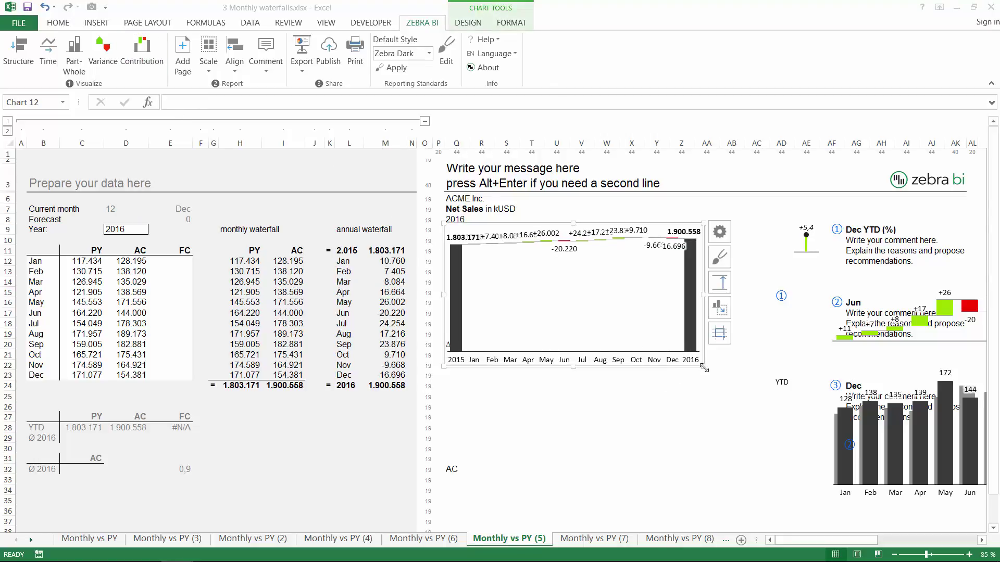
left_click_drag(703, 367, 774, 509)
Set the annual waterfall chart's absolute number scale to k (Thousands).
left_click(787, 231)
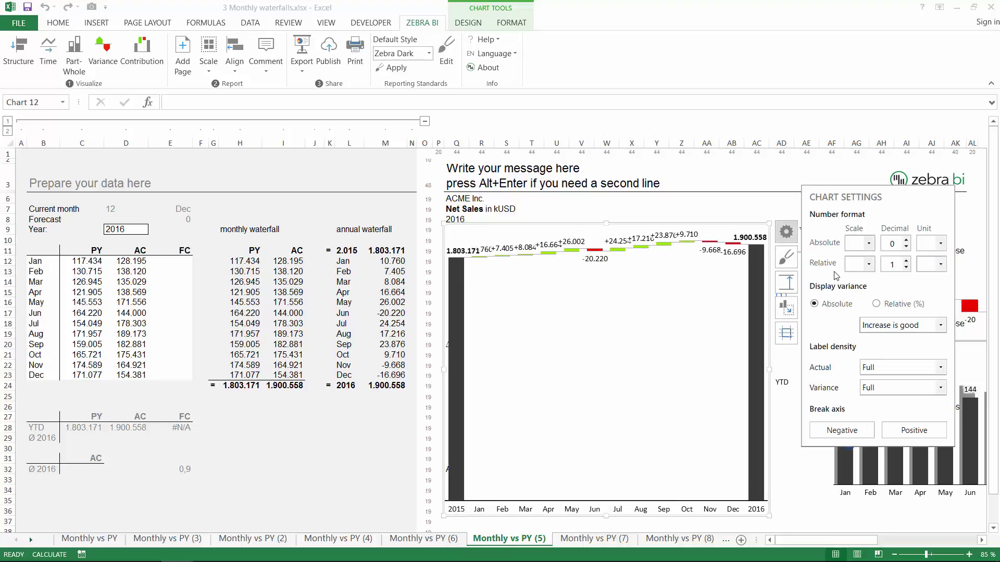
left_click(859, 243)
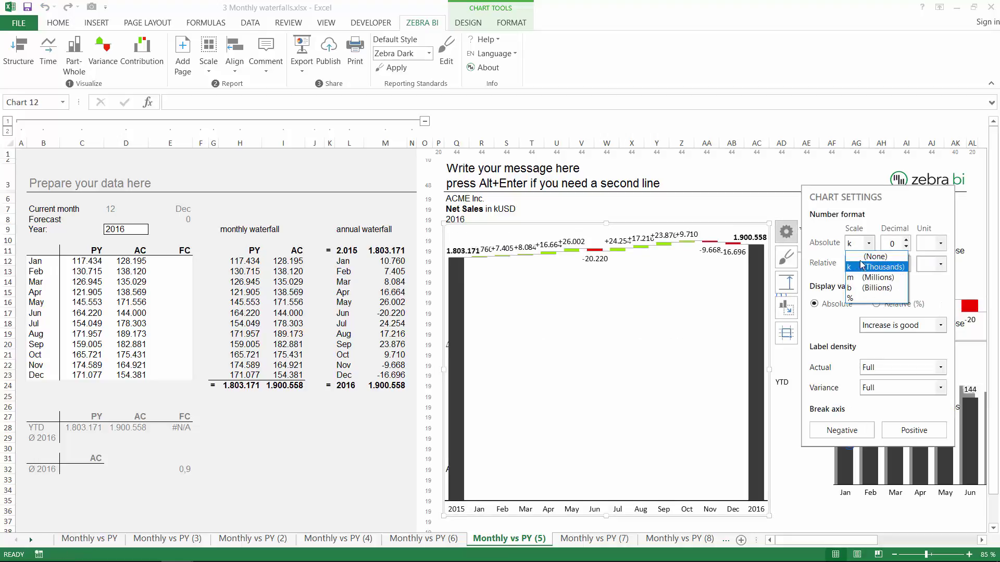
left_click(860, 267)
left_click(399, 281)
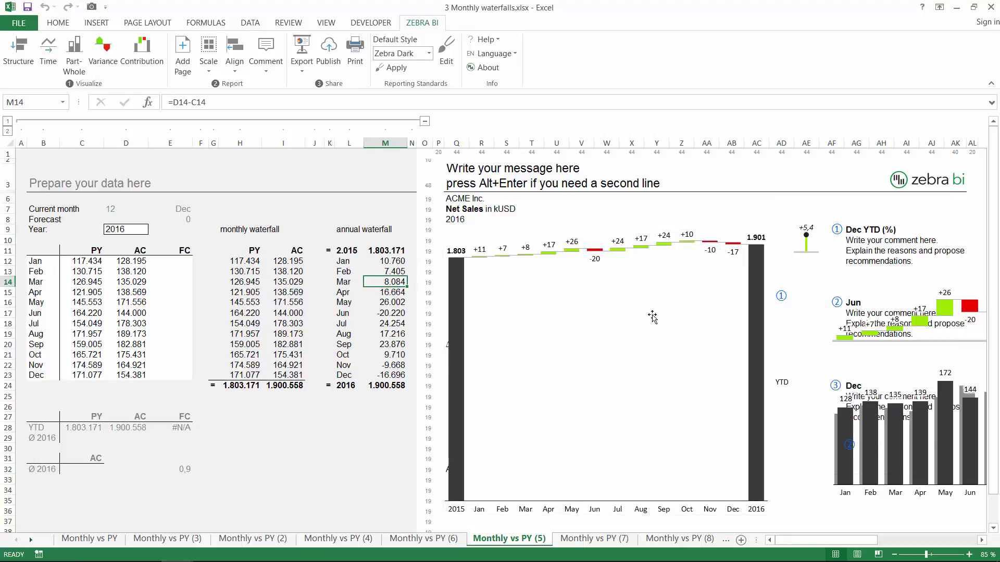
Shift the ΔPY contribution chart over the comments so that it begins around column AE.
left_click(885, 244)
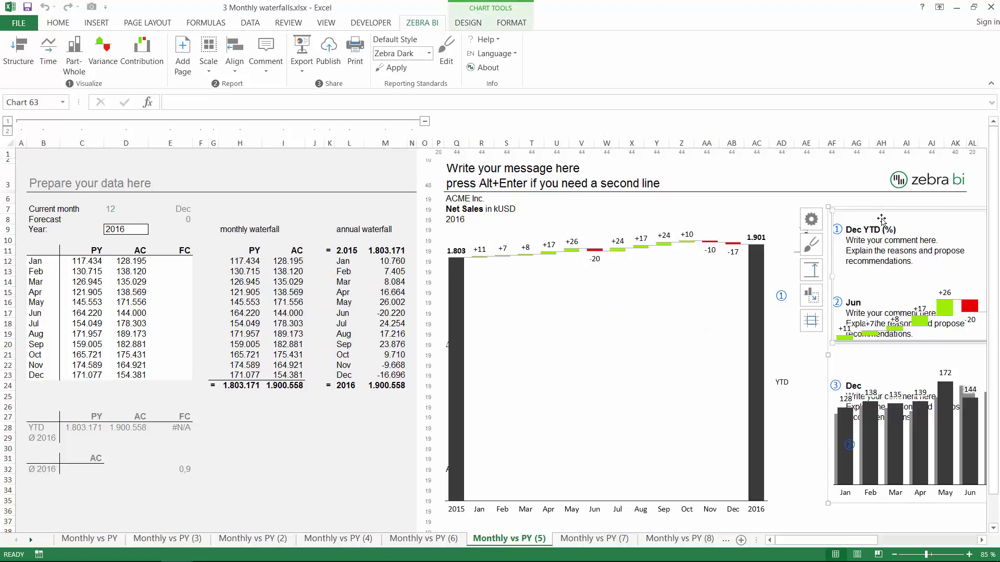
left_click_drag(882, 212, 811, 224)
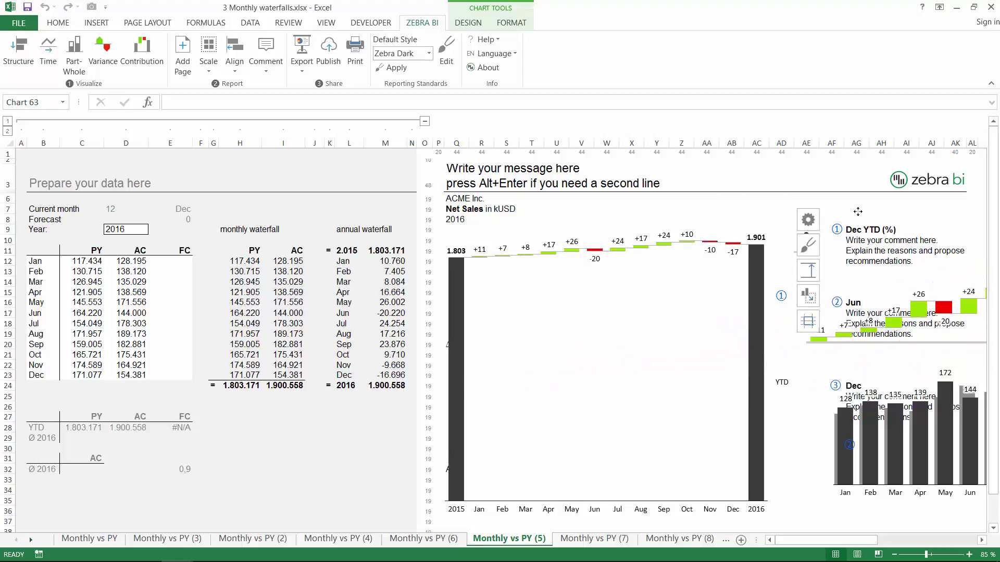
left_click(861, 379)
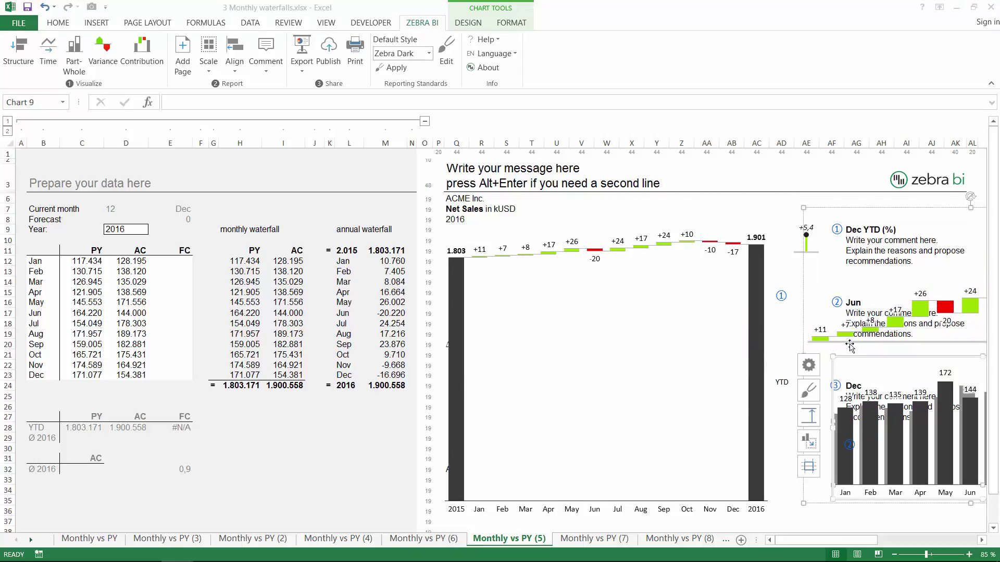
key("Escape")
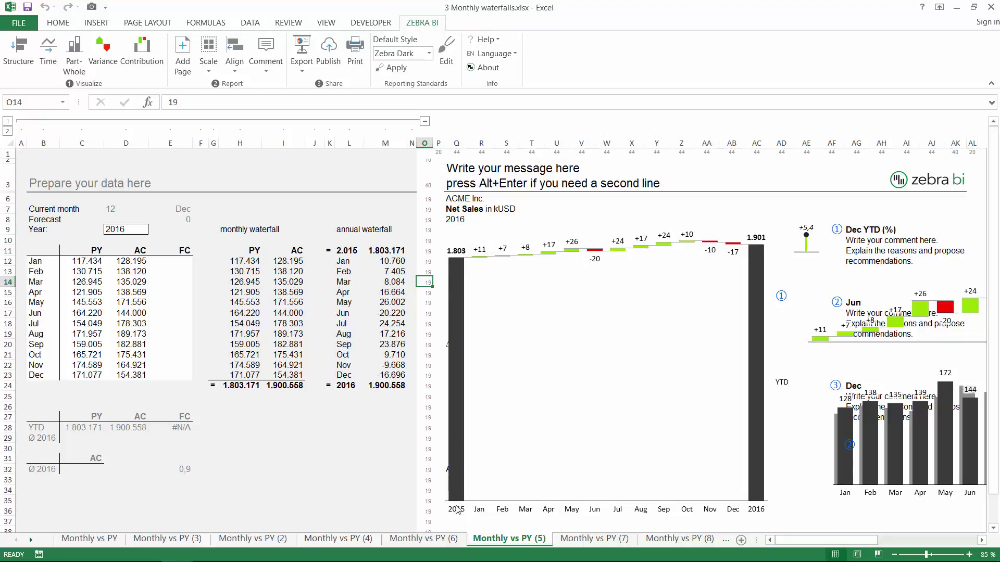
Examine the annual waterfall formulas for the yearly totals in M11 and M24 and the monthly differences in M12 and M16.
left_click(391, 252)
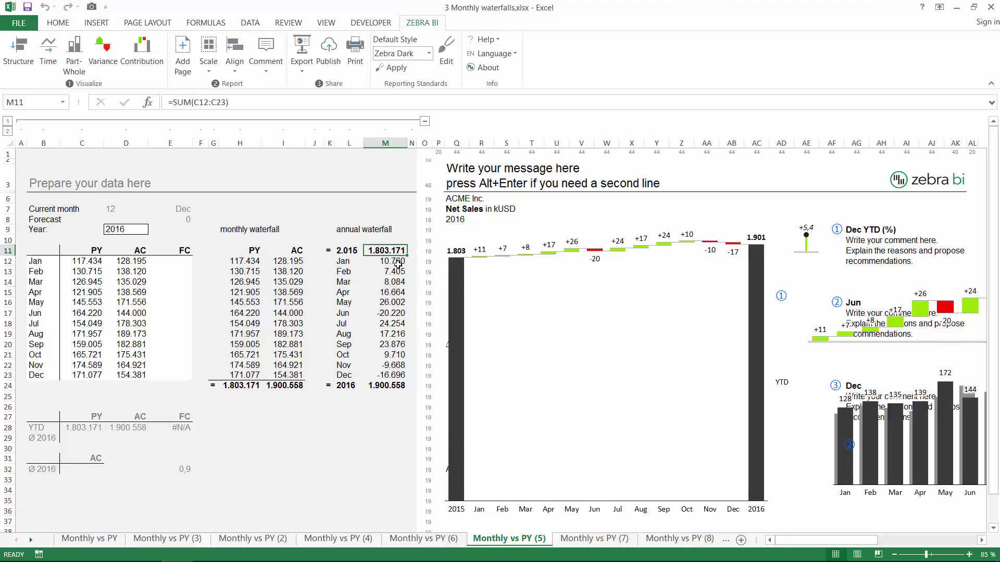
key("F2")
key("Return")
left_click(378, 386)
left_click(754, 262)
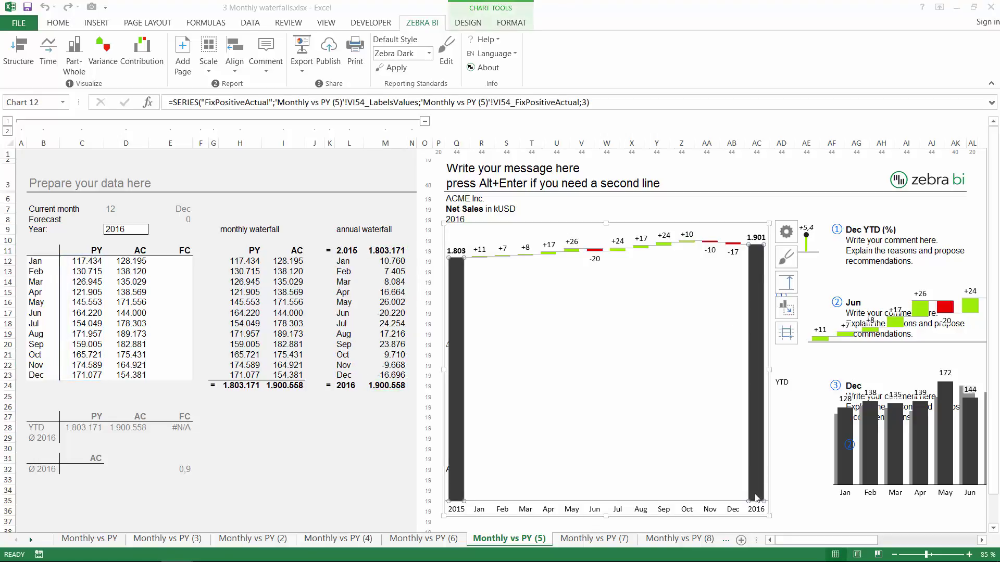
left_click(380, 387)
key("F2")
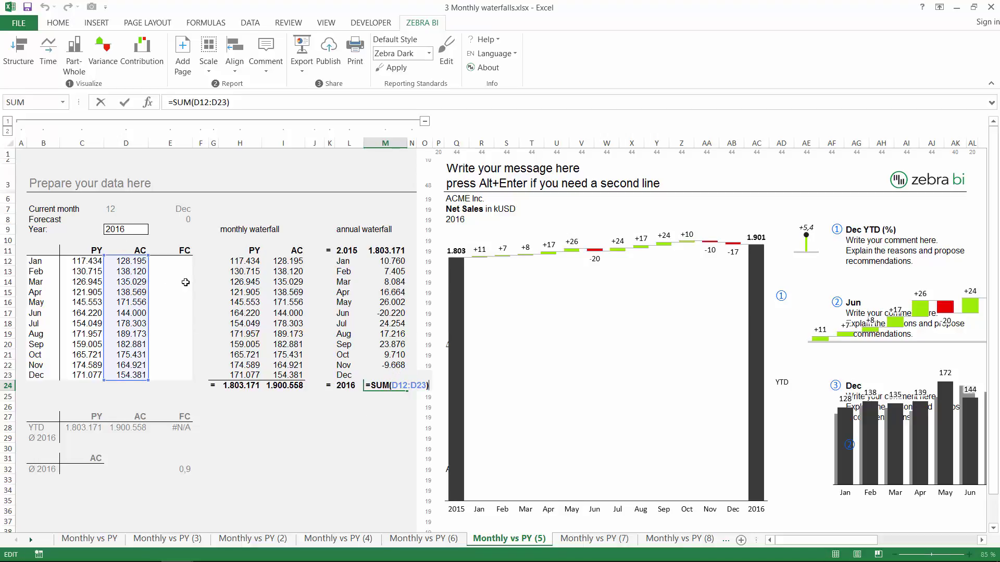
key("Escape")
left_click(388, 261)
left_click(388, 302)
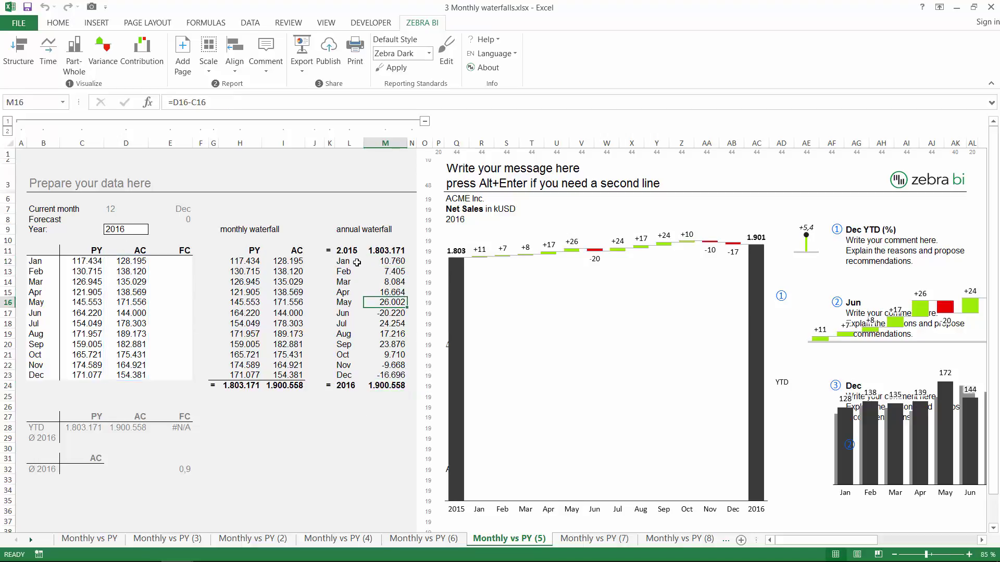
left_click(397, 262)
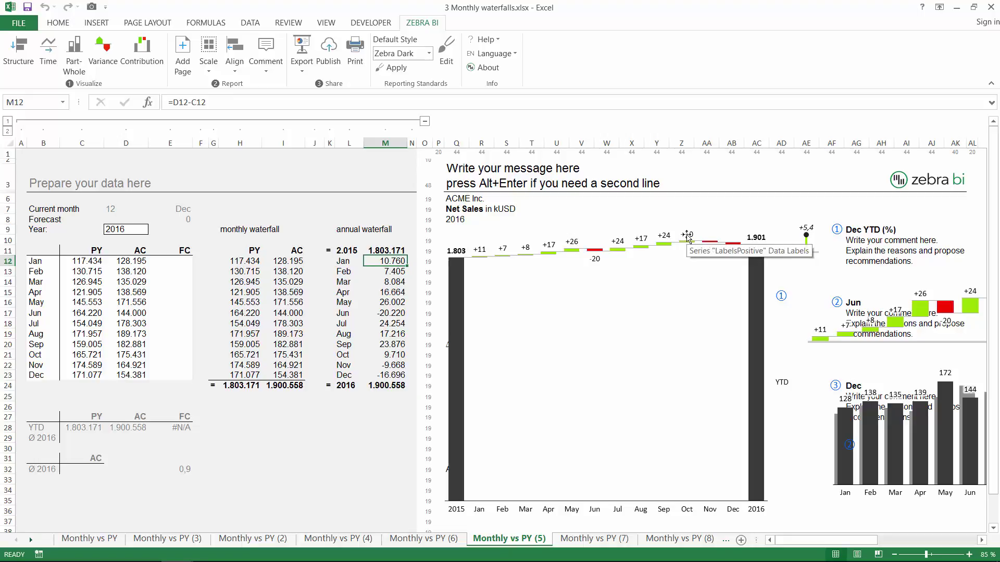
Move the small relative variance chart clear of the annual waterfall and add a relative (%) difference highlight from 2015 to 2016.
left_click(807, 224)
left_click_drag(813, 223, 883, 193)
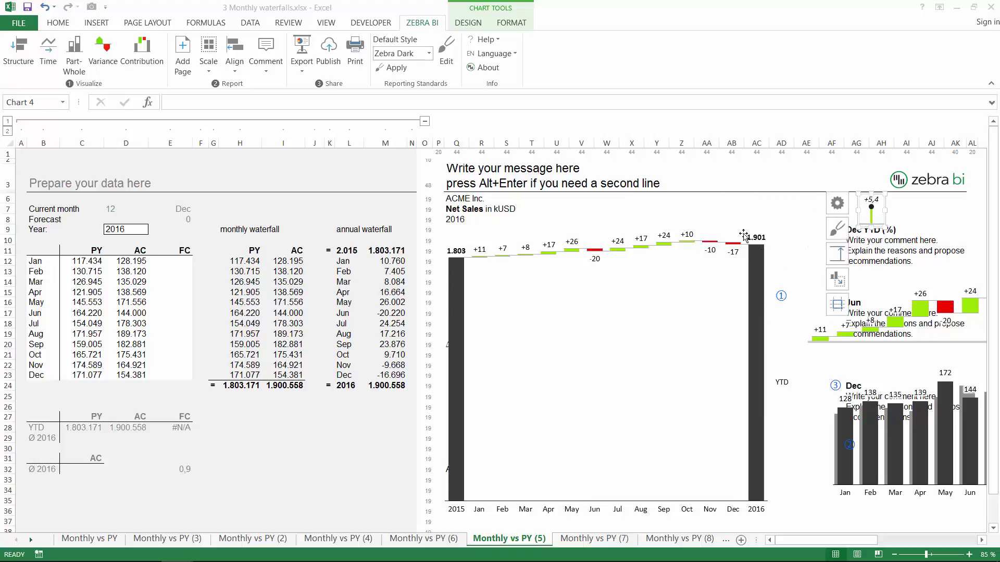
left_click(733, 232)
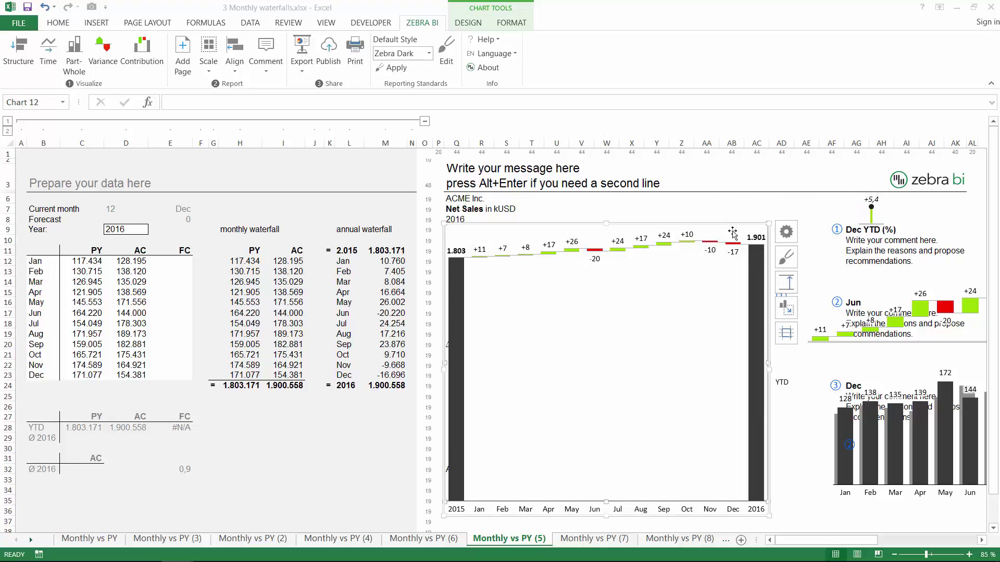
left_click(789, 282)
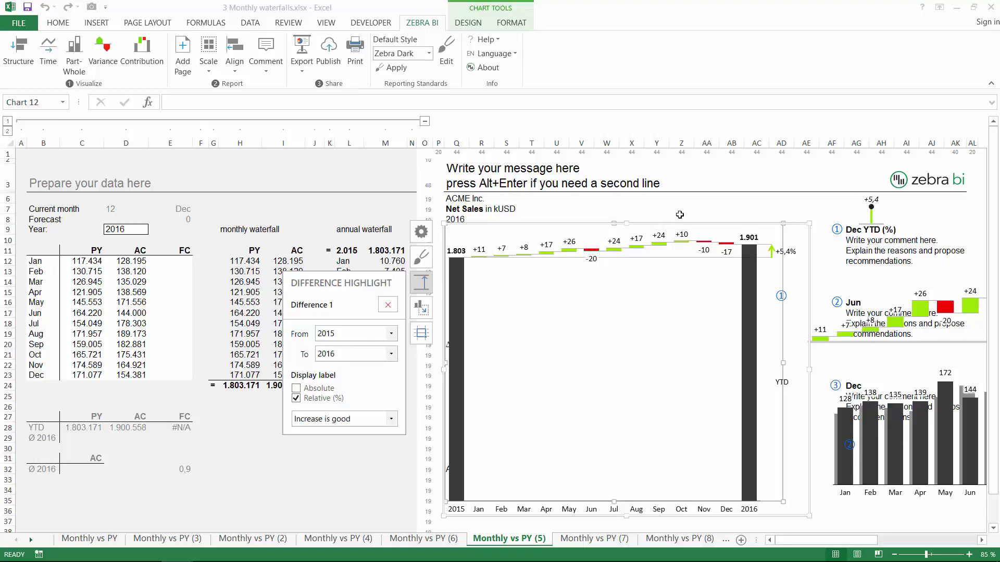
left_click(702, 216)
left_click(809, 347)
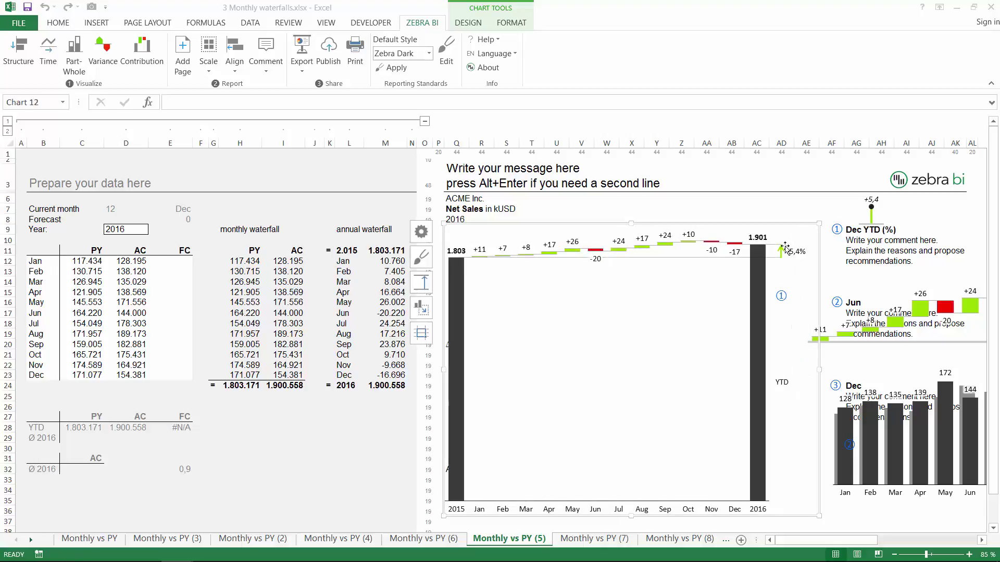
left_click(779, 207)
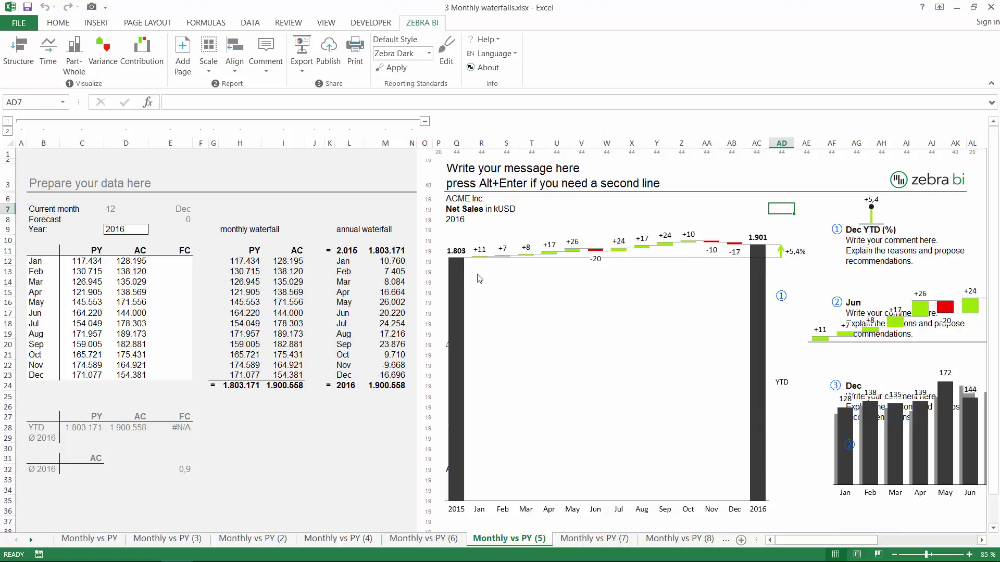
left_click(439, 240)
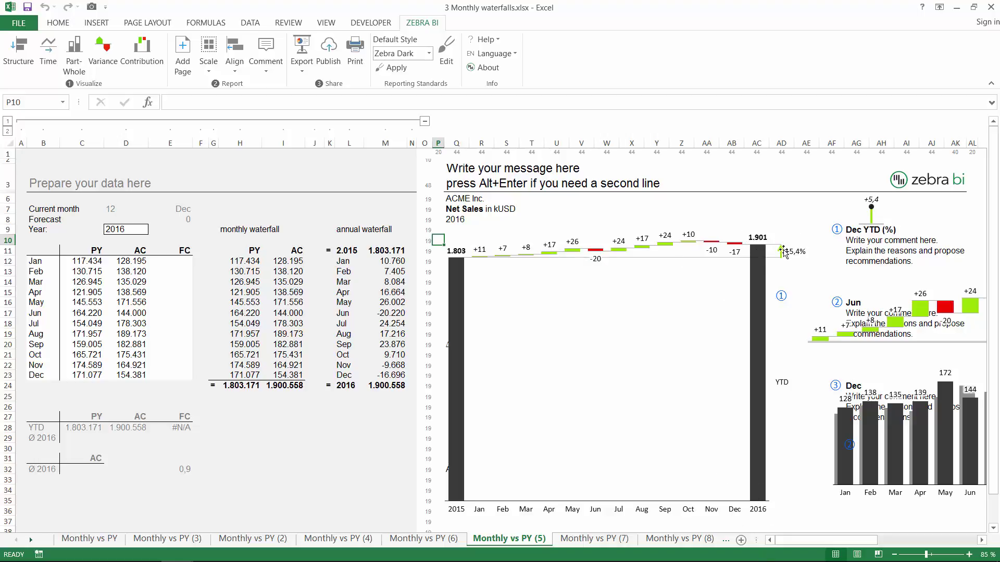
Reduce the annual waterfall chart's height by bringing its upper edge down to about row 25.
left_click(620, 231)
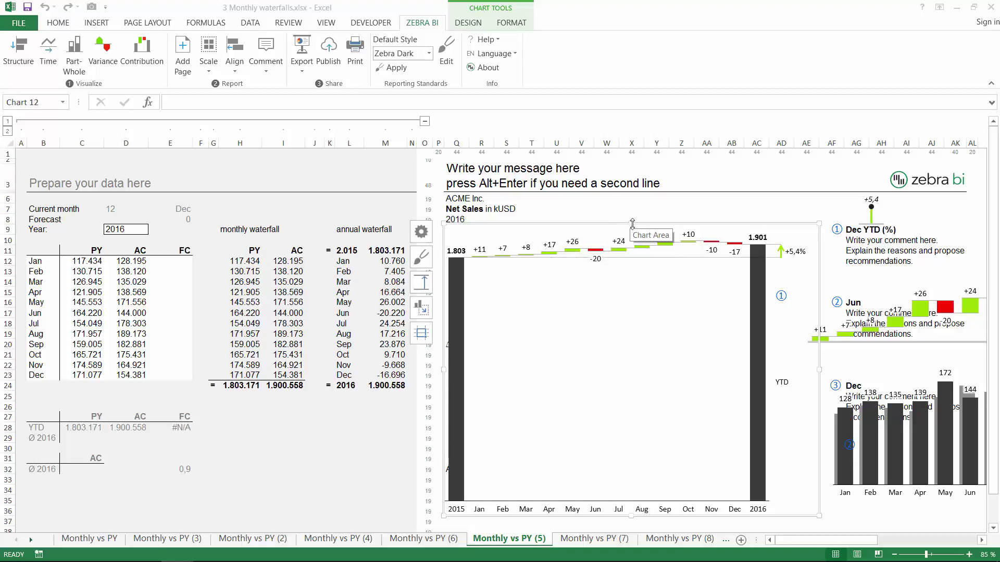
left_click_drag(632, 223, 621, 401)
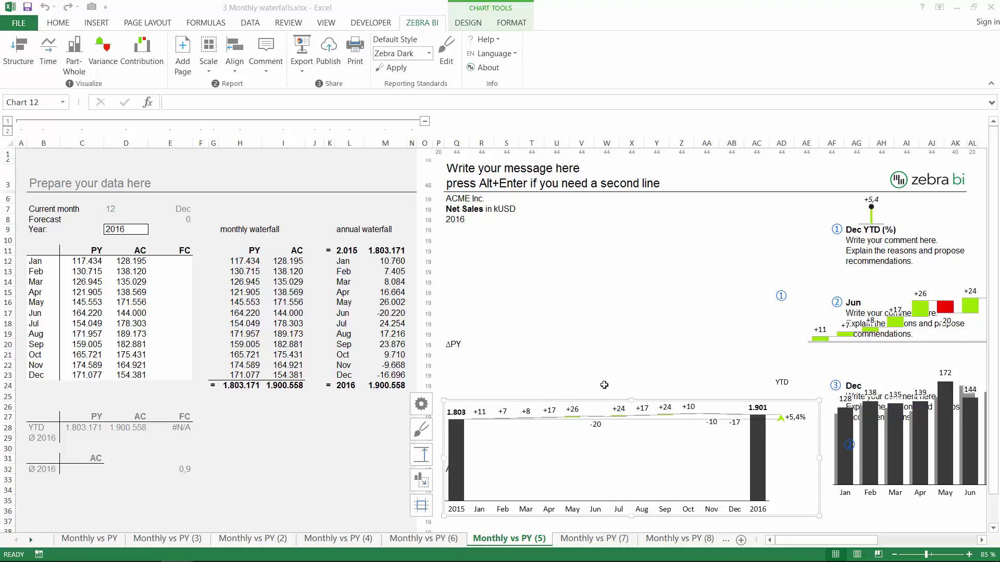
left_click(613, 426)
left_click(618, 398)
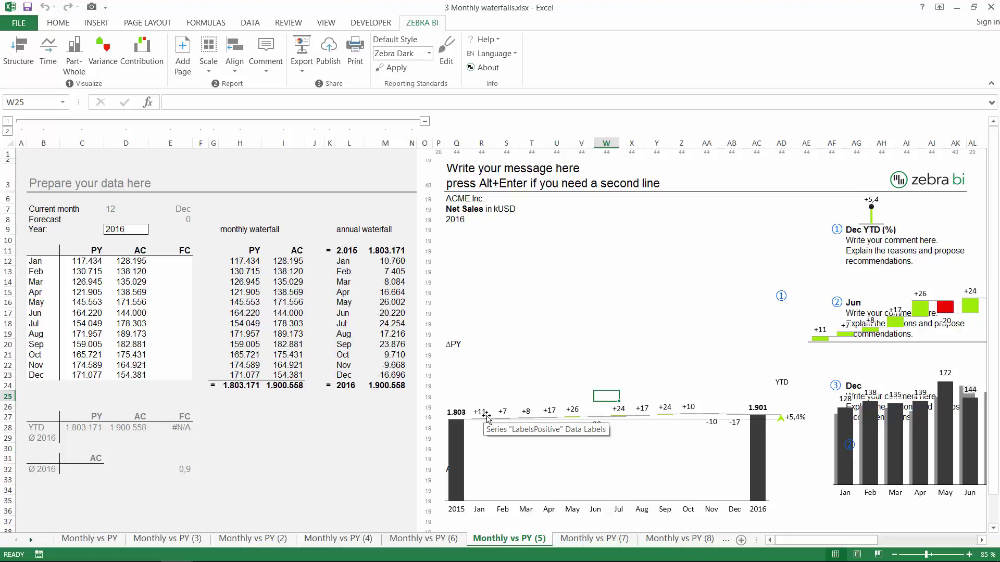
Restore the annual waterfall chart's full height by extending its upper edge back up to row 9.
left_click(584, 439)
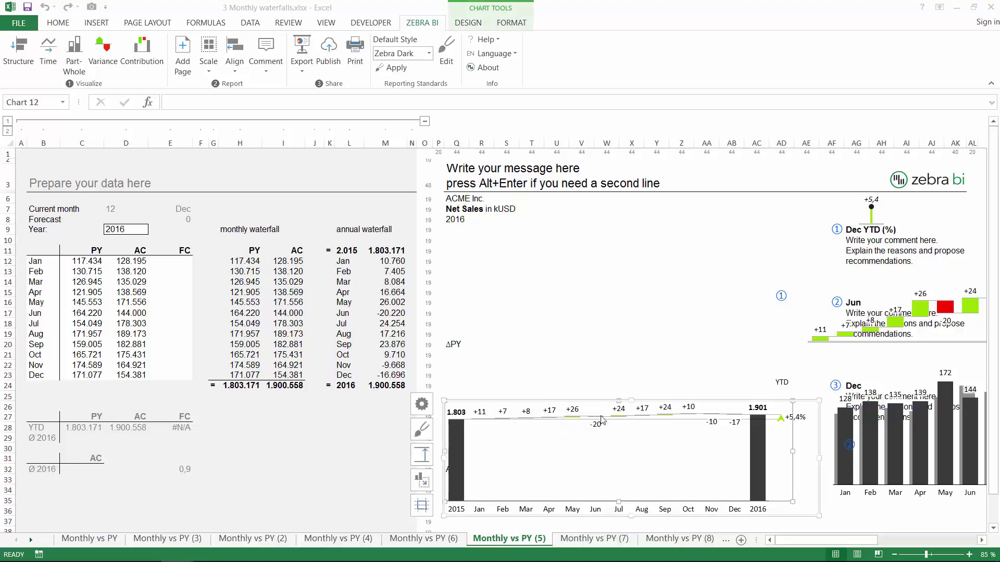
left_click_drag(633, 399, 637, 226)
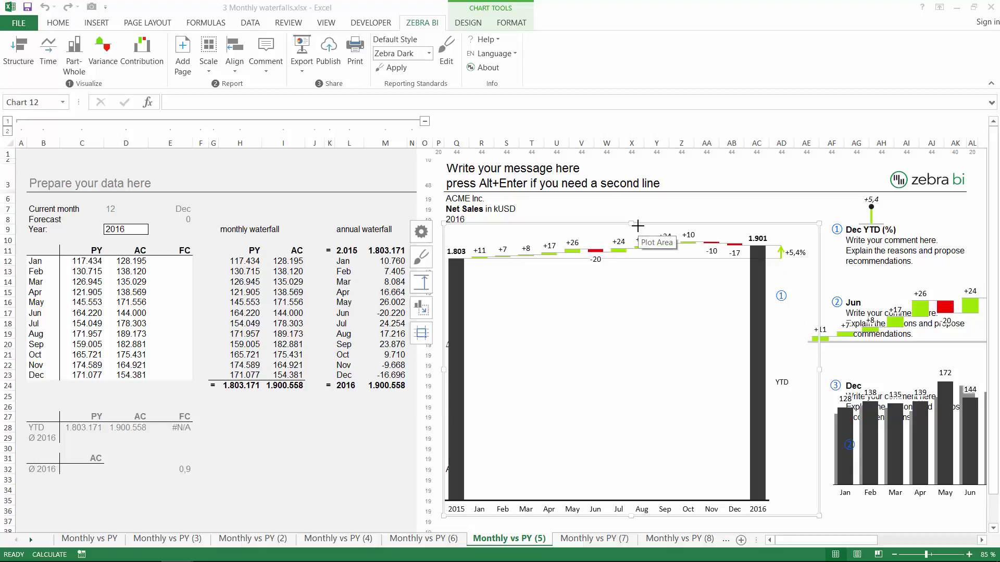
left_click(627, 213)
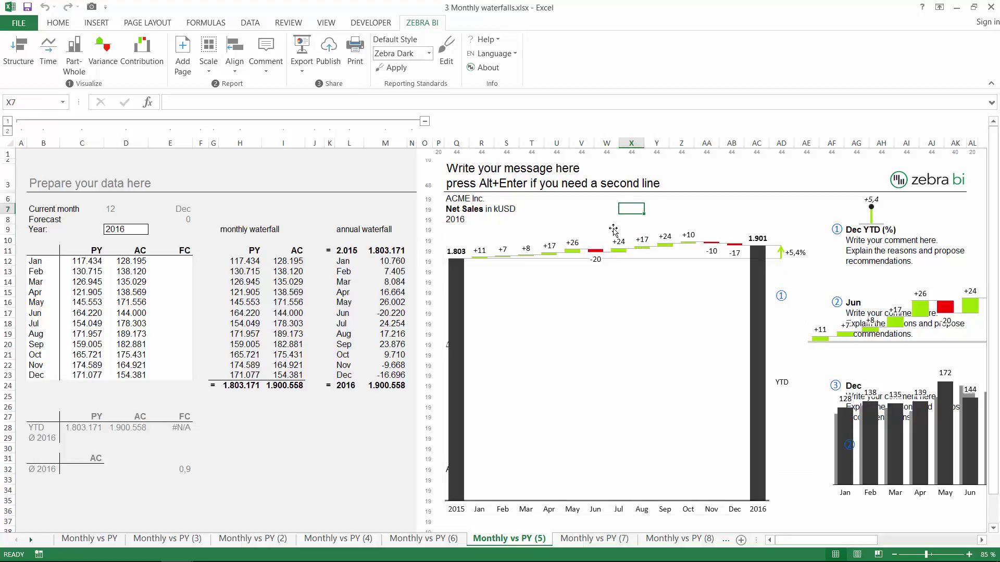
Break the annual waterfall chart's positive axis using the proposed limit of 1555667,8557.
left_click(612, 230)
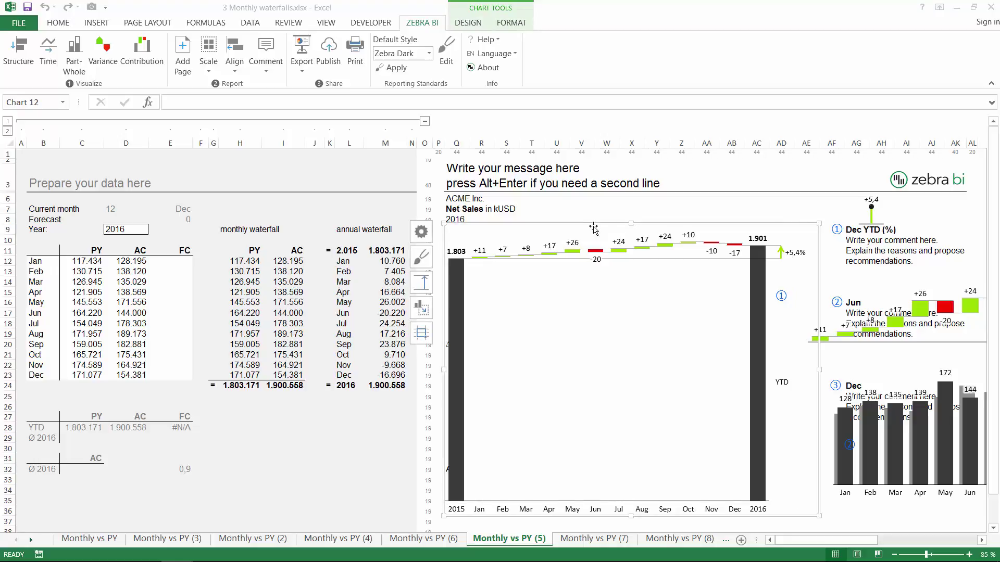
left_click(422, 233)
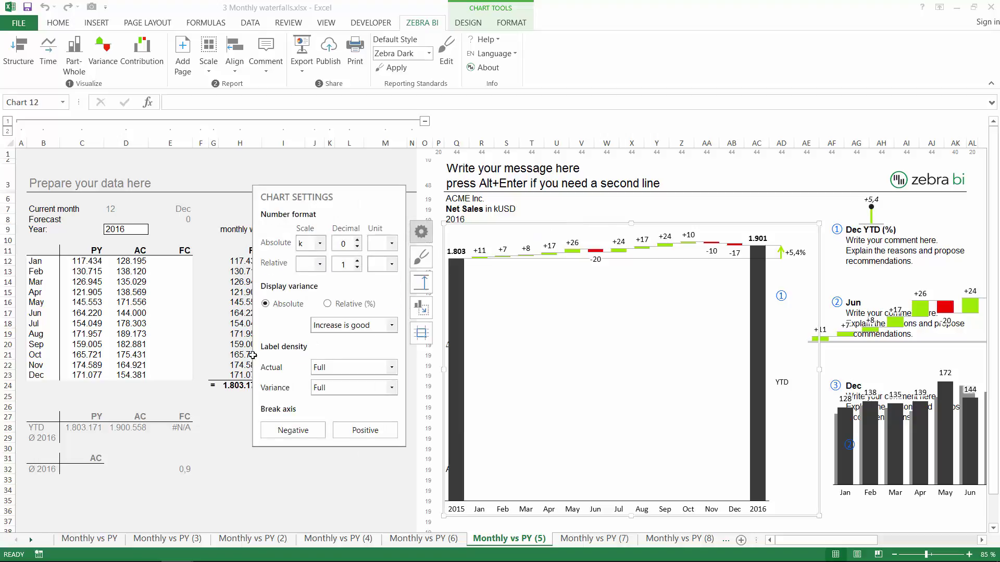
left_click(373, 430)
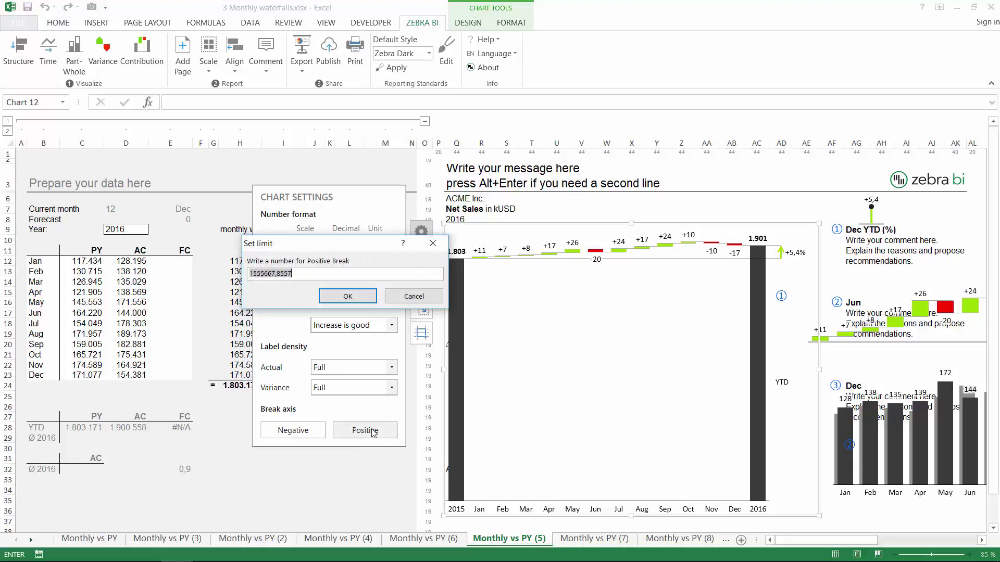
left_click(347, 296)
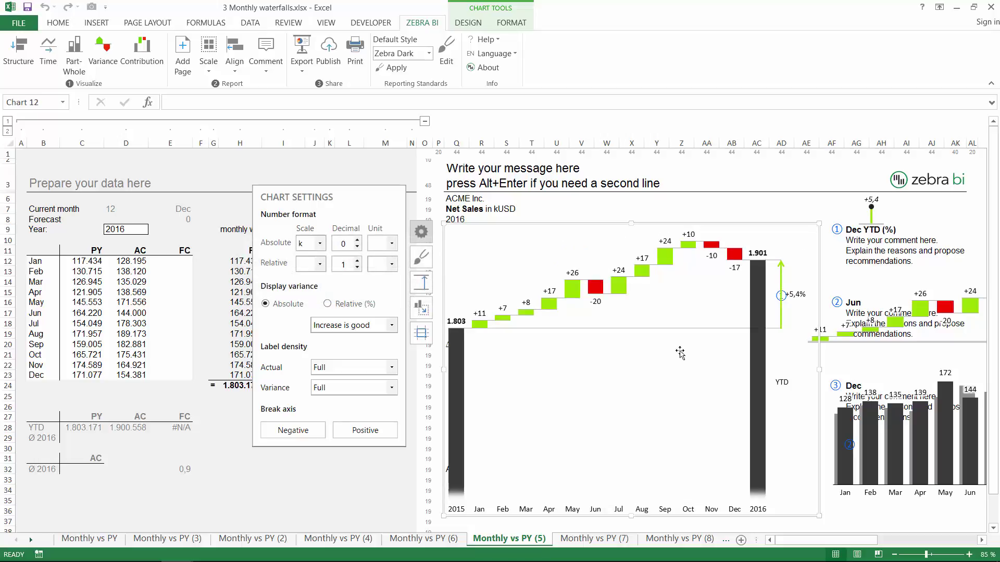
left_click(784, 210)
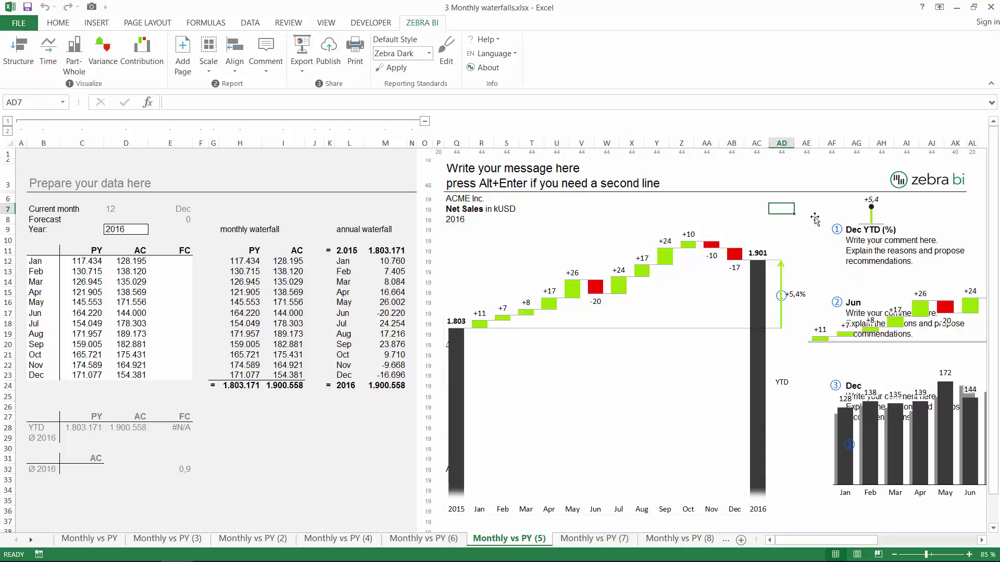
Send the annual waterfall chart to the back and move comment marker 1 off the percentage highlight up beside the Zebra BI logo.
left_click(763, 229)
right_click(768, 226)
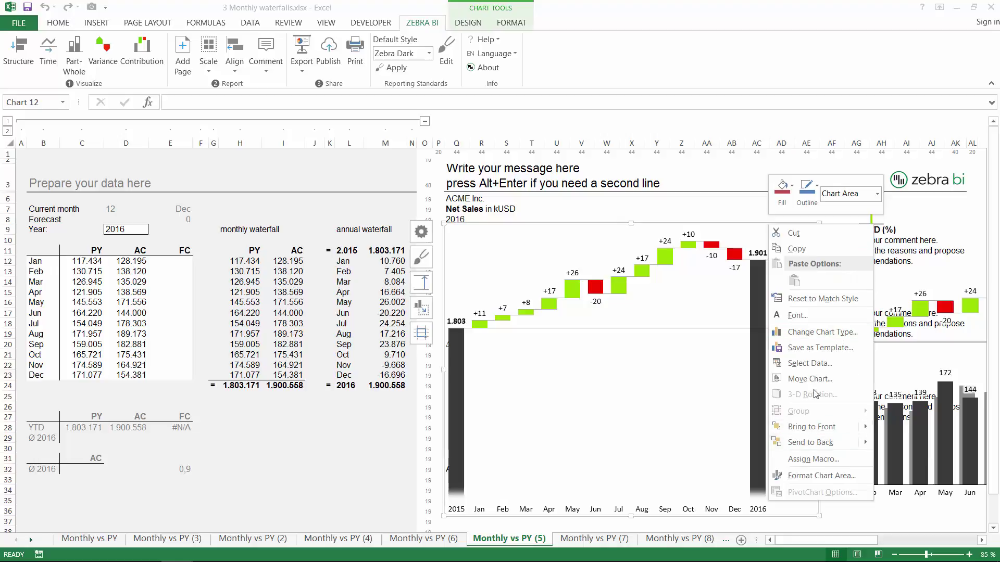
left_click(813, 446)
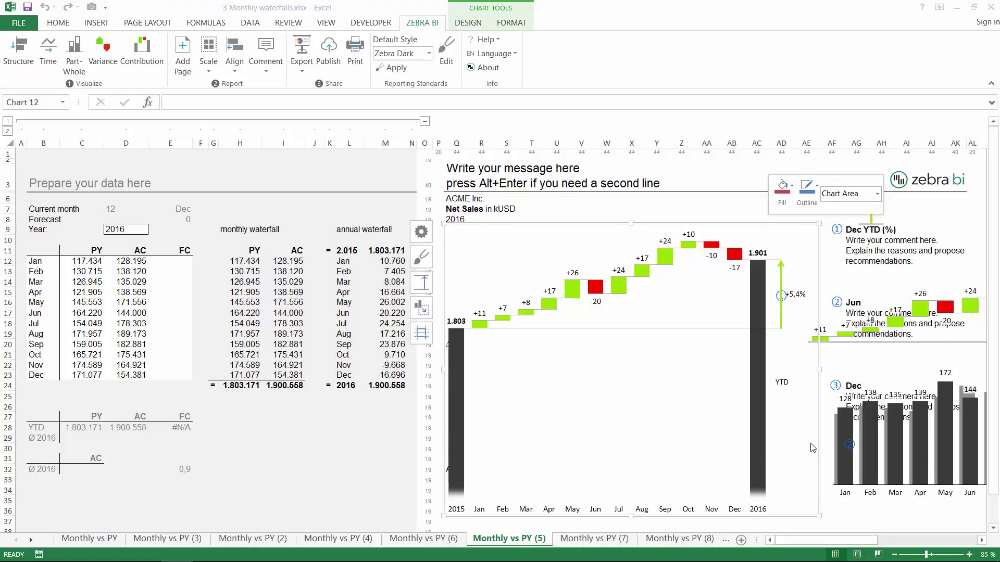
left_click_drag(781, 295, 839, 172)
left_click(649, 197)
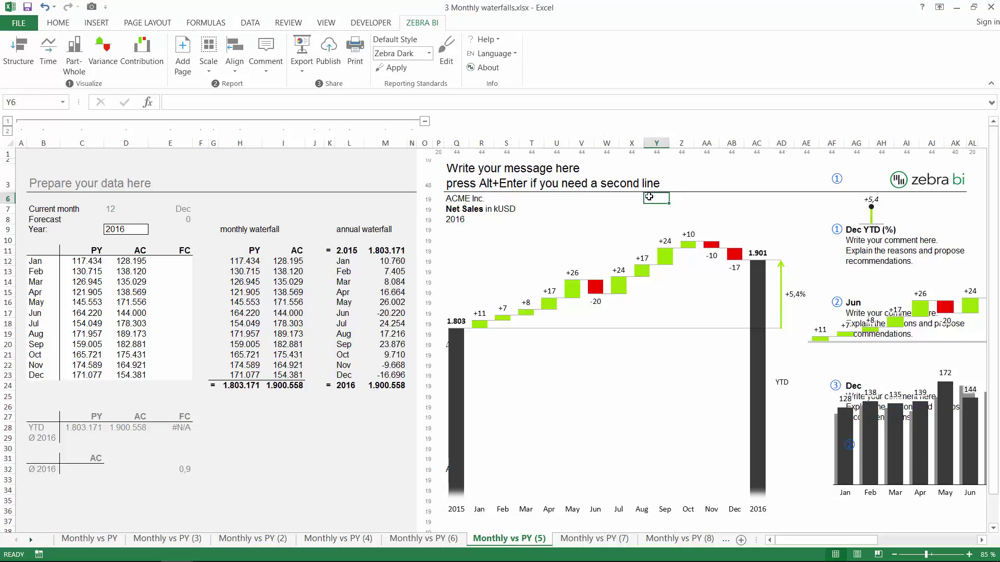
key("Down")
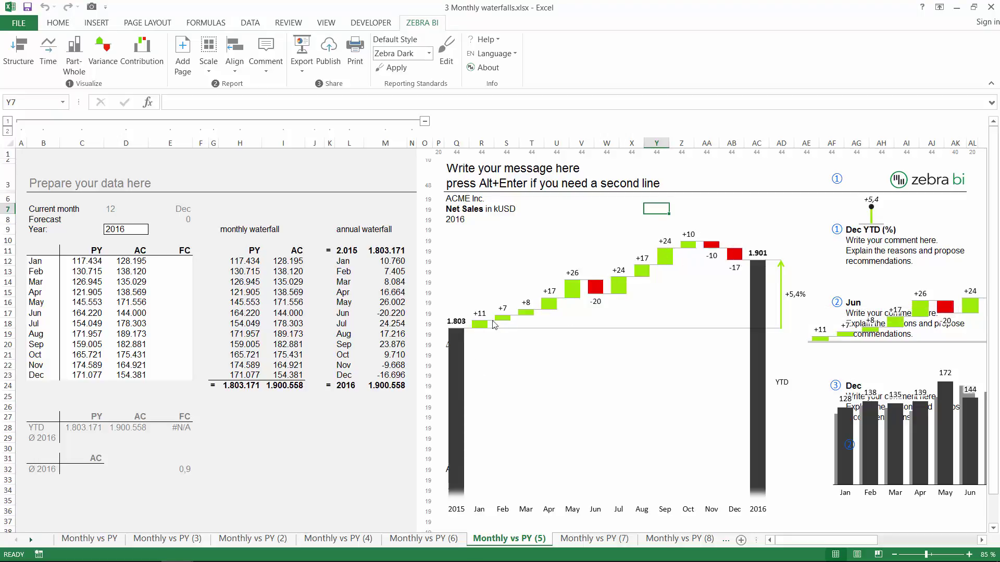
Export the annual waterfall chart to PowerPoint and check the resulting picture on slide 3.
left_click(645, 242)
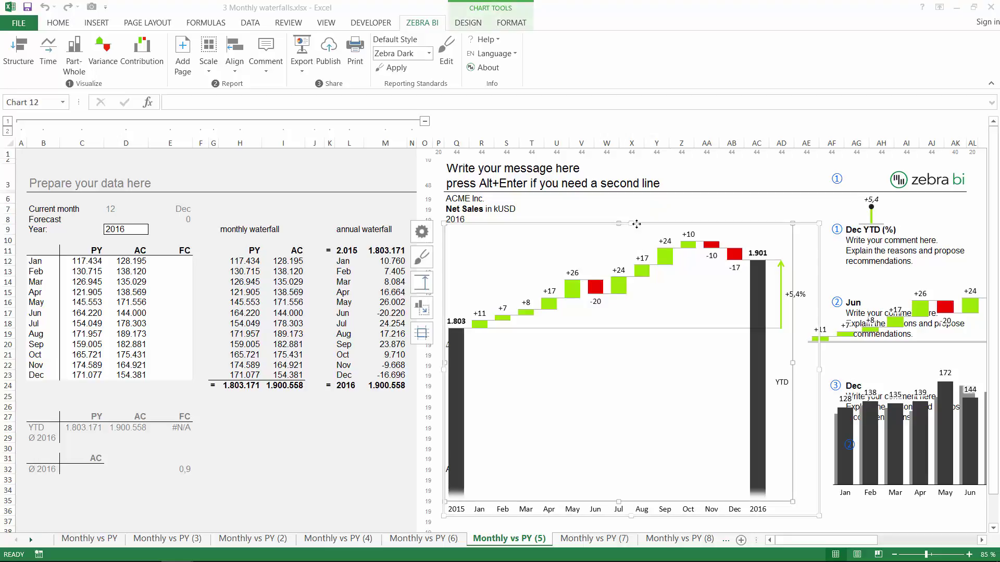
left_click(302, 46)
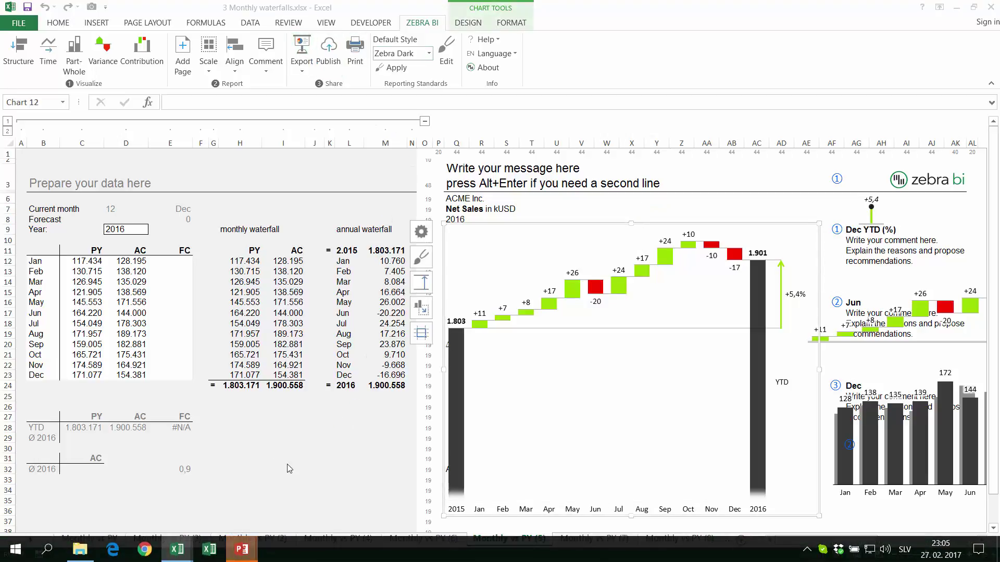
mouse_move(242, 550)
left_click(372, 516)
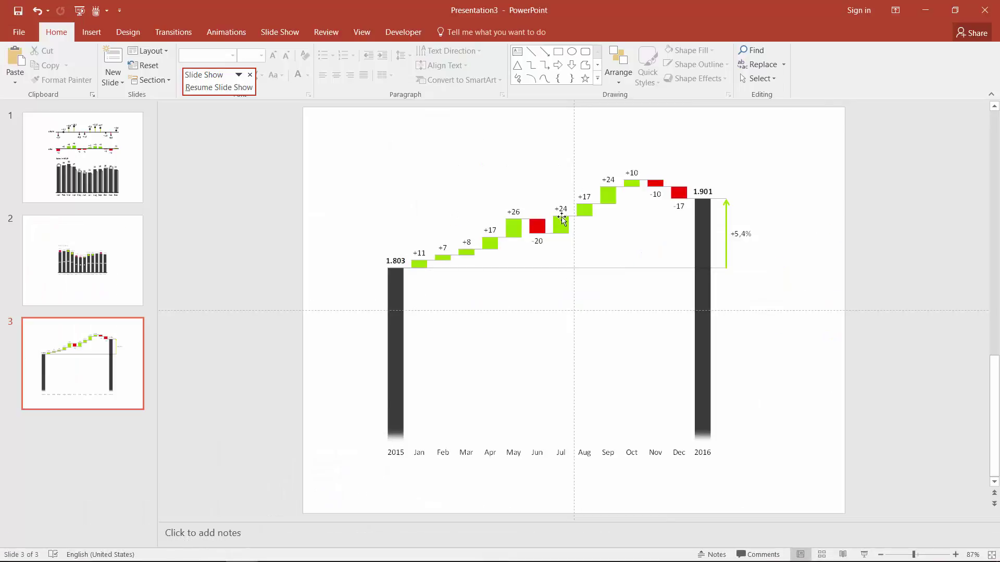
left_click(658, 162)
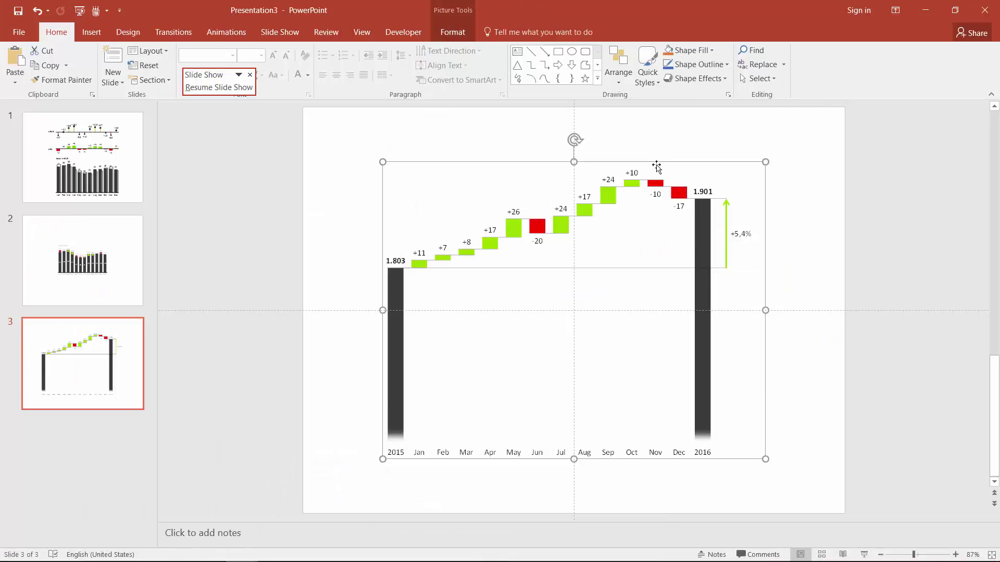
left_click(796, 255)
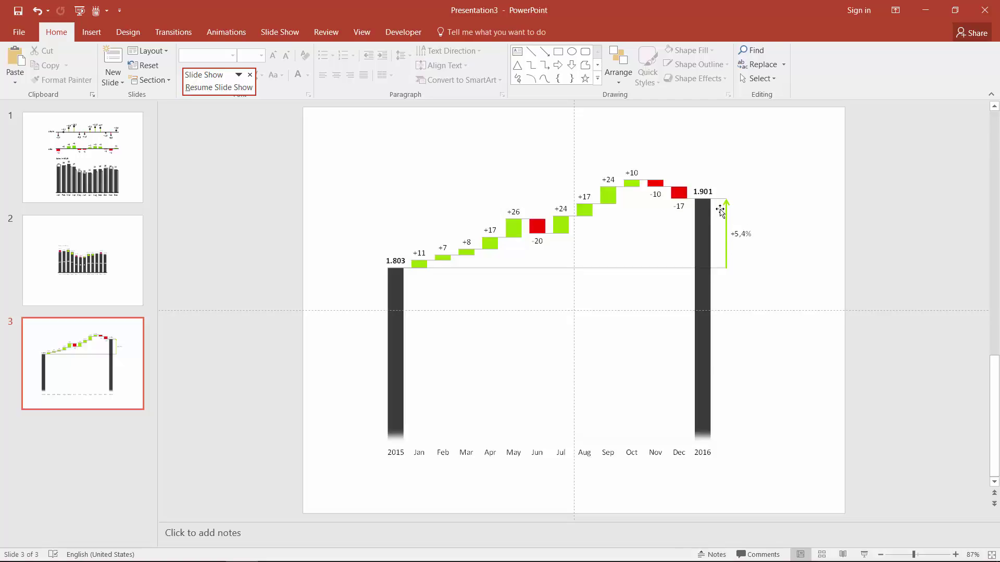
Switch back to Excel and open the Monthly vs PY (7) sheet with its combined annual waterfall and monthly column charts.
key("alt+Tab")
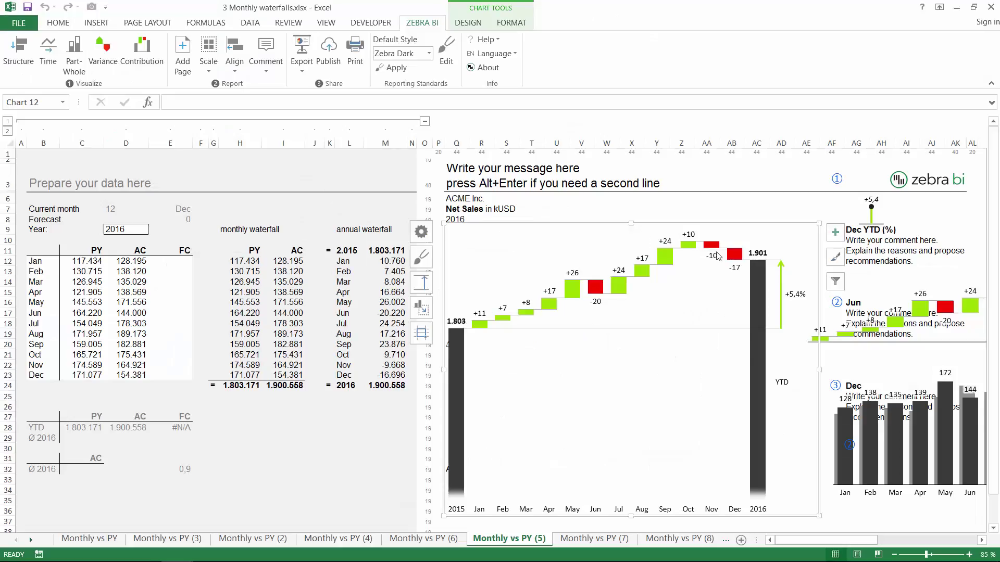
left_click(779, 237)
left_click(781, 224)
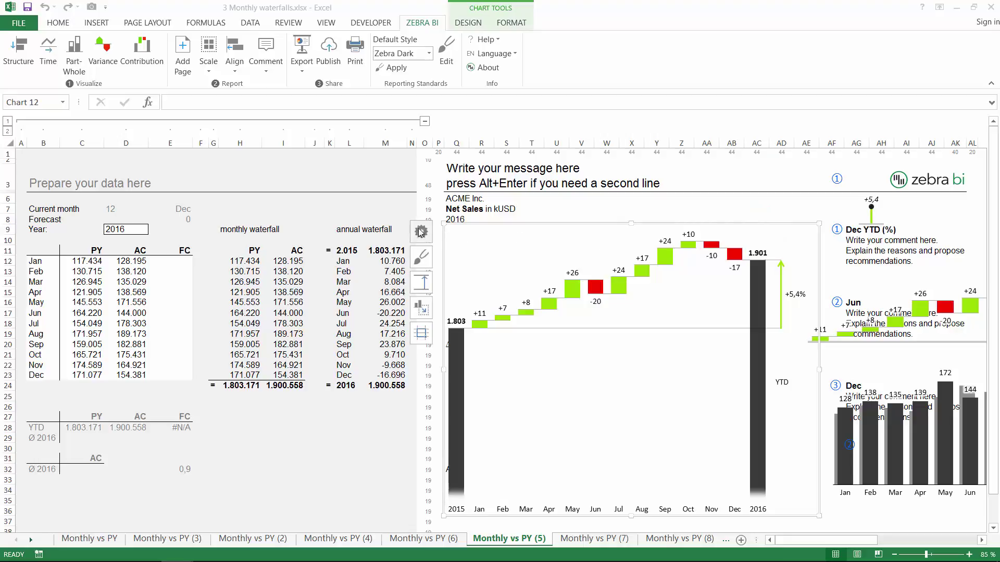
left_click(343, 333)
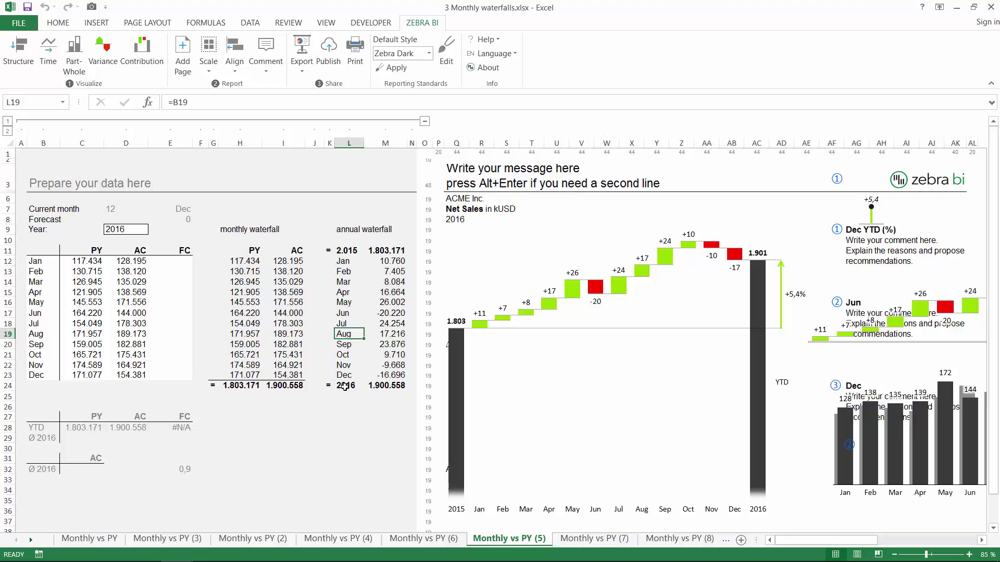
left_click(580, 539)
left_click(359, 354)
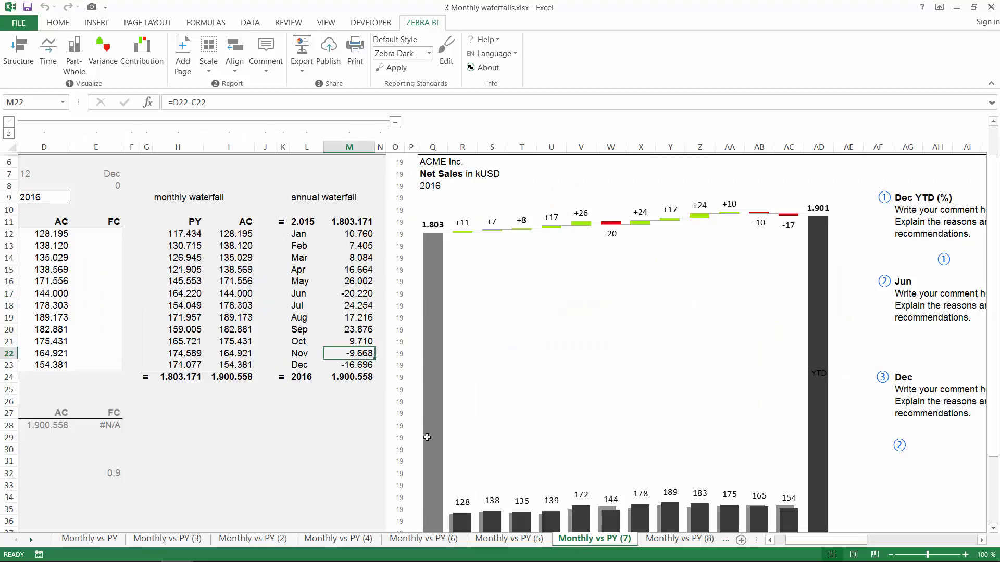
scroll(431, 447, "down", 1)
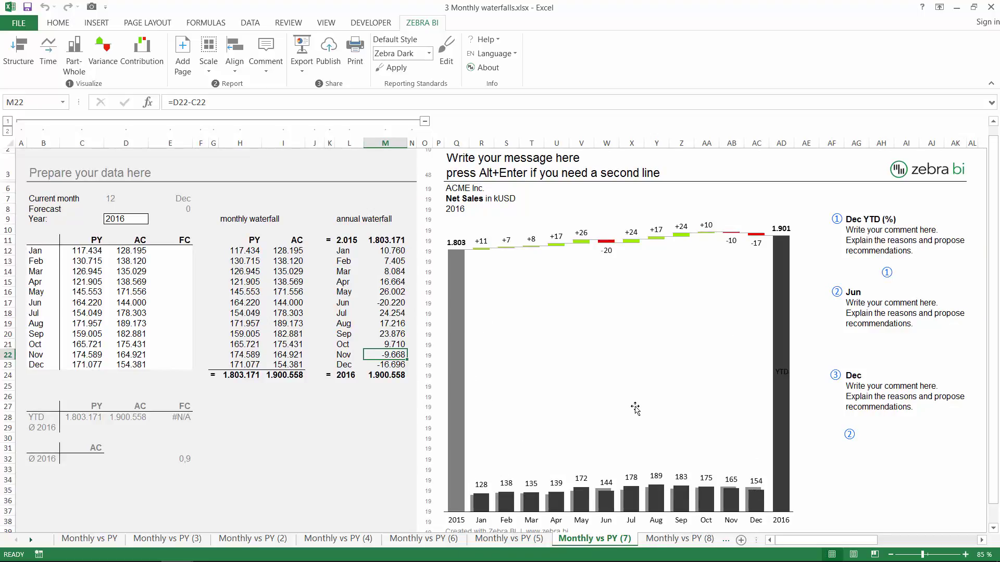
Try moving the overlaid monthly column chart away from the annual waterfall.
left_click(605, 482)
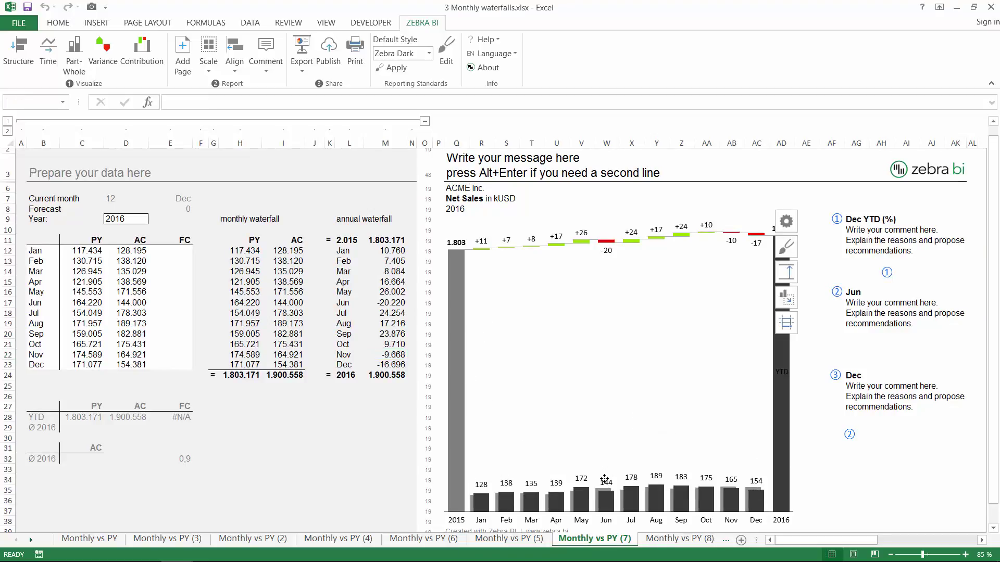
left_click(472, 304)
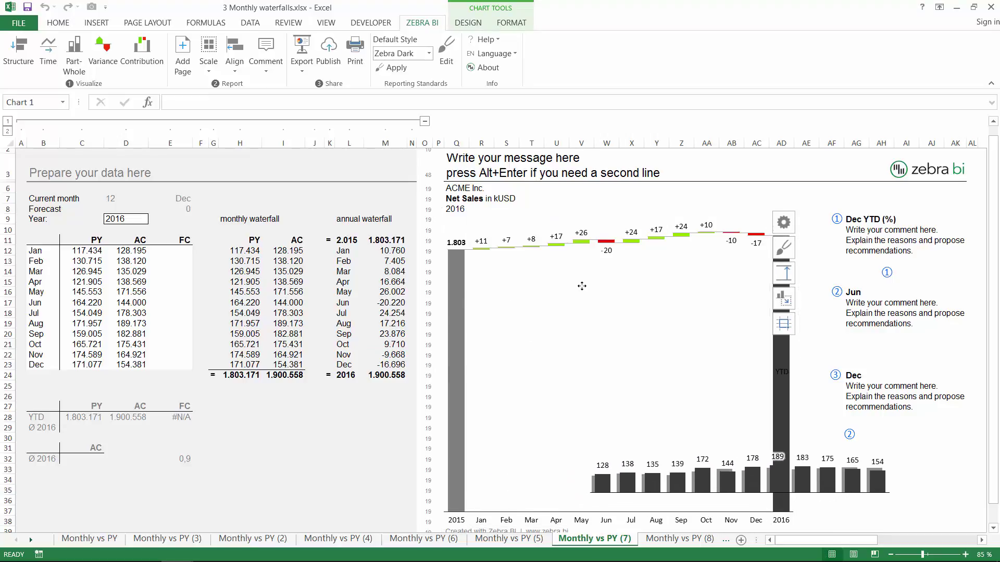
left_click(470, 306)
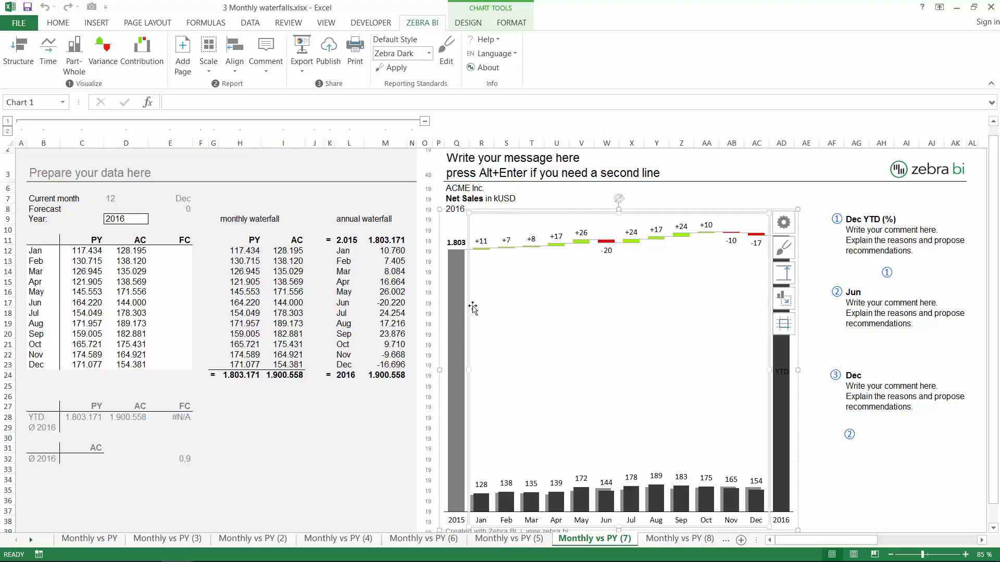
left_click(402, 302)
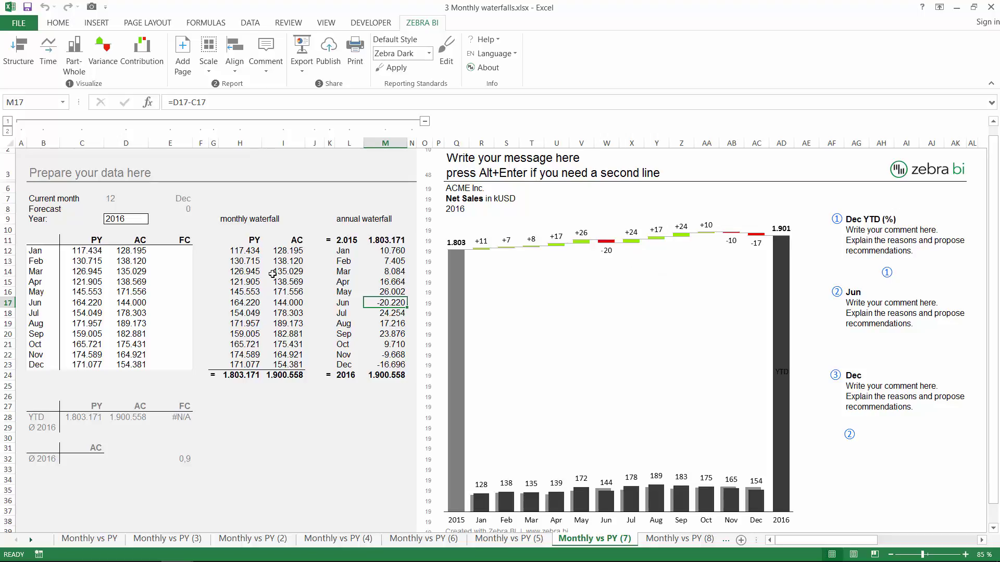
Create a variance chart from C11:D23 and fit it between the waterfall and the monthly columns, aligned with the months and topped near row 20.
left_click_drag(90, 242, 140, 365)
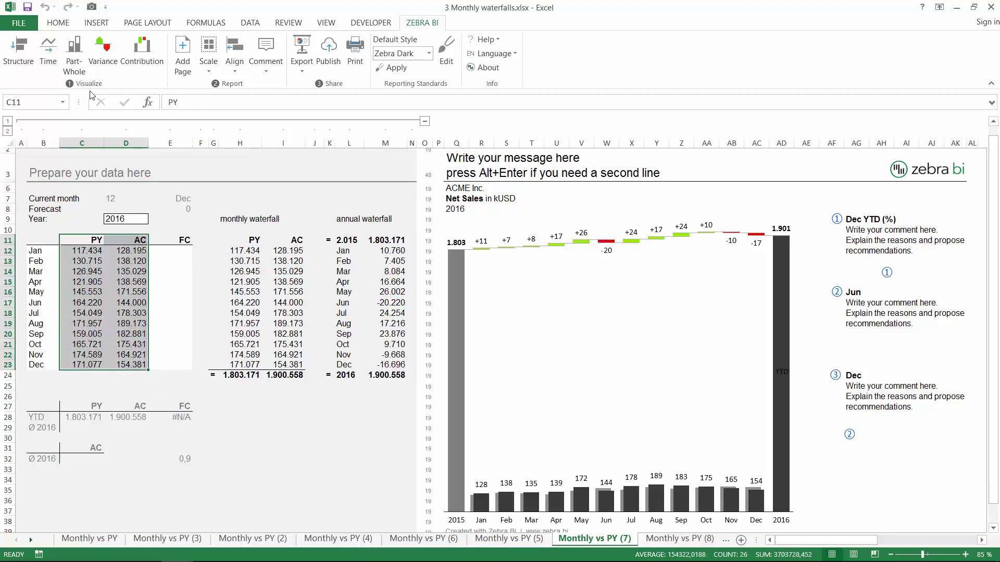
left_click(102, 52)
left_click(229, 116)
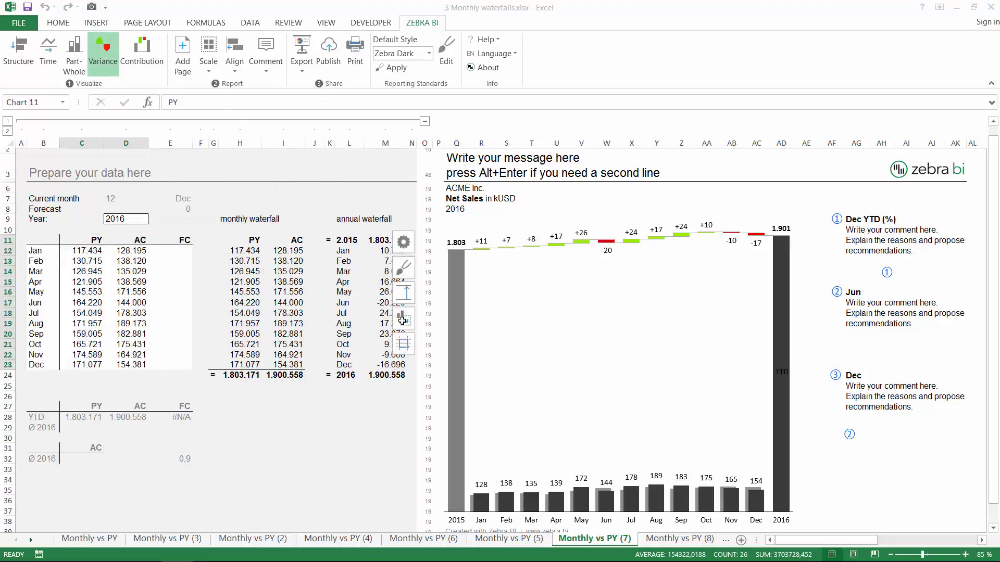
left_click_drag(359, 230, 642, 274)
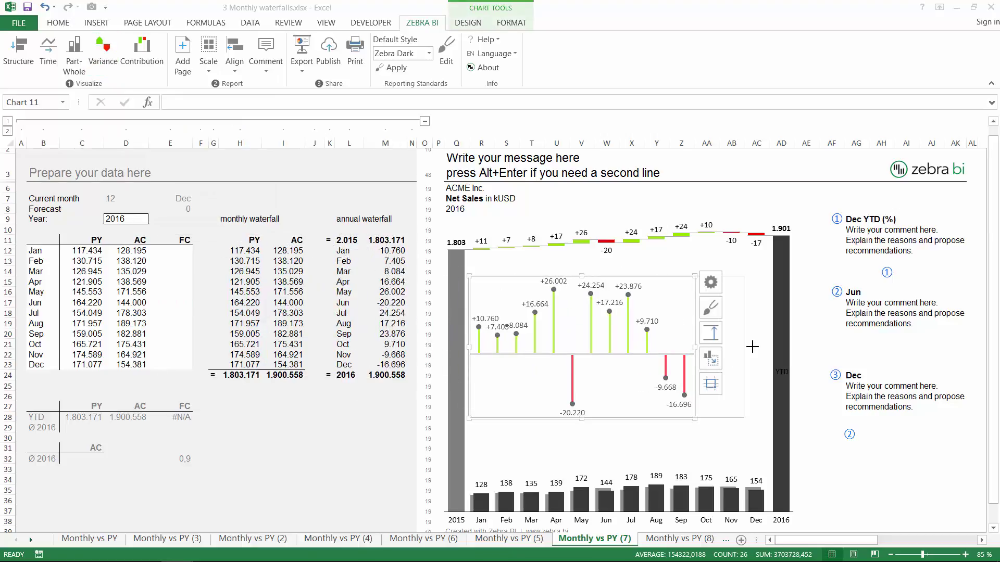
left_click_drag(752, 347, 767, 347)
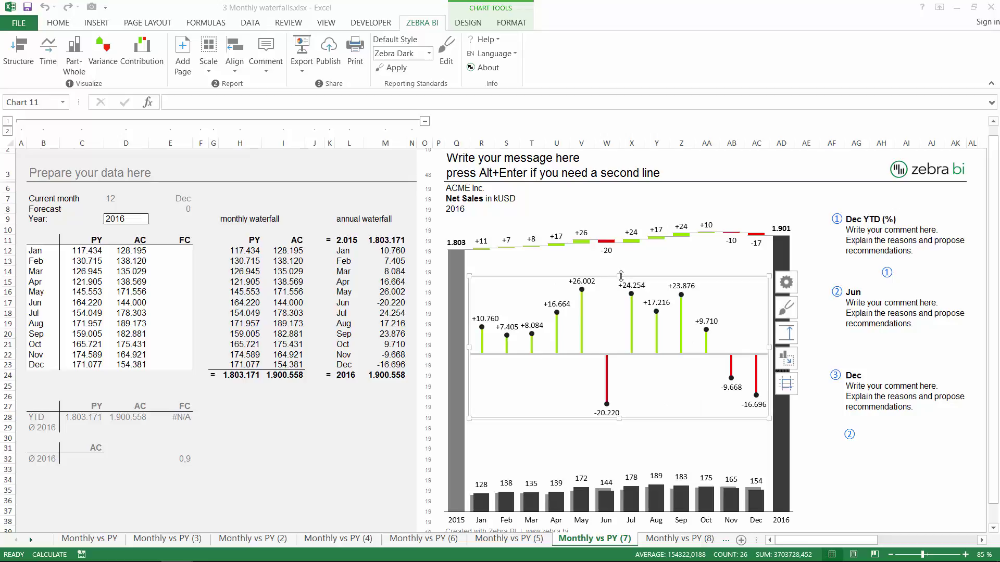
left_click_drag(621, 275, 621, 329)
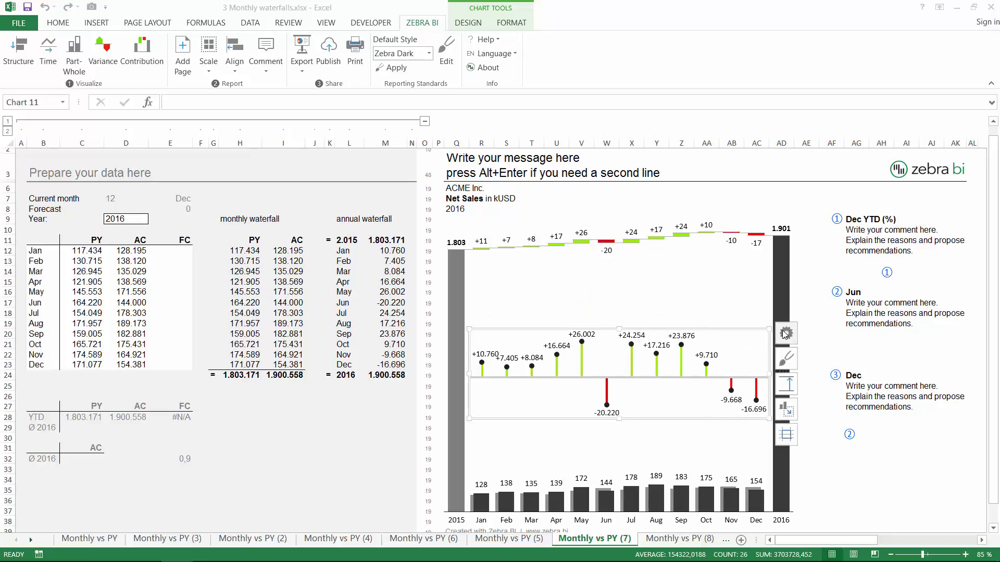
Set the new variance chart to display relative (%) variances.
left_click(785, 333)
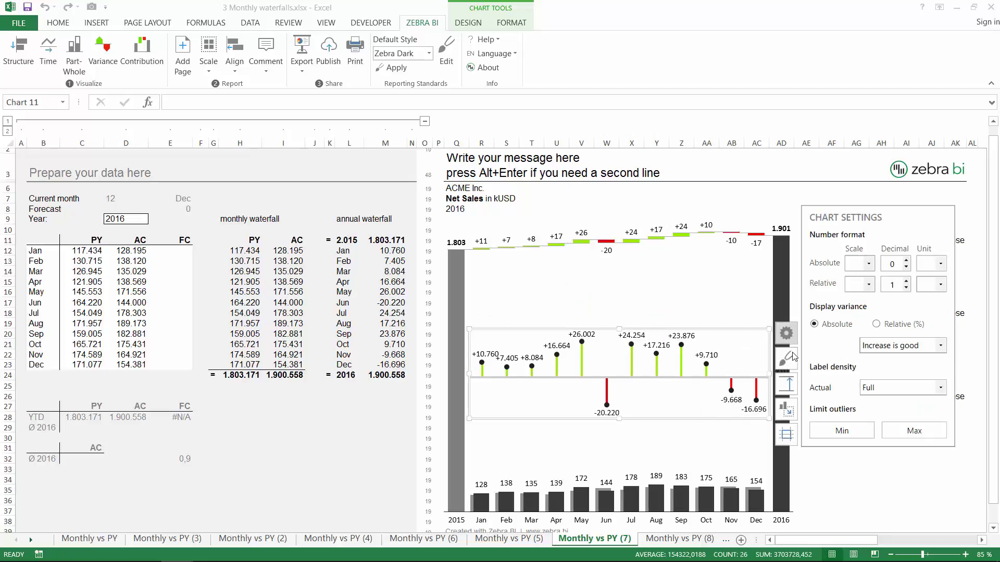
left_click(897, 326)
left_click(380, 299)
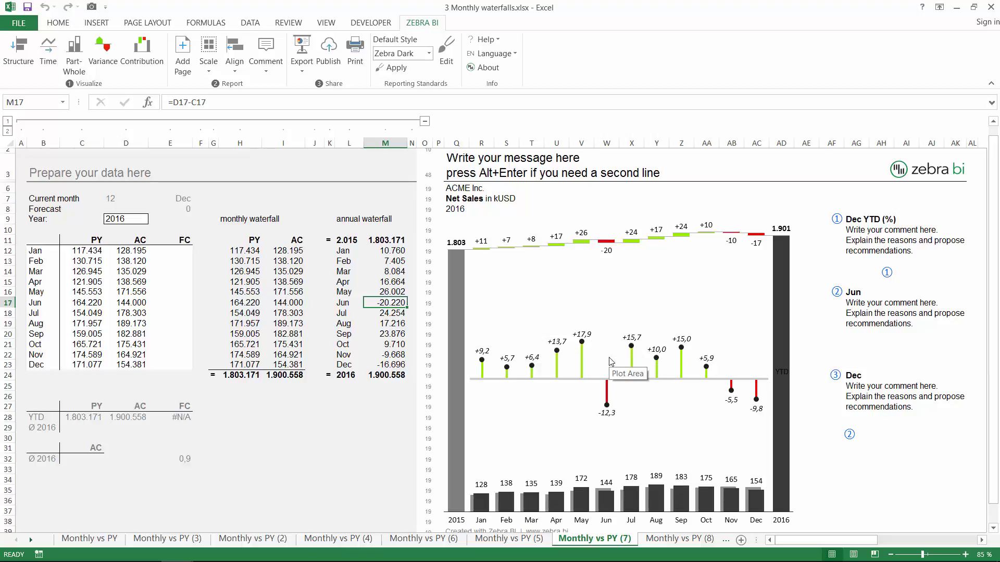
Shrink the grouped annual waterfall's height down to about row 12 and move the relative variance chart above it, topped near row 9.
left_click(608, 234)
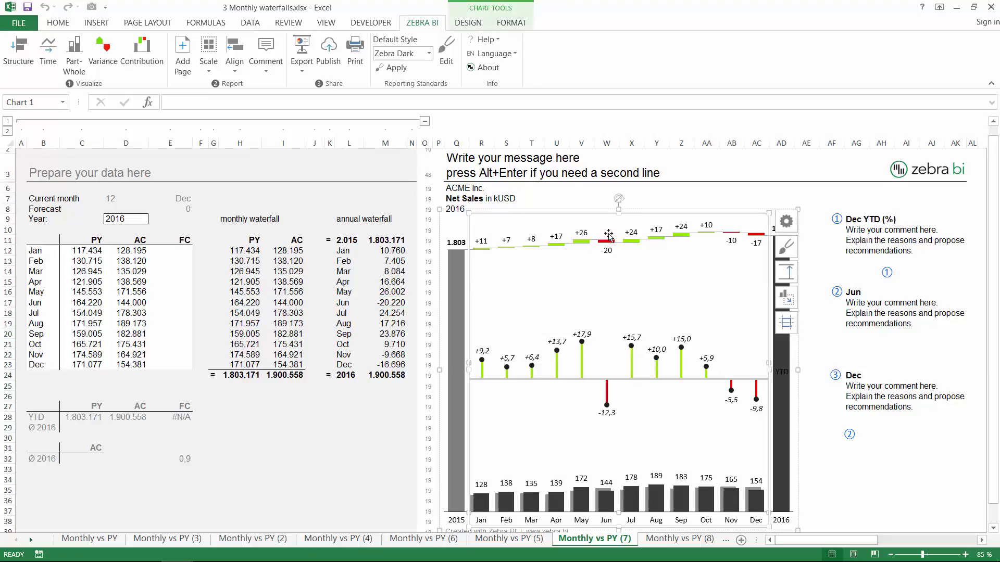
left_click_drag(618, 210, 619, 256)
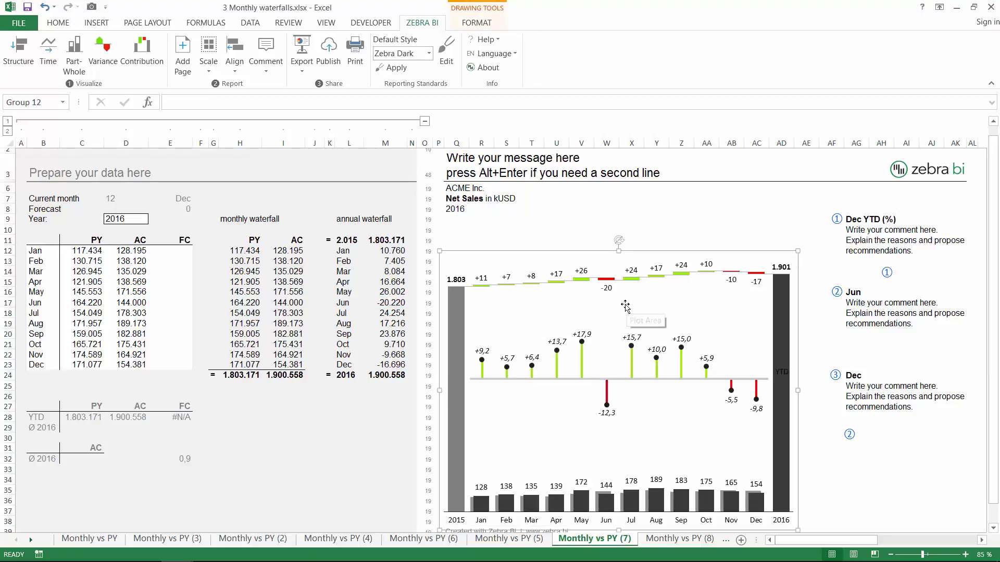
left_click(622, 331)
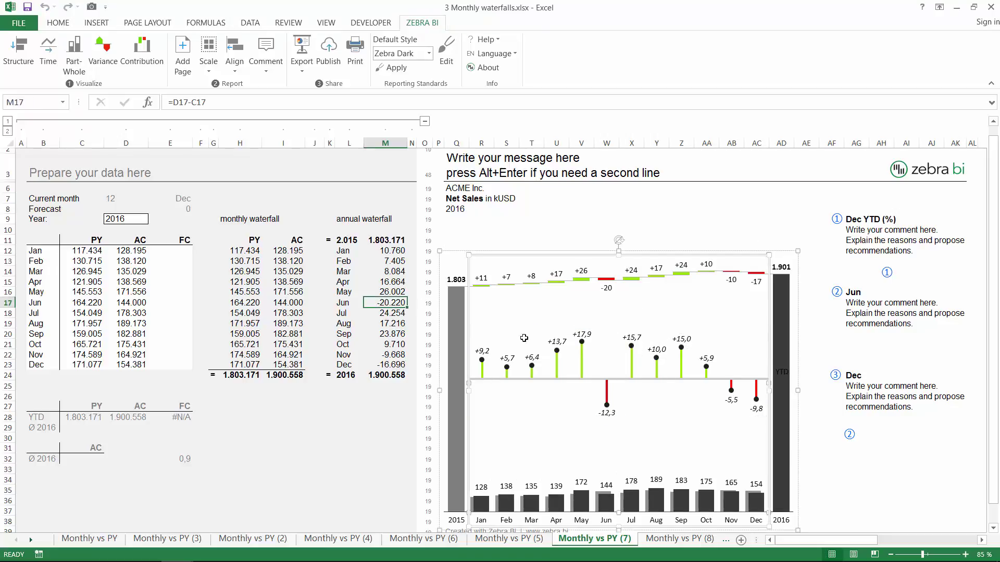
left_click_drag(542, 333, 530, 216)
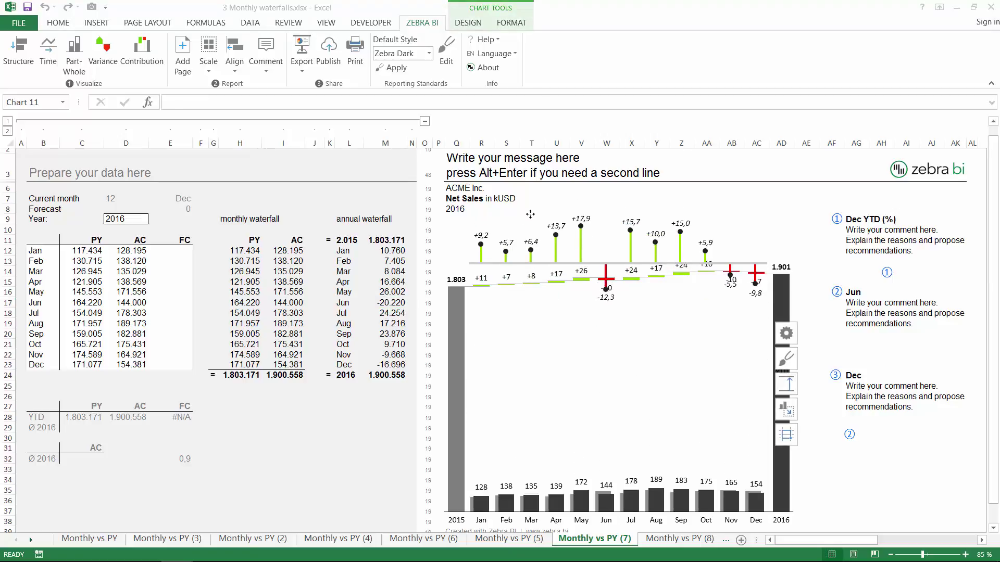
Reduce the relative variance chart's height and shrink the waterfall group to start near row 15, separating the two charts.
left_click(620, 307)
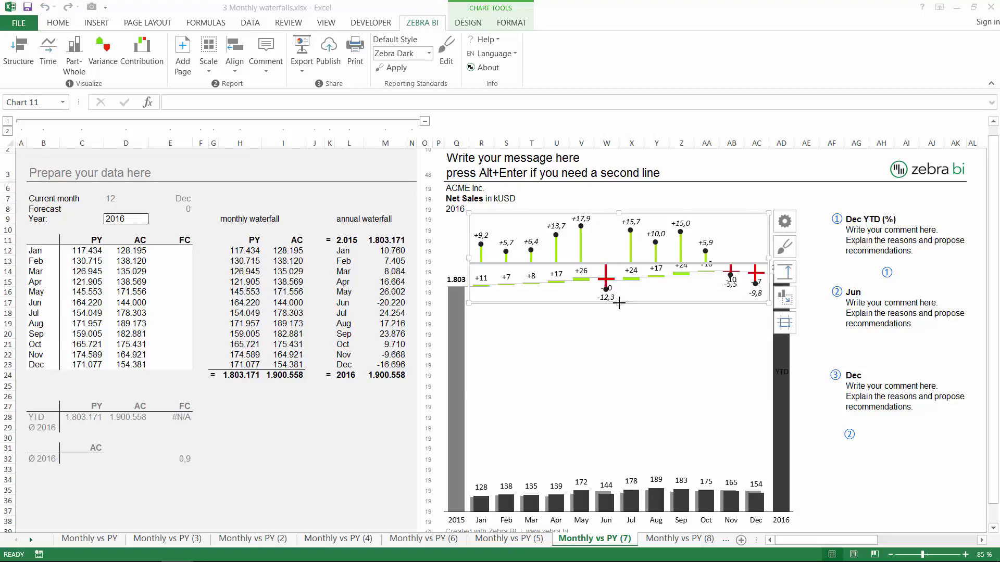
left_click(615, 270)
left_click_drag(615, 270, 615, 248)
left_click(614, 346)
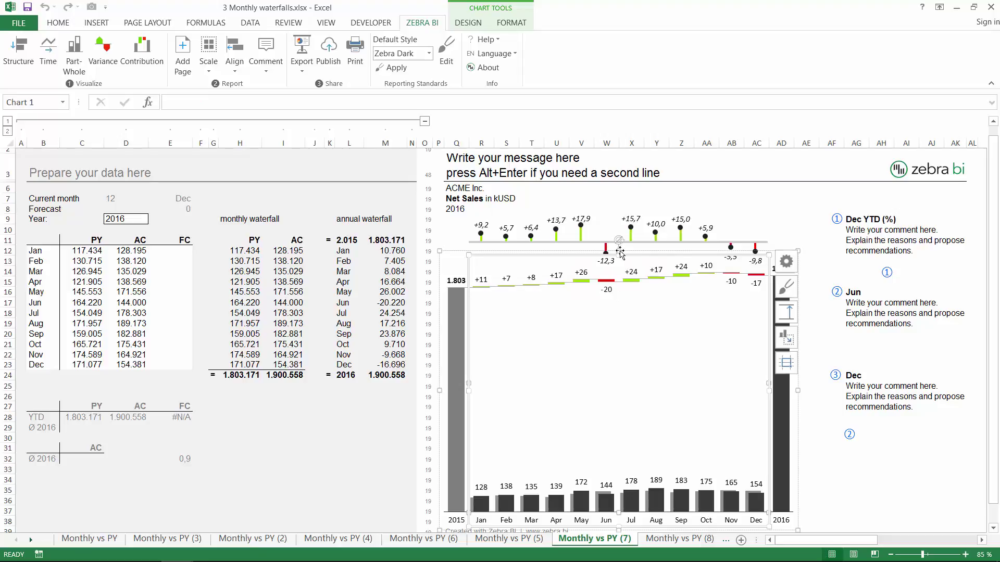
left_click(383, 301)
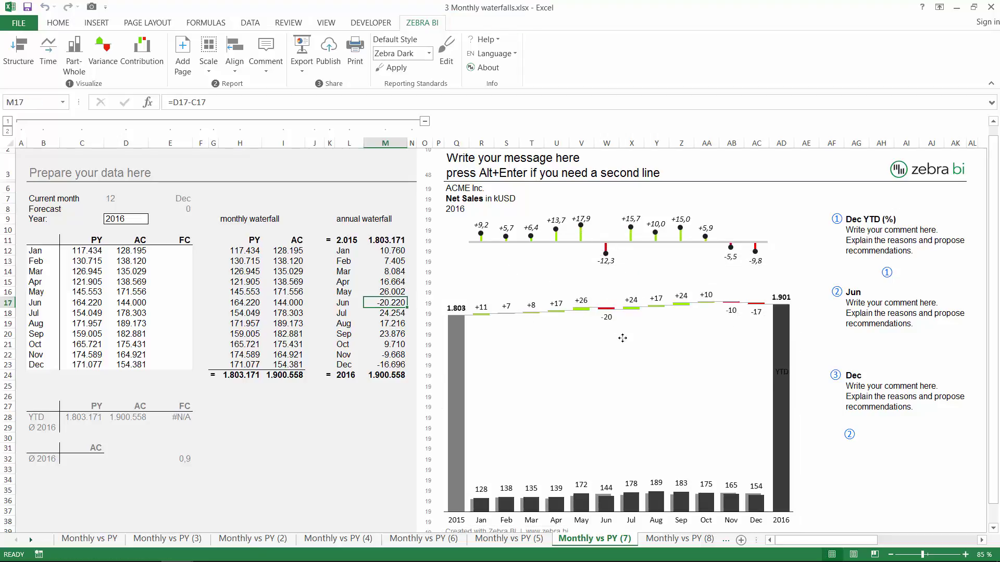
left_click(625, 289)
left_click(629, 282)
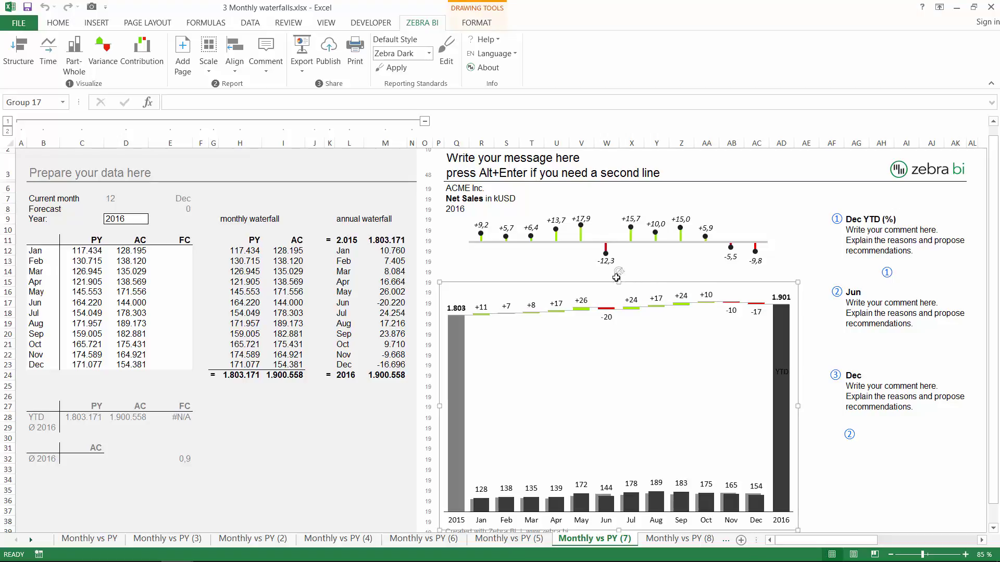
Move the relative variance chart back between the waterfall and the monthly columns, and enlarge the waterfall group up to about row 9.
left_click(576, 234)
left_click_drag(609, 215, 612, 354)
left_click(629, 299)
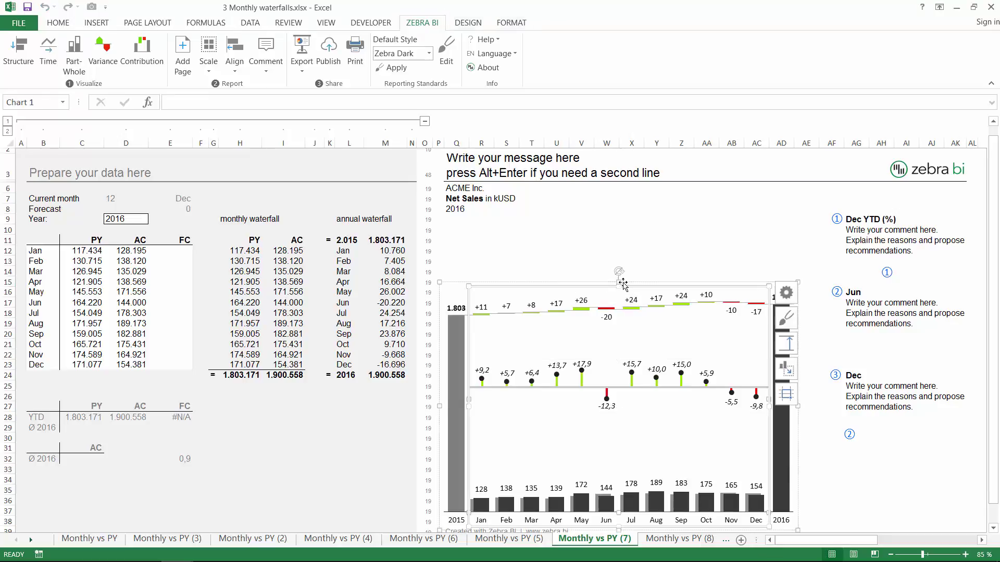
left_click_drag(618, 282, 614, 211)
left_click(400, 292)
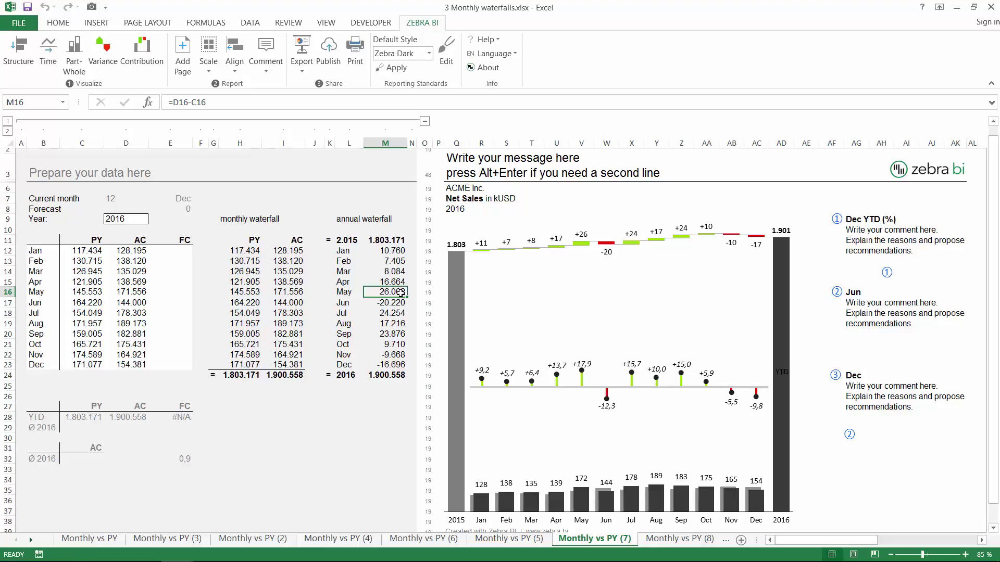
Close 3 Monthly waterfalls.xlsx without saving and open 4 Monthly variances - IBCS.xlsx from the 11 Monthly variances folder.
left_click(990, 7)
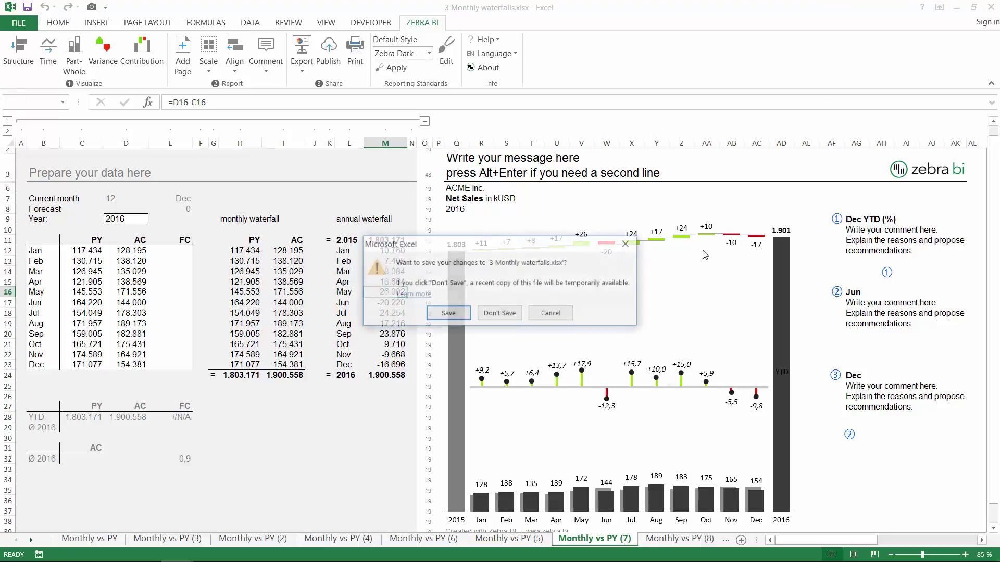
left_click(506, 315)
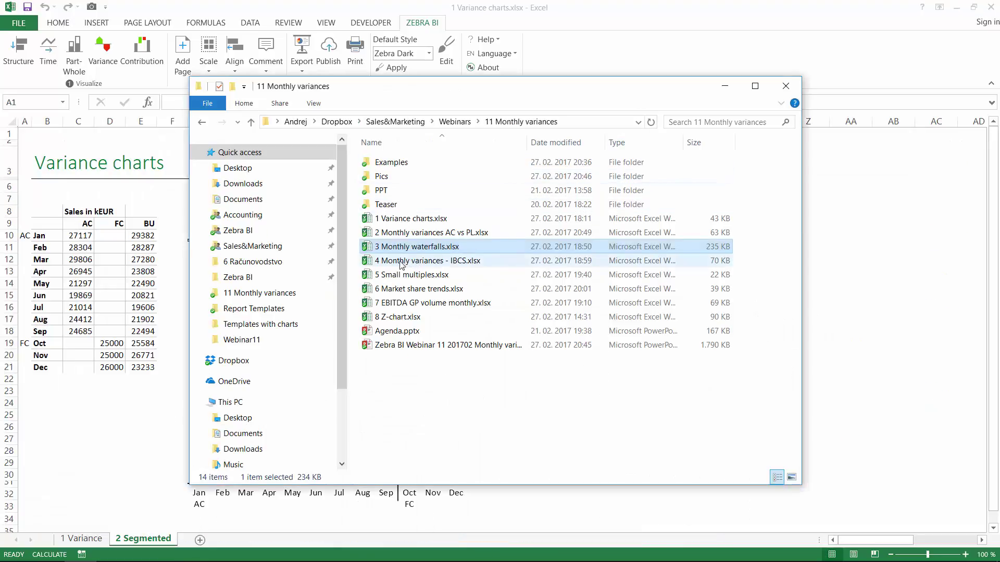
double_click(405, 260)
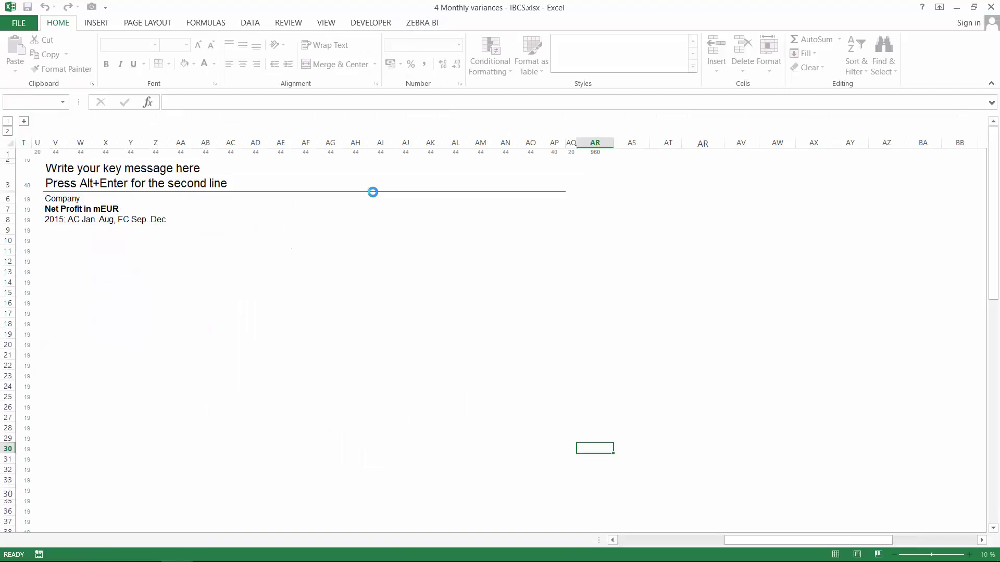
Examine the combined waterfall and monthly column chart of net profit with its 2014 PY, 2015 BU and 2015 FC totals.
left_click(435, 189)
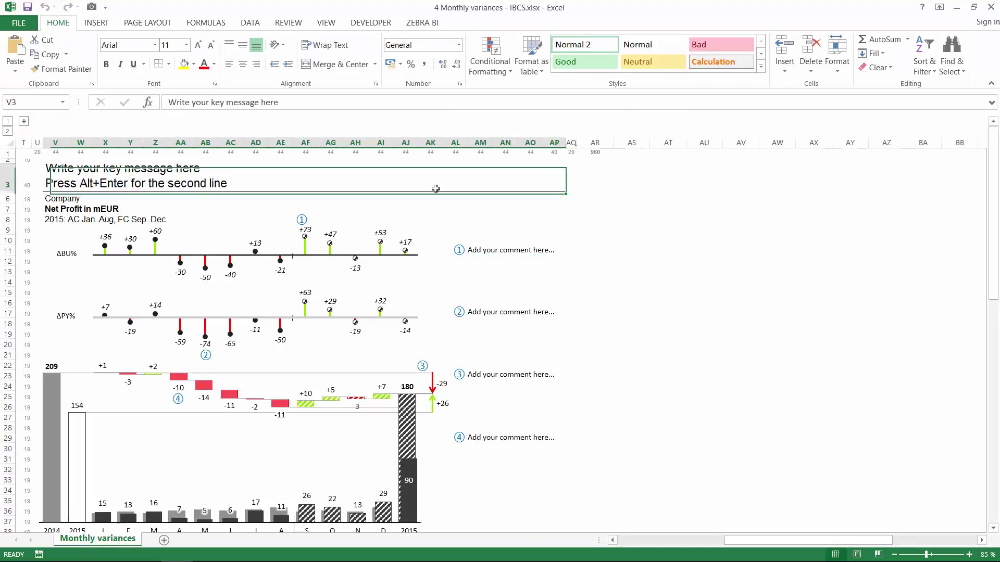
left_click(474, 204)
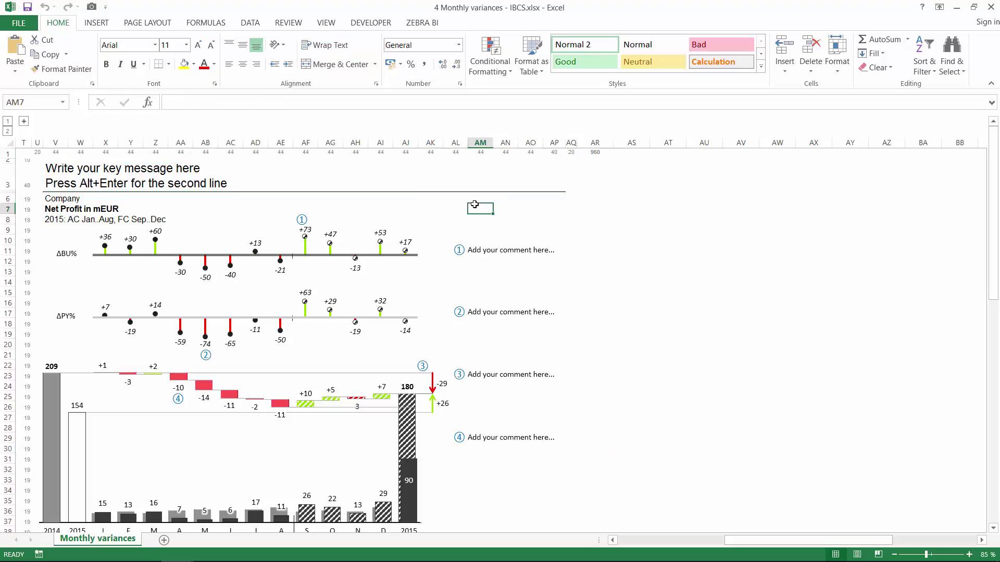
scroll(474, 204, "down", 1)
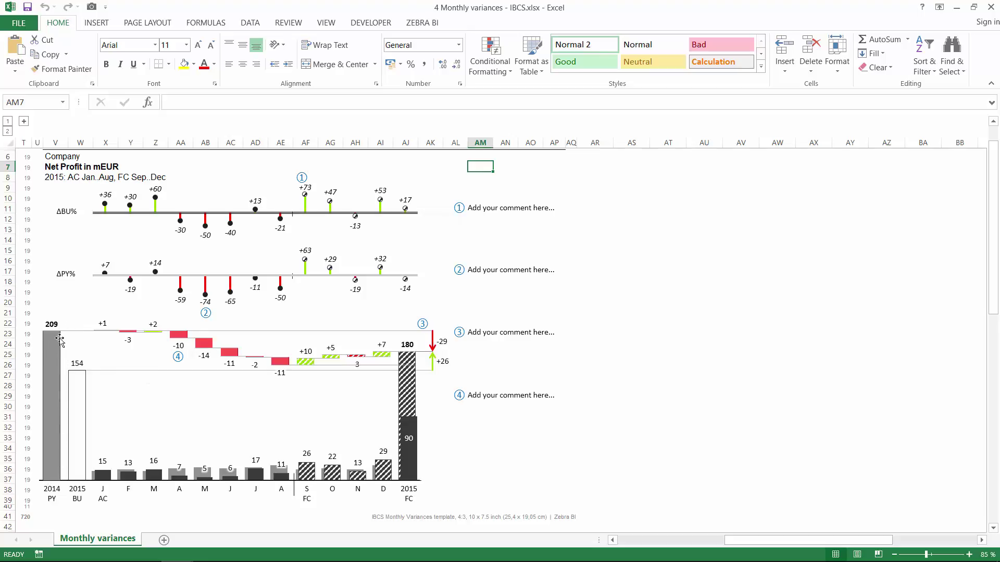
left_click(50, 352)
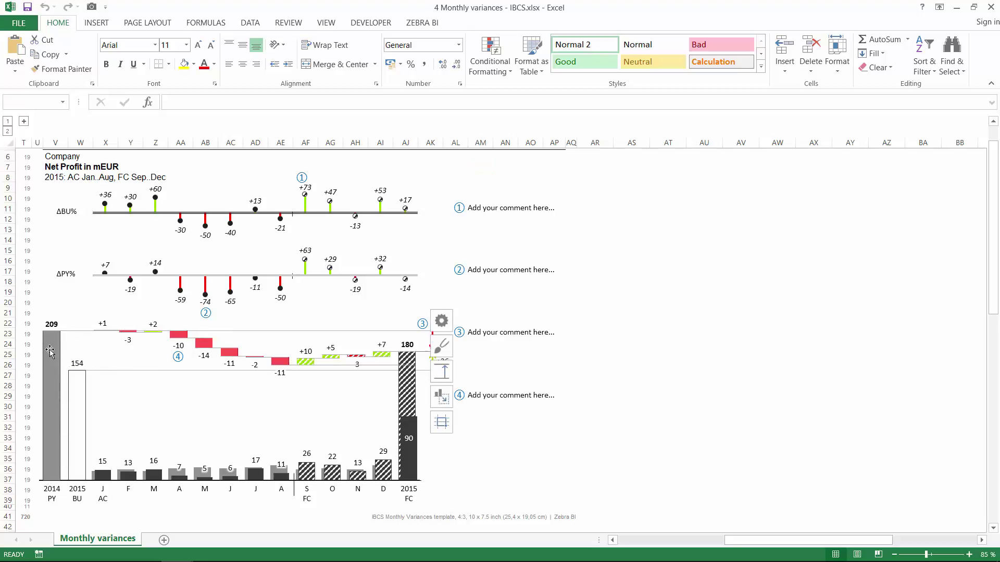
left_click(50, 352)
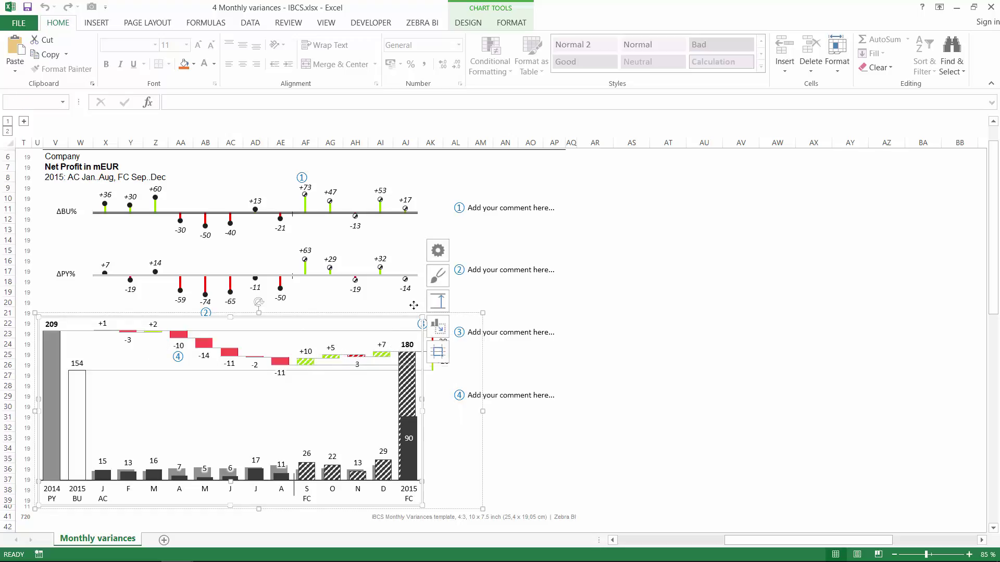
key("Tab")
left_click(507, 359)
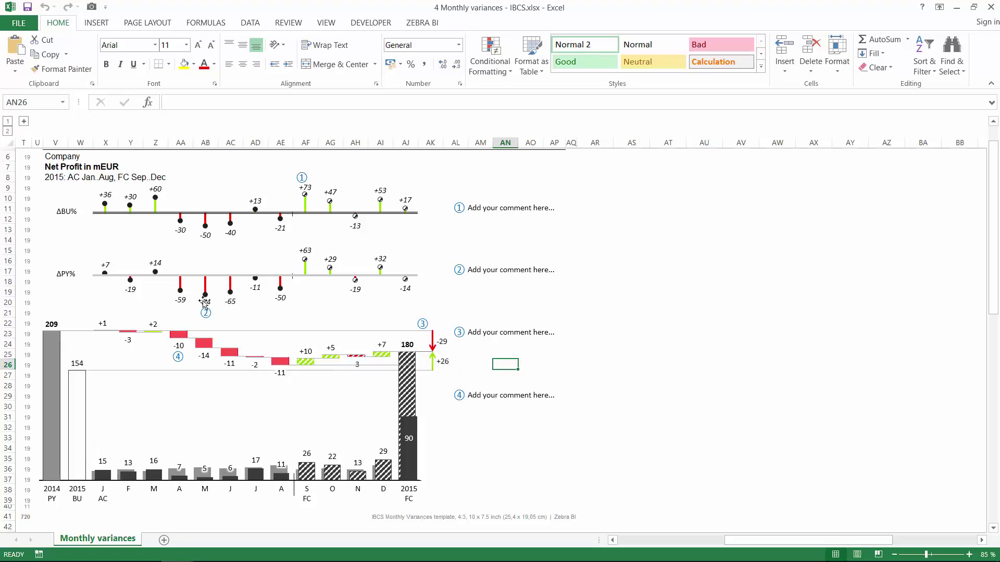
Examine how the ΔBU% and ΔPY% relative variance charts are arranged and grouped above the combined waterfall.
left_click(77, 396)
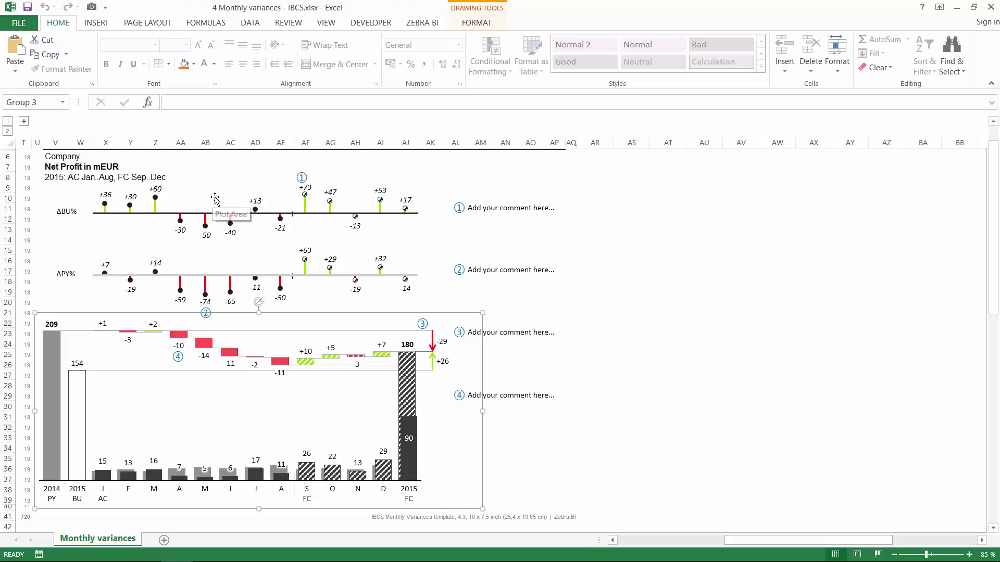
left_click(206, 254)
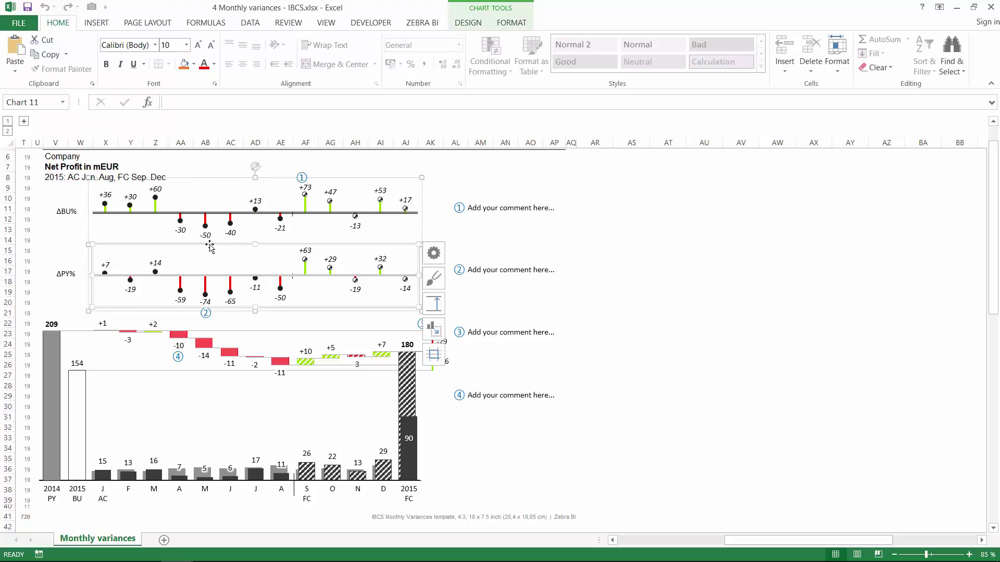
left_click(185, 189)
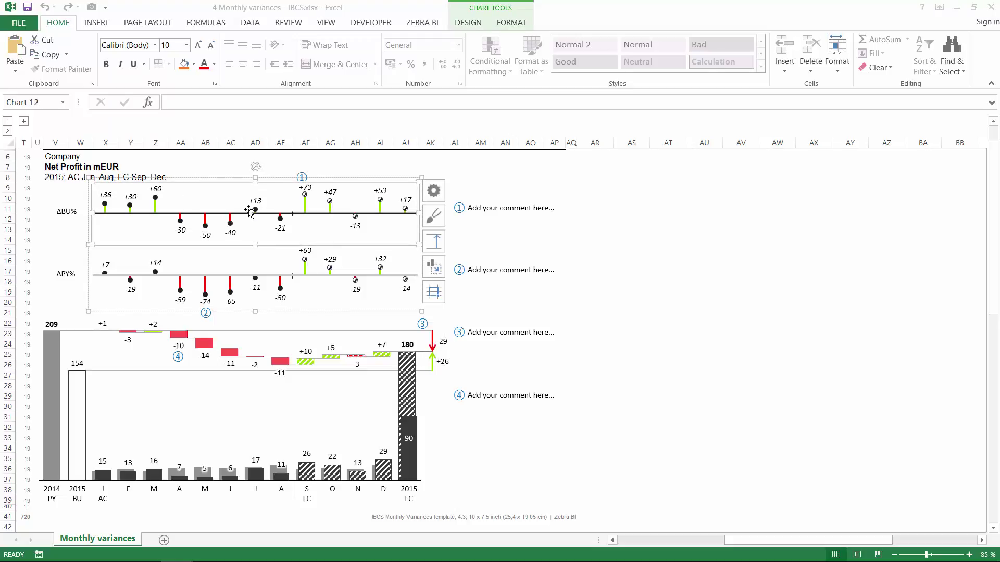
left_click(512, 242)
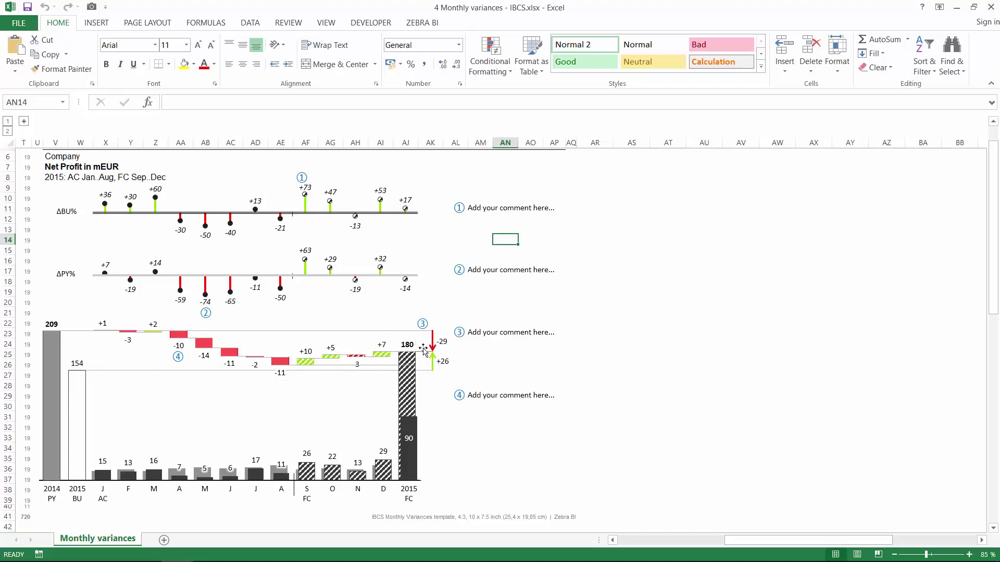
left_click(464, 241)
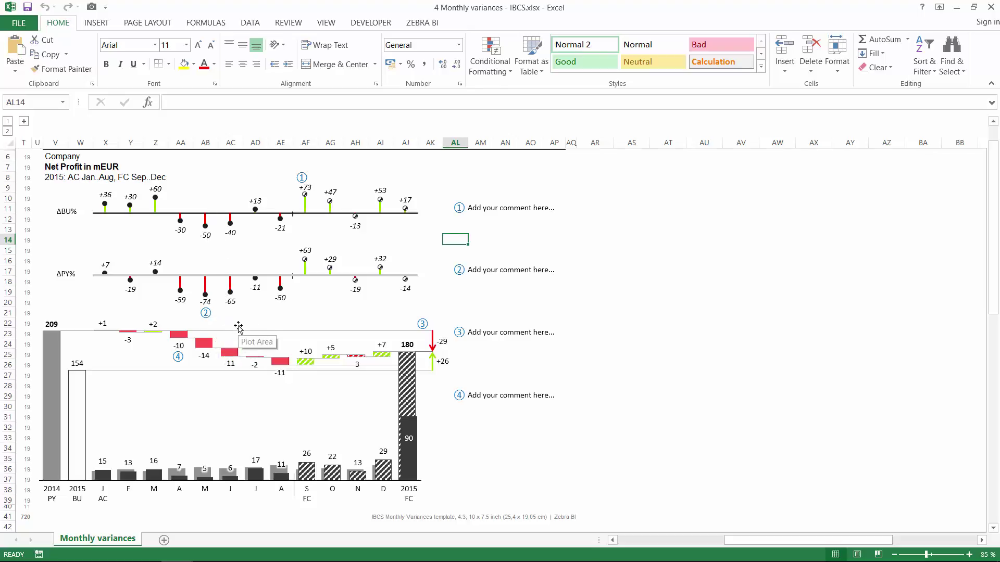
left_click(238, 329)
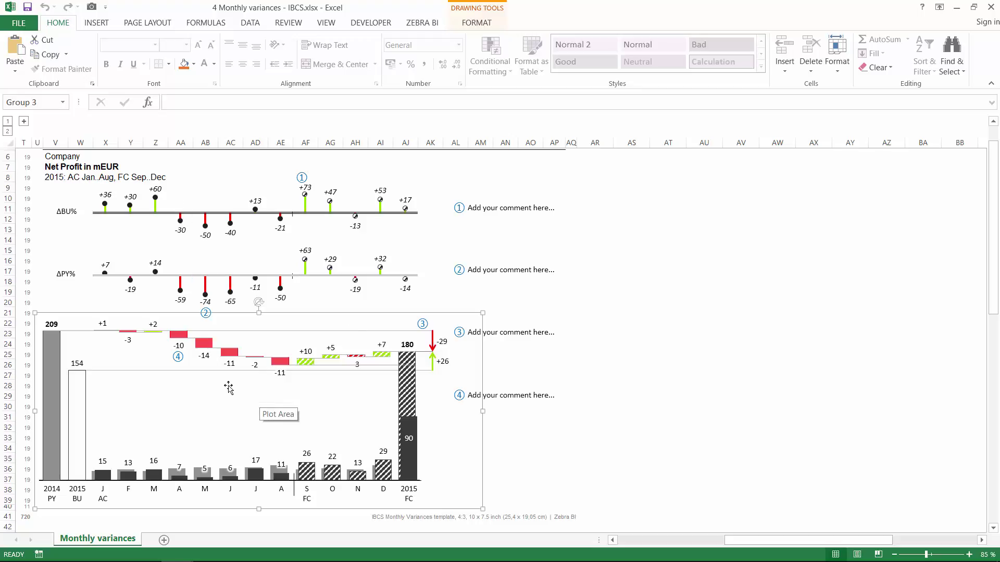
left_click(524, 230)
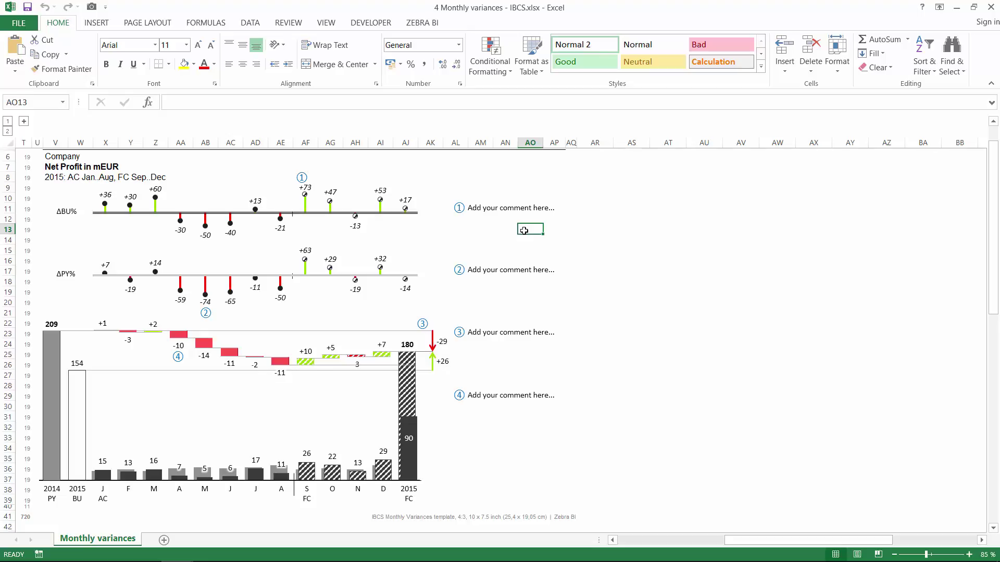
key("Down")
key("Left")
key("Left")
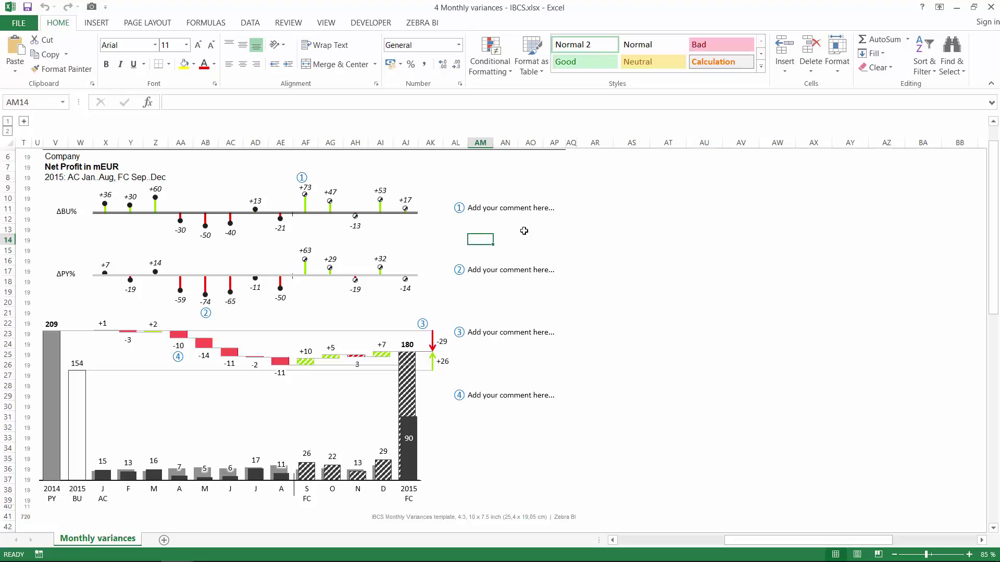
key("Up")
key("Right")
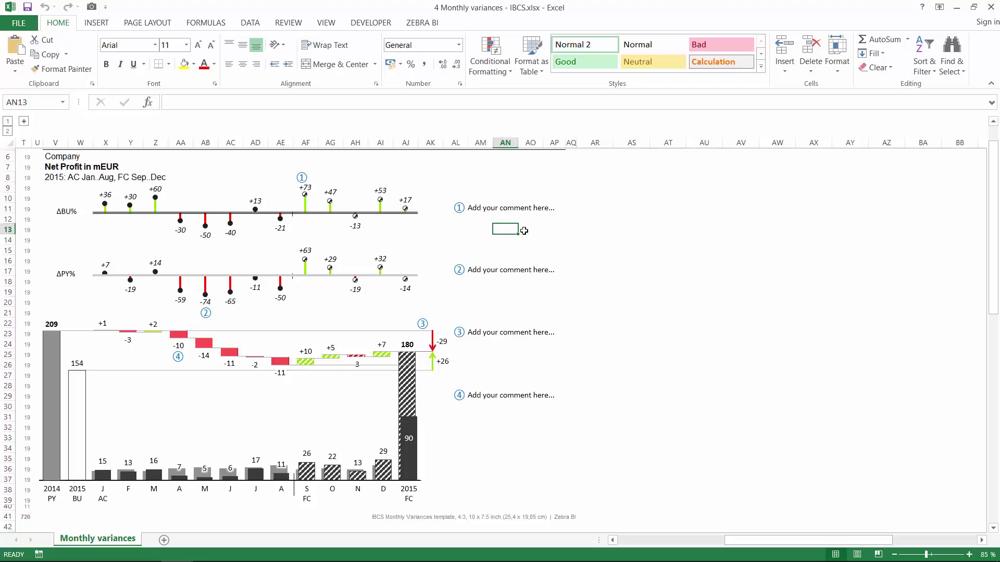
Close 4 Monthly variances - IBCS.xlsx without saving and open 5 Small multiples.xlsx from the 11 Monthly variances folder.
key("ctrl+w")
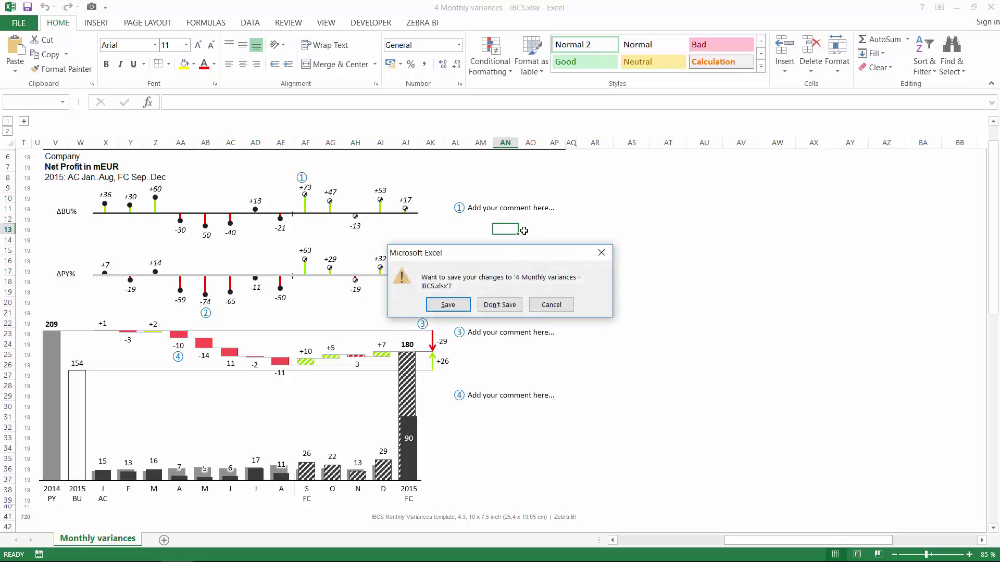
key("n")
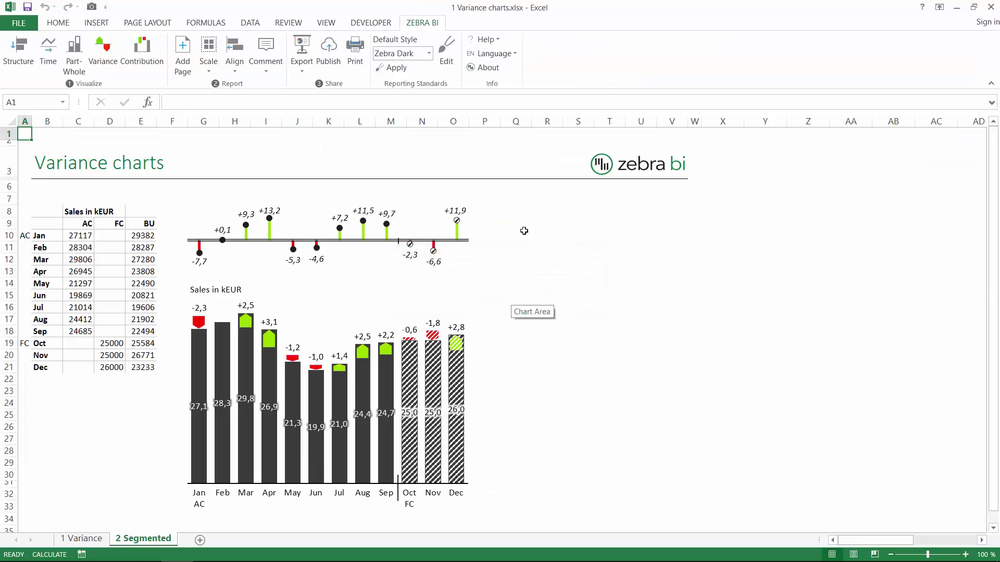
key("alt+Tab")
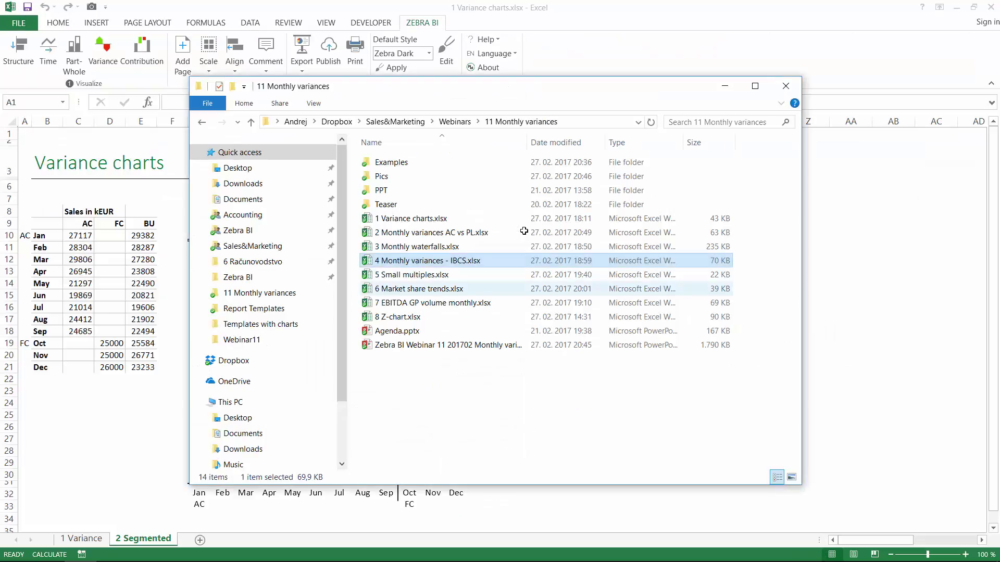
key("Down")
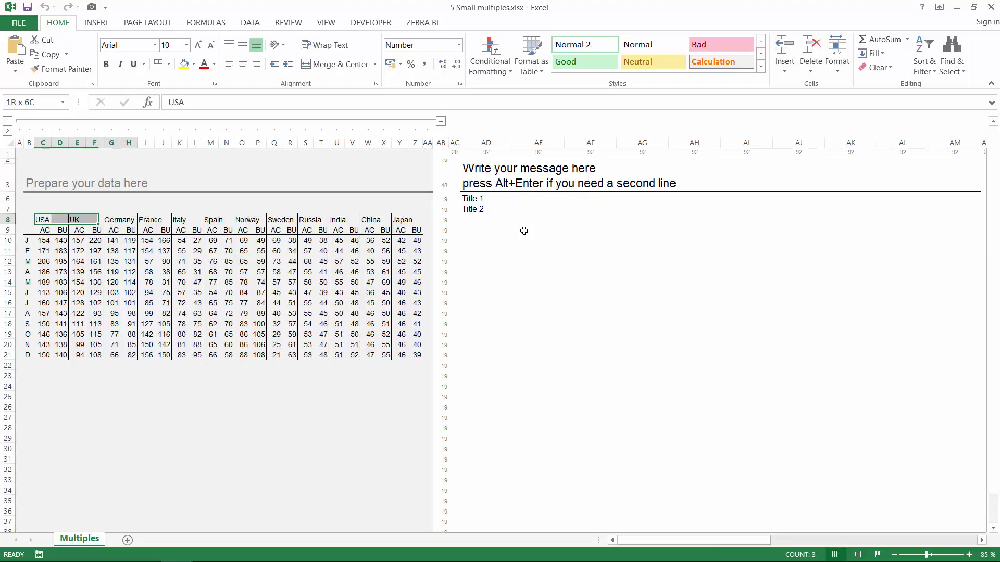
Look over the monthly AC and BU data by country in the Multiples sheet.
left_click(163, 219)
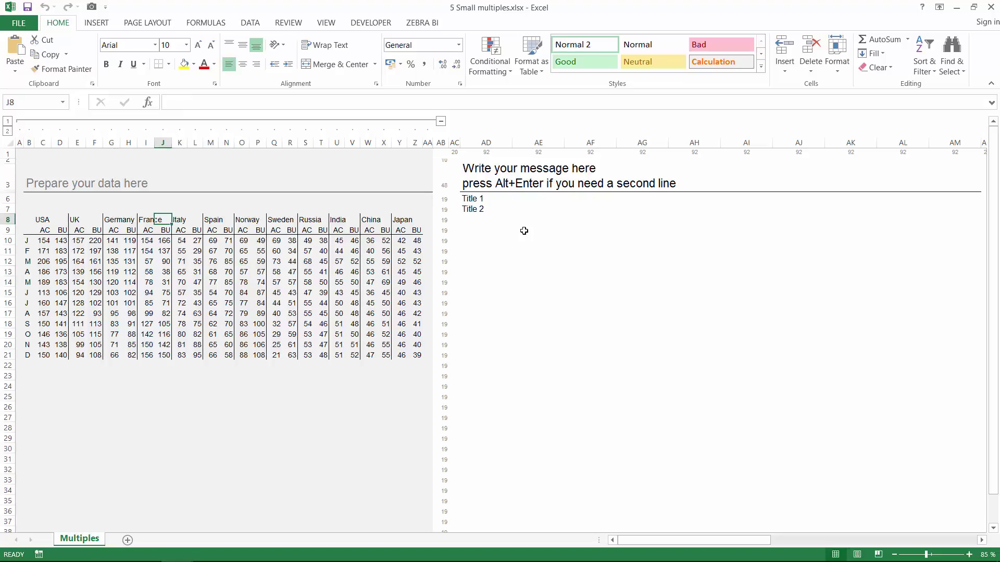
key("Left")
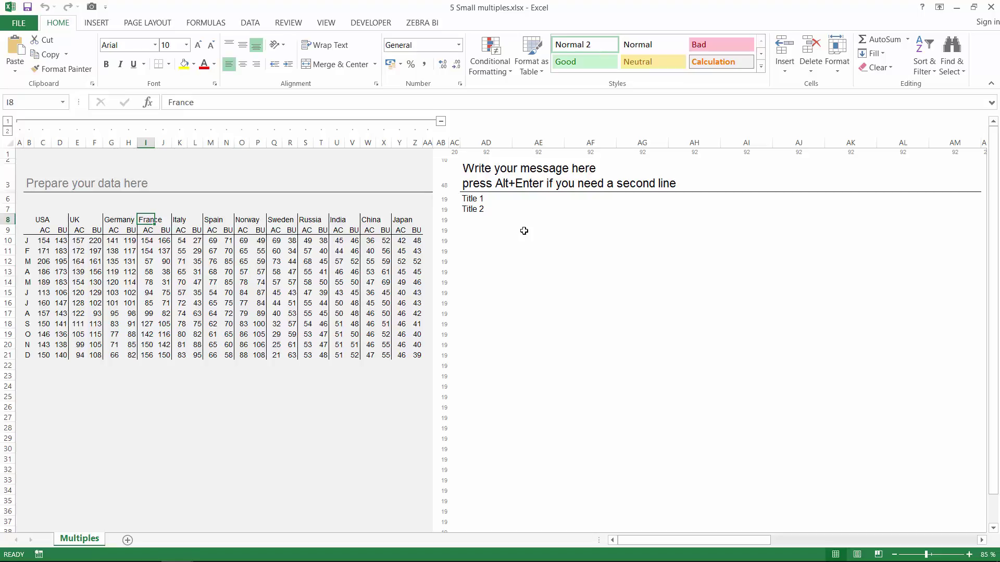
key("Left")
key("Left")
key("Down")
key("Down")
key("Down")
key("Down")
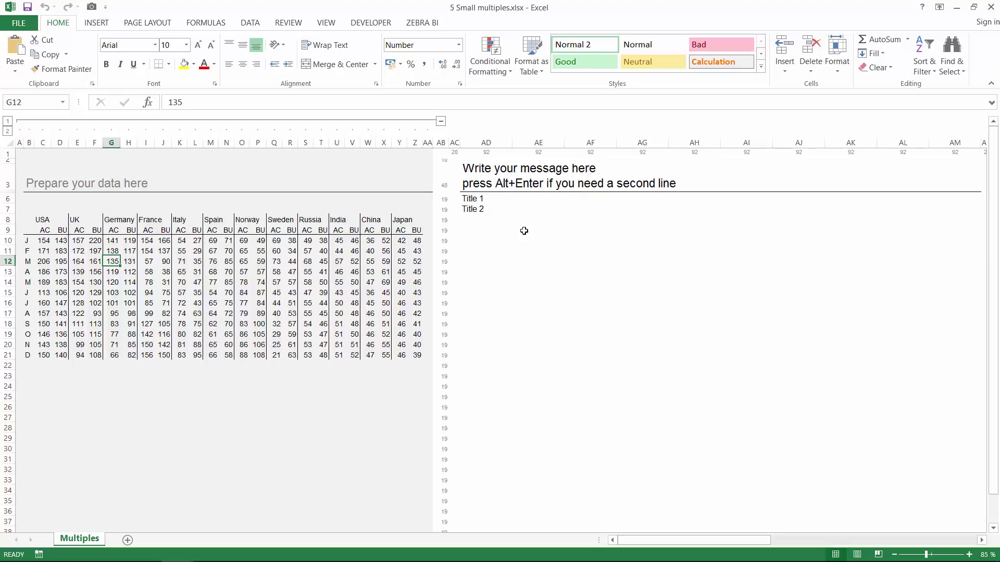
Select the monthly data for USA, UK, Germany and France in B8:J21 and insert an integrated actual-plus-variance column chart.
key("Right")
key("Right")
key("Right")
key("Up")
key("Up")
key("Up")
key("Up")
key("shift+Down")
key("shift+Down")
key("shift+Down")
key("shift+Down")
key("shift+Down")
key("shift+Down")
key("shift+Down")
key("shift+Down")
key("shift+Down")
key("shift+Down")
key("shift+Down")
key("shift+Down")
key("shift+Down")
key("shift+Left")
key("shift+Left")
key("shift+Left")
key("shift+Left")
key("shift+Left")
key("shift+Left")
key("shift+Left")
key("shift+Left")
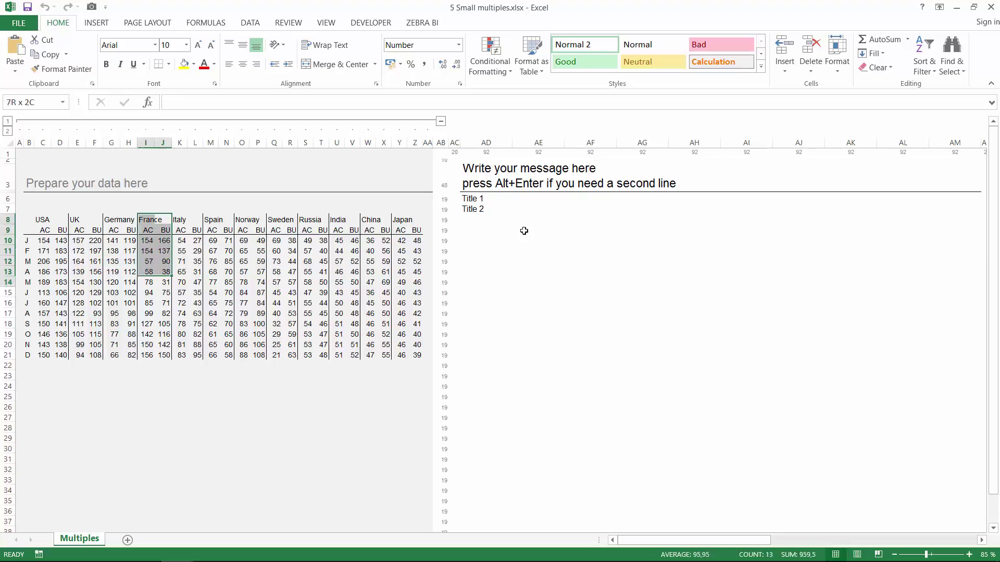
key("shift+Left")
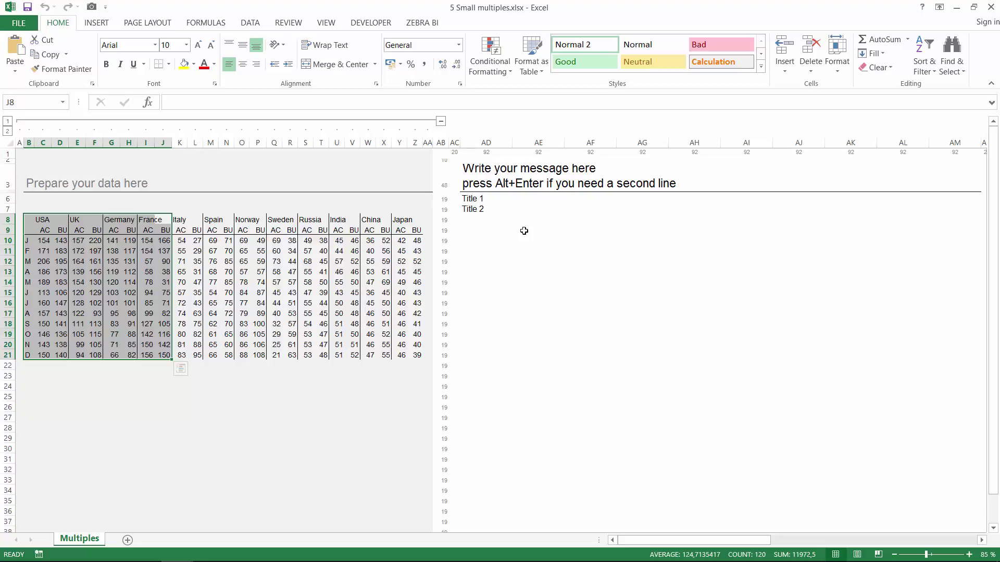
key("alt")
key("y")
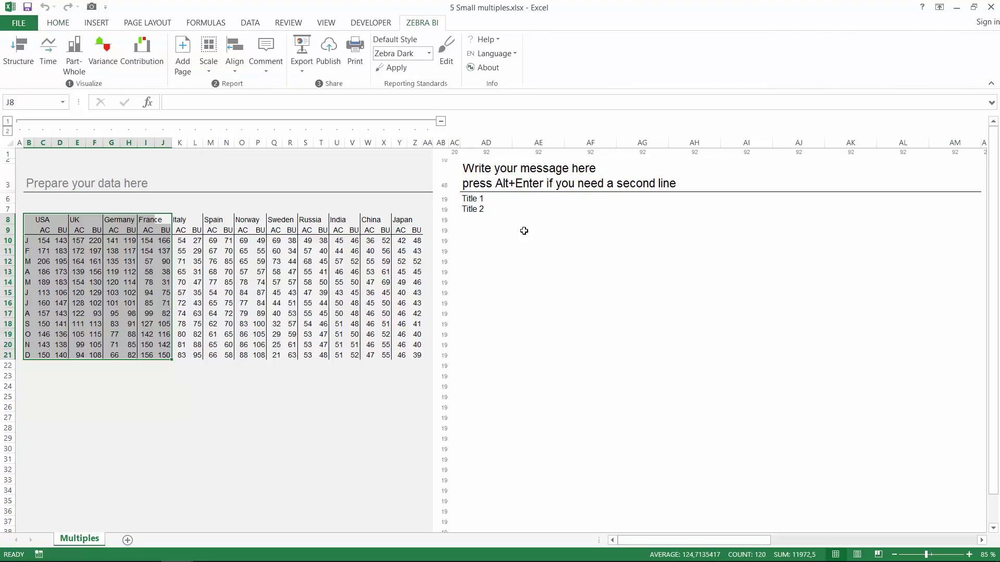
key("Down")
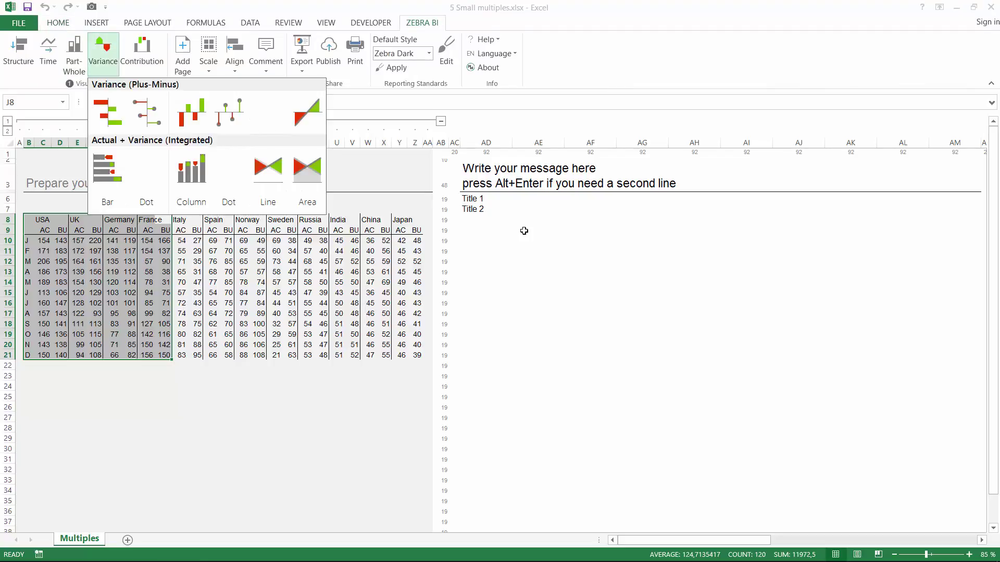
key("Escape")
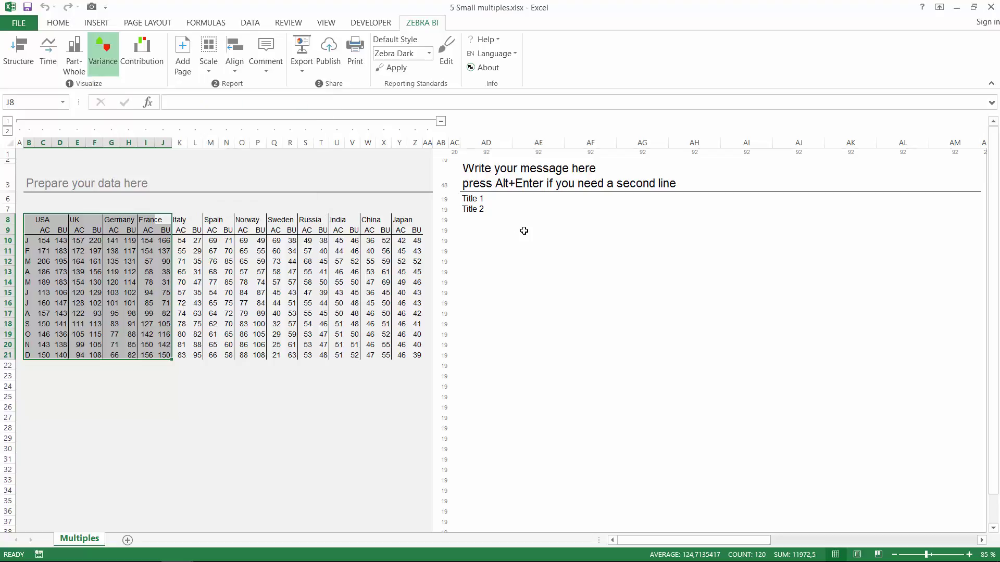
key("Return")
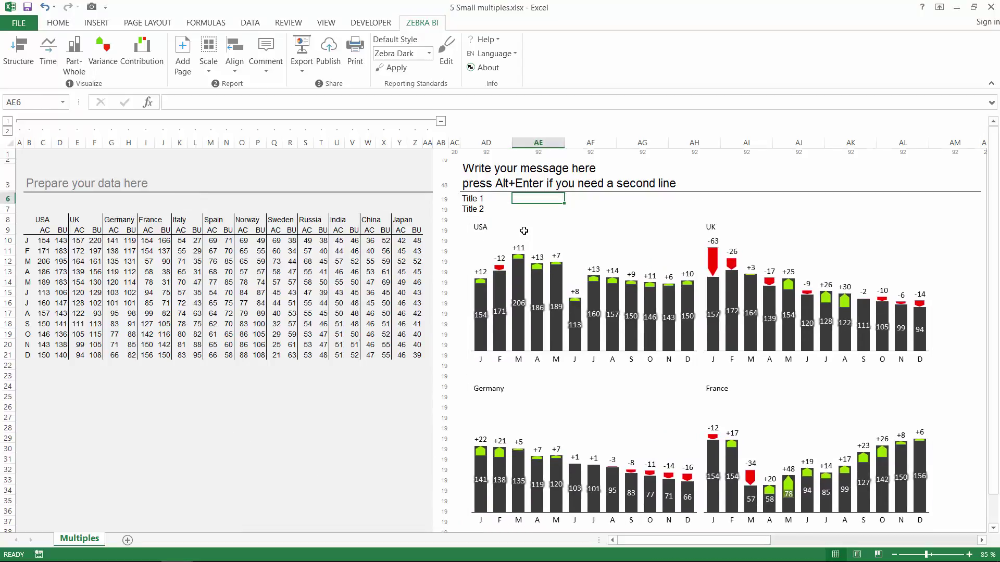
Switch the displayed variances of the four-country report from absolute to Relative (%) for the whole report.
left_click(524, 231)
left_click(524, 231)
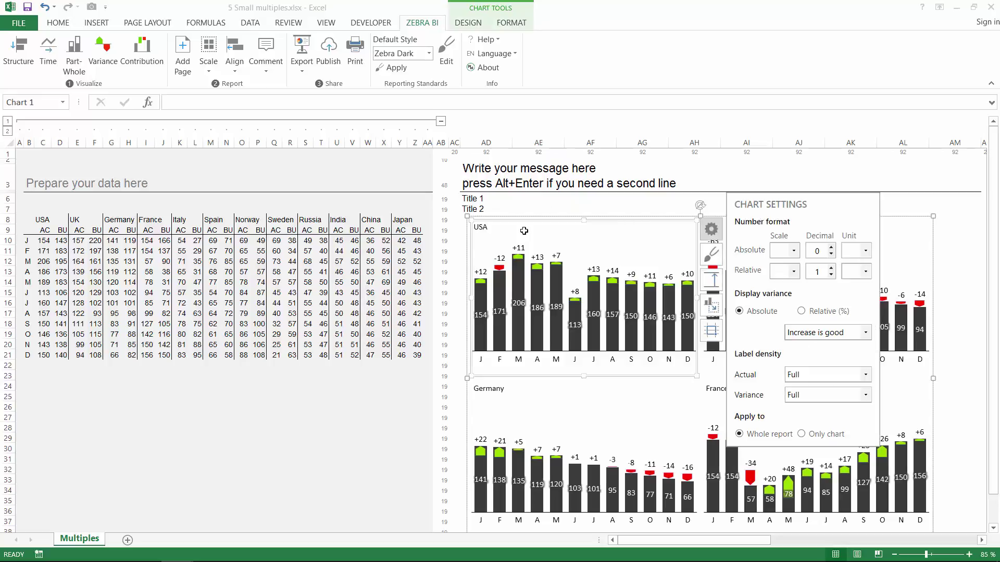
key("Right")
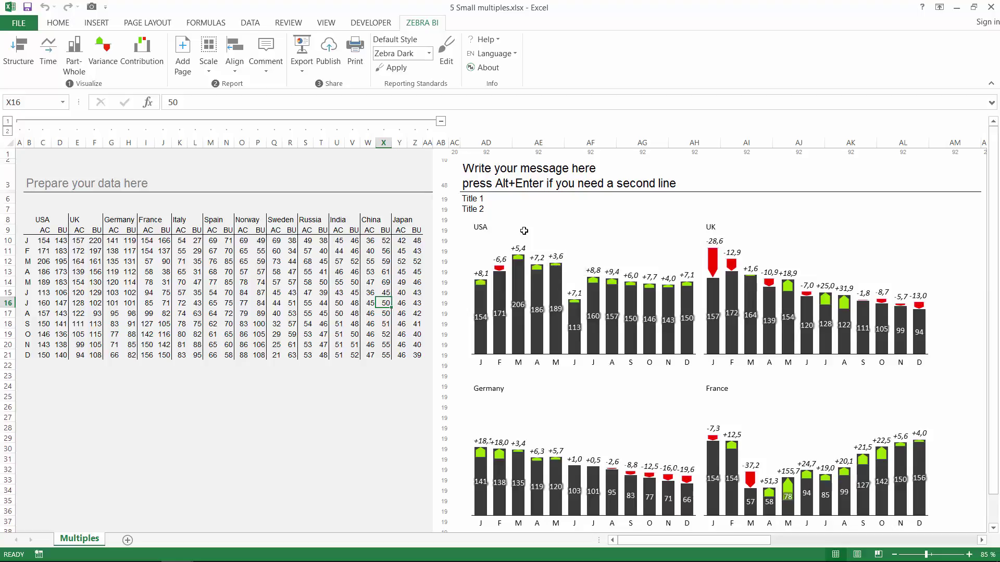
Export the report page with the four country charts to PowerPoint as a new slide.
key("ctrl+Home")
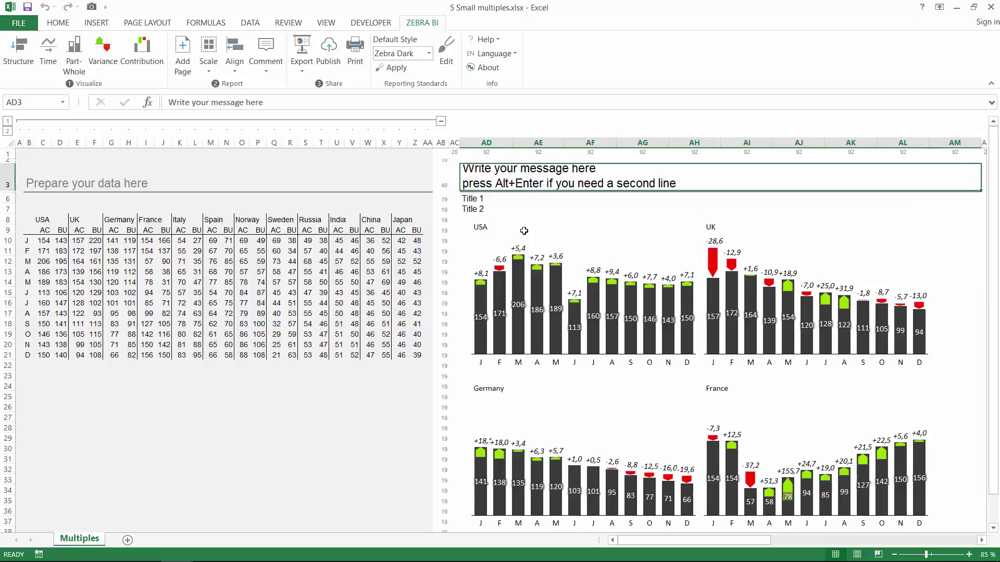
key("Down")
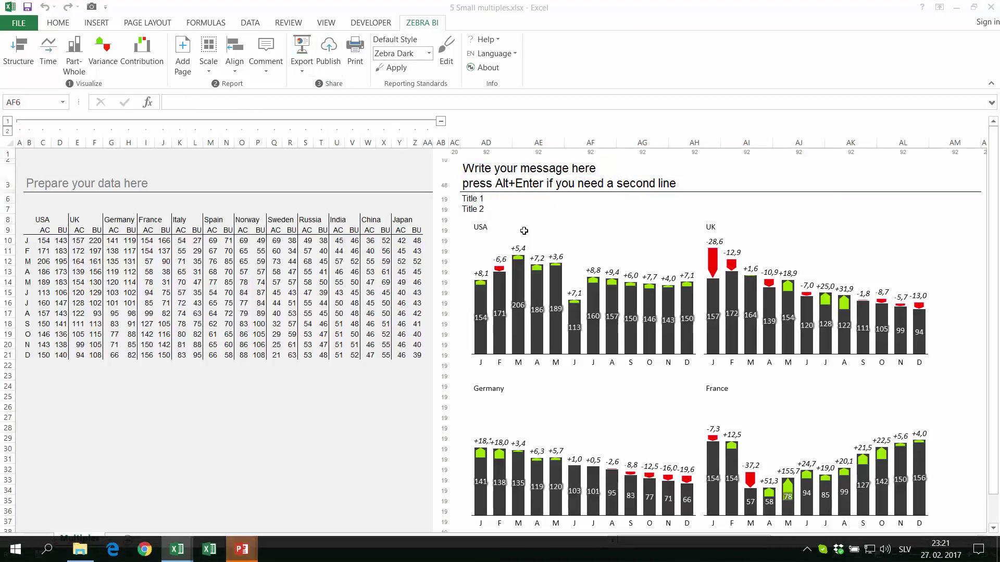
key("super+6")
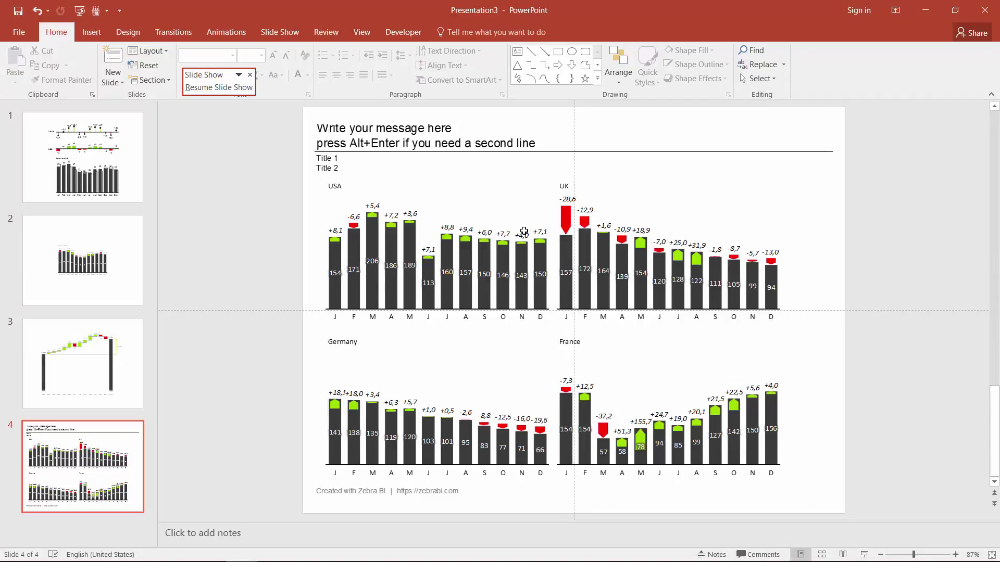
Switch back to Excel and delete the four-country small multiples report.
key("alt+Tab")
left_click(524, 231)
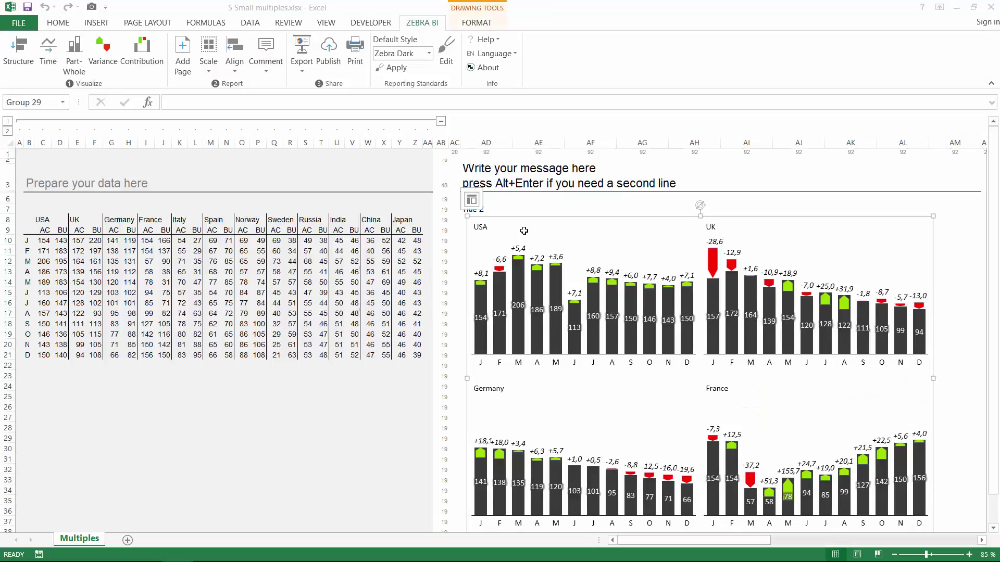
key("Delete")
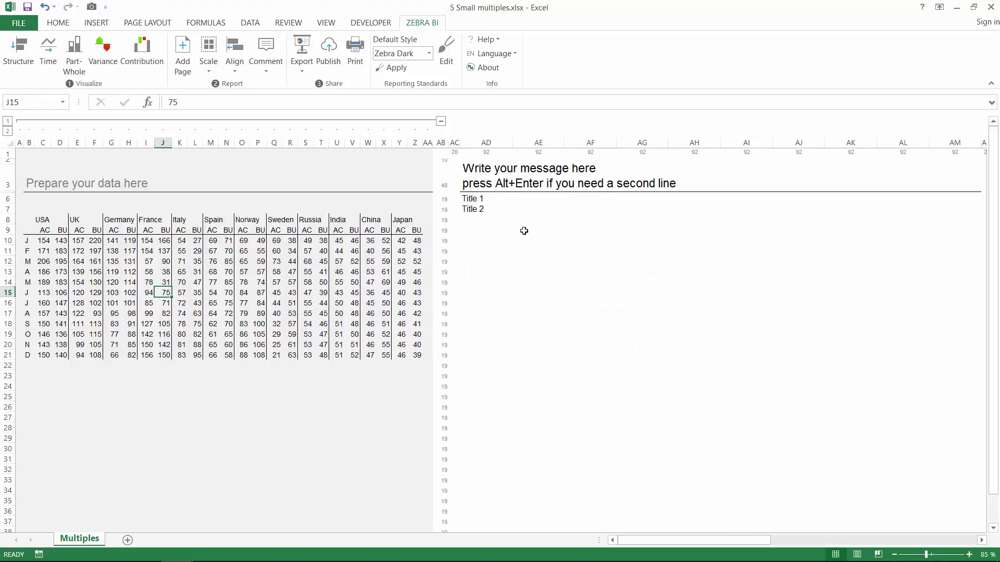
Insert integrated variance column charts for all twelve countries and resize the report to fit the template page.
key("Return")
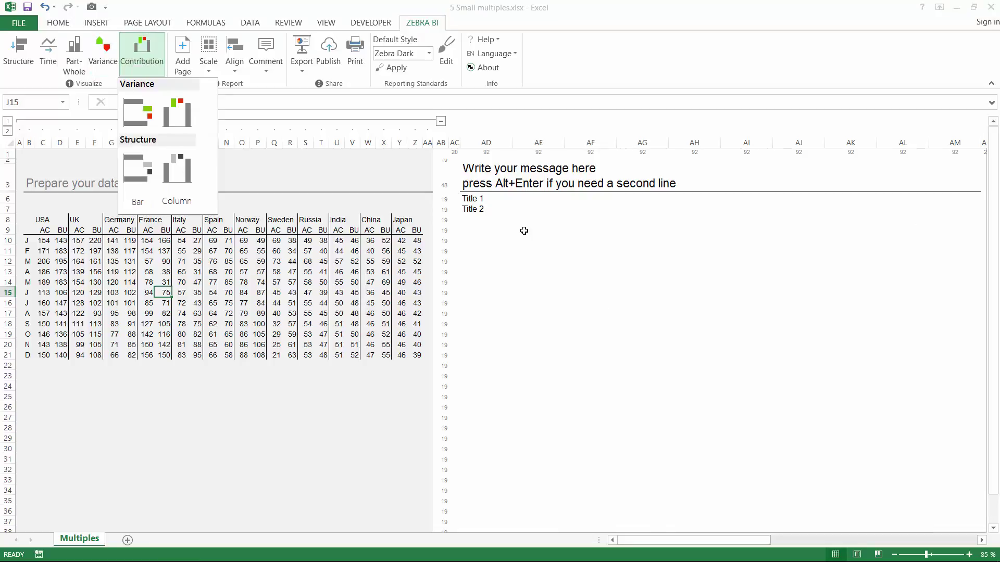
key("Left")
key("Return")
key("Escape")
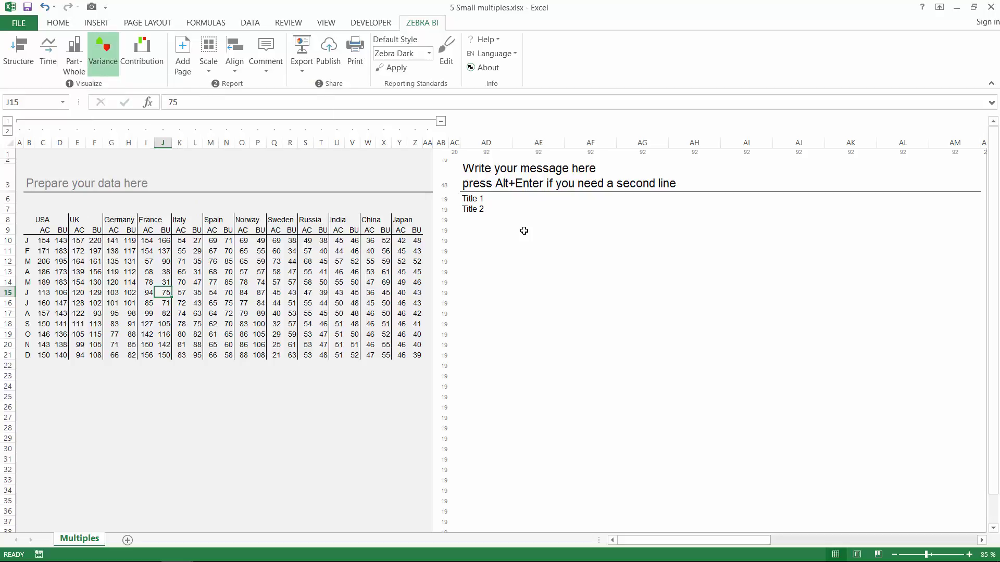
key("Return")
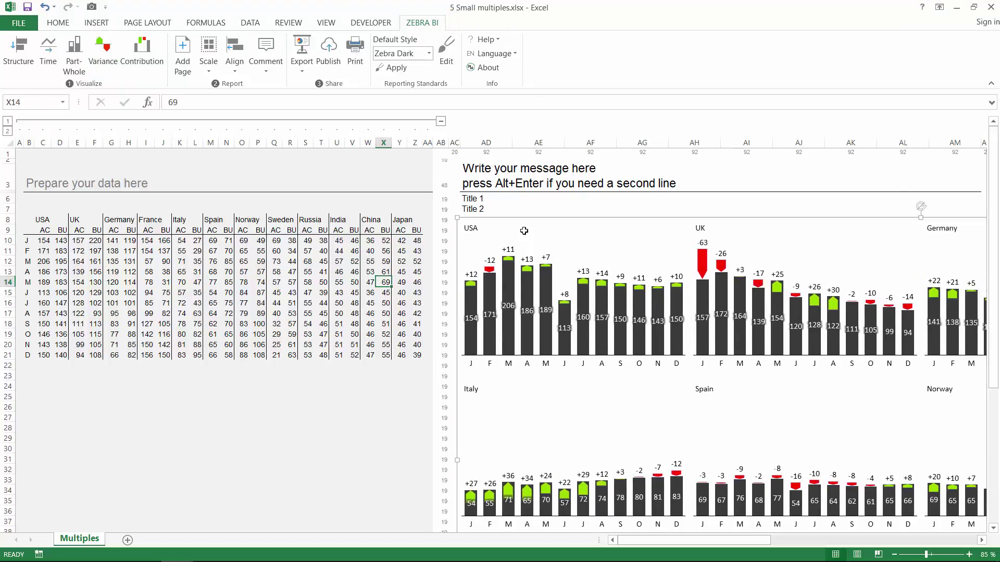
scroll(524, 230, "down", 2)
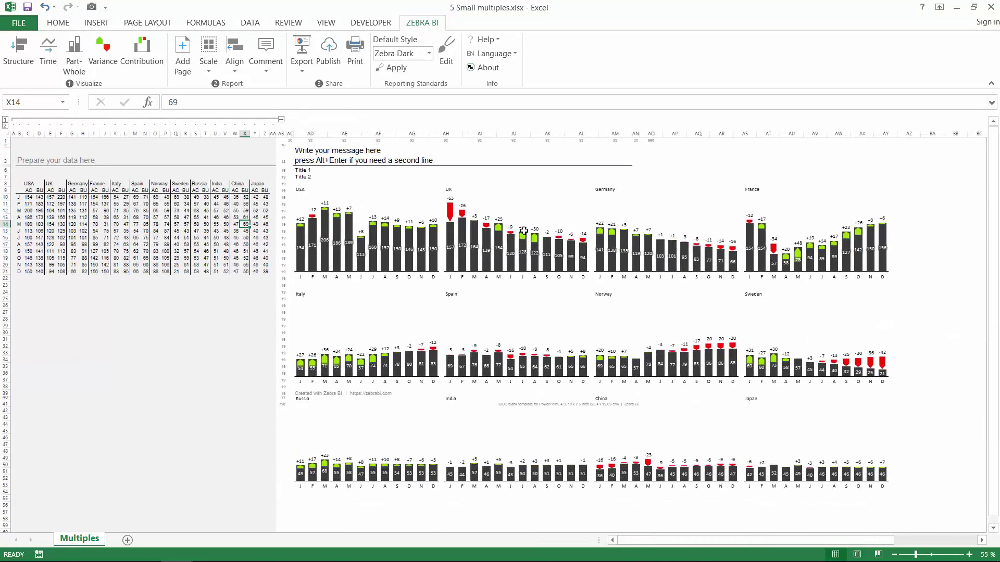
left_click(523, 230)
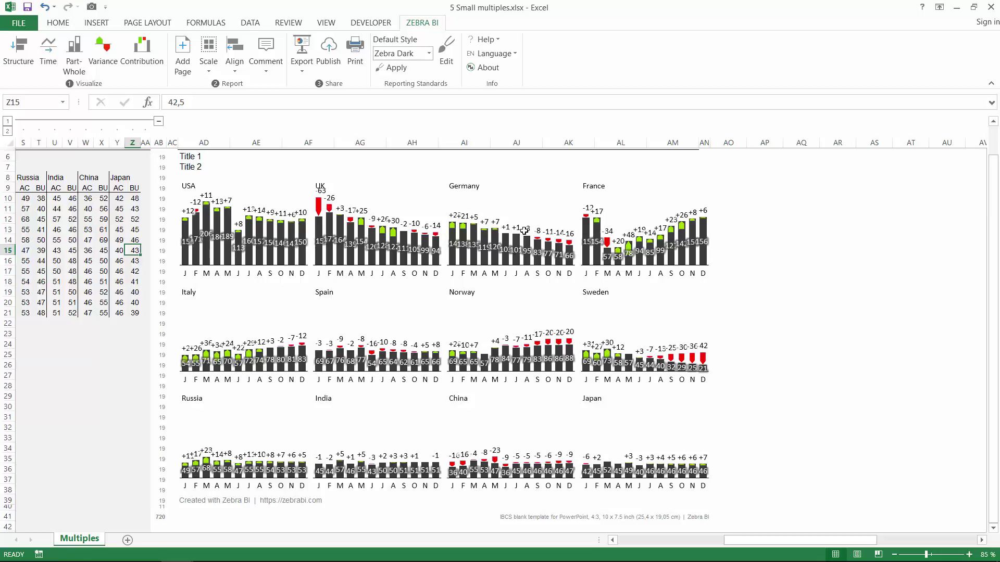
Delete the twelve-country column chart report from the page.
left_click(524, 231)
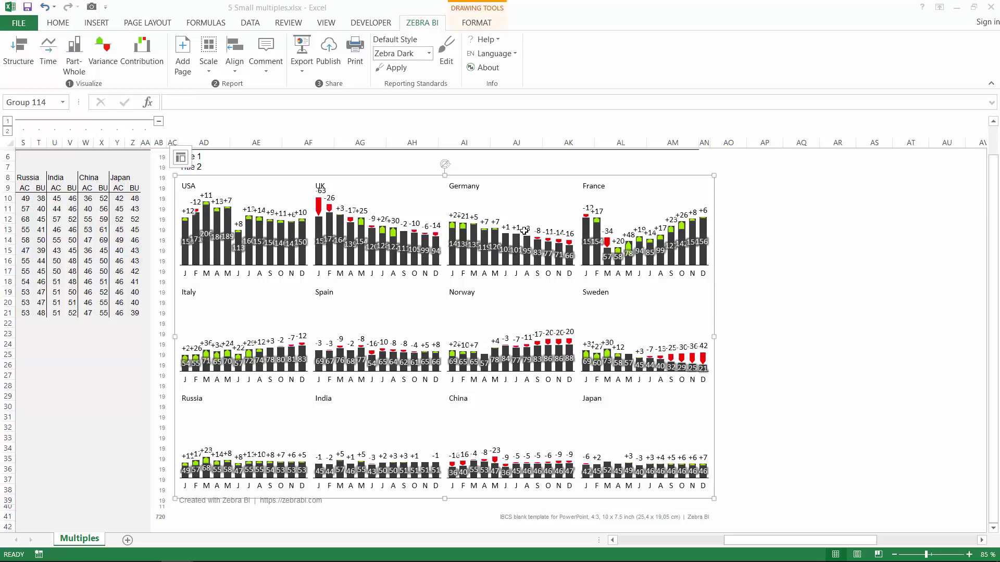
key("Delete")
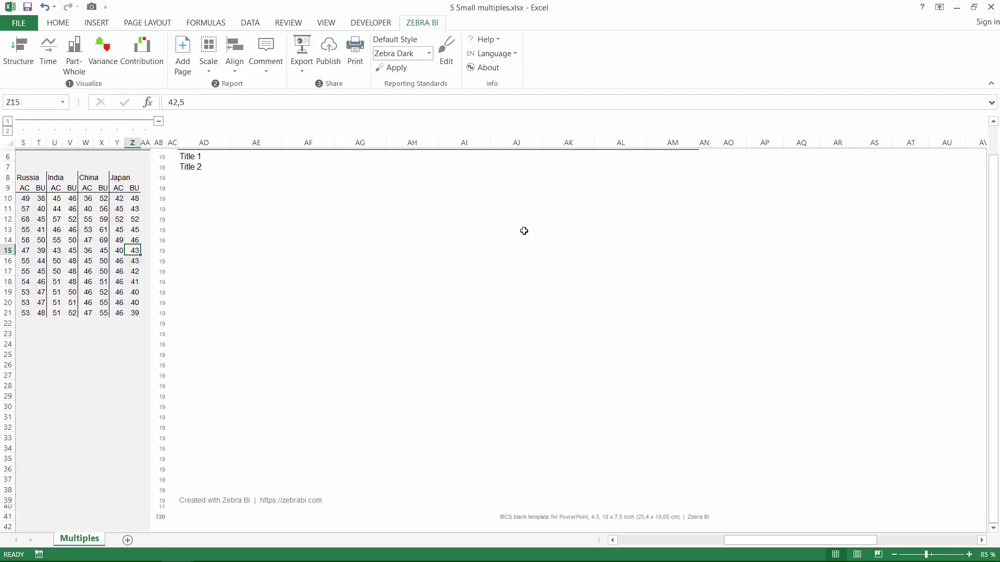
Insert integrated variance line charts for all twelve countries from the data table and fit the report to the template page.
key("Left")
key("Left")
key("Left")
key("Left")
key("Left")
key("Left")
key("Left")
key("Left")
key("Left")
key("Left")
key("Left")
key("Left")
key("Left")
key("Left")
key("Left")
key("Left")
key("Left")
key("Left")
key("Left")
key("Left")
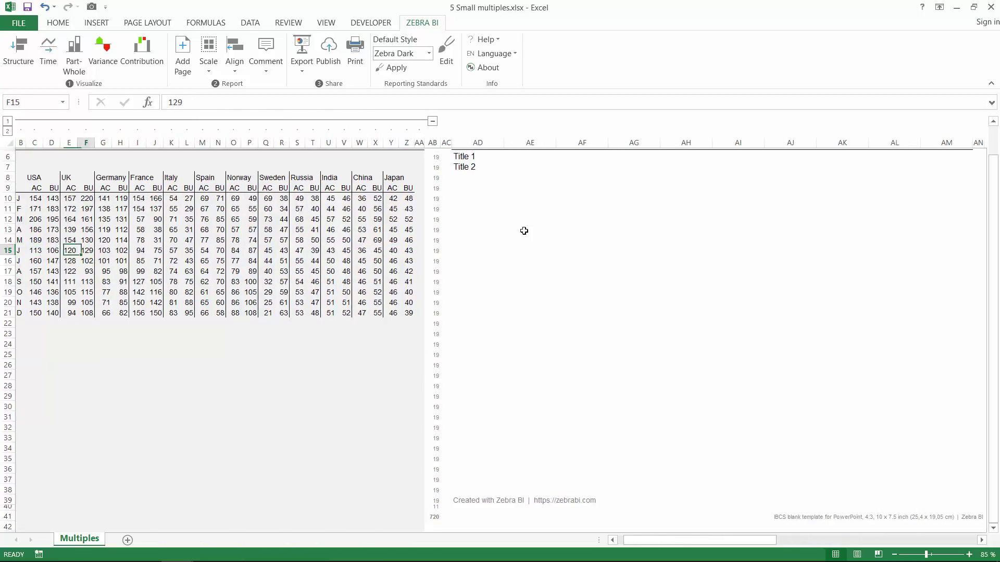
key("Right")
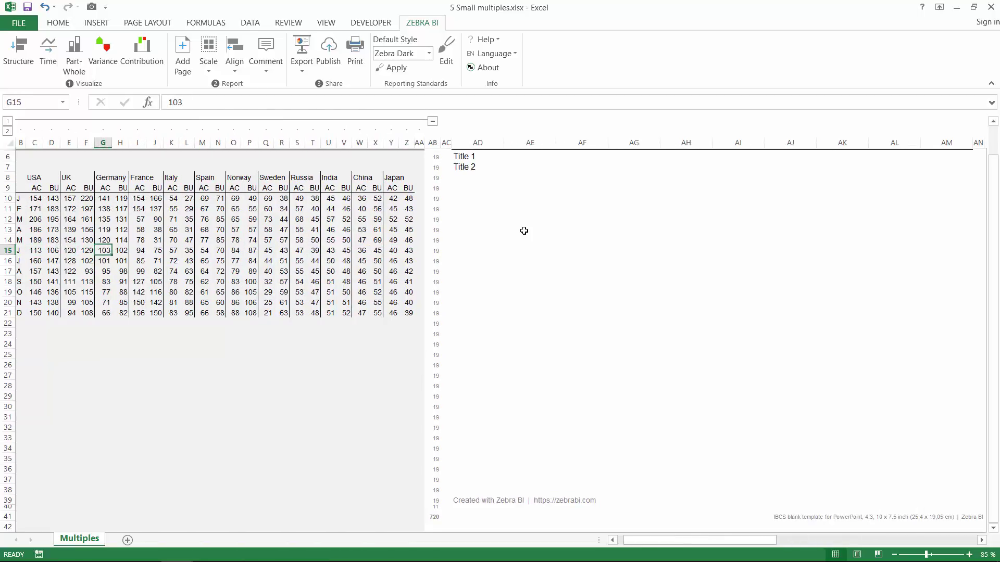
key("Left")
key("Left")
key("Left")
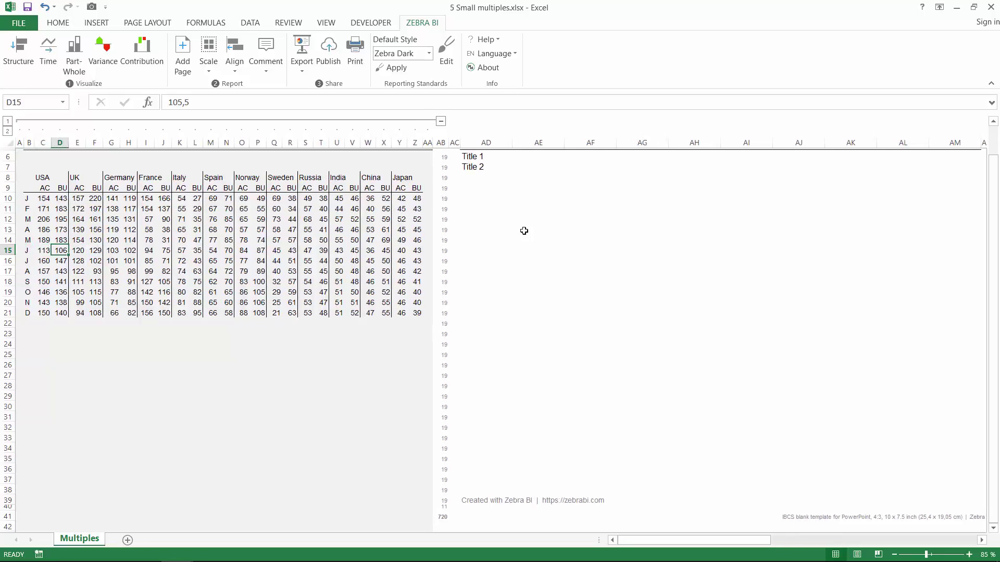
key("Right")
key("Right")
key("Right")
key("Up")
key("ctrl+shift+v")
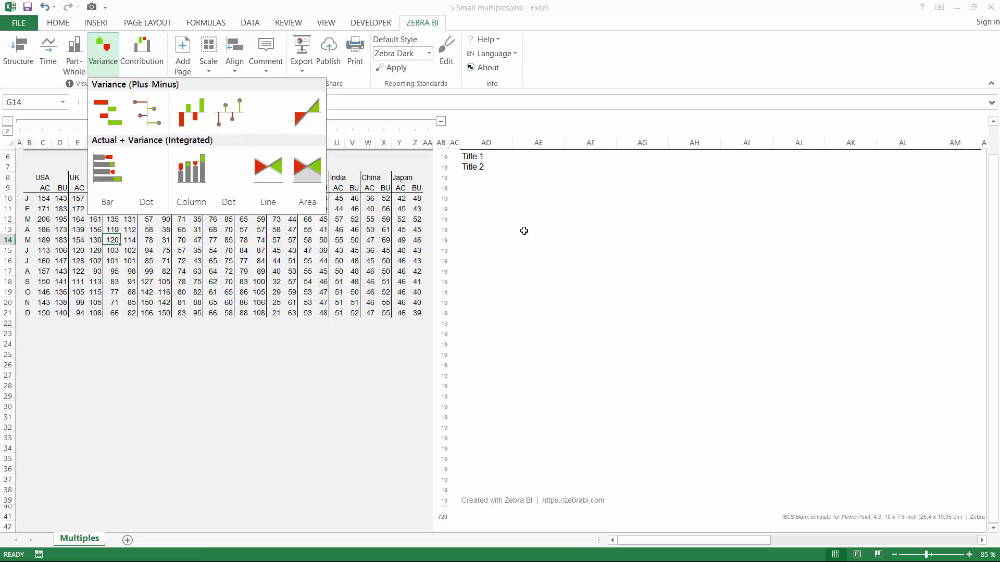
key("Right")
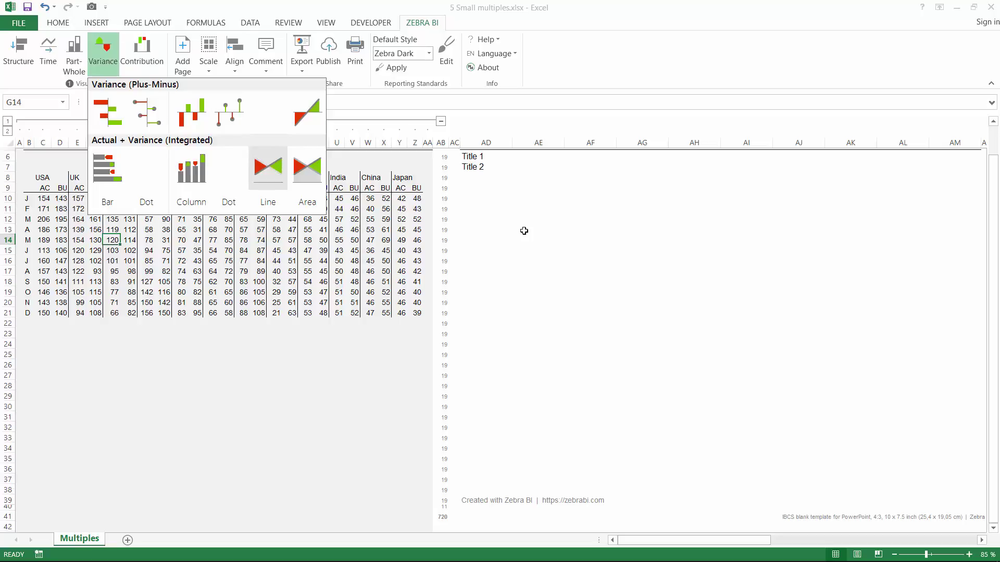
key("Return")
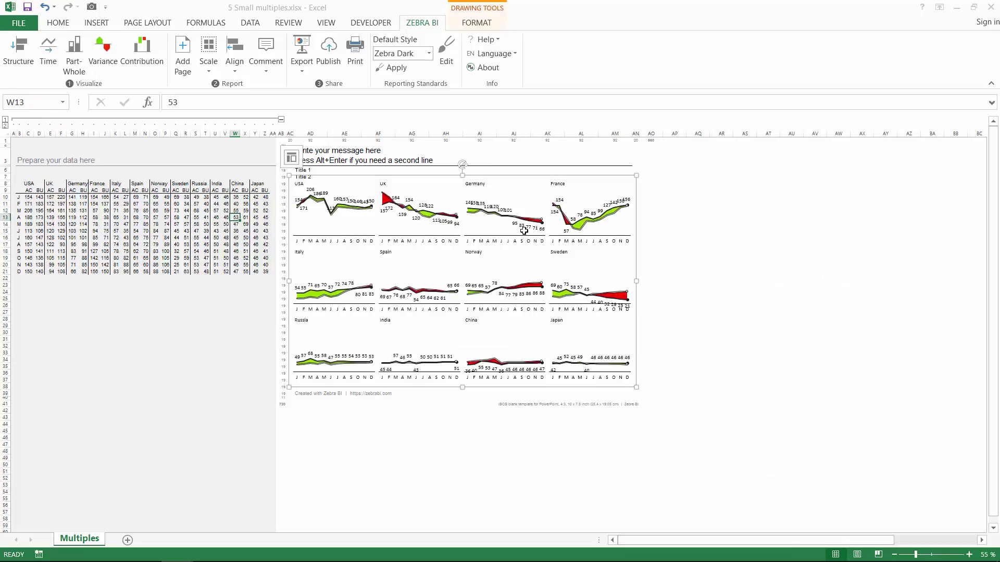
scroll(524, 231, "up", 1, "ctrl")
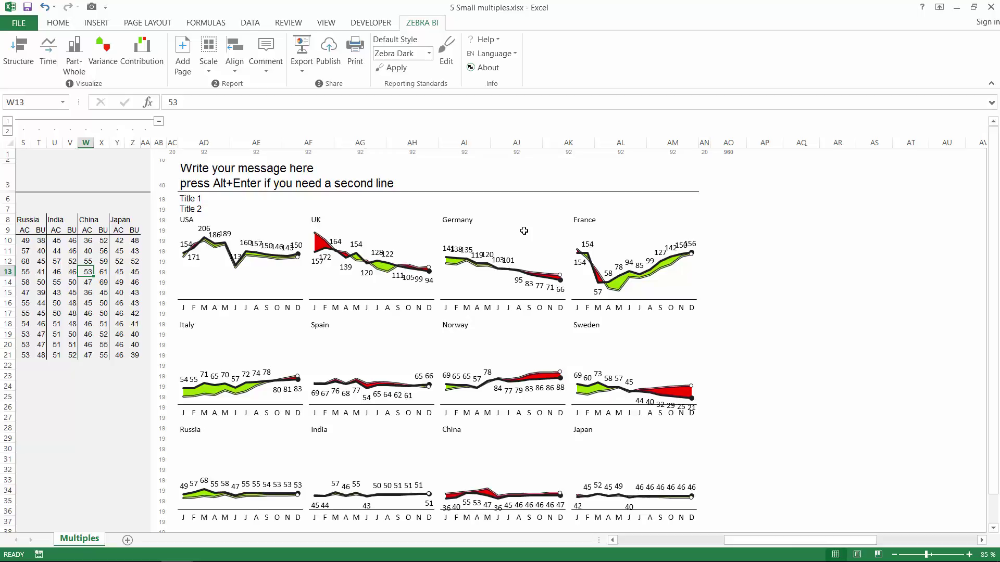
Set the actual label density of the line charts to First, Last, Min, Max for the whole report.
left_click(524, 231)
key("Tab")
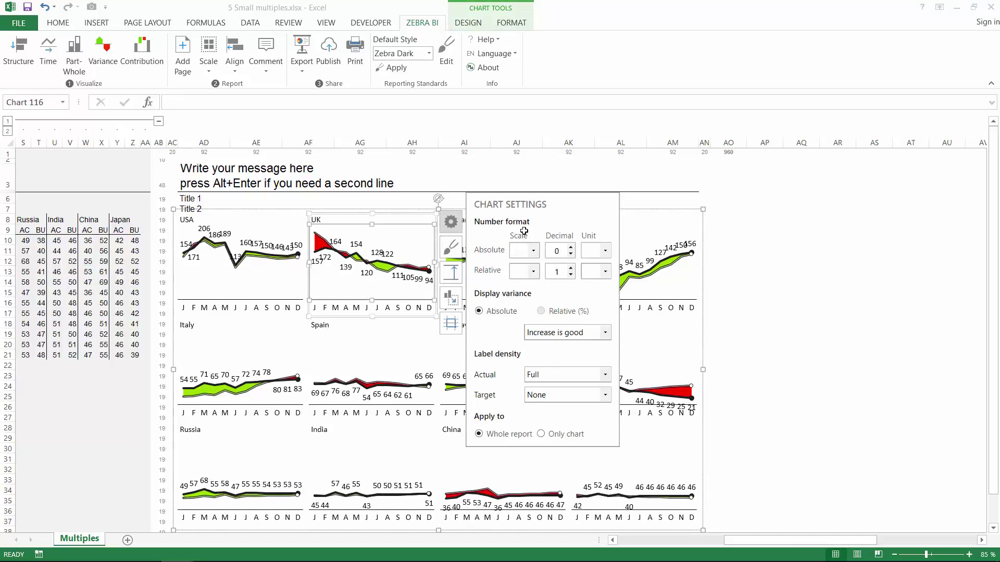
key("alt+Down")
key("Down")
key("Down")
key("Down")
key("Down")
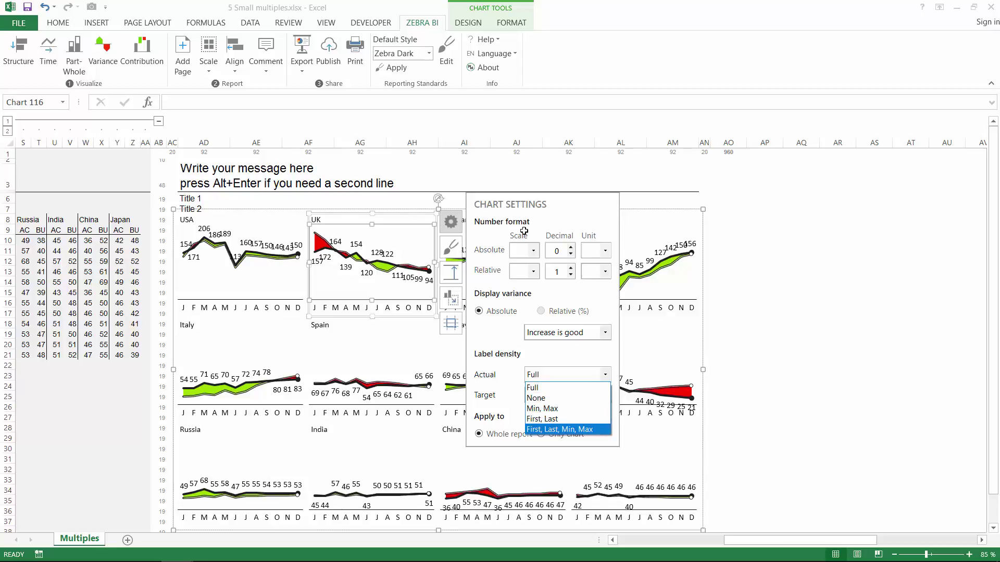
key("Return")
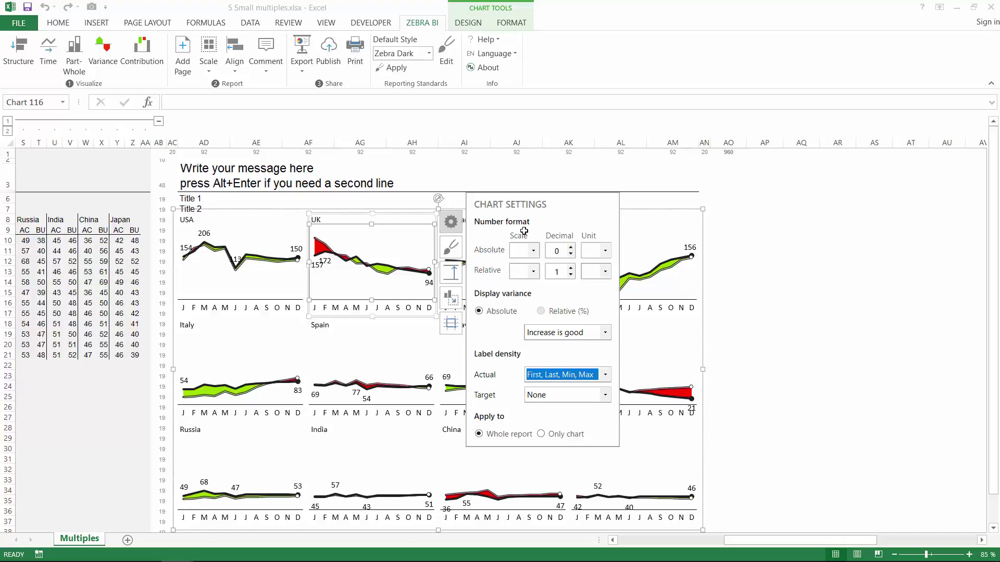
key("Escape")
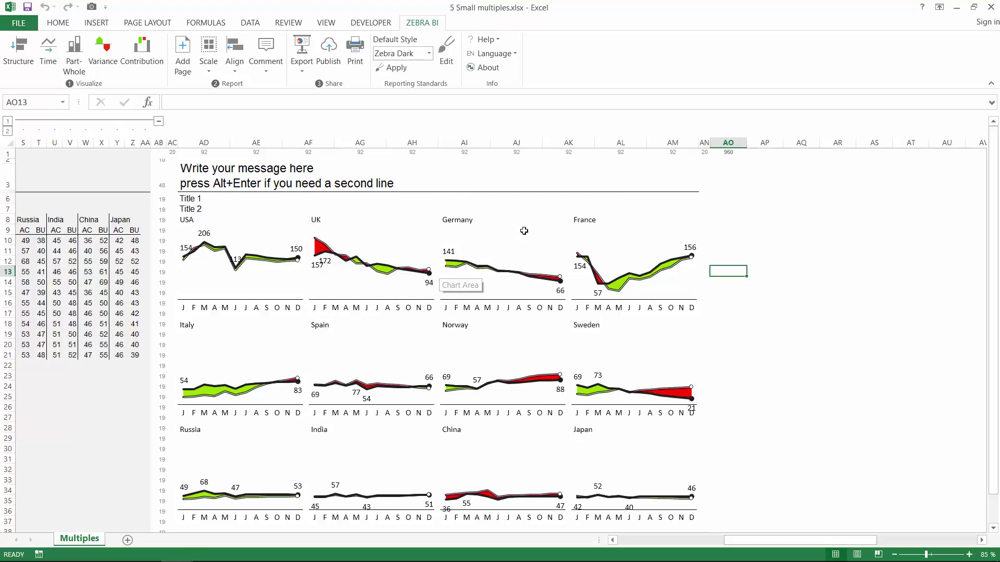
Sort the small multiples by the last actual value in descending order.
left_click(524, 231)
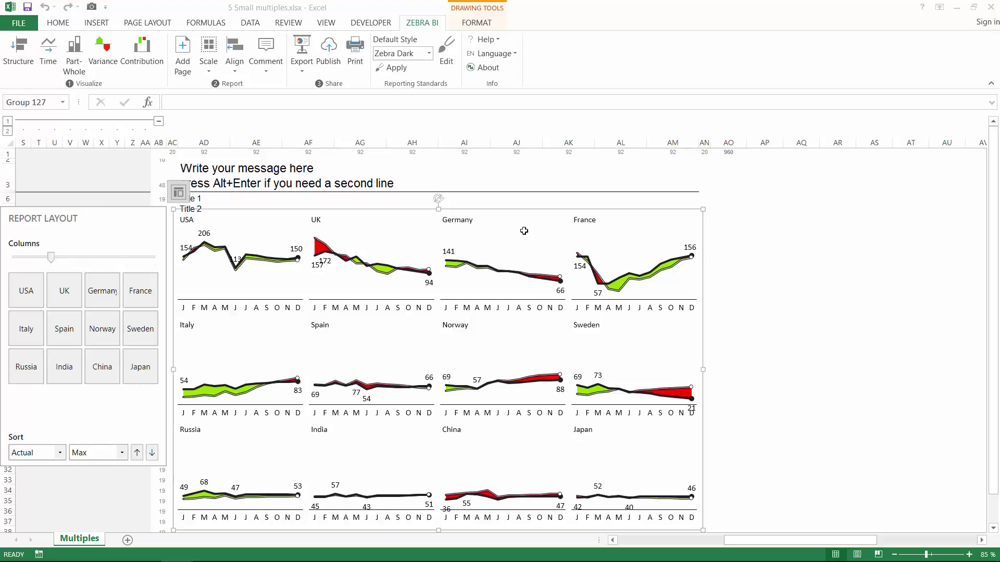
key("alt+Down")
key("Down")
key("Down")
key("Down")
key("Down")
key("Return")
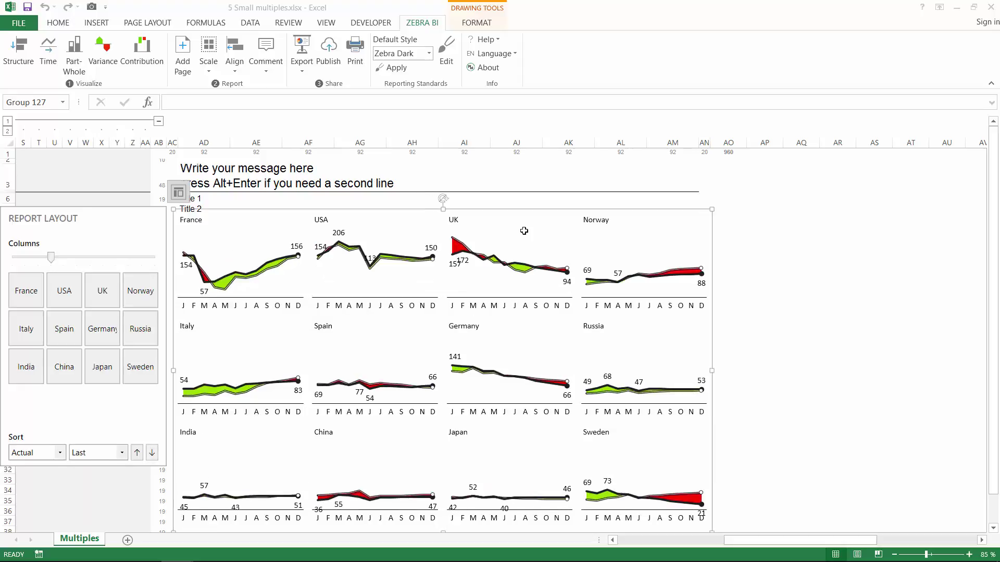
key("Escape")
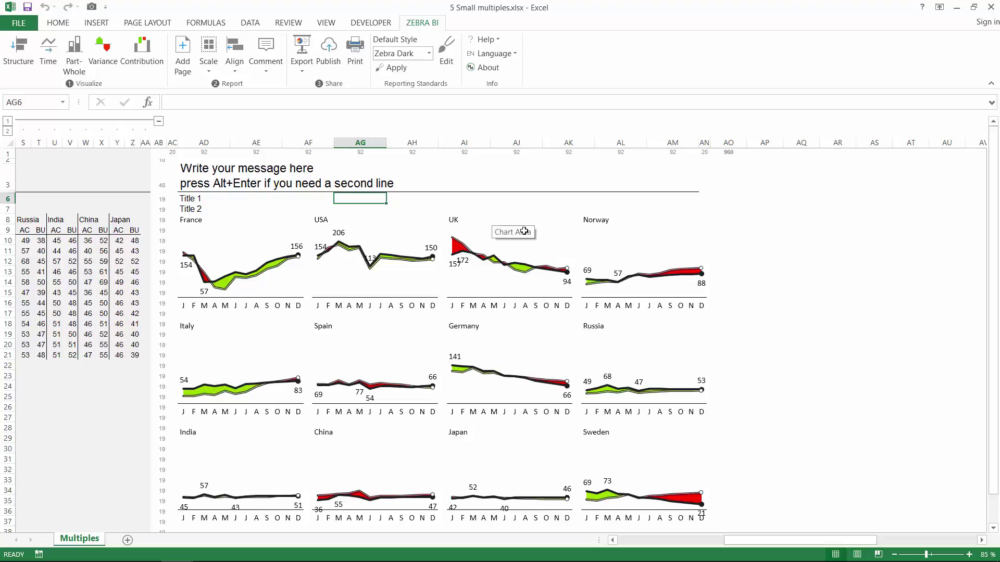
key("ctrl+z")
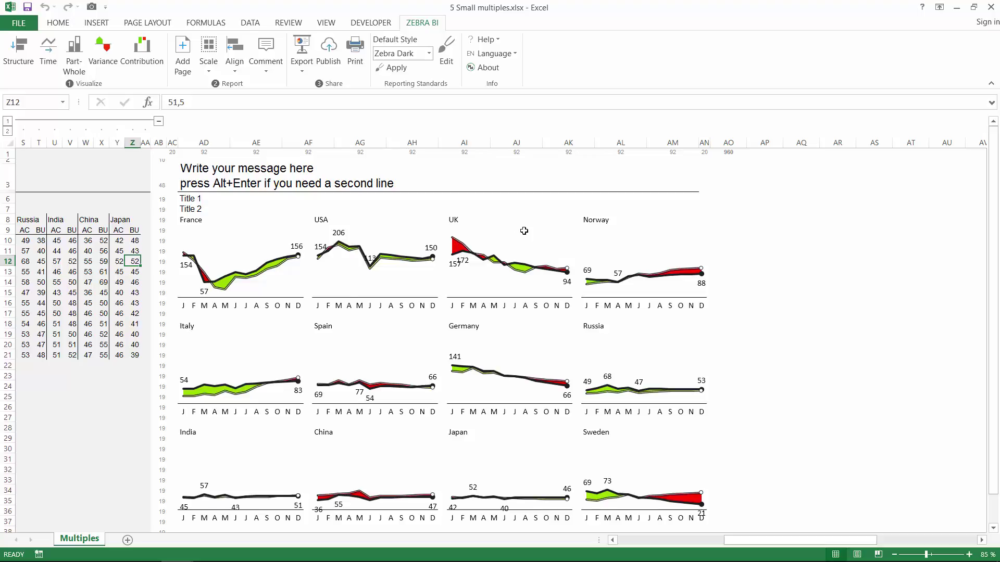
Replace the integrated line chart report with plus-minus variance area charts for all twelve countries from the data table.
left_click(524, 230)
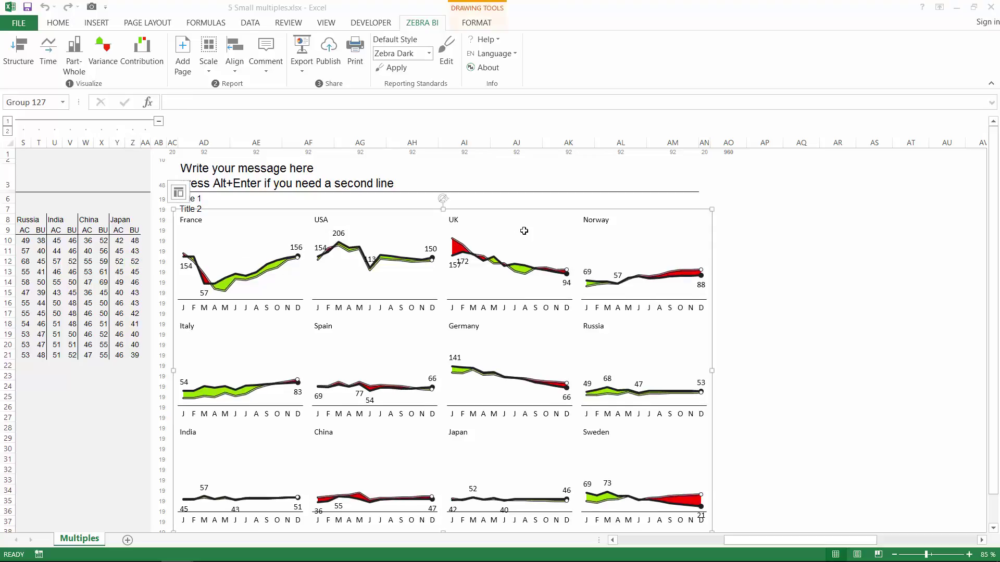
key("Delete")
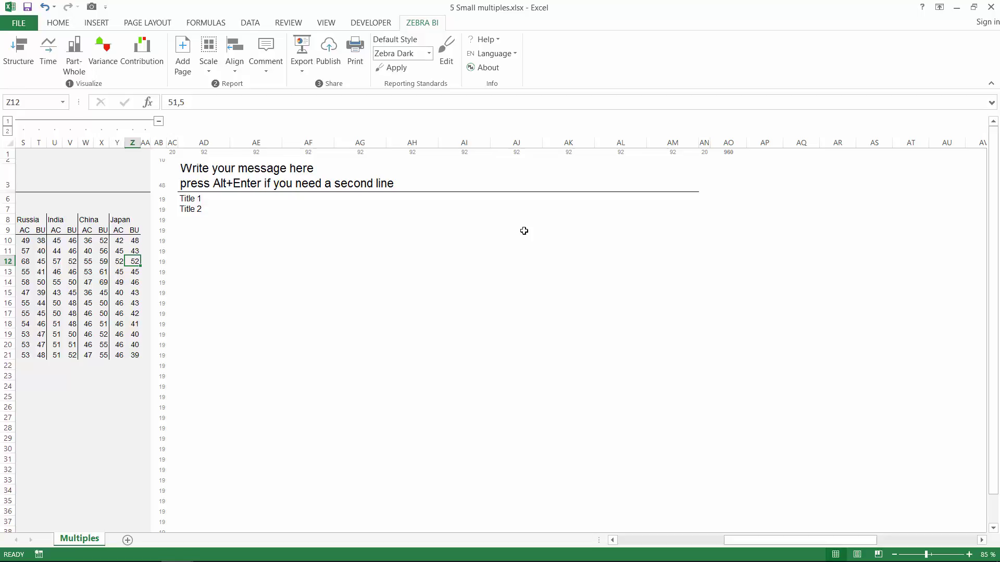
key("alt")
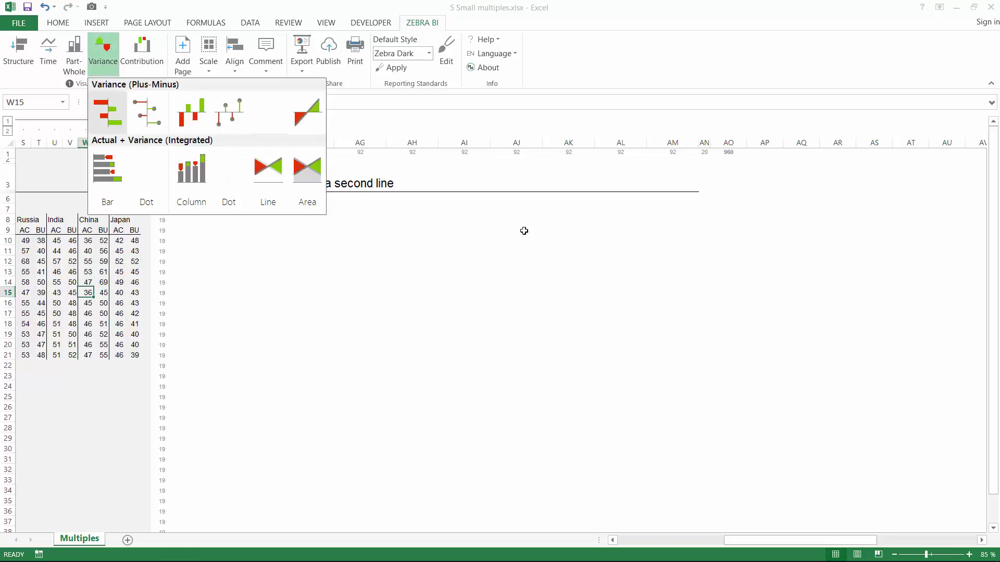
key("Left")
key("Left")
key("Right")
key("Right")
key("Right")
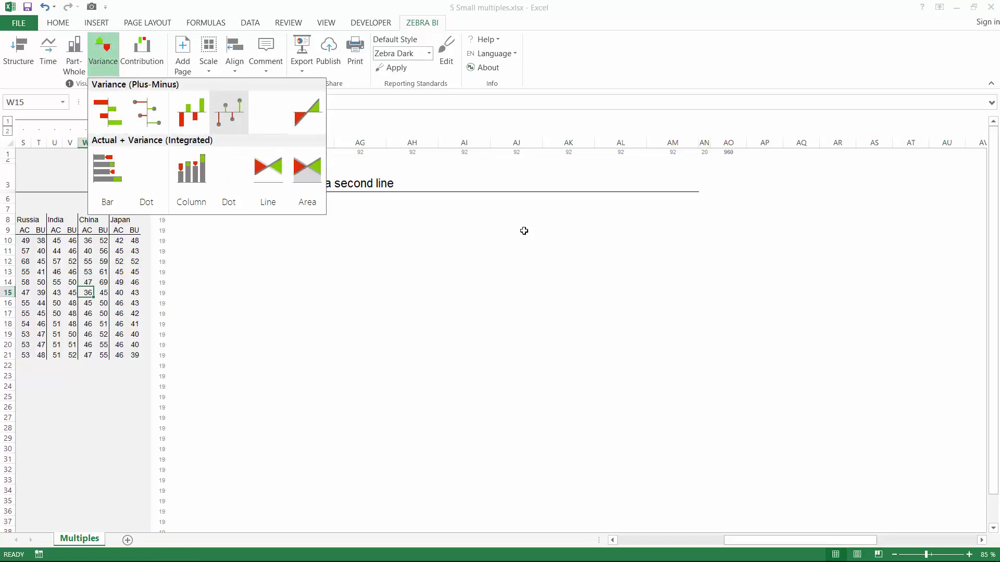
key("Escape")
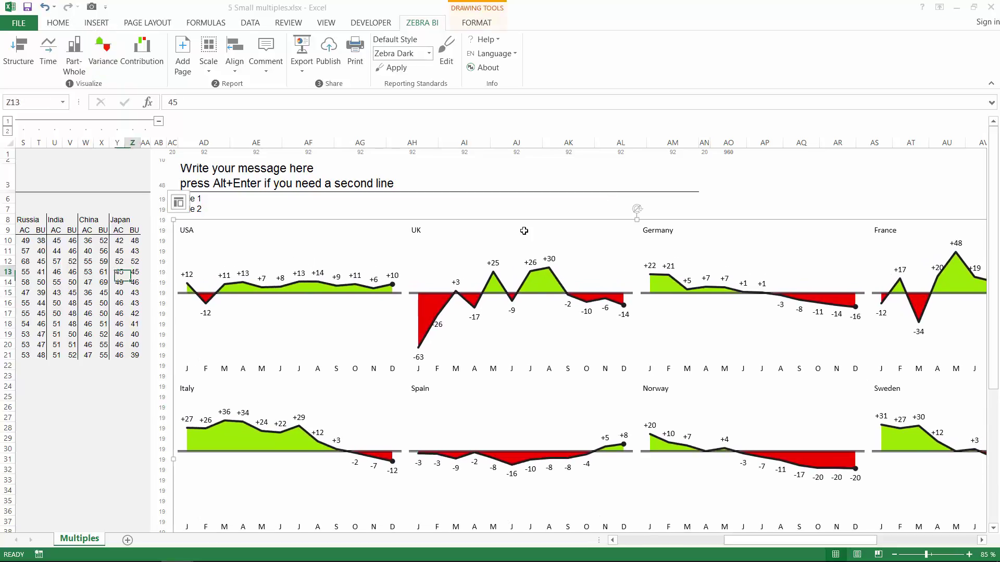
Fit the variance area charts to the template page and limit their labels to First, Last, Min, Max.
key("Escape")
scroll(524, 231, "down", 5)
left_click(524, 231)
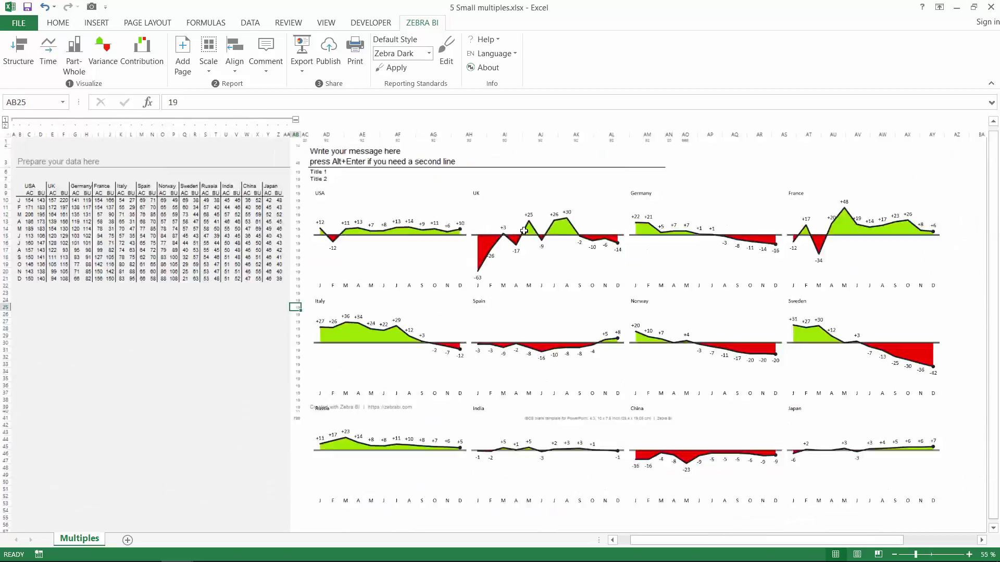
scroll(523, 230, "down", 3)
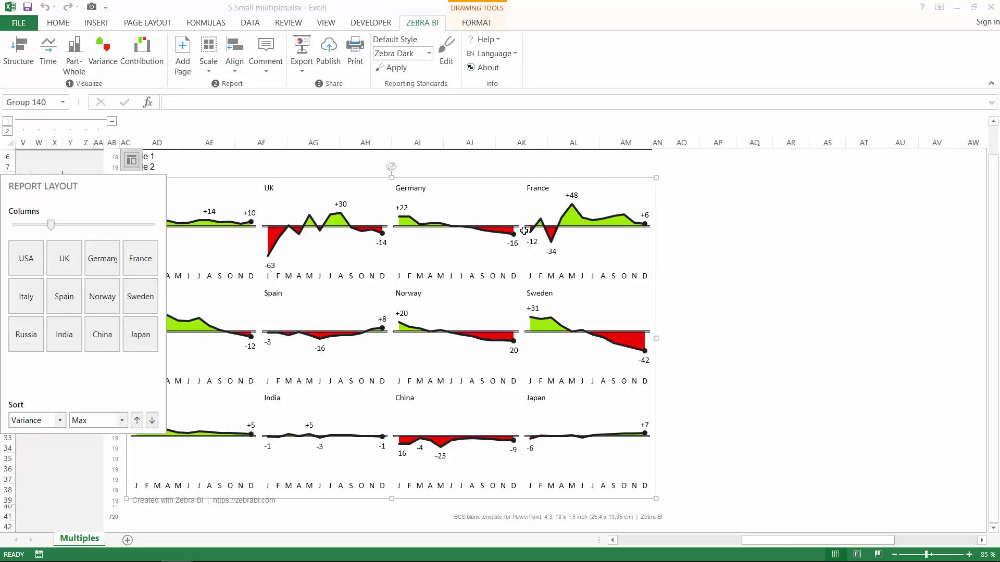
Sort the small multiples by average variance in descending order.
key("alt+Down")
key("Down")
key("Down")
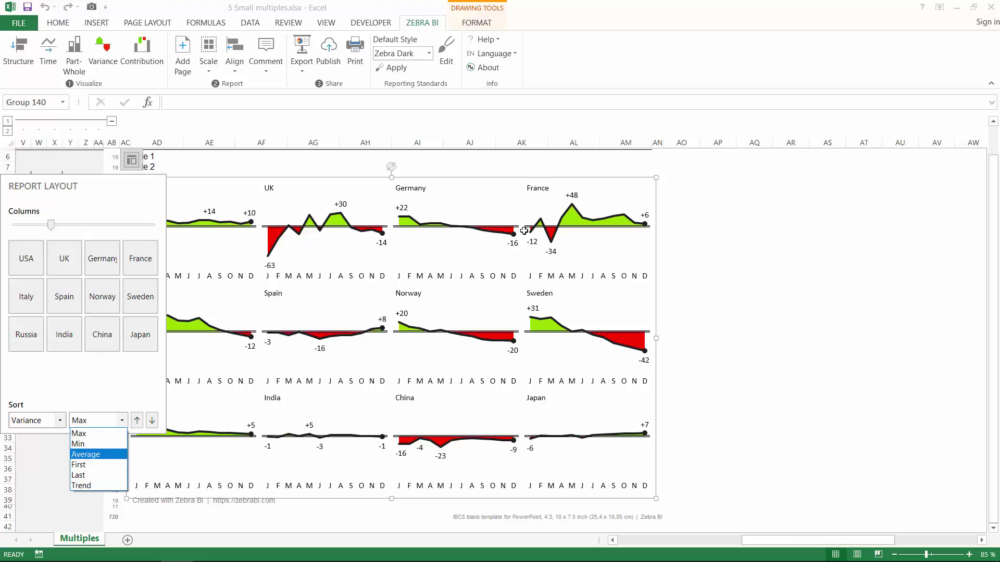
key("Return")
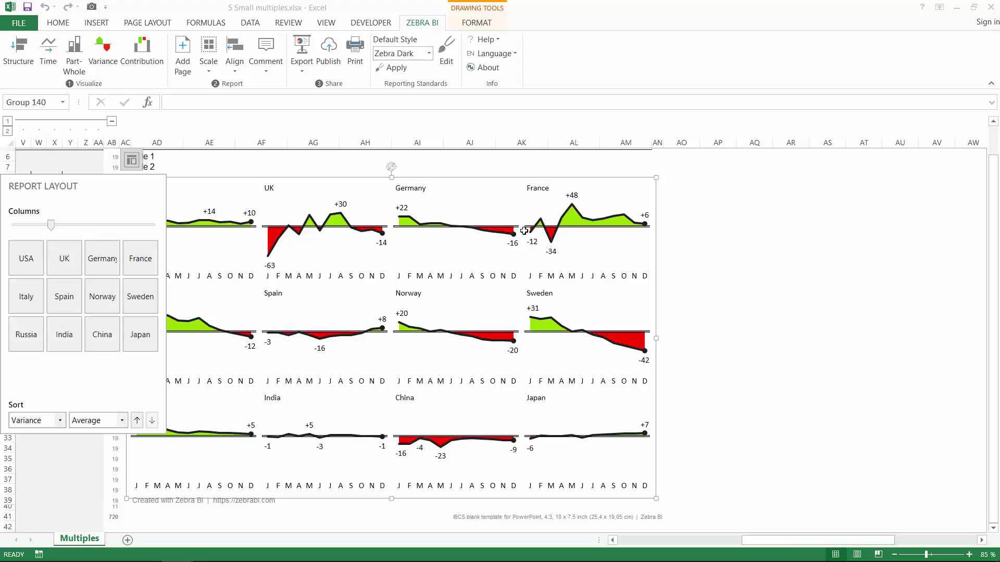
key("Escape")
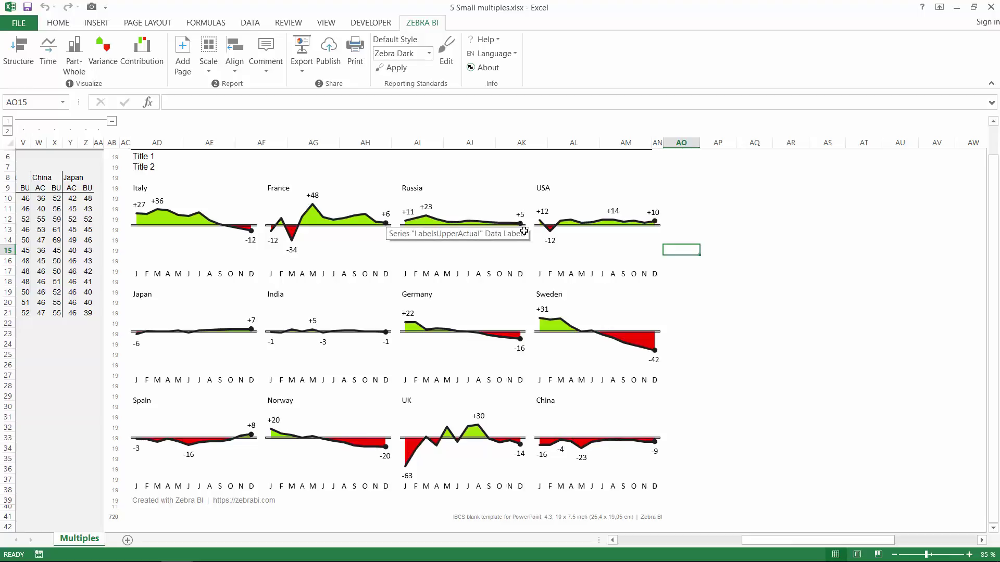
Replace the plus-minus area chart report with variance contribution column charts for all twelve countries from the data table.
left_click(524, 231)
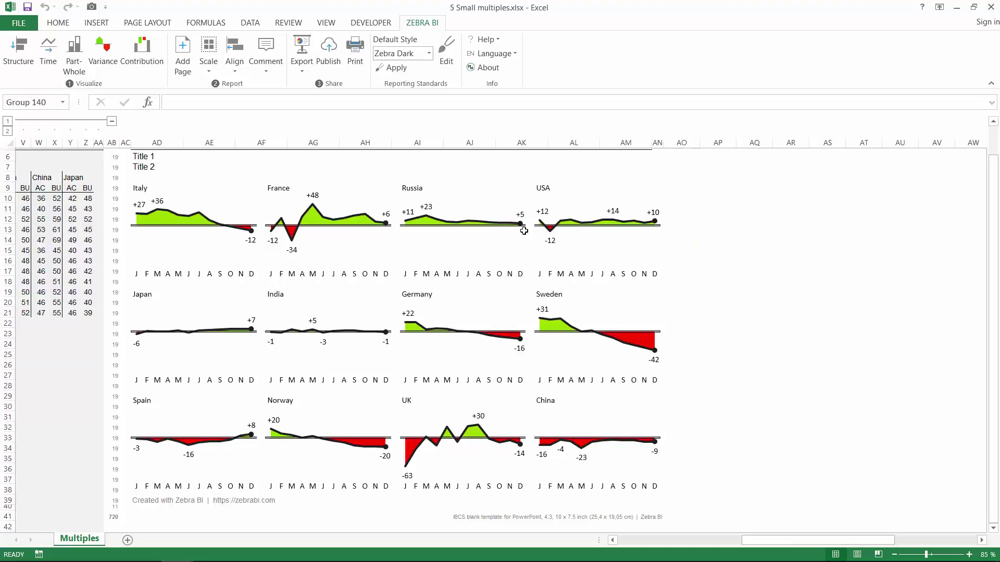
key("Delete")
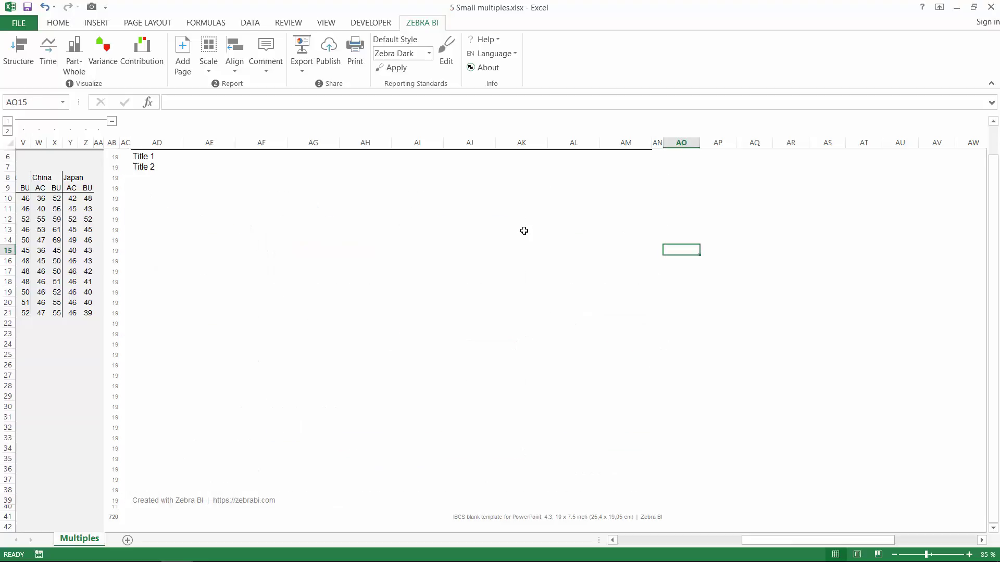
key("ctrl+Left")
key("ctrl+Left")
key("Up")
key("ctrl+Left")
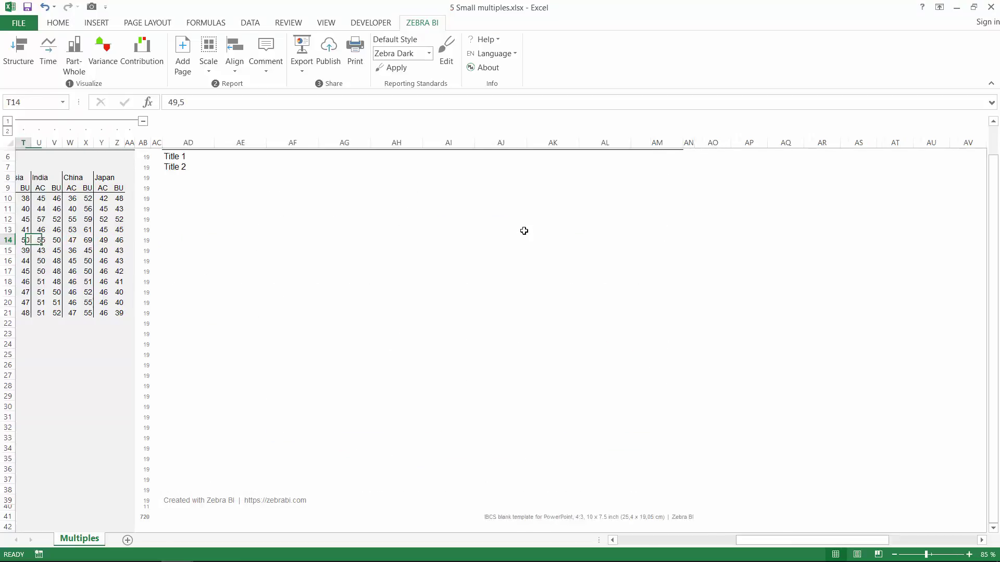
key("Right")
key("Right")
key("Right")
key("ctrl+shift+v")
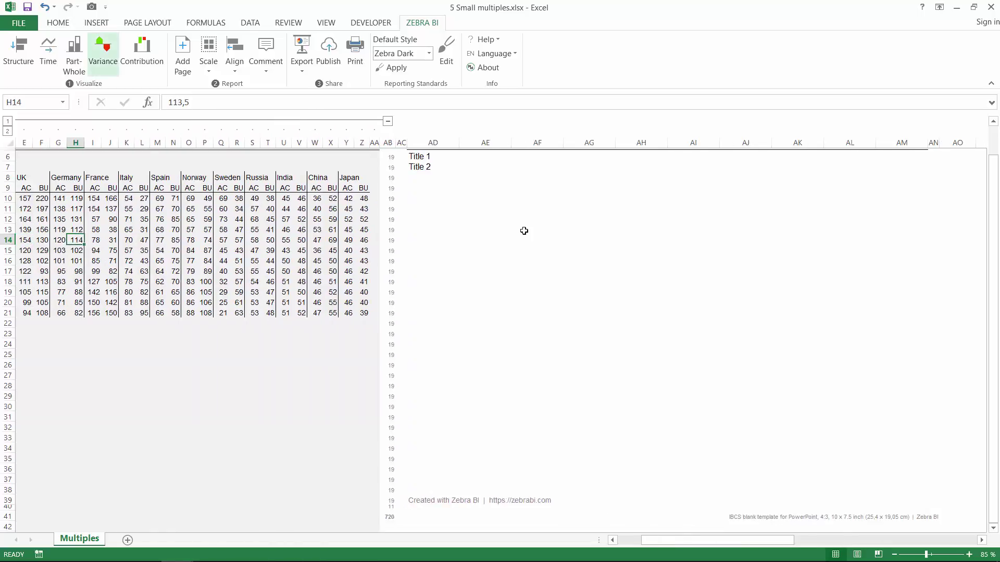
key("Escape")
key("Right")
key("Down")
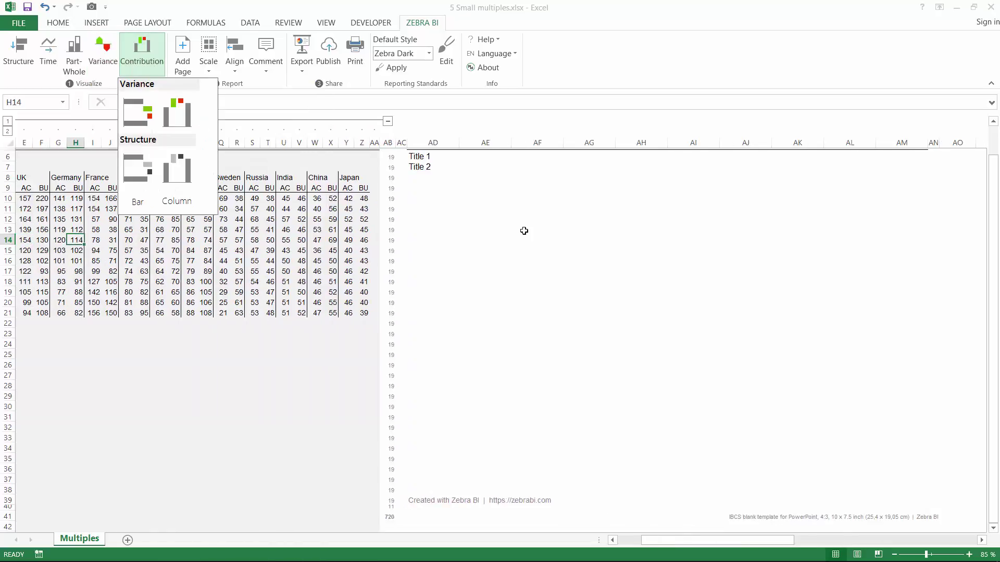
key("Escape")
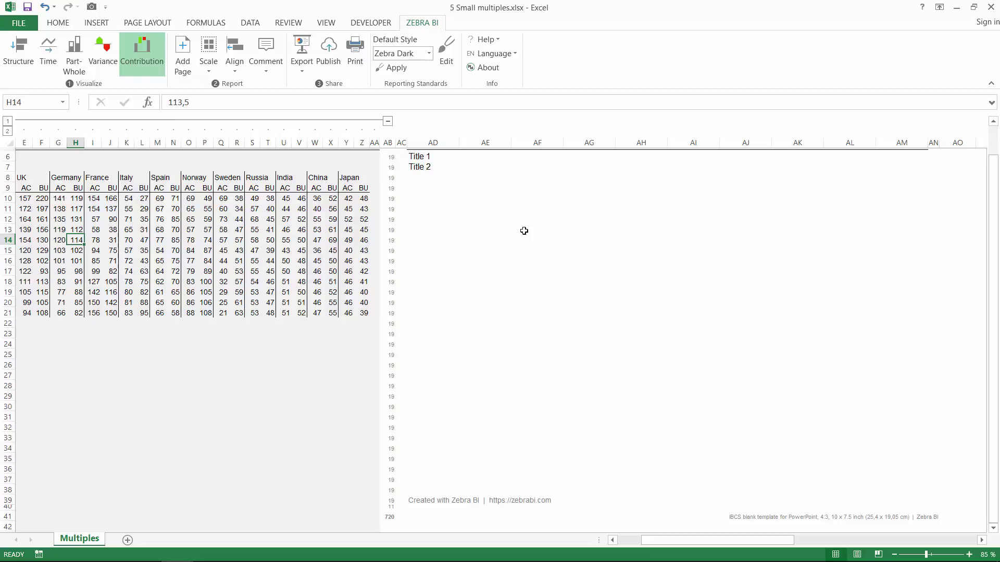
key("Return")
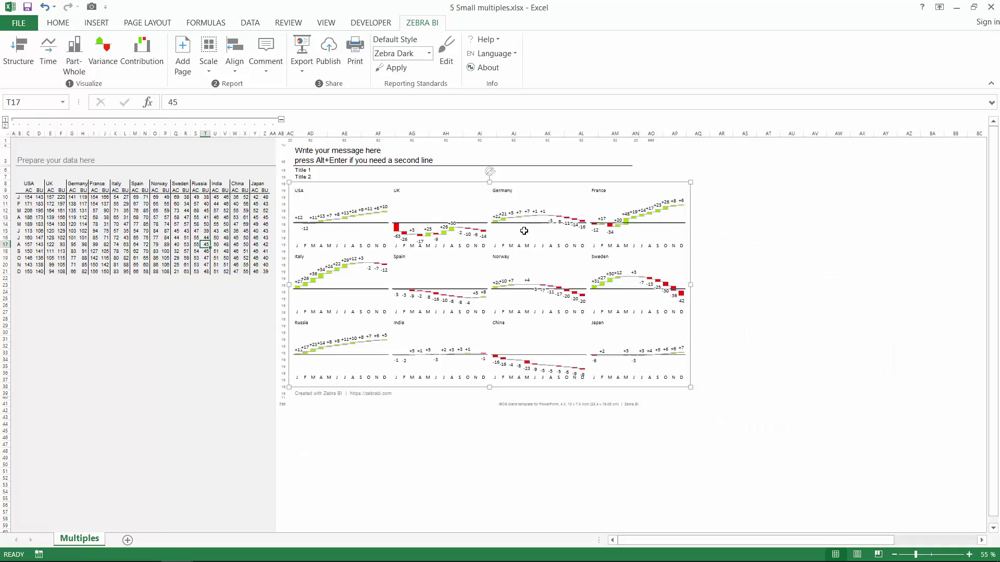
Set the contribution chart report's sorting to Contribution with the Max criterion.
scroll(524, 231, "up", 2, "ctrl")
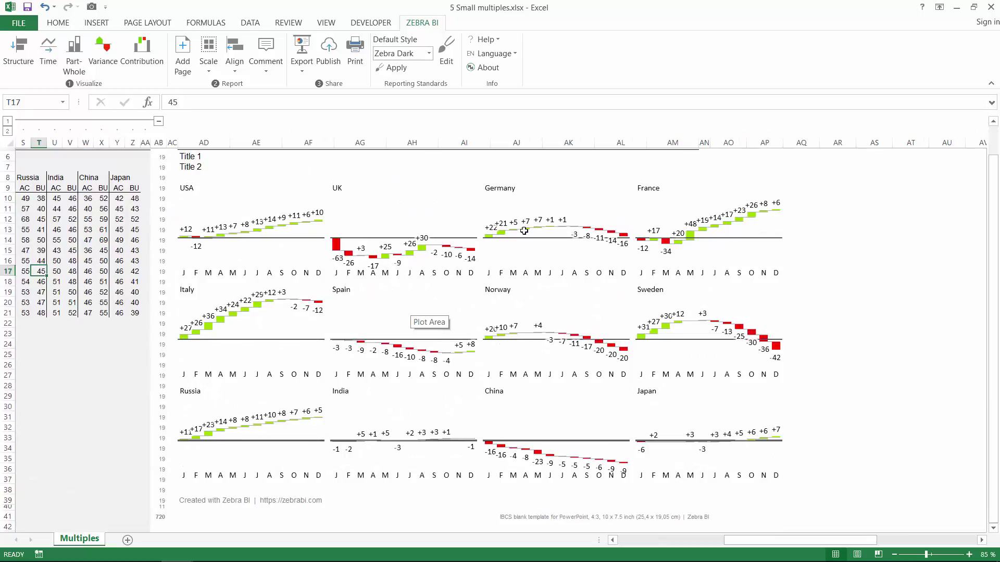
left_click(524, 231)
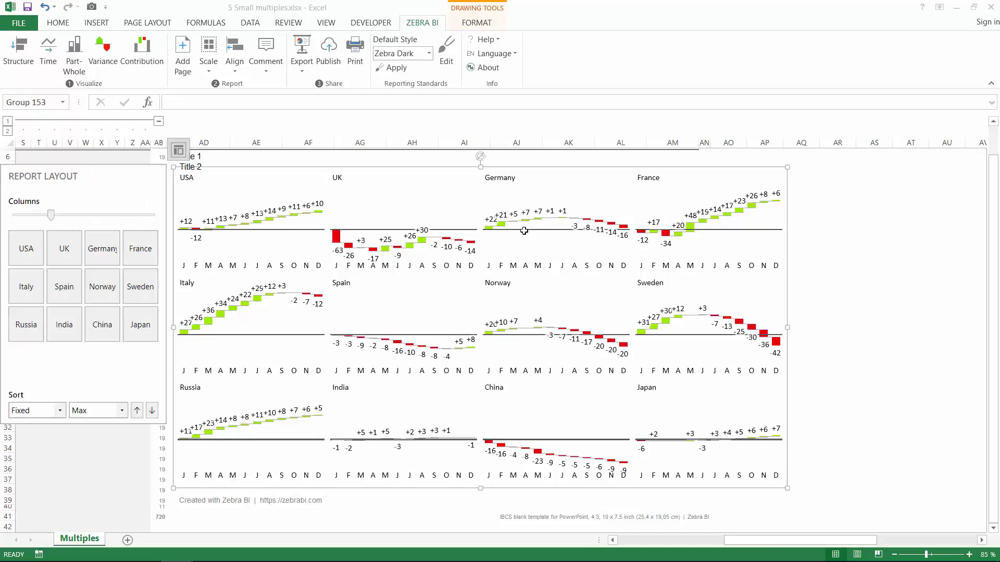
left_click(98, 410)
key("Up")
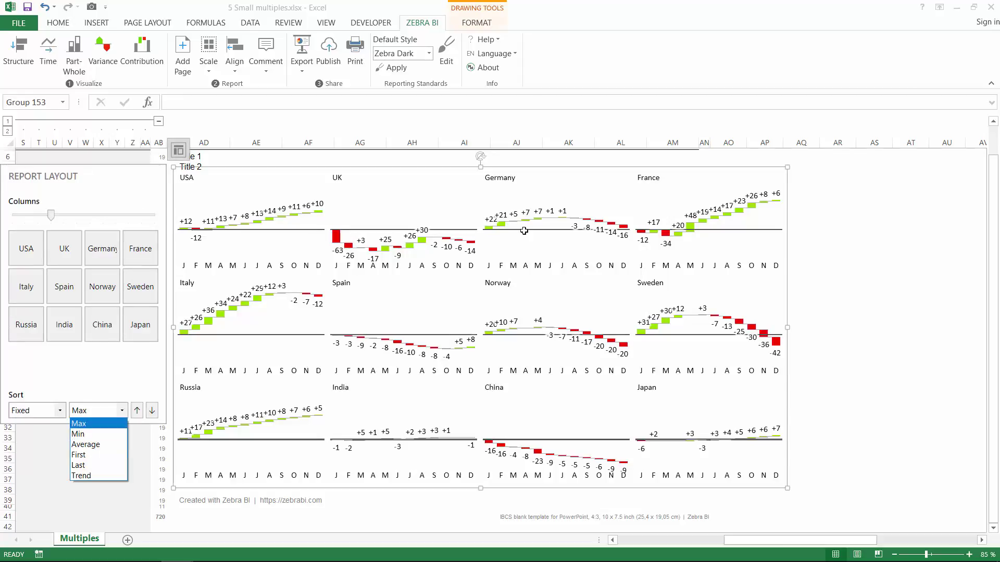
key("Return")
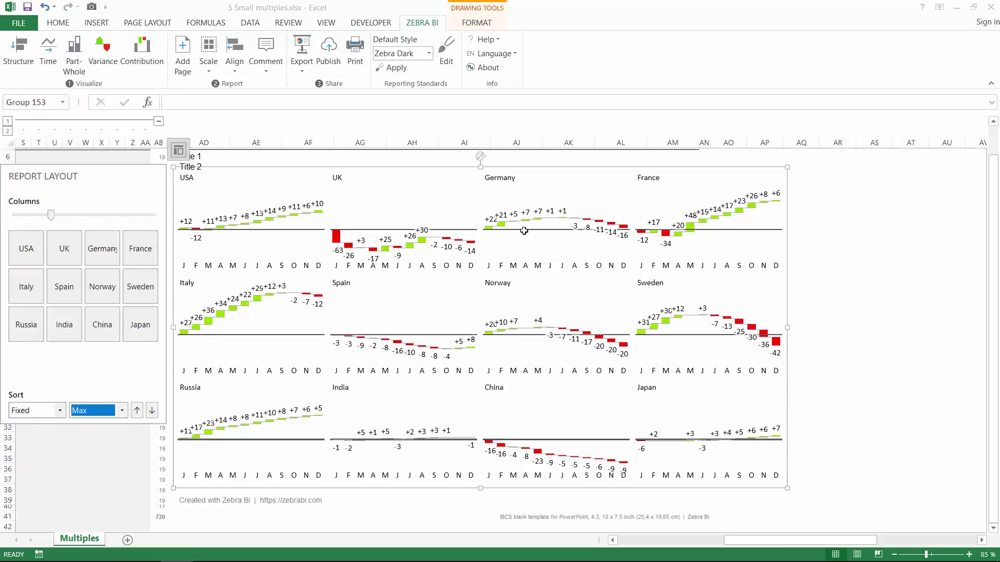
key("shift+Tab")
key("alt+Down")
key("Down")
key("Return")
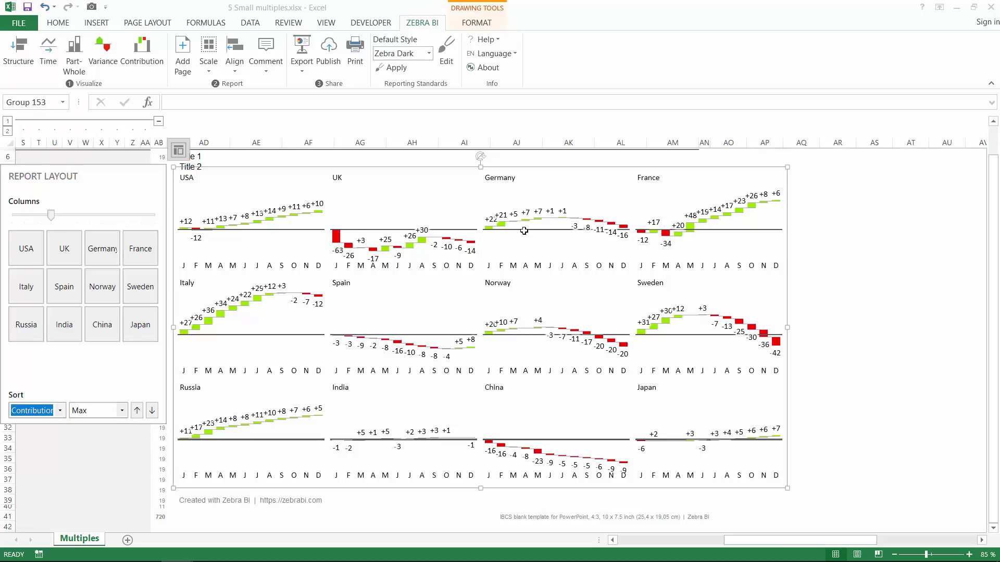
Sort the country small multiples in descending order by the average of their contribution values.
key("Tab")
key("alt+Down")
key("Down")
key("Down")
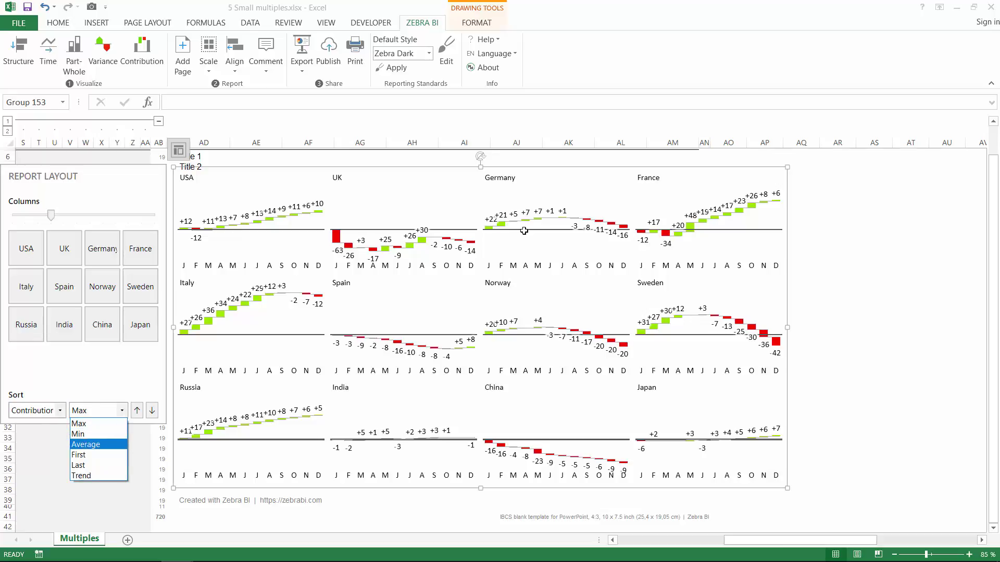
key("Return")
key("Tab")
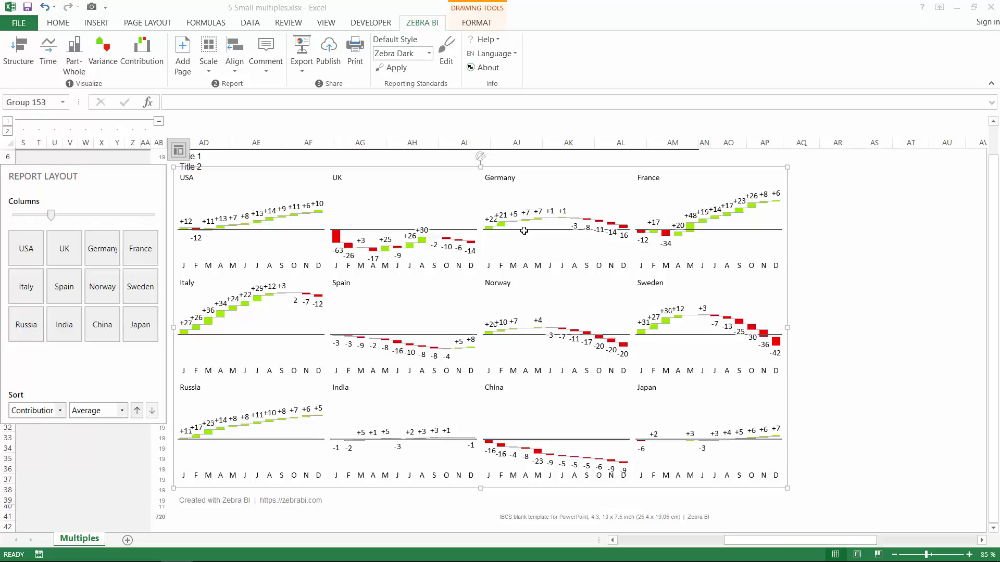
key("space")
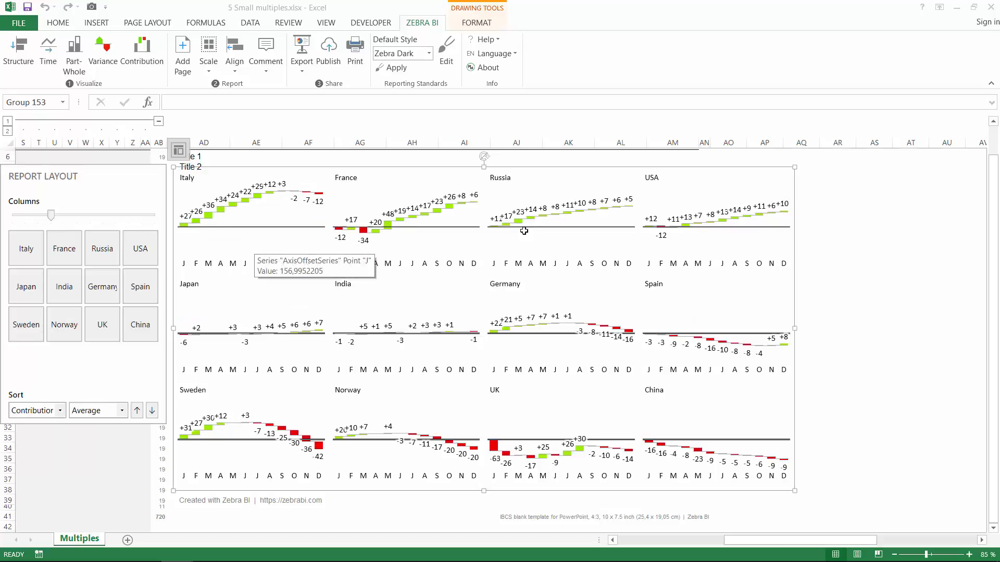
key("Escape")
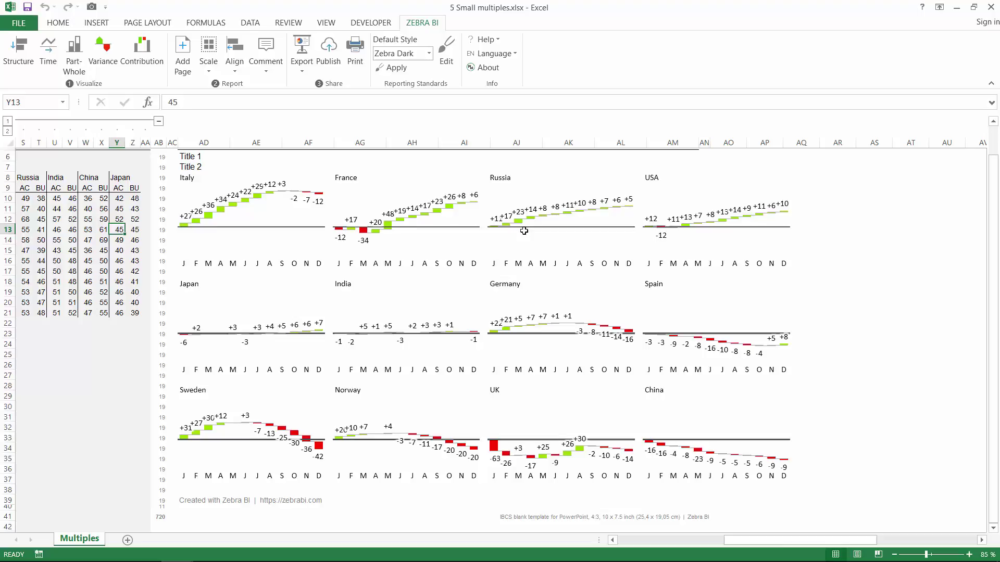
Copy the Zebra Dark chart style as a new style named "Zebra small".
mouse_move(772, 462)
left_click(524, 231)
key("Escape")
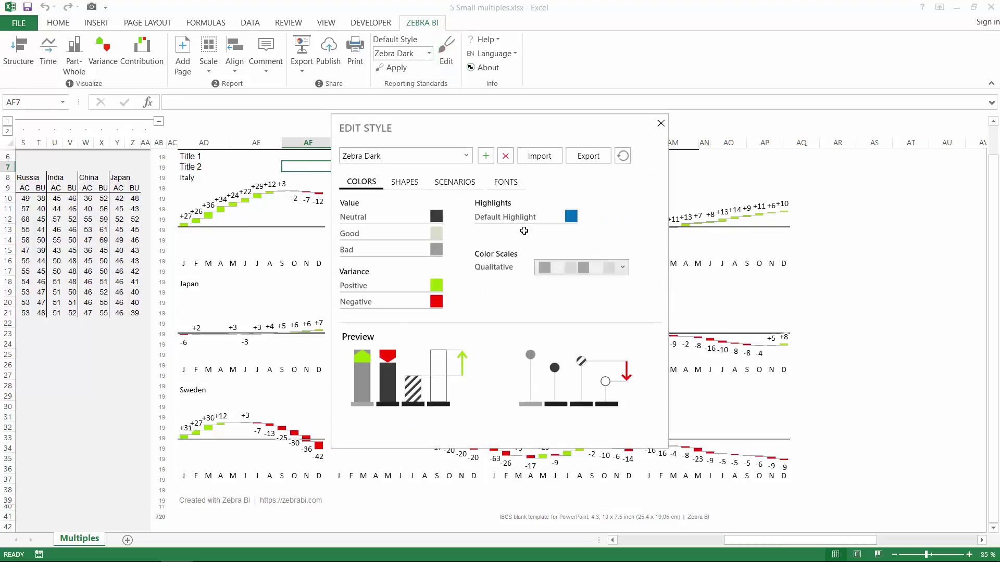
key("Tab")
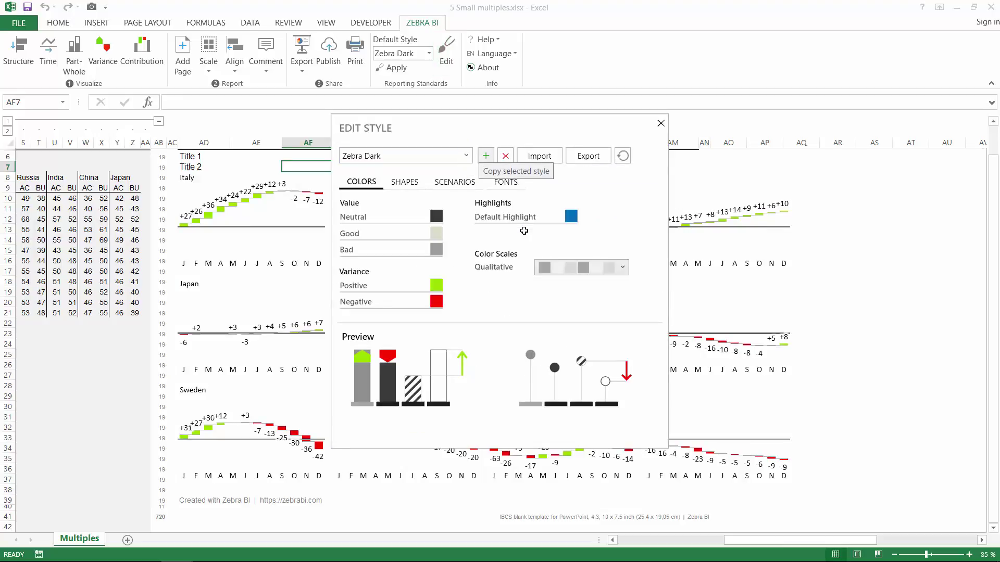
key("Return")
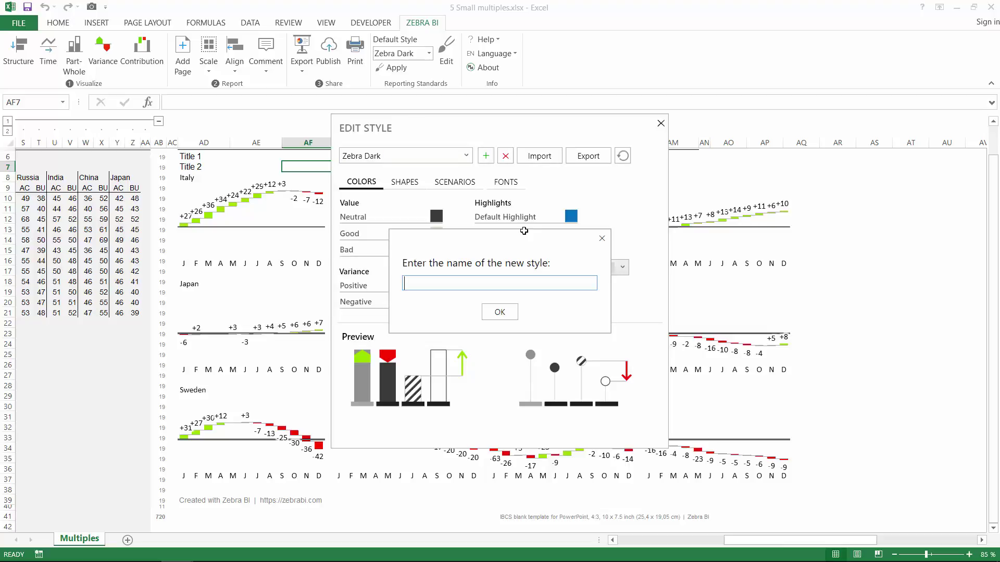
type("Zebra small")
key("Return")
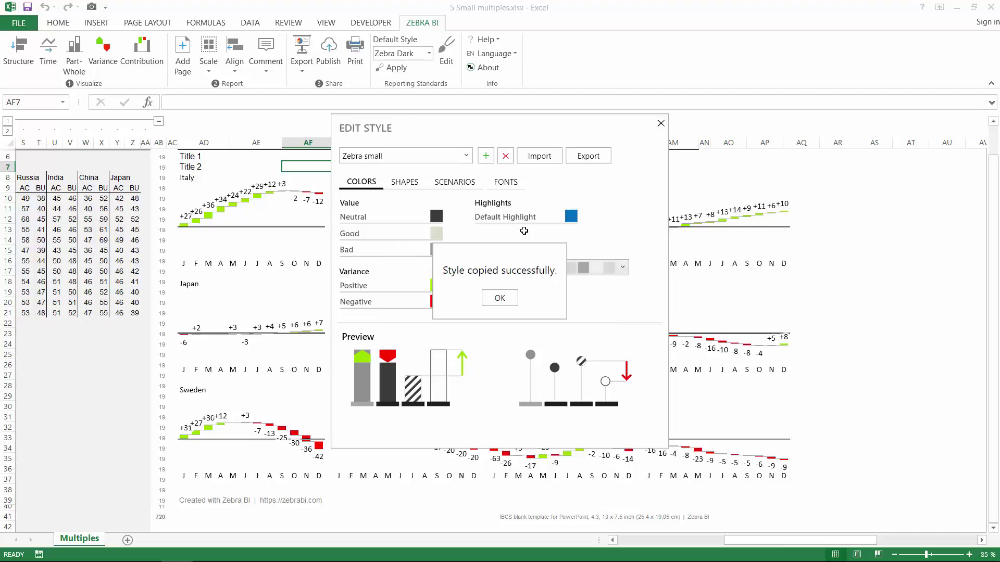
key("Return")
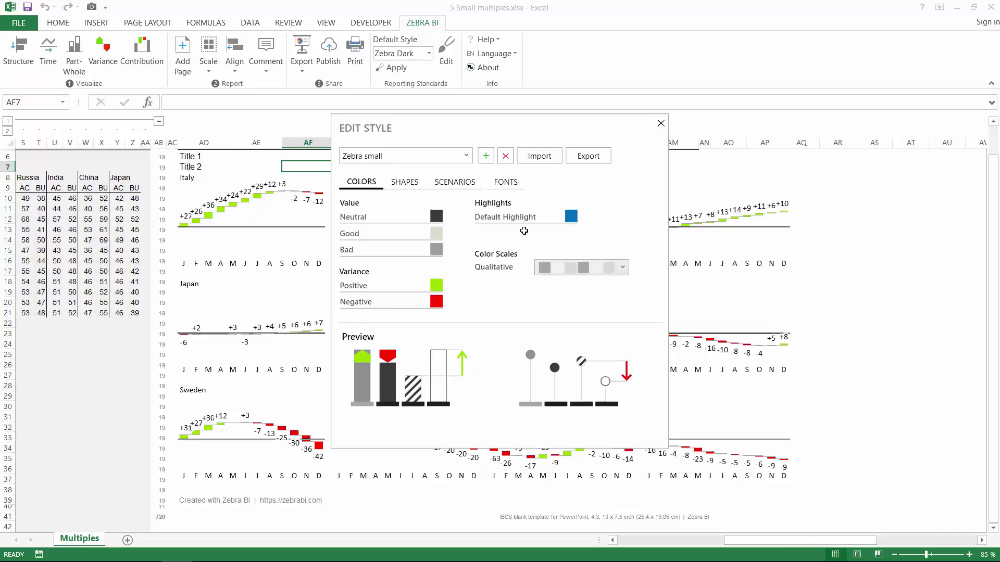
Set the Labels and Axes font sizes to 9 in the Zebra small style and save it.
key("ctrl+shift+Tab")
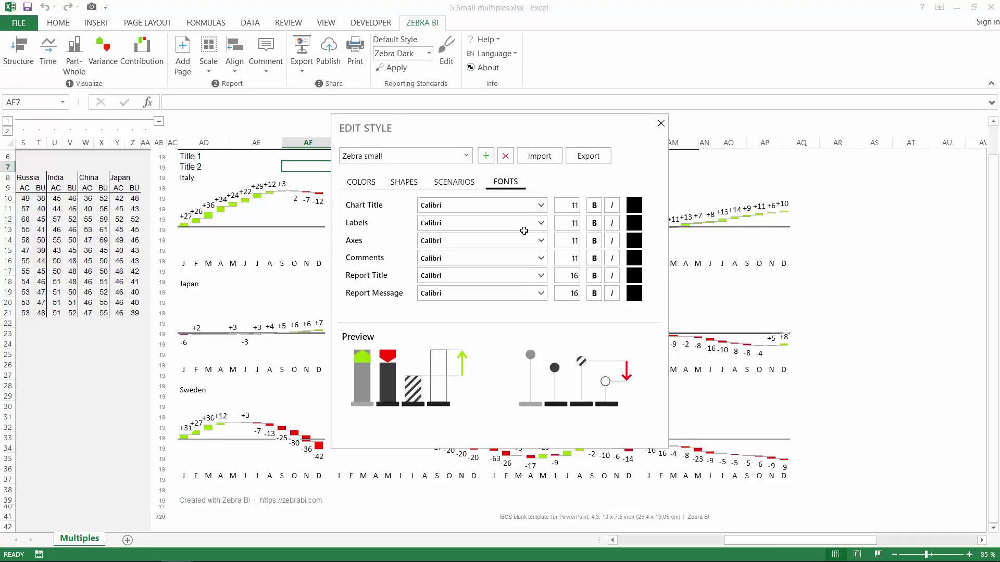
key("Tab")
key("shift+End")
type("9")
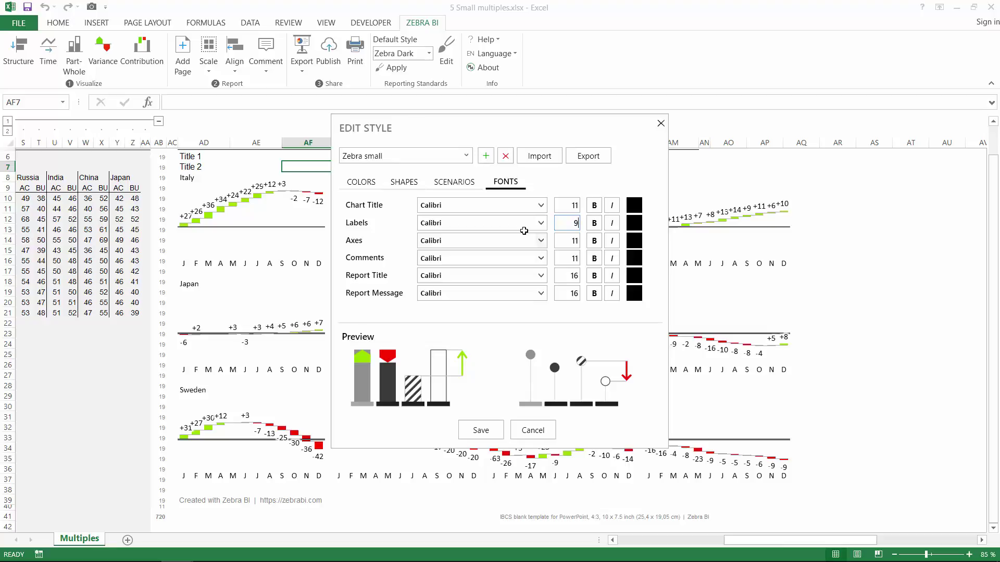
key("shift+End")
type("9")
key("Return")
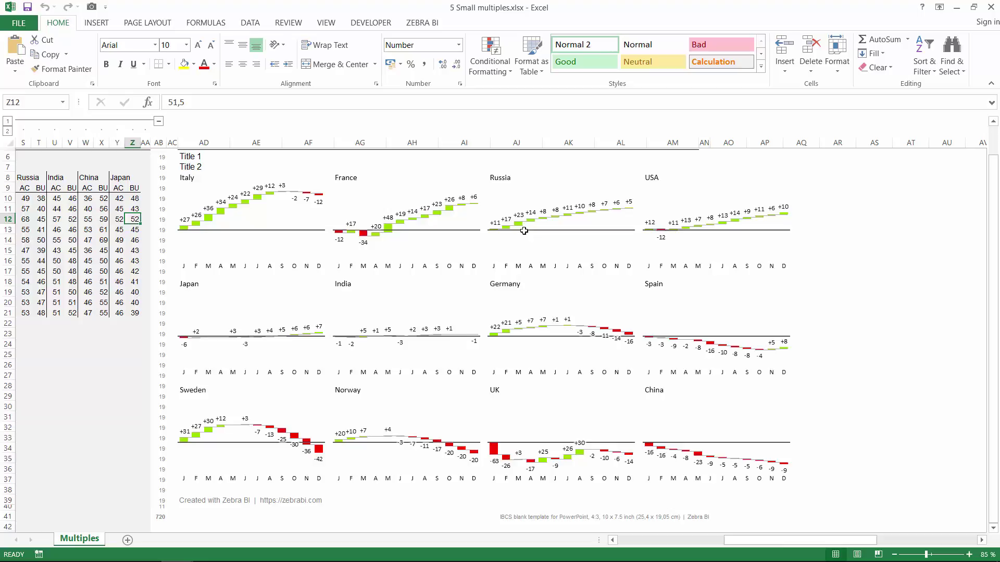
key("Return")
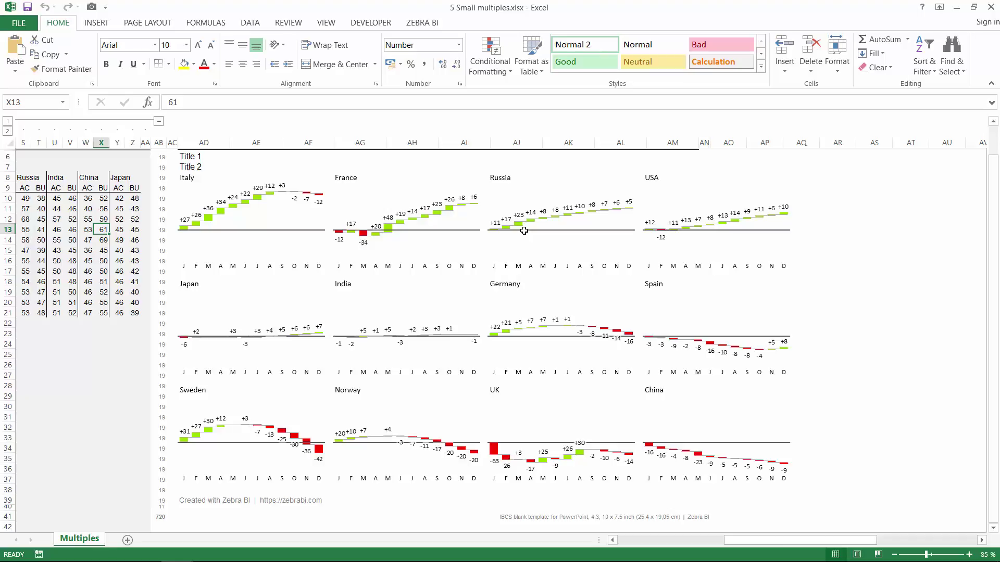
Close 5 Small multiples.xlsx without saving and open 6 Market share trends.xlsx from the 11 Monthly variances folder in File Explorer.
key("alt+F4")
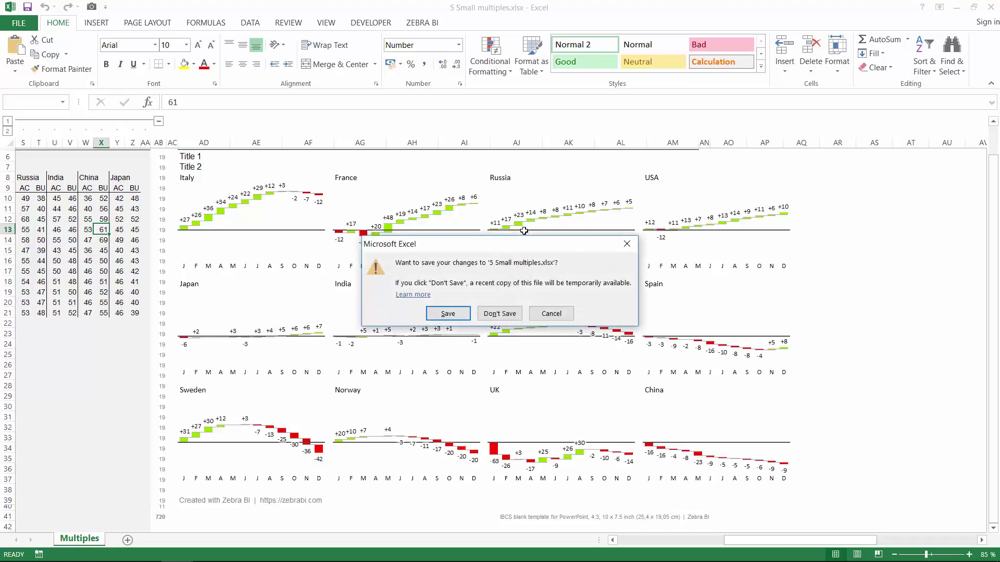
key("Tab")
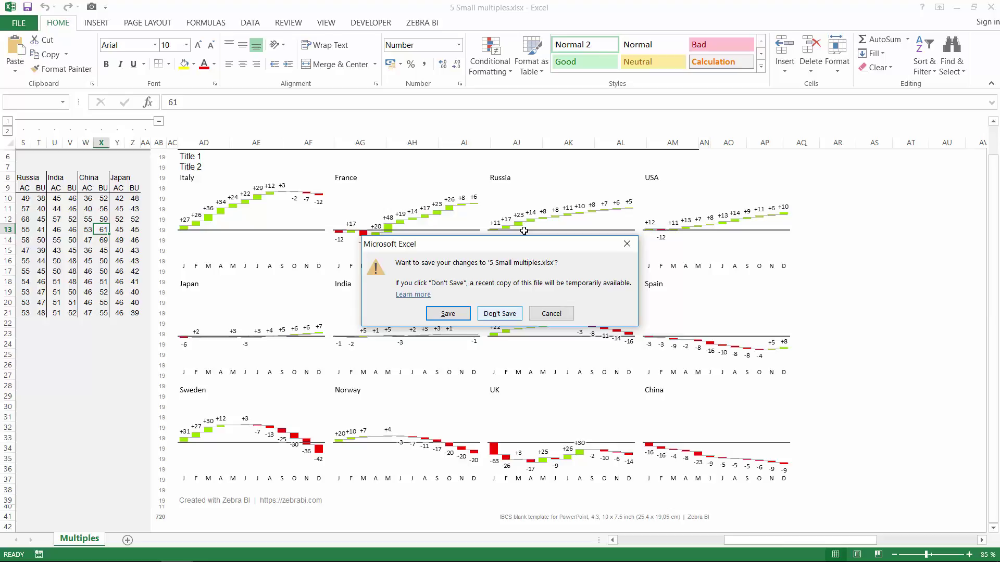
key("Return")
key("alt+Tab")
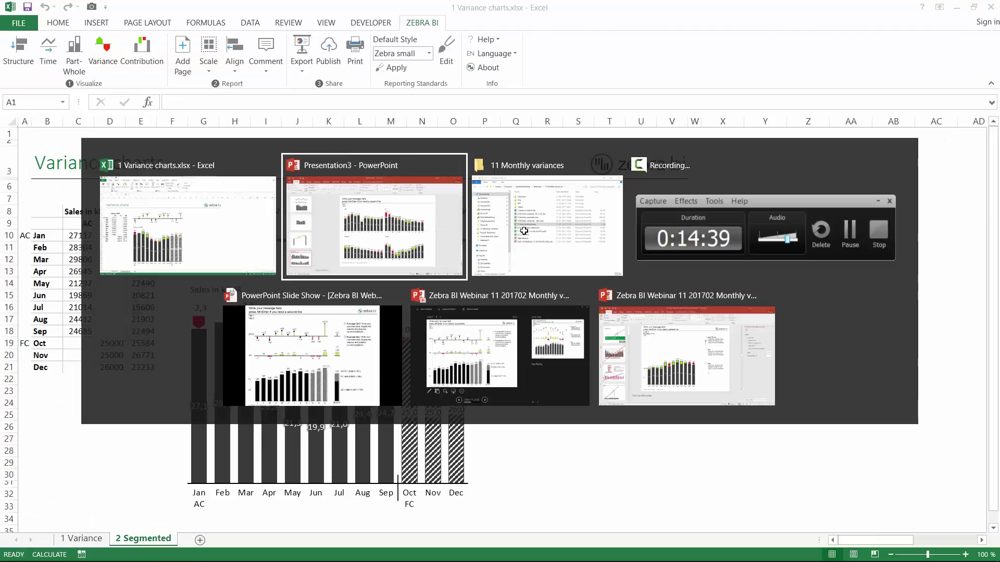
key("alt+Tab")
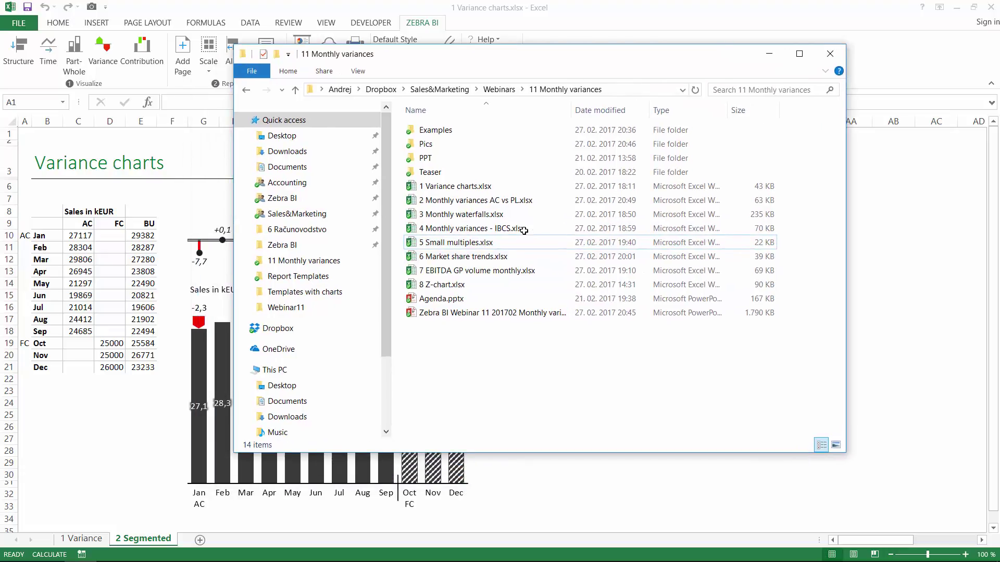
key("Down")
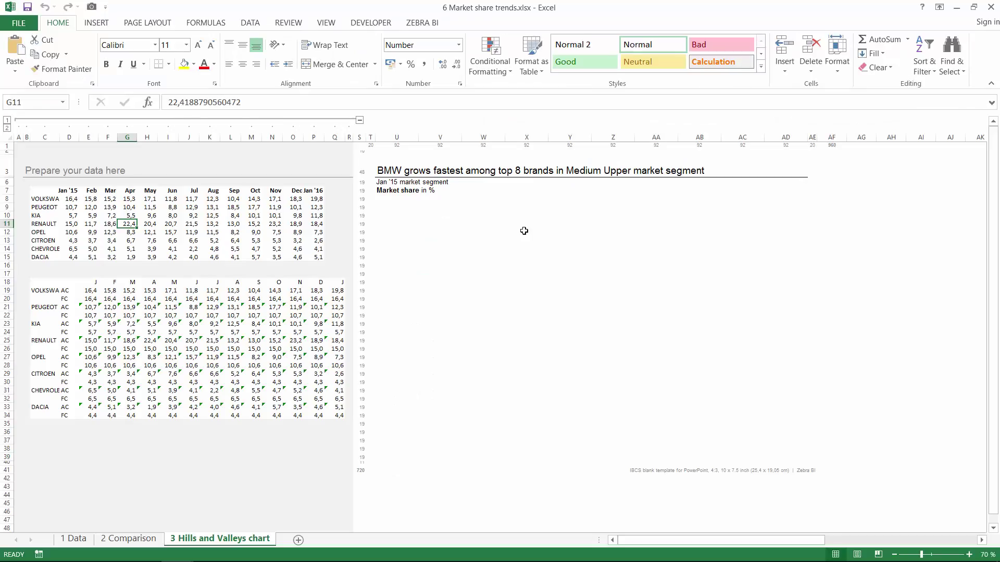
key("Right")
key("Right")
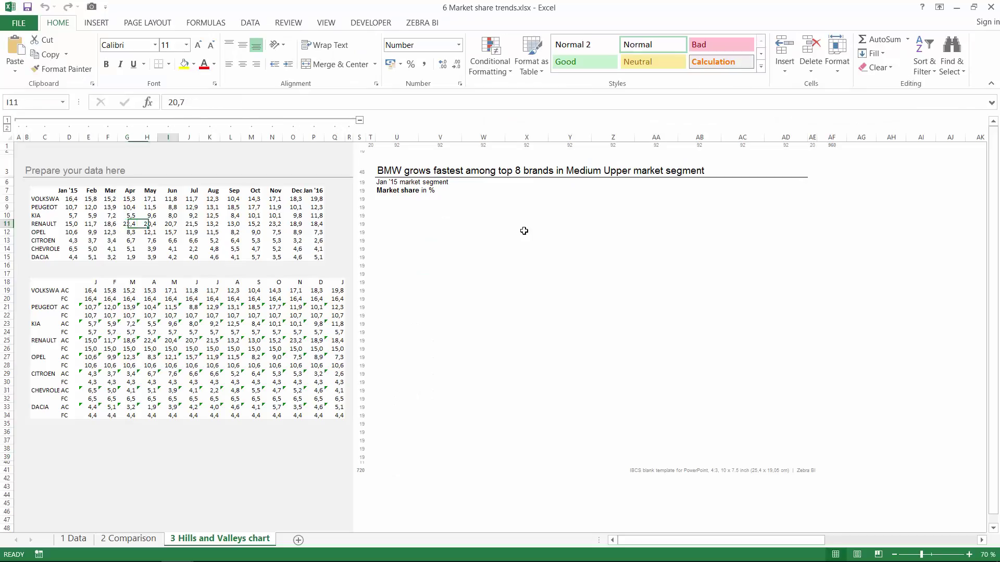
key("Left")
key("Left")
key("Left")
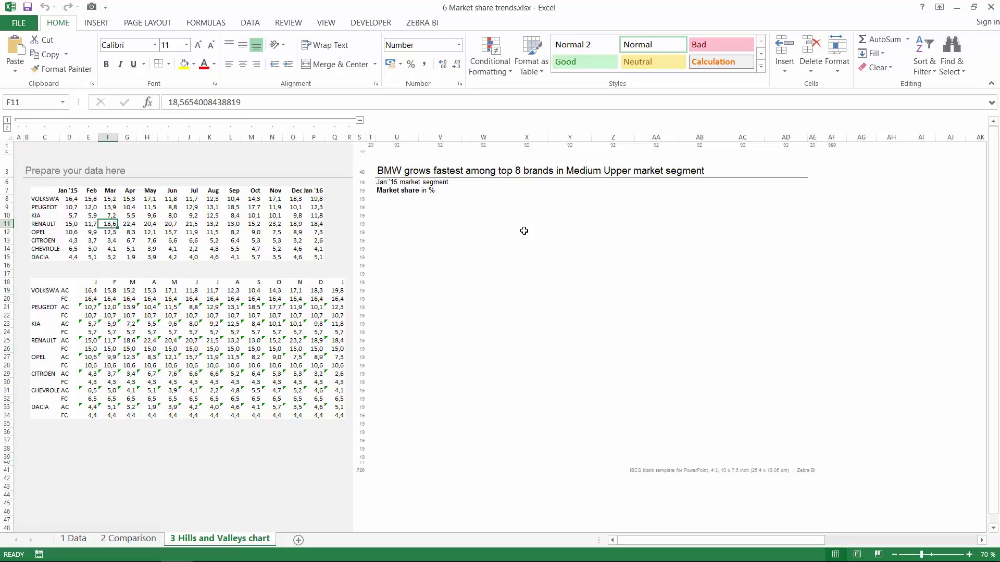
Insert a time line chart from the Volkswagen market share data with its month headers in C7:P8.
key("Up")
key("Up")
key("Up")
key("Up")
key("Left")
key("Left")
key("Left")
key("shift+Down")
key("shift+Right")
key("shift+Right")
key("shift+Right")
key("shift+Right")
key("shift+Right")
key("shift+Right")
key("shift+Right")
key("shift+Right")
key("shift+Right")
key("shift+Right")
key("shift+Right")
key("shift+Right")
key("shift+Right")
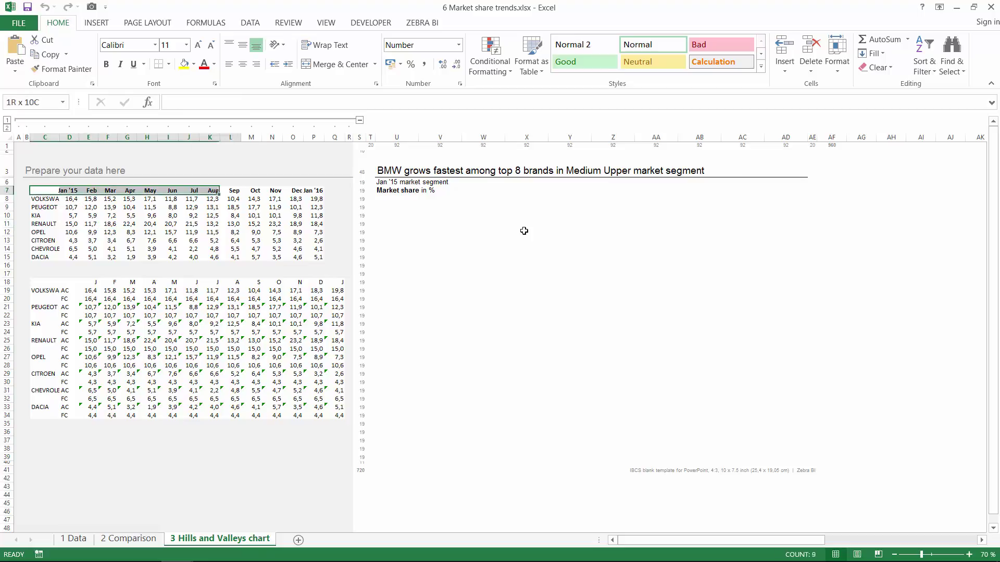
key("alt+y")
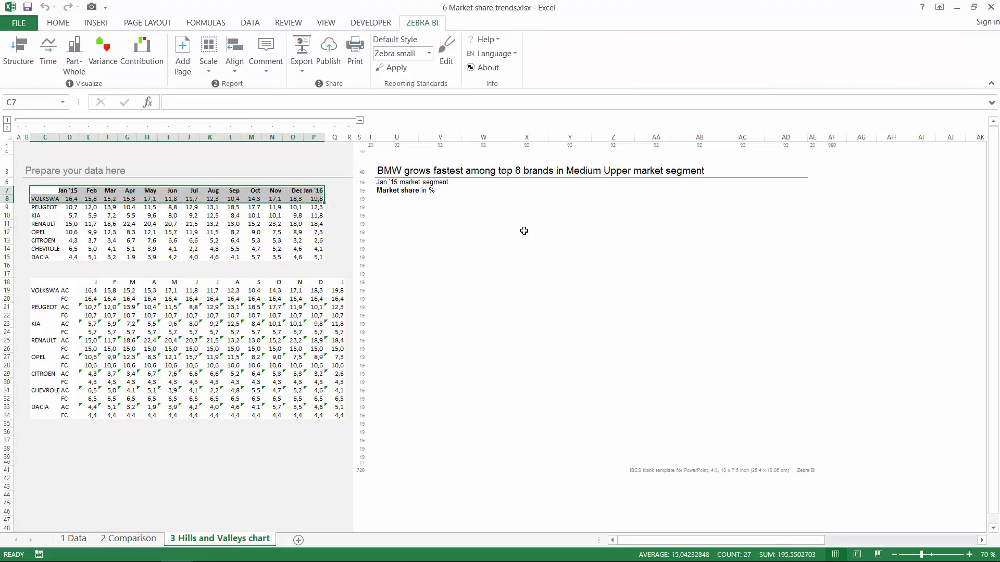
key("Right")
key("Down")
key("Return")
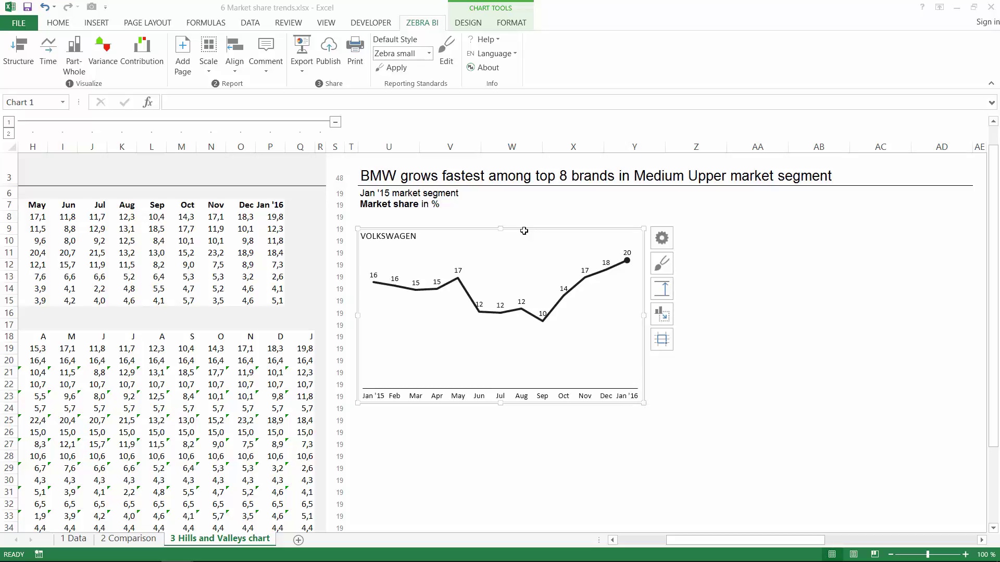
Try a difference highlight from Jan '15 to Jan '16 on the Volkswagen chart and remove it.
left_click(662, 288)
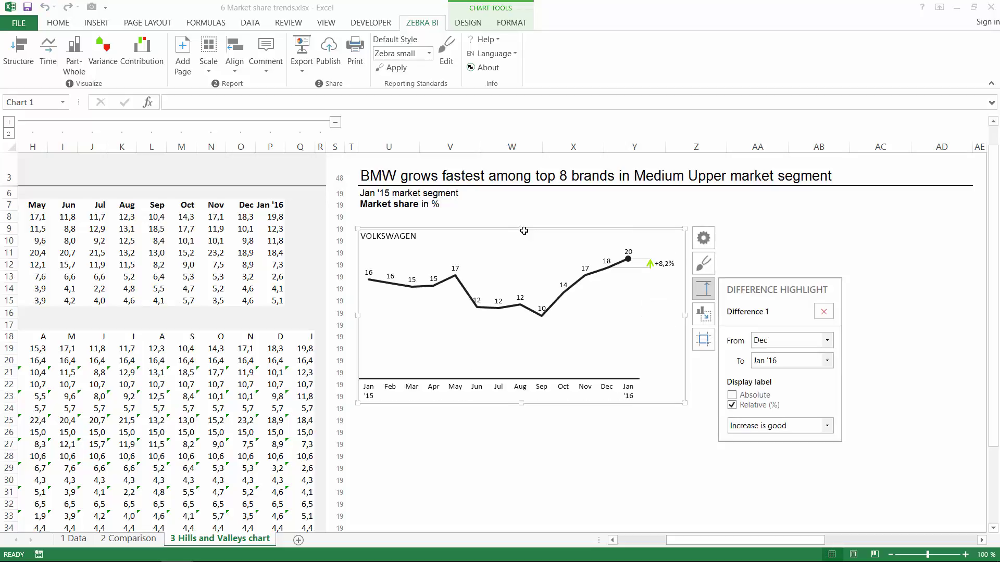
key("alt+Down")
key("Home")
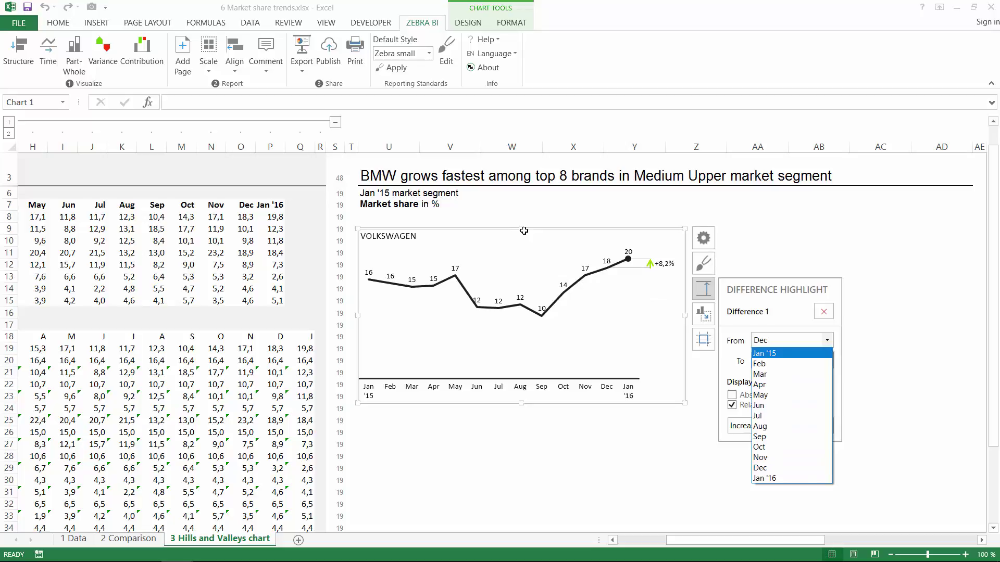
key("Return")
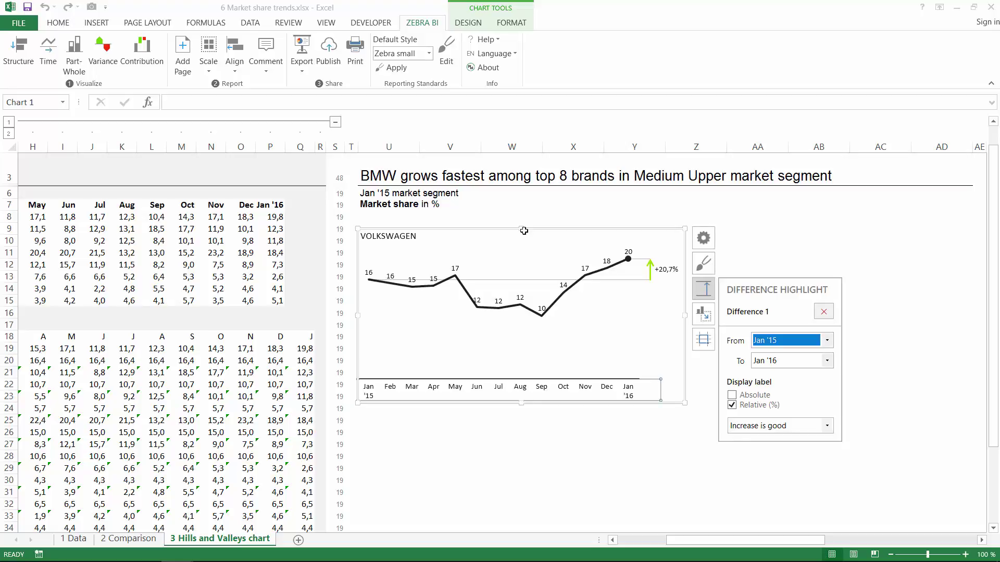
key("Delete")
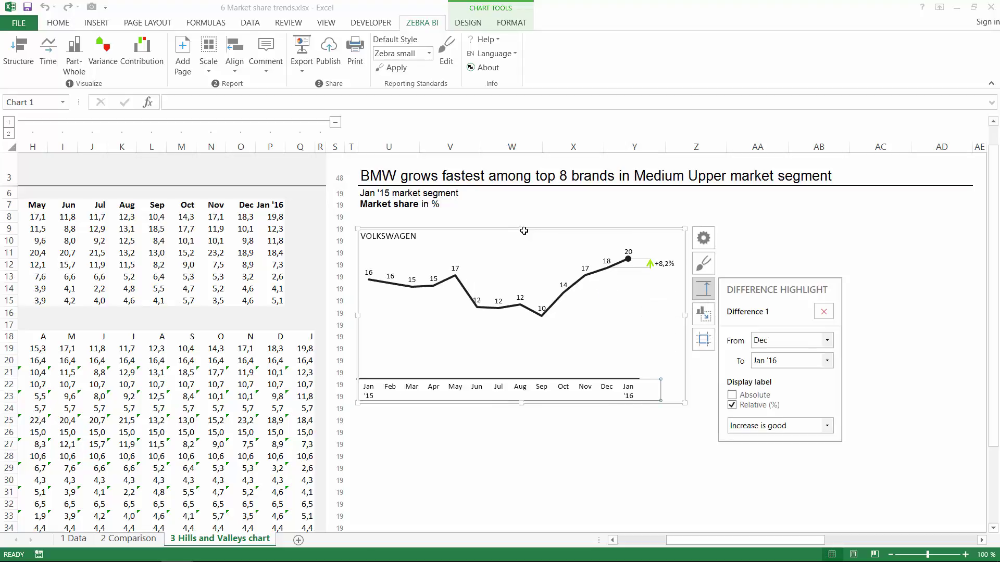
Set the Volkswagen chart's difference highlight to start from Jan '15 and display its absolute label.
key("alt+Down")
key("Home")
key("Return")
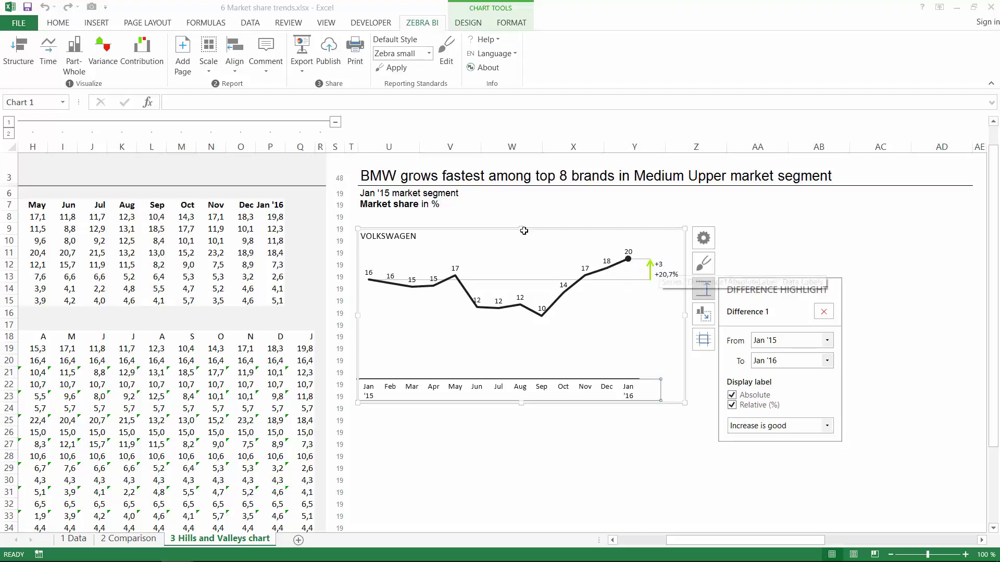
Hide the relative percentage label of the difference highlight and raise the chart's absolute number decimals by one.
left_click(731, 405)
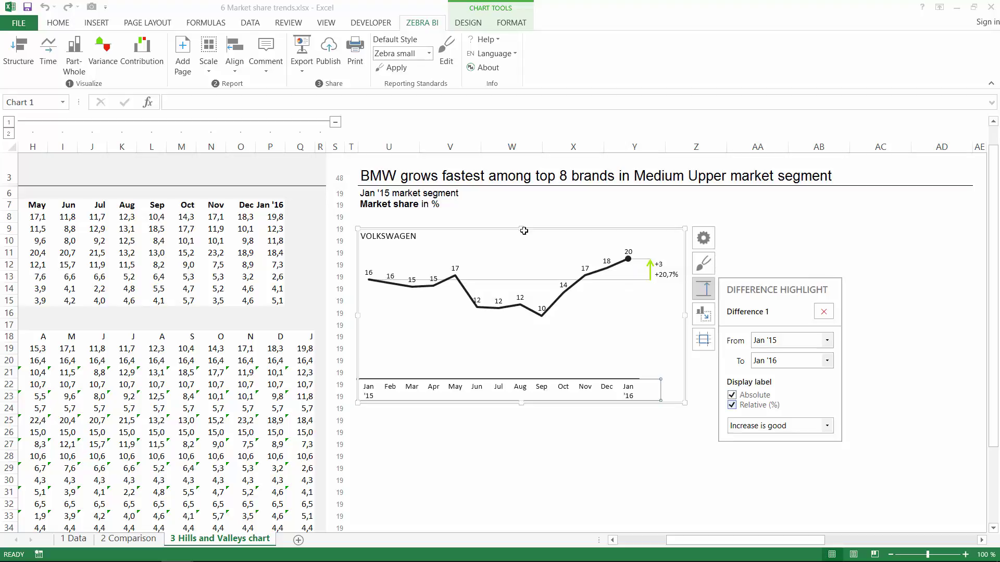
left_click(703, 238)
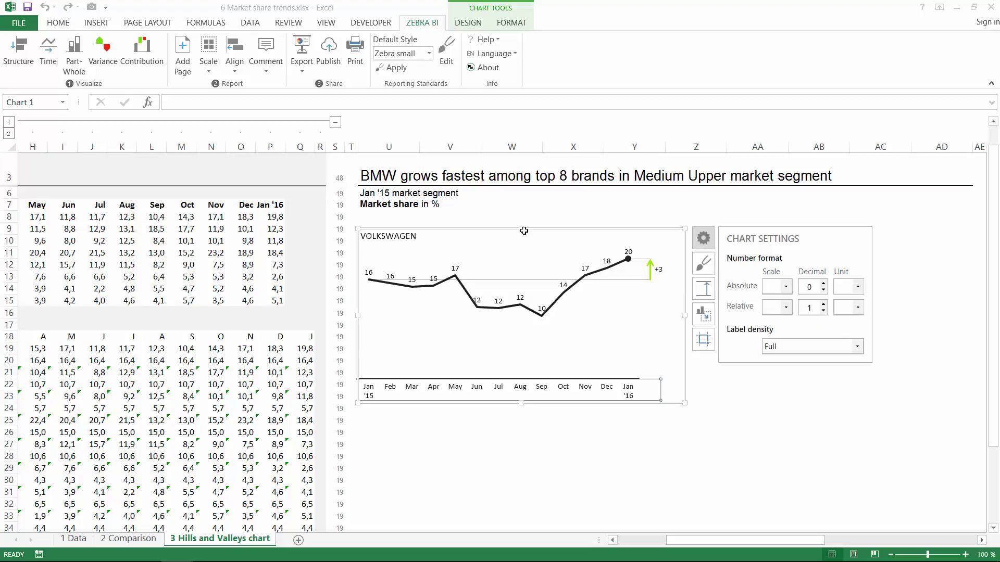
left_click(823, 284)
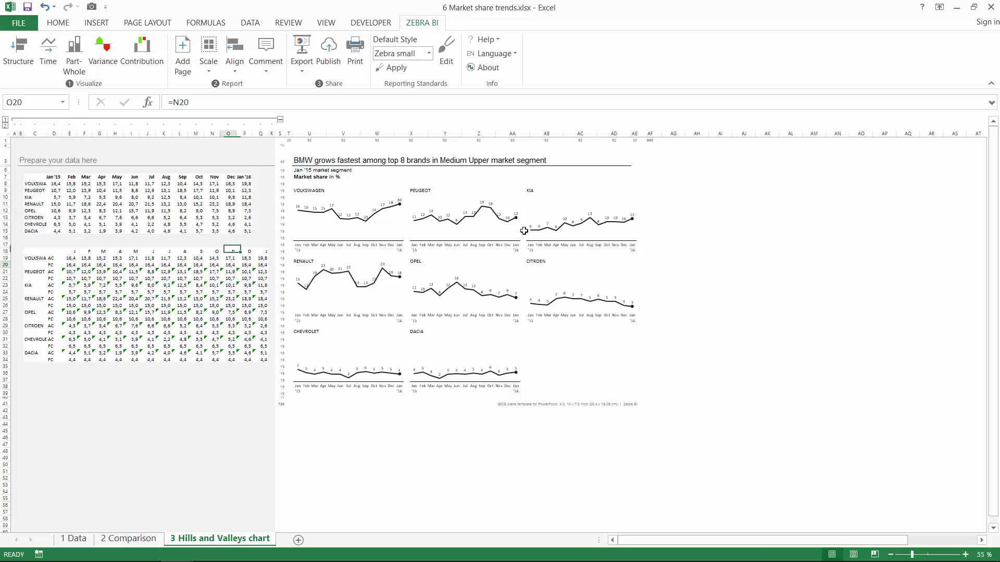
Add a difference highlight to the brand small-multiple line charts and set it to start from Jan '15.
scroll(524, 231, "up", 1)
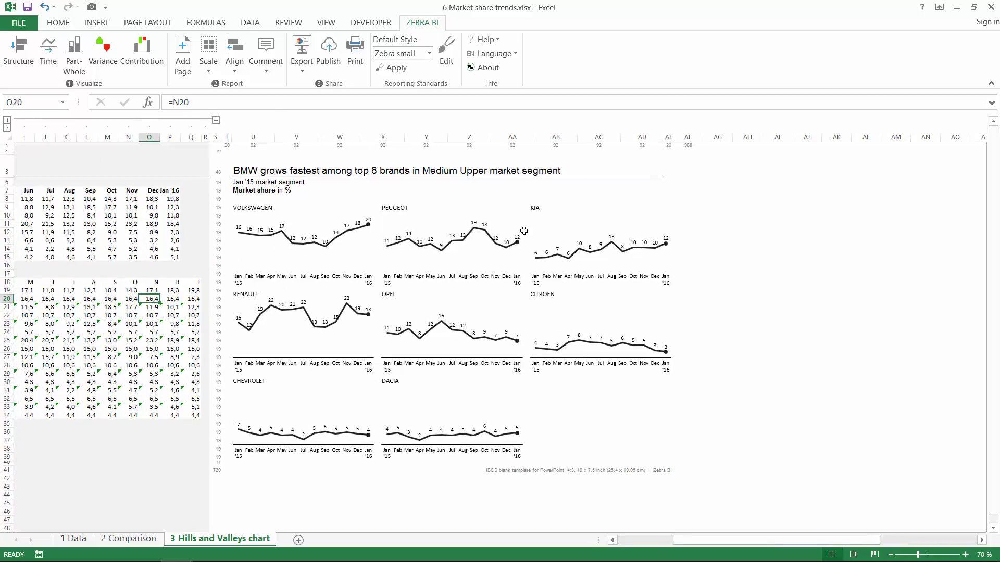
left_click(524, 231)
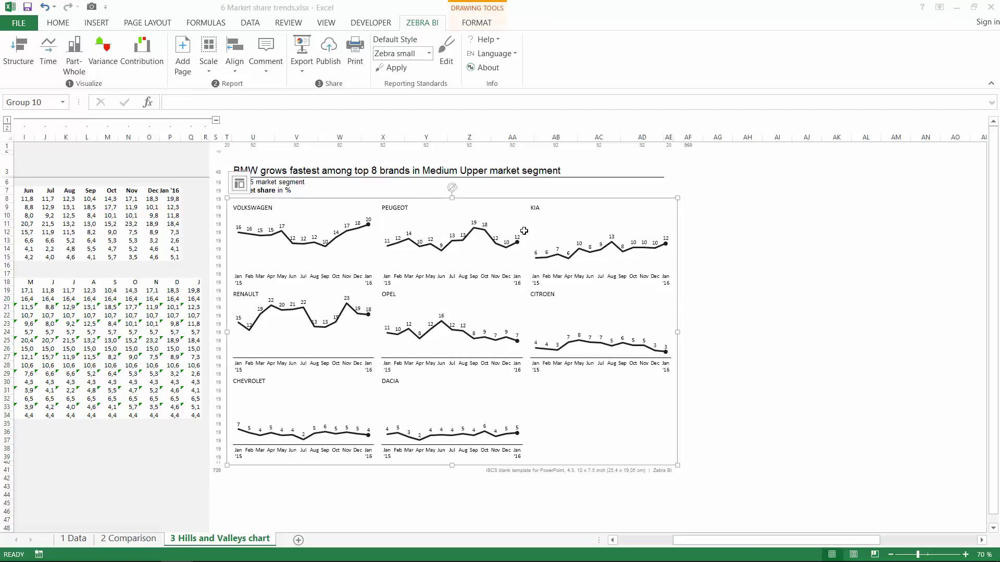
key("Tab")
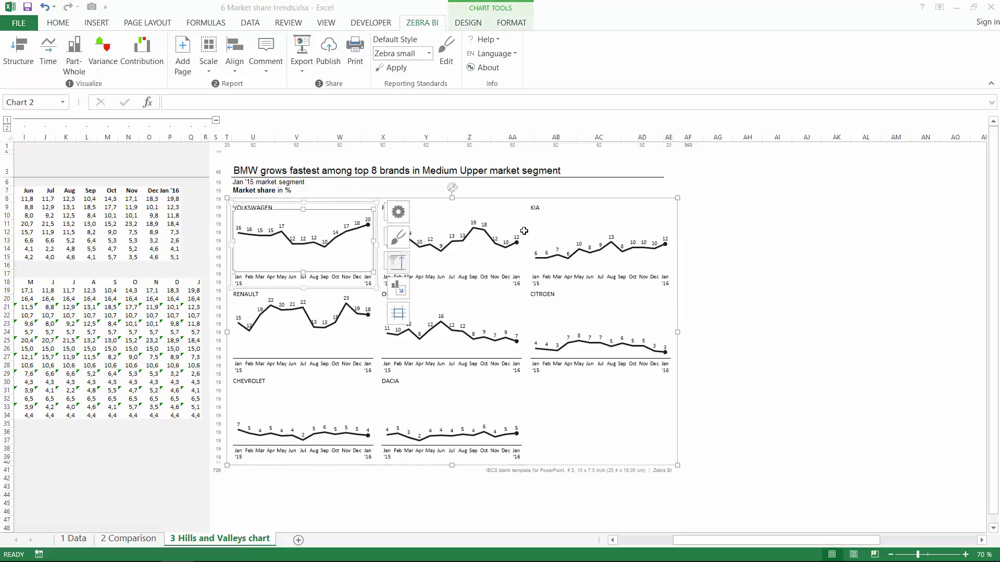
key("d")
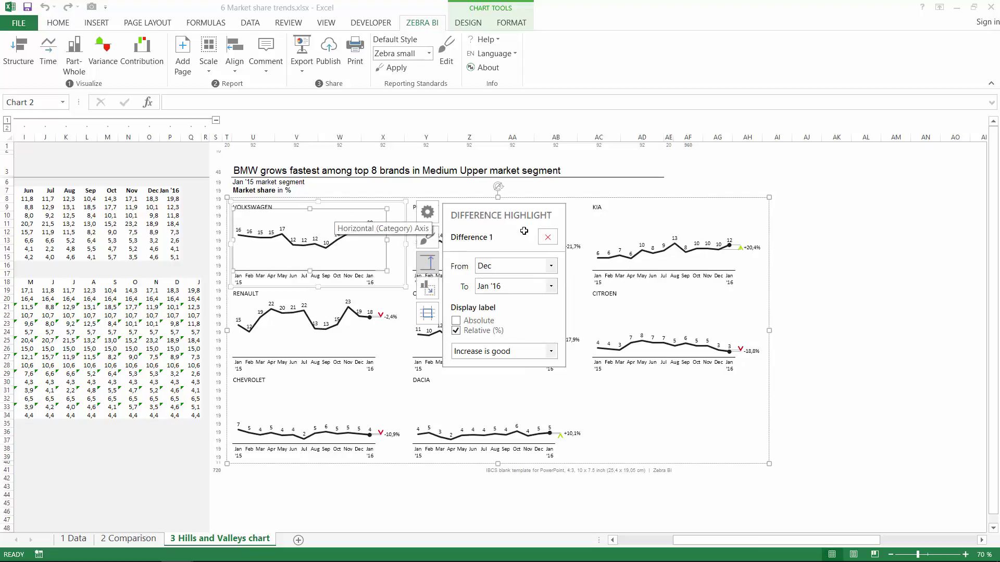
key("Escape")
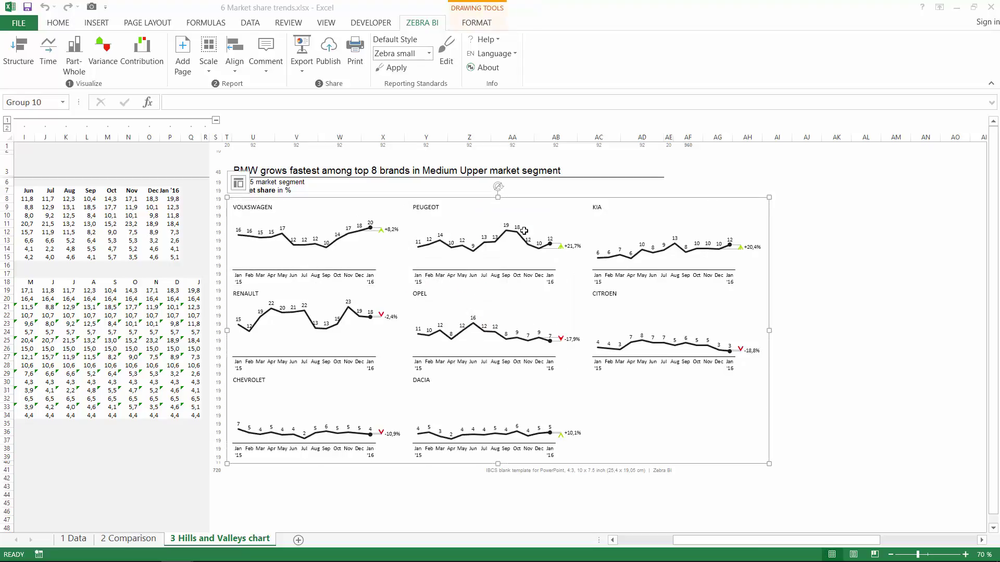
key("Tab")
key("d")
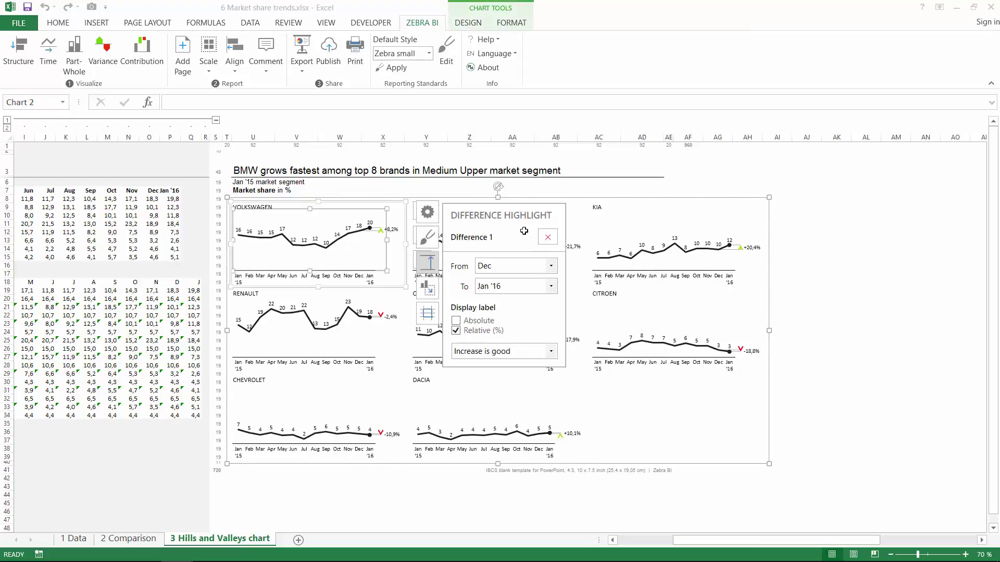
key("alt+Down")
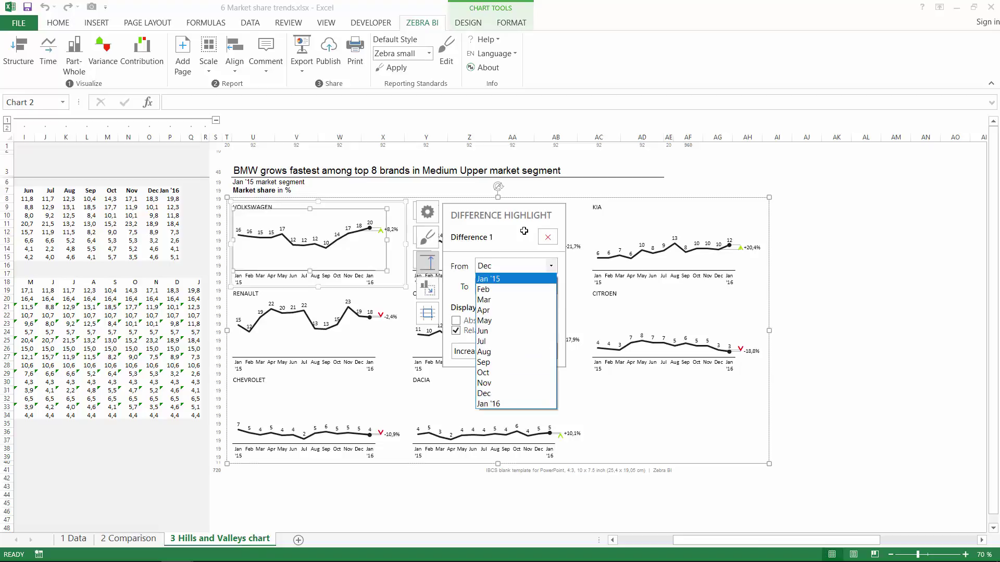
key("Return")
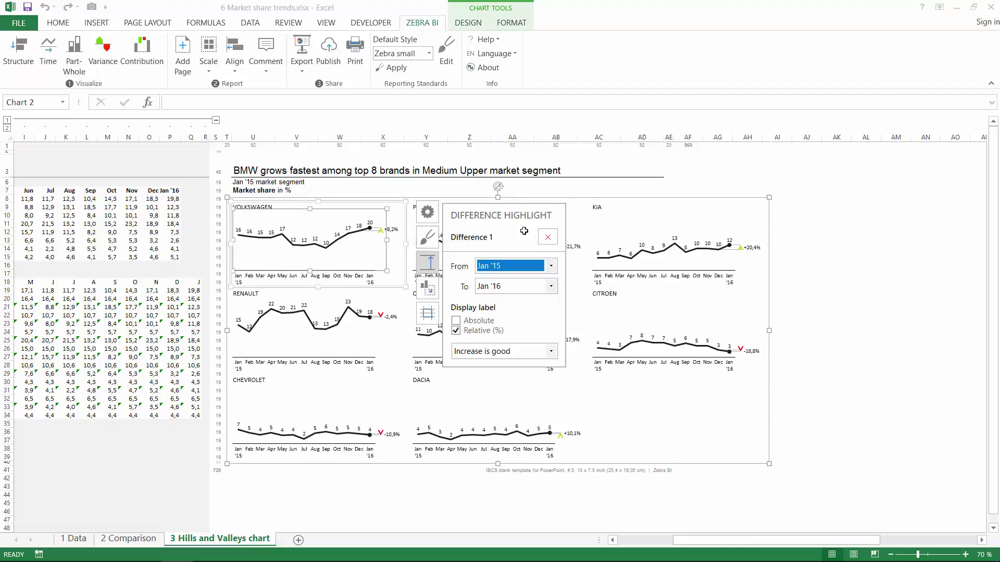
key("Escape")
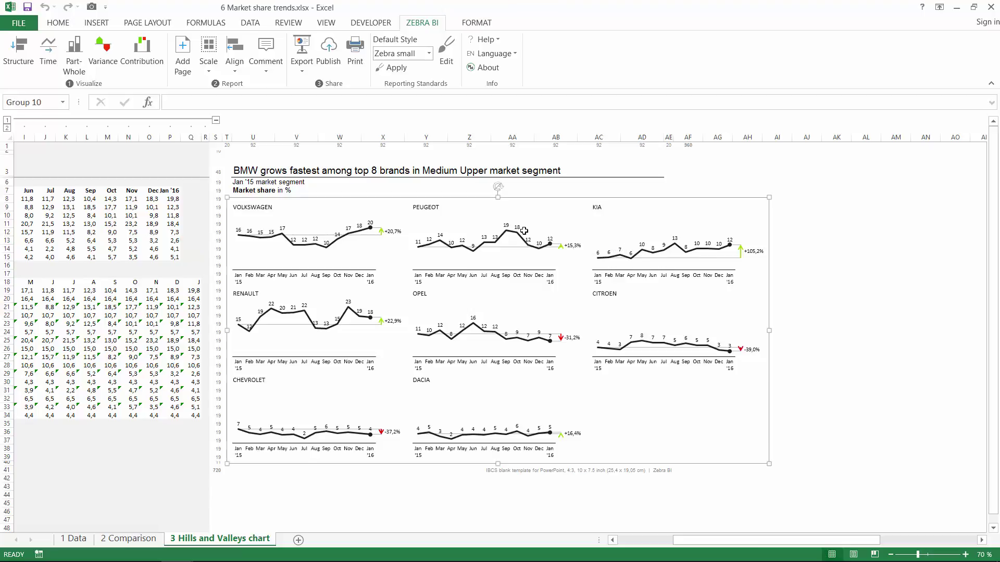
Display the absolute label and hide the relative percentage label of the small multiples' difference highlight.
left_click(524, 231)
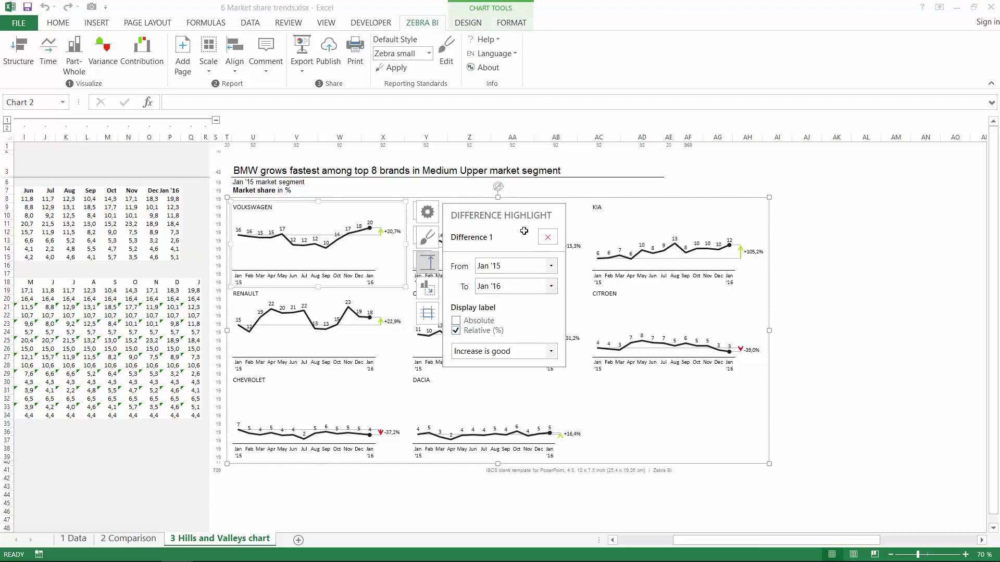
left_click(456, 320)
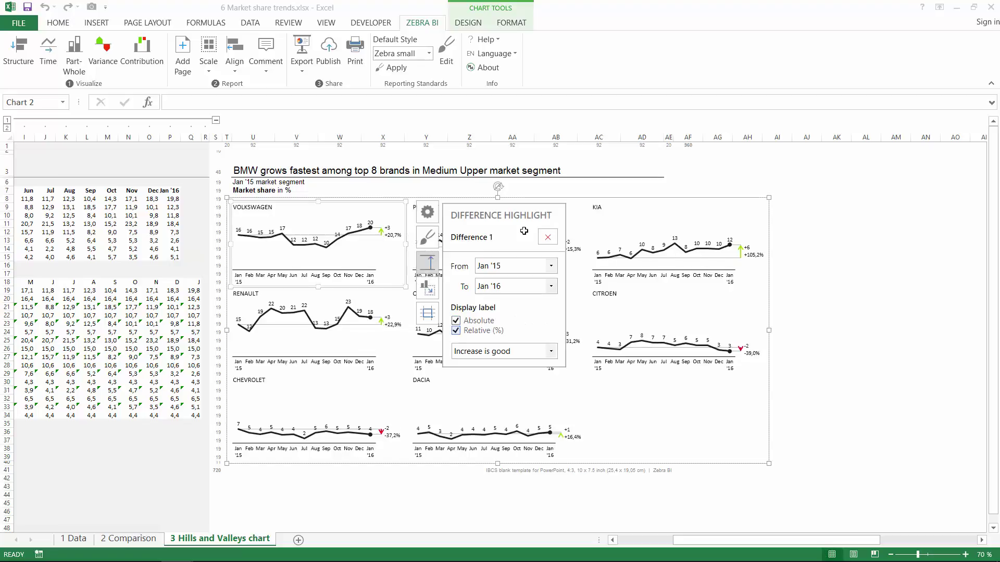
left_click(455, 330)
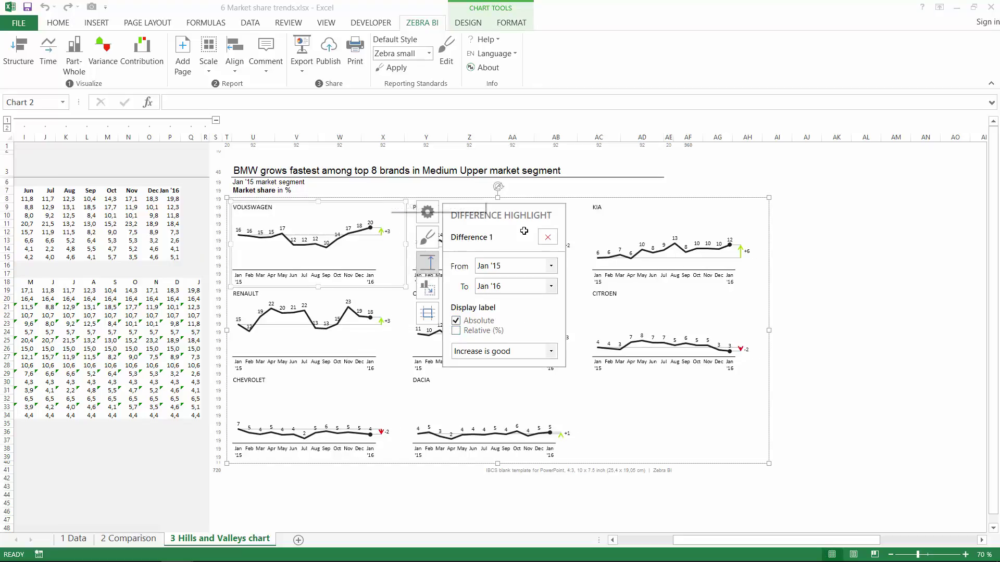
key("Escape")
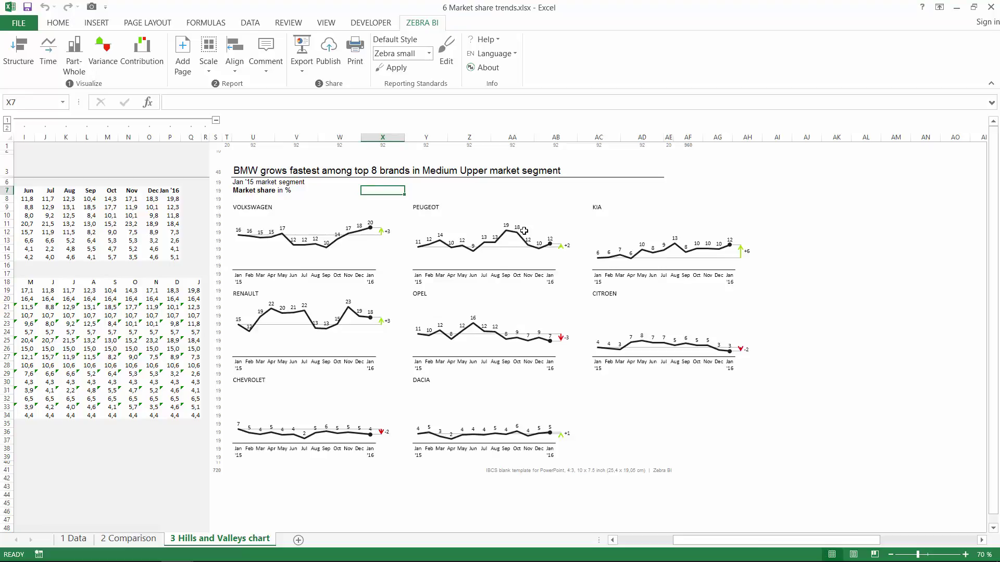
Narrow the brand line chart group to the page width and delete it from the report page.
left_click(523, 230)
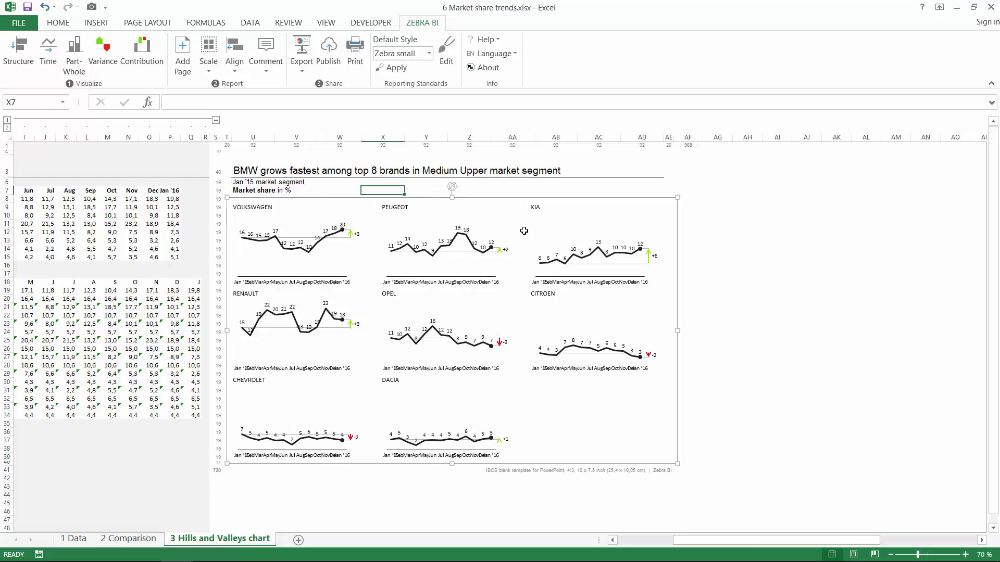
key("Left")
key("Left")
key("Left")
key("Left")
key("Left")
key("Left")
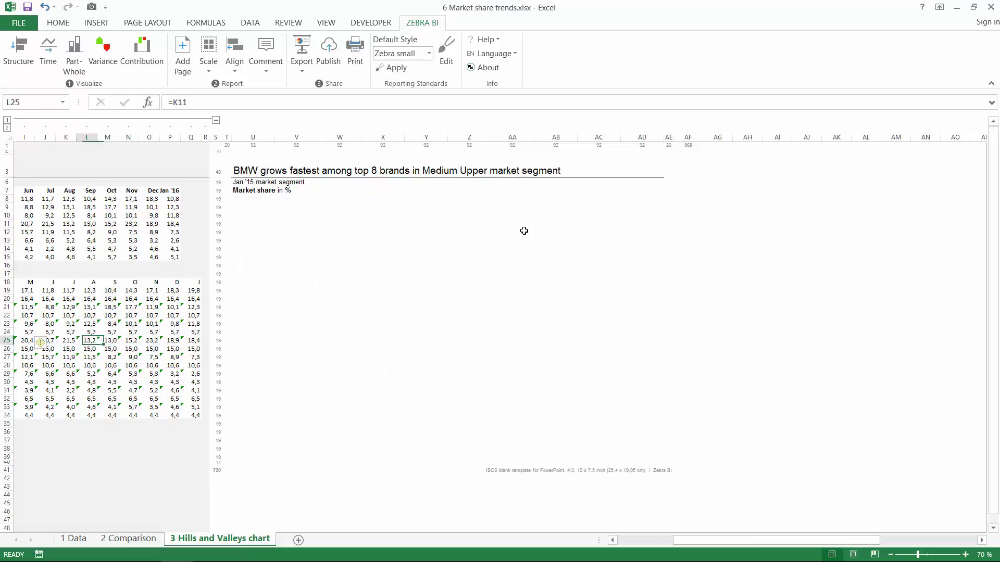
Examine the month headers in the source table and the header row of the AC/FC table beneath it.
key("Right")
key("Right")
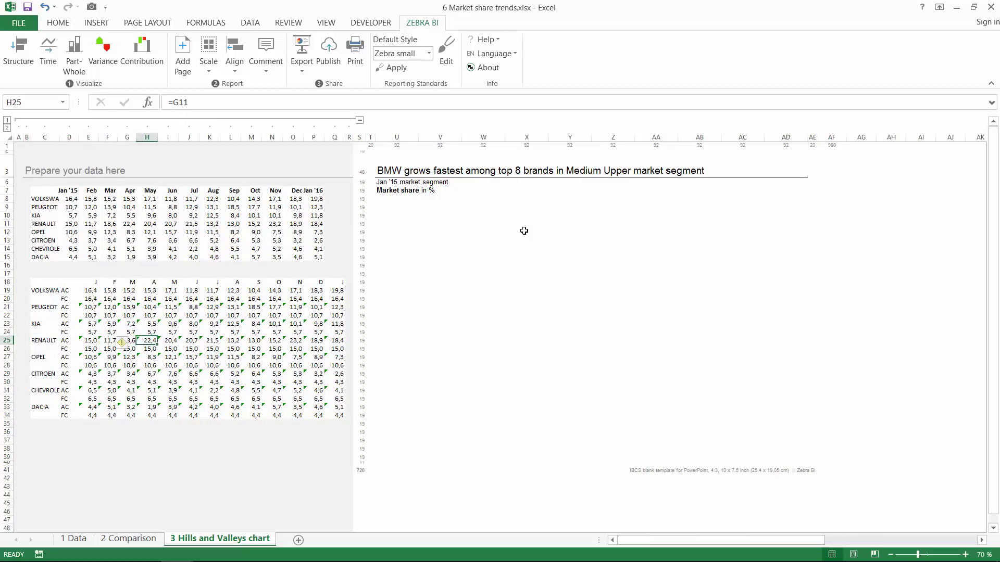
key("ctrl+Home")
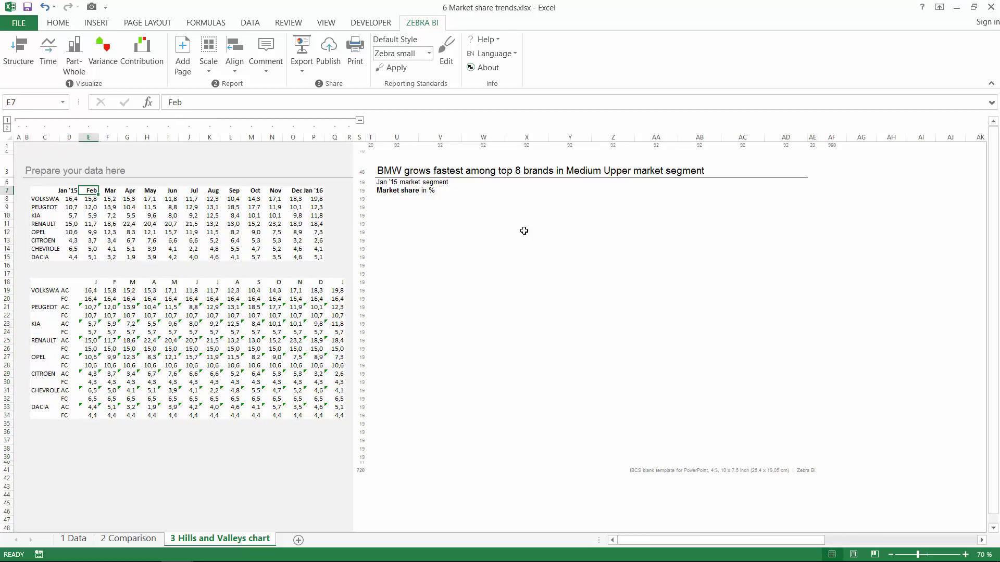
key("shift+Right")
key("shift+Right")
key("shift+Right")
key("shift+Right")
key("shift+Right")
key("shift+Right")
key("shift+Right")
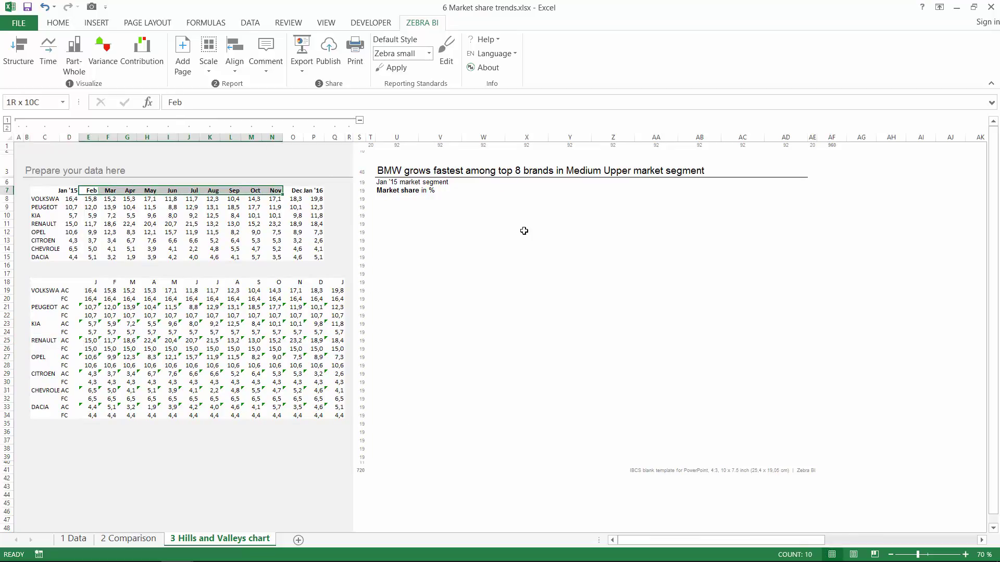
key("Right")
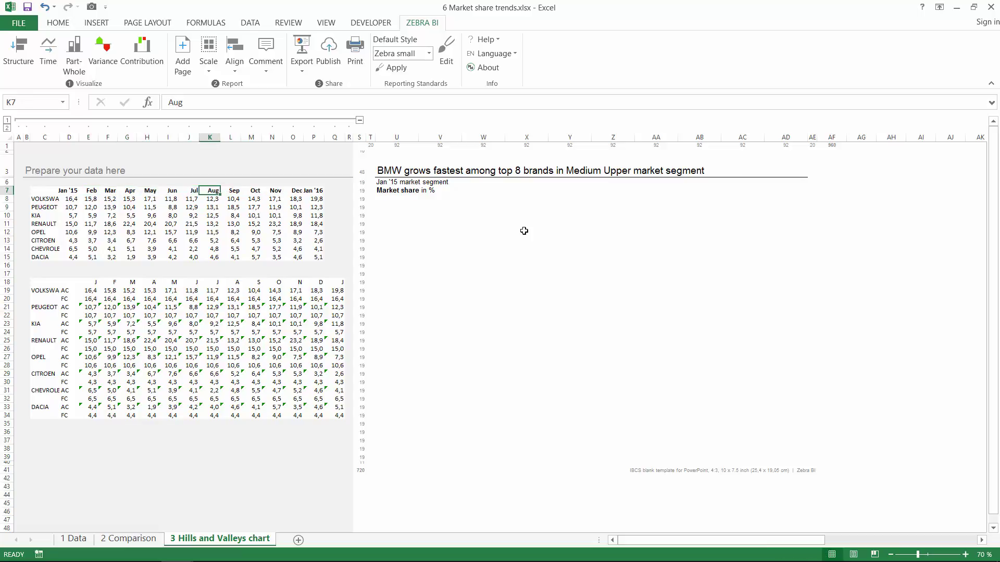
key("ctrl+Down")
key("ctrl+Down")
key("ctrl+Left")
key("Right")
key("Right")
key("Right")
key("Right")
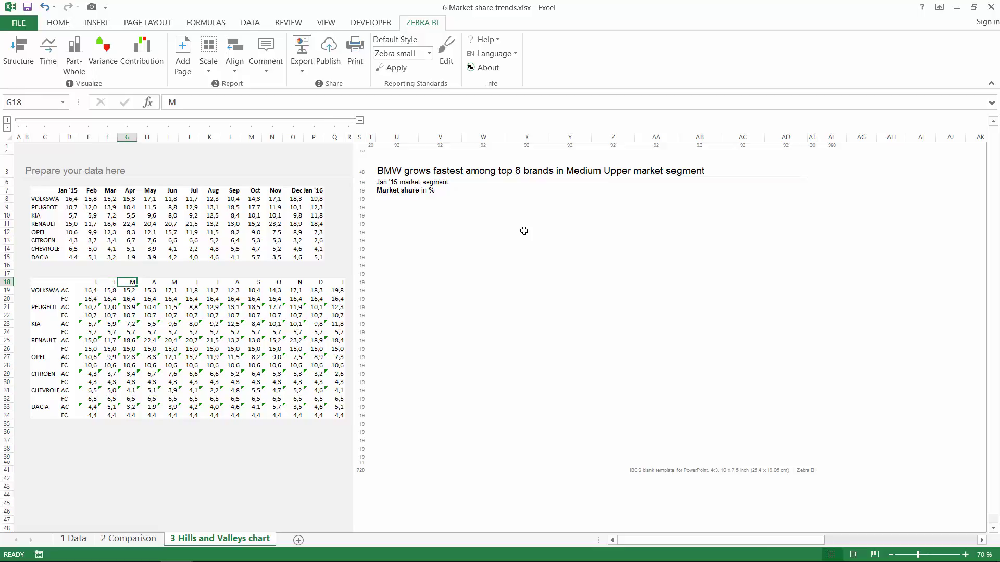
Insert an integrated actual + variance line chart from the AC/FC brand table in C18:Q34.
key("Left")
key("Down")
key("Down")
key("Down")
key("Down")
key("Down")
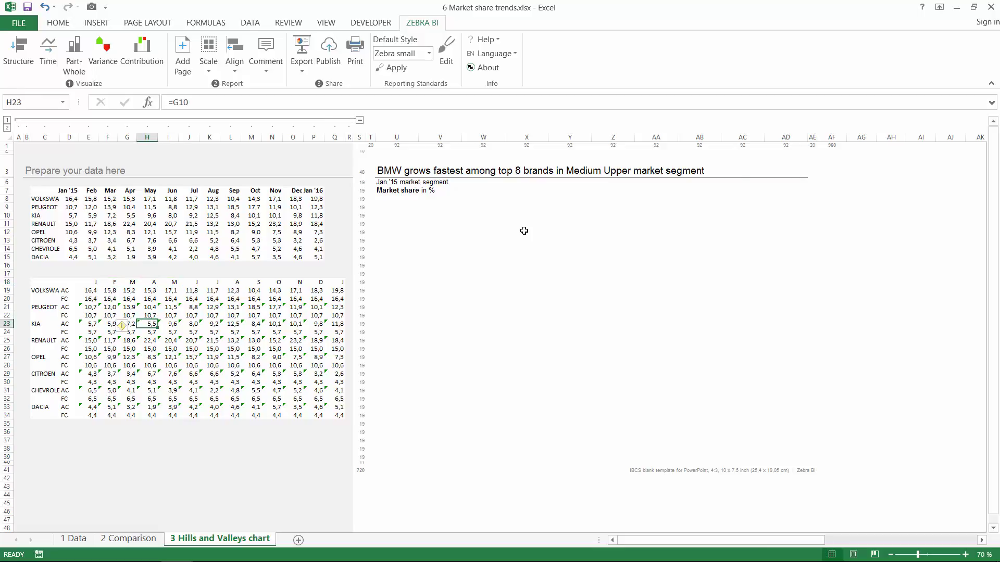
key("Right")
key("alt+y")
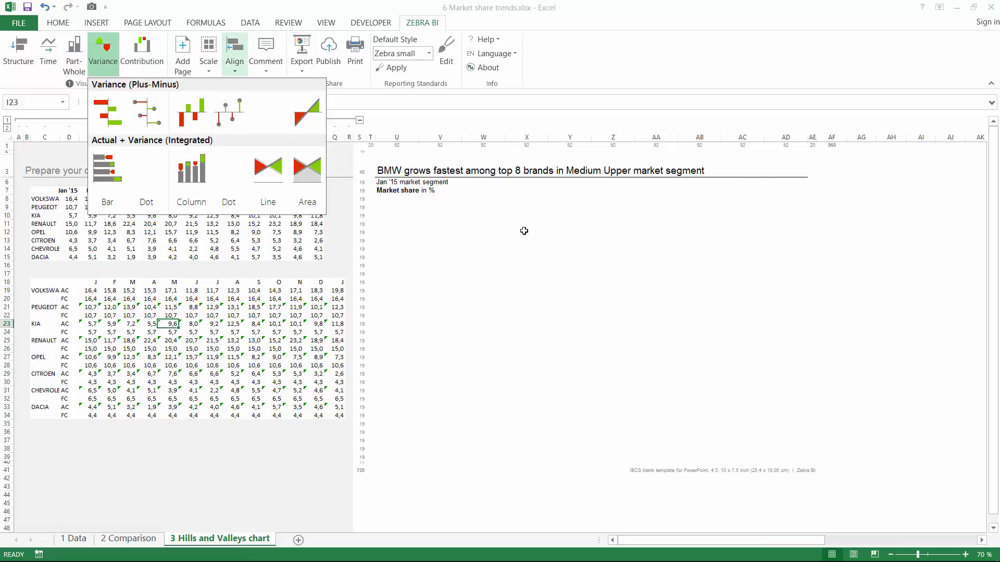
key("Down")
key("Down")
key("Right")
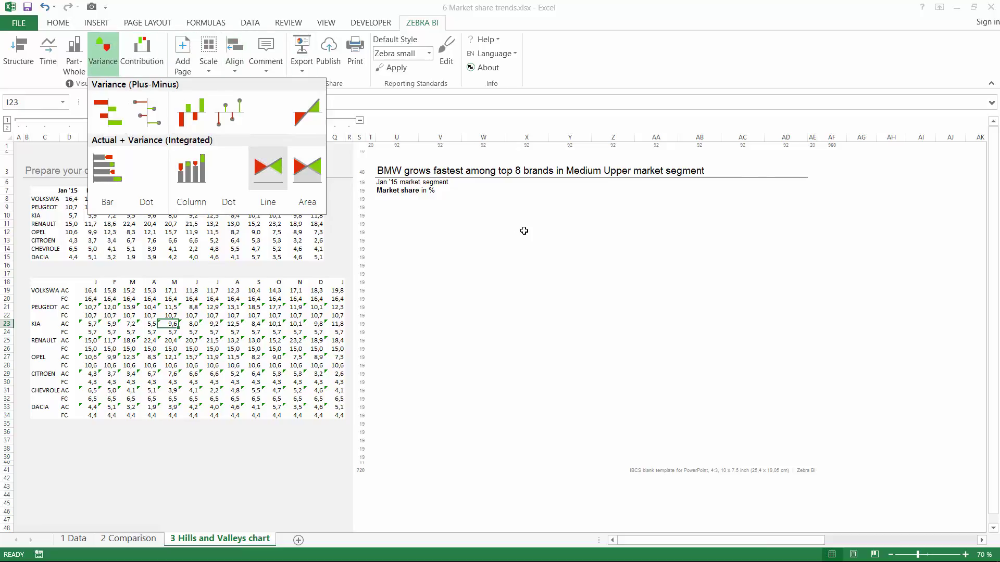
key("Return")
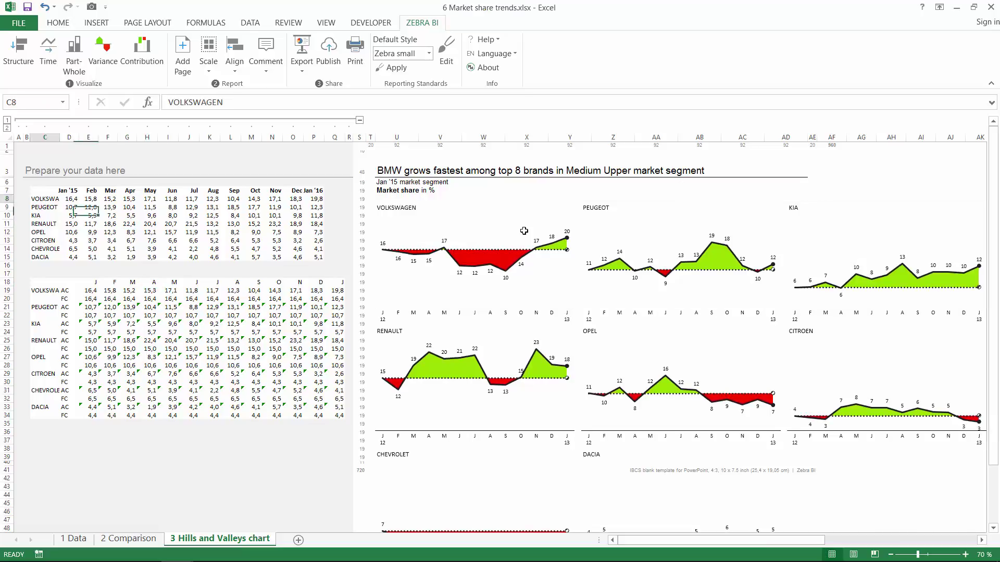
Examine how the Volkswagen FC row is calculated, checking the formulas in E20, F20 and across the months.
key("Right")
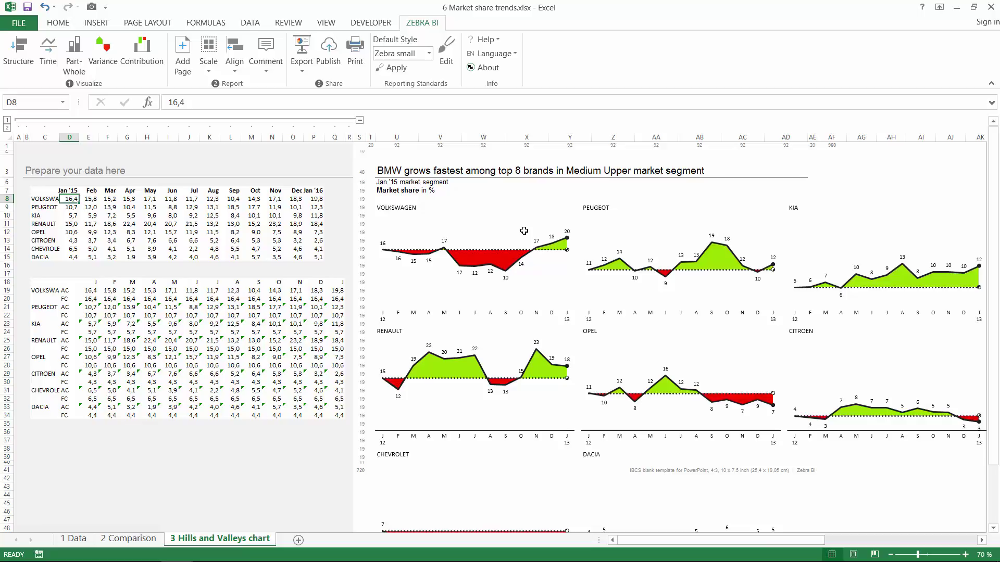
key("ctrl+bracketright")
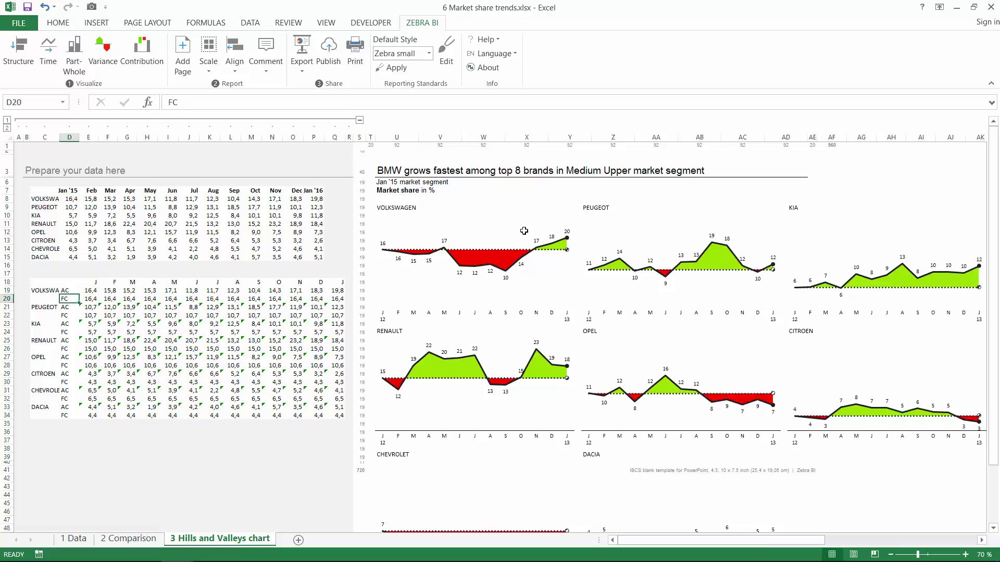
key("ctrl+bracketright")
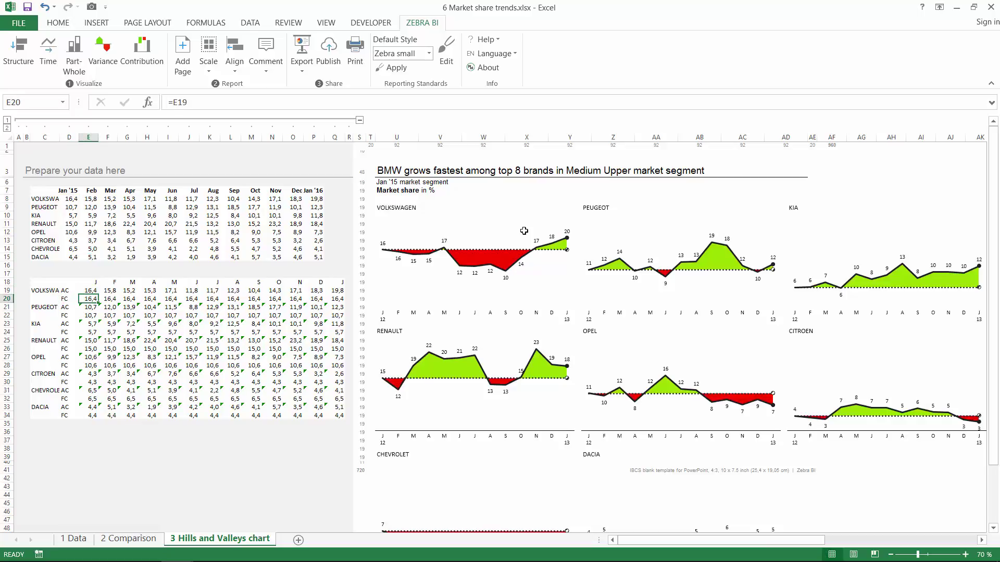
key("Right")
key("Left")
key("Left")
key("Up")
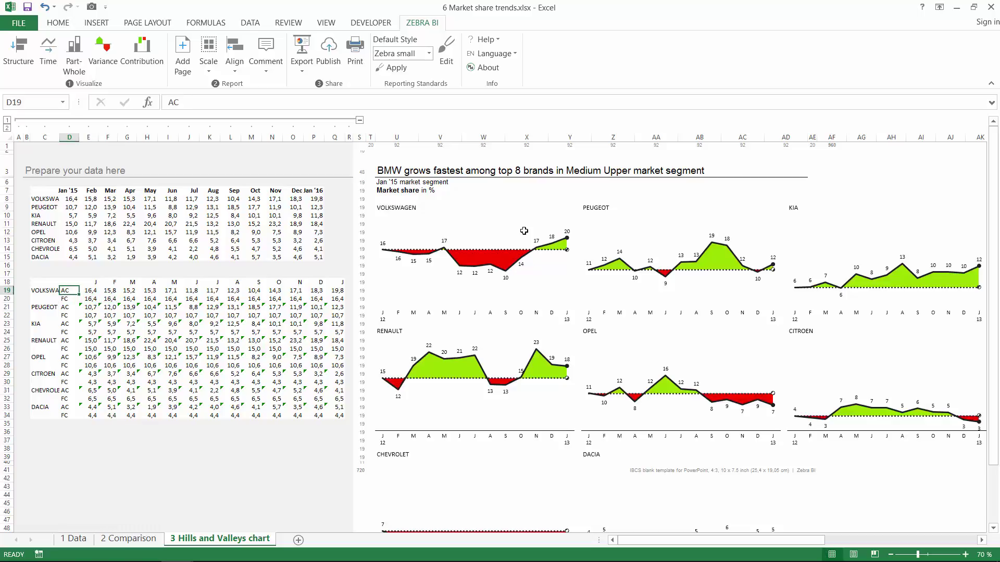
key("Down")
key("Right")
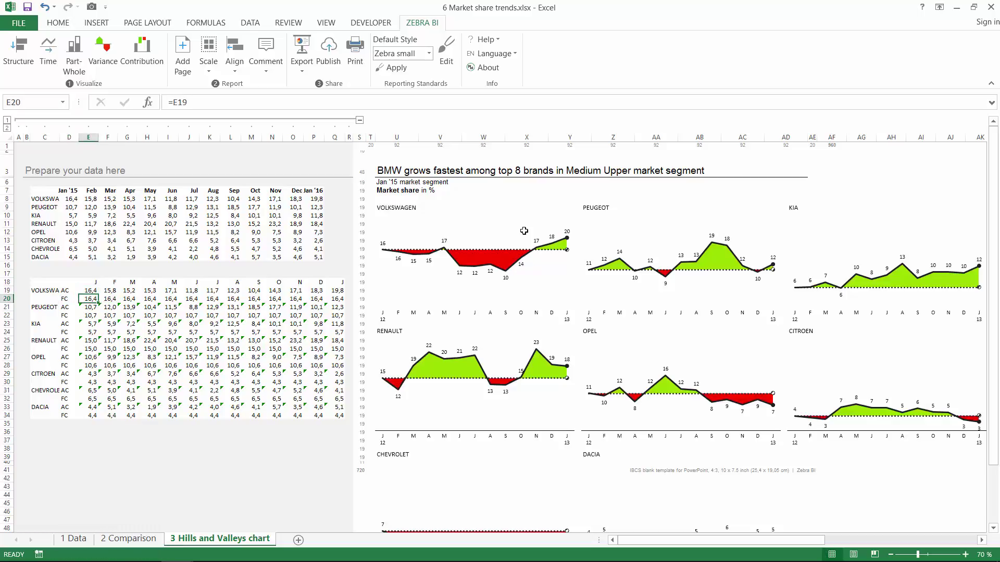
key("F2")
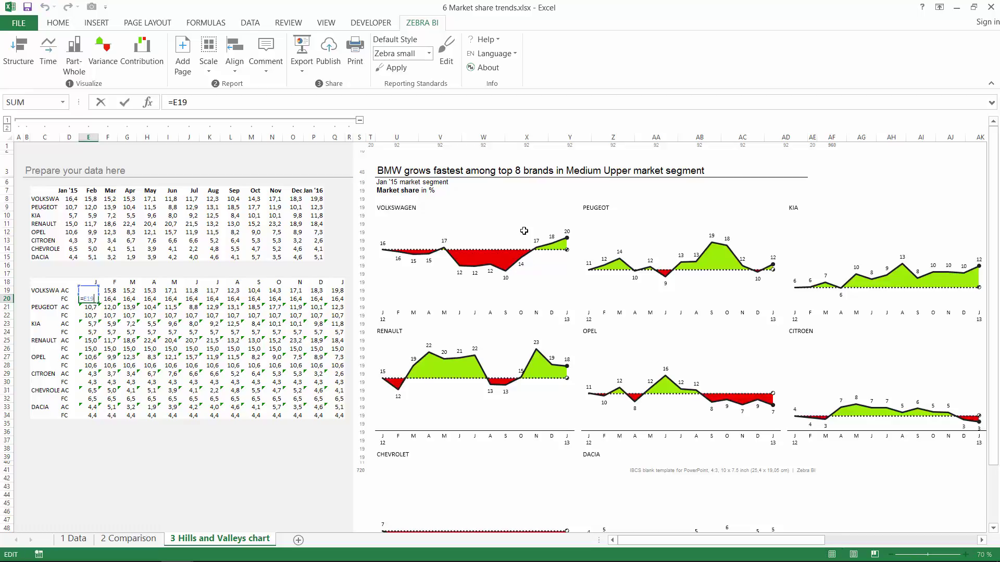
key("Escape")
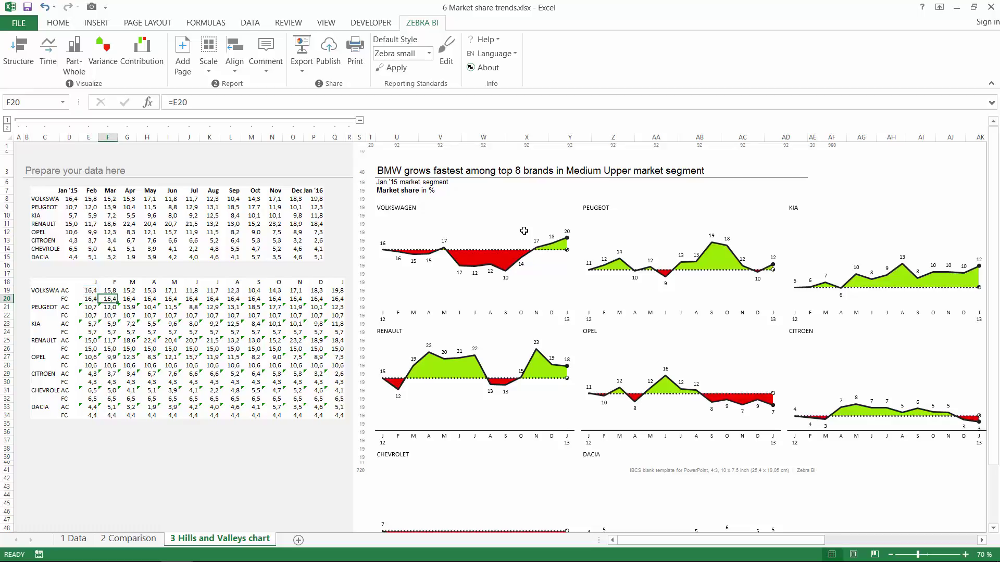
key("shift+Right")
key("shift+Right")
key("shift+Right")
key("shift+Right")
key("shift+Right")
key("shift+Right")
key("shift+Right")
key("shift+Right")
key("shift+Right")
key("shift+Right")
key("shift+Right")
key("shift+Right")
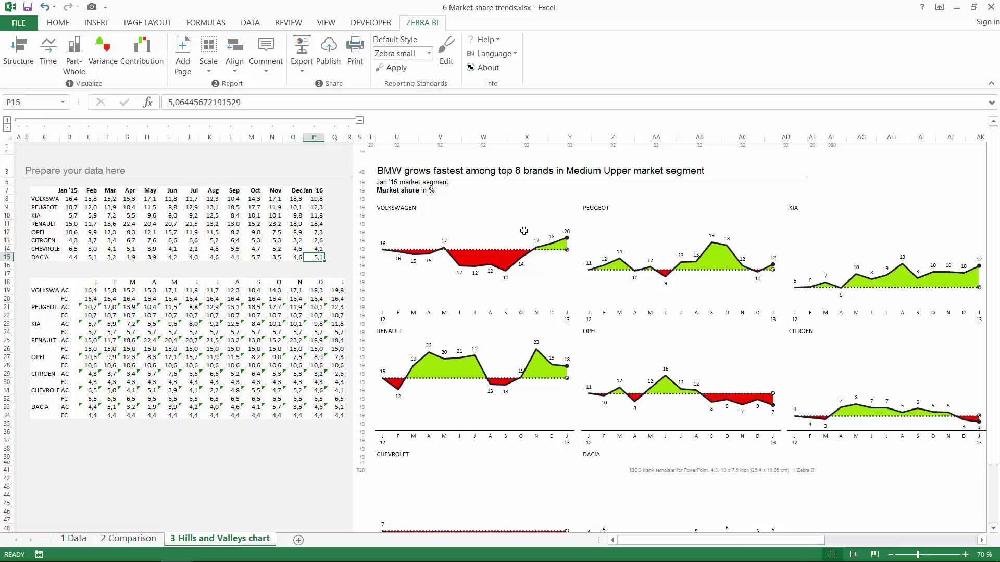
Resize the hills and valleys chart group so all eight brand charts fit within the report page.
left_click(524, 231)
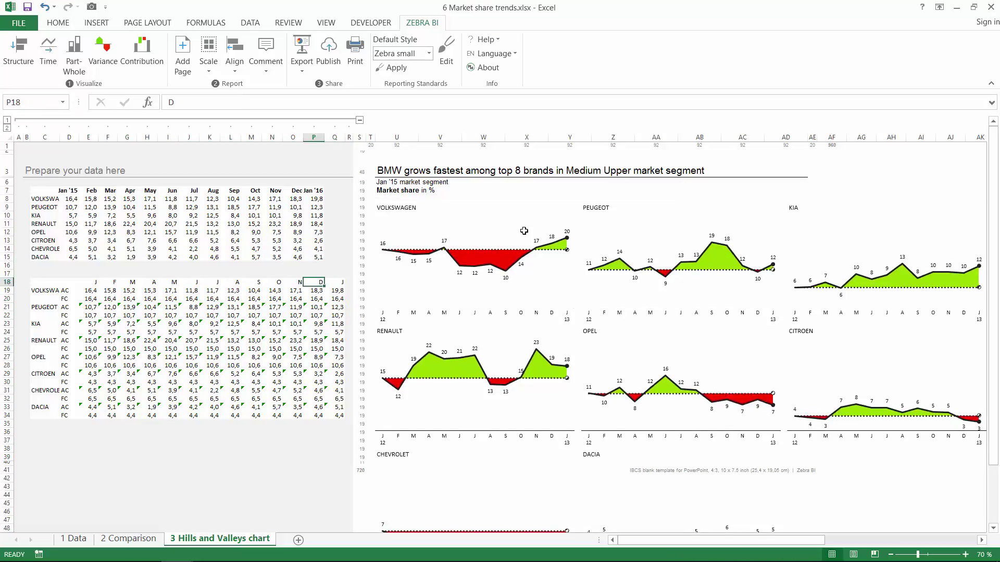
scroll(524, 230, "down", 1, "ctrl")
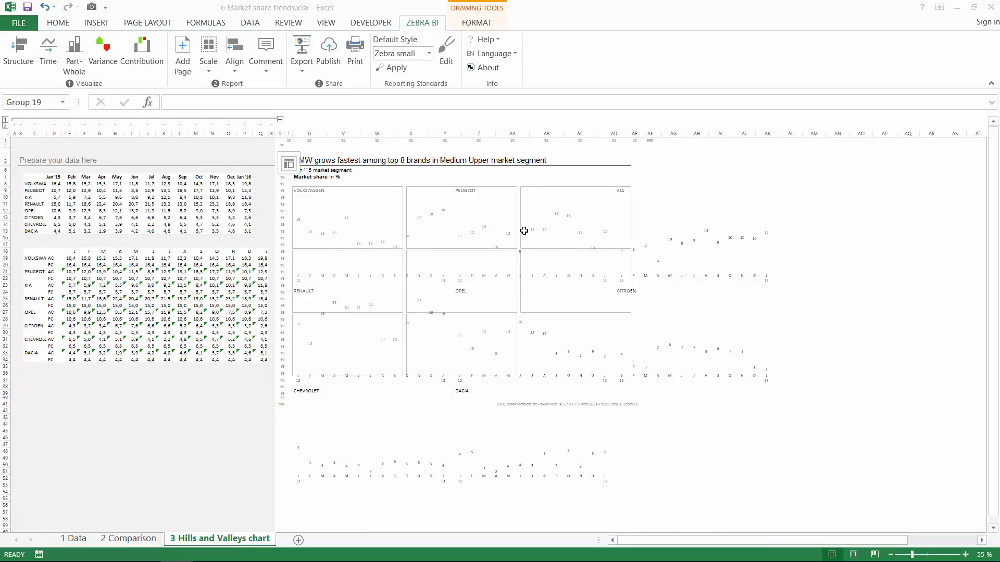
key("Escape")
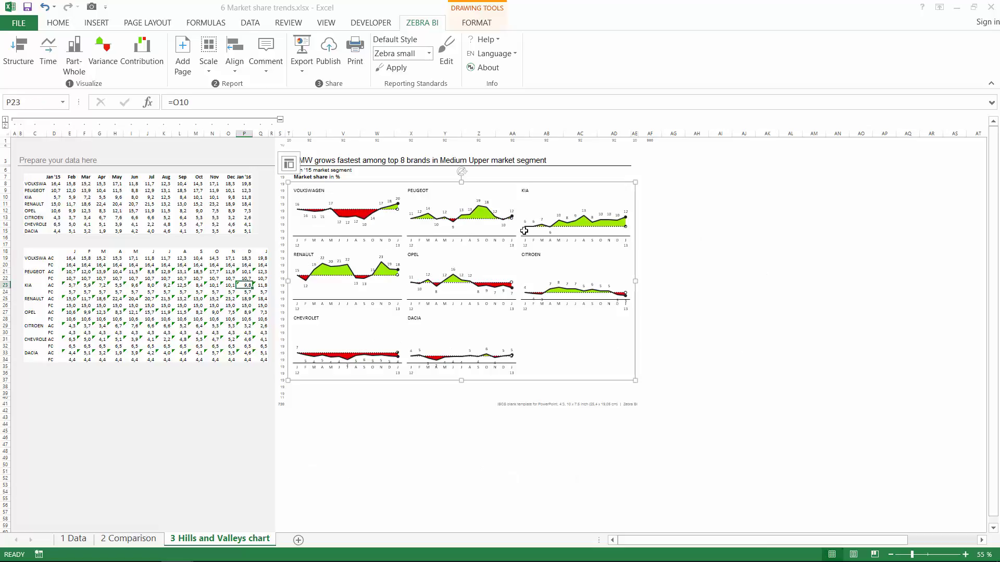
Set the actual label density to First, Last, Min, Max for the whole hills and valleys report.
scroll(524, 231, "up", 1, "ctrl")
scroll(524, 230, "up", 1, "ctrl")
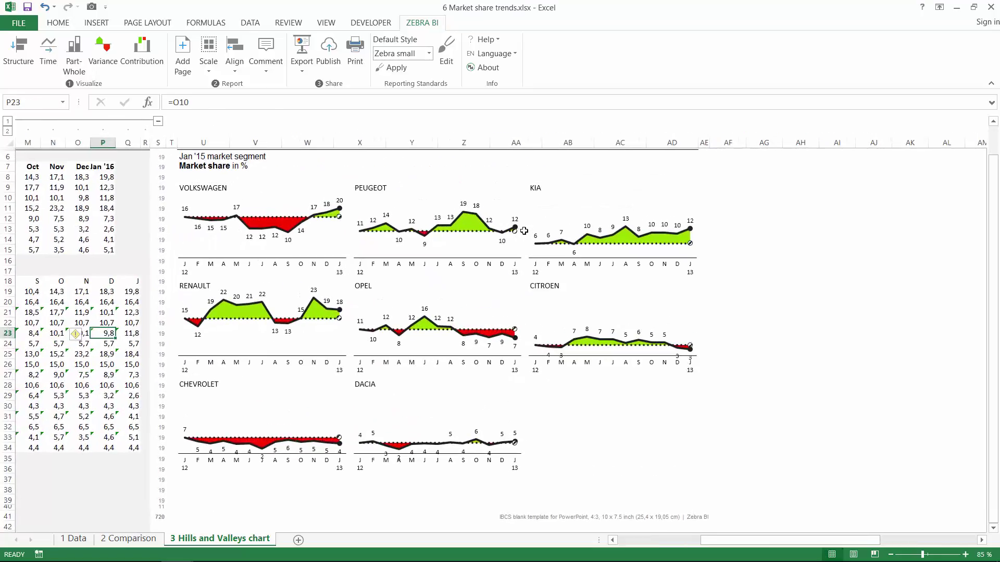
left_click(524, 231)
key("Tab")
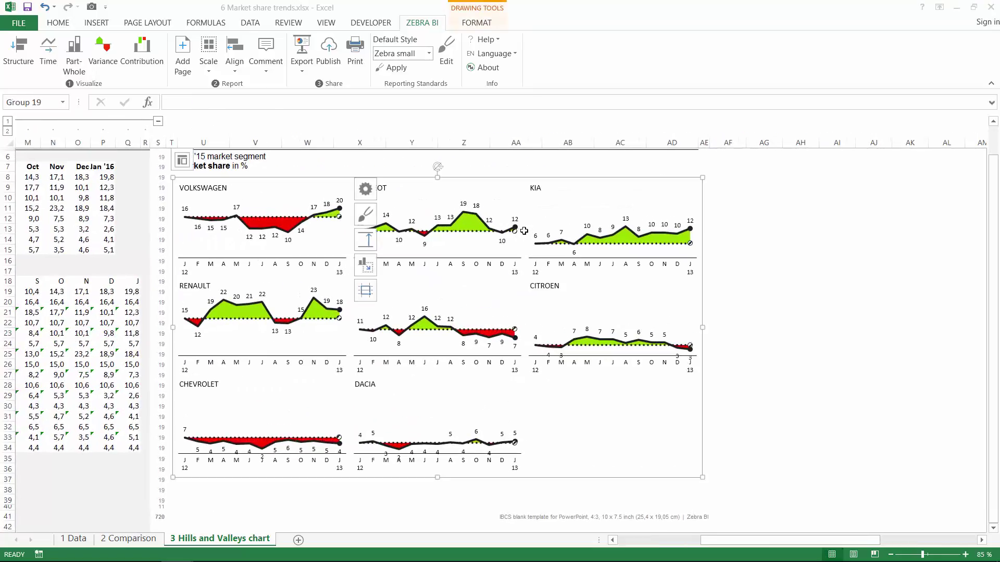
key("Return")
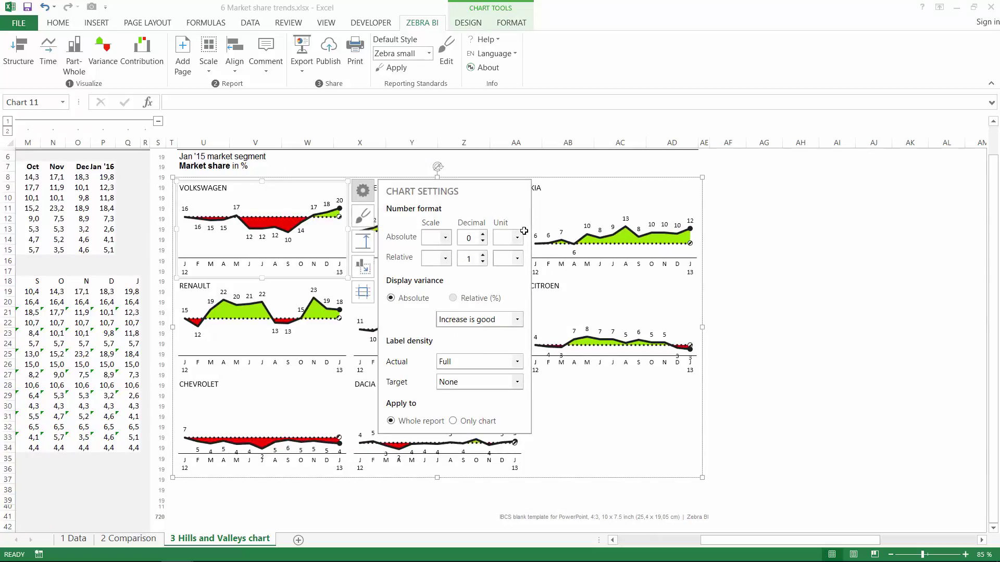
key("alt+Down")
key("Down")
key("Down")
key("Down")
key("Down")
key("Return")
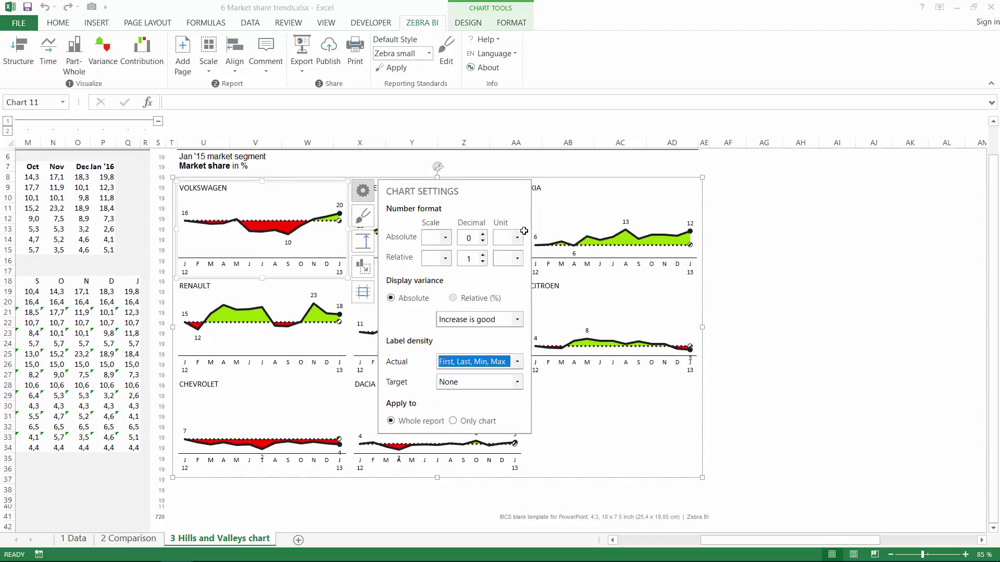
key("Escape")
key("Escape")
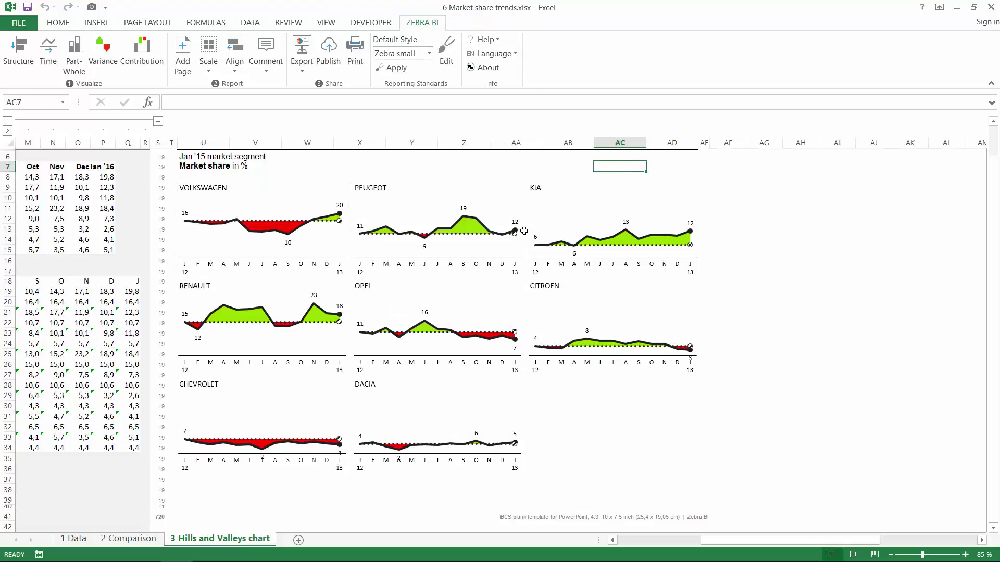
Sort the brand charts by the last actual value in descending order.
left_click(524, 230)
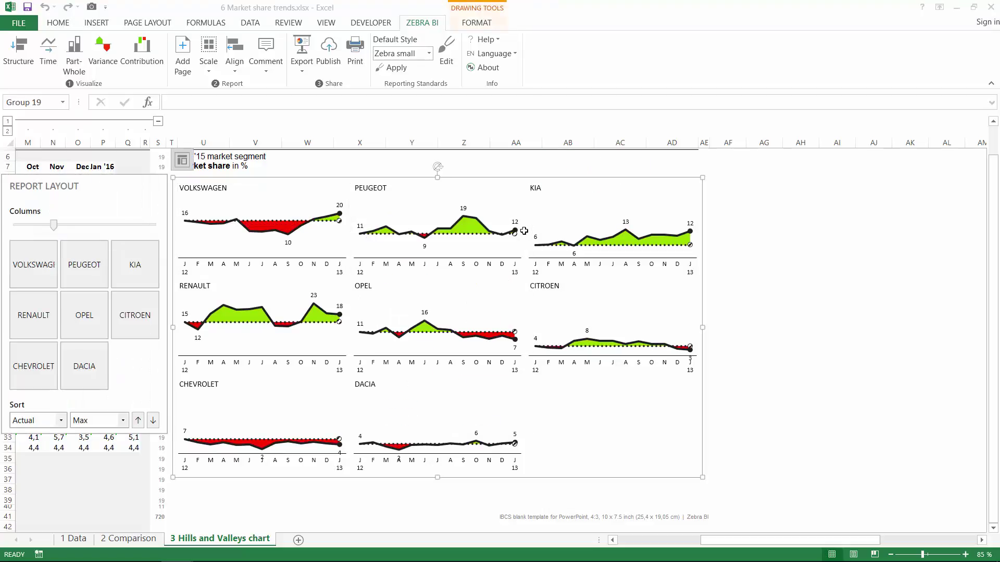
key("alt+Down")
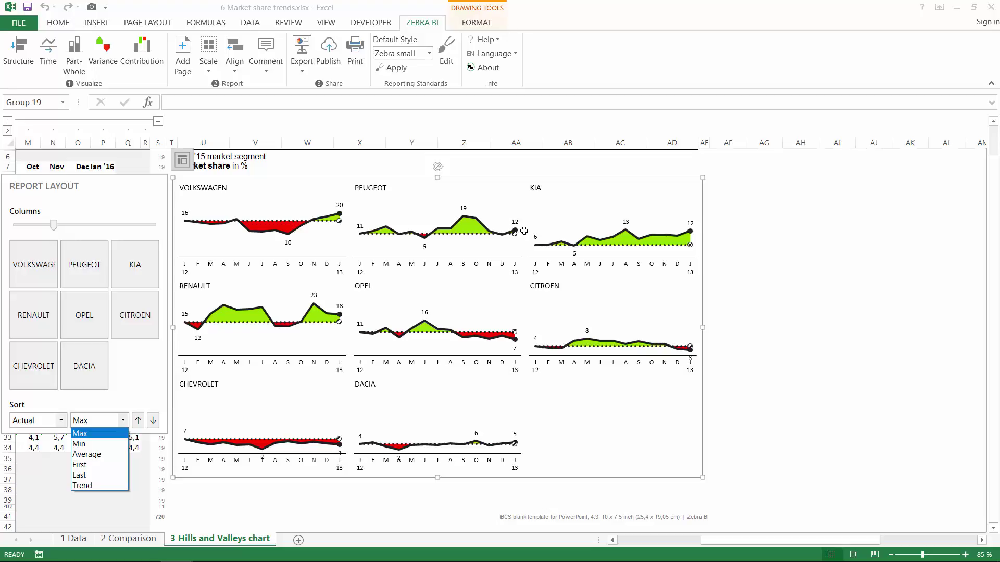
key("Escape")
key("shift+Tab")
key("alt+Down")
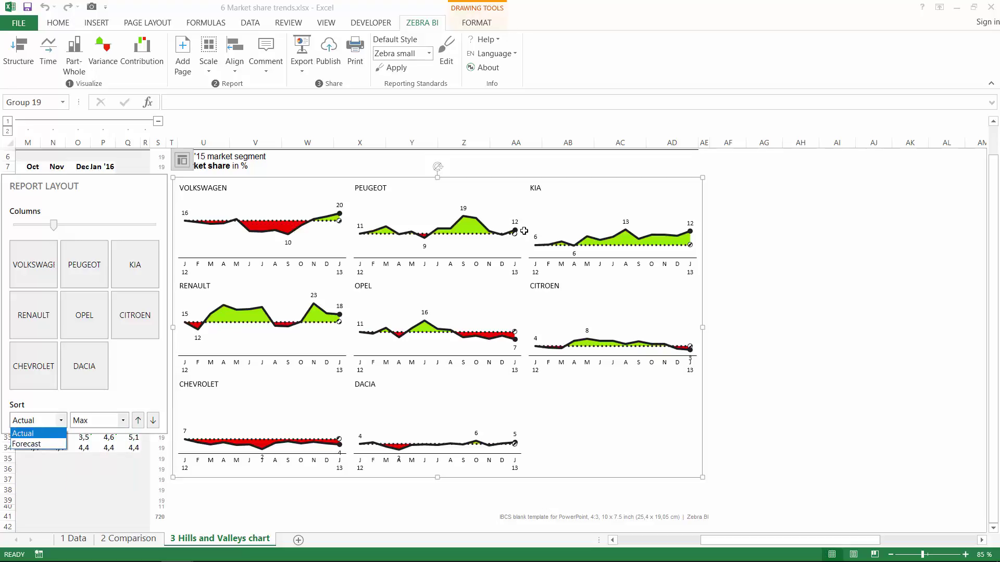
key("Return")
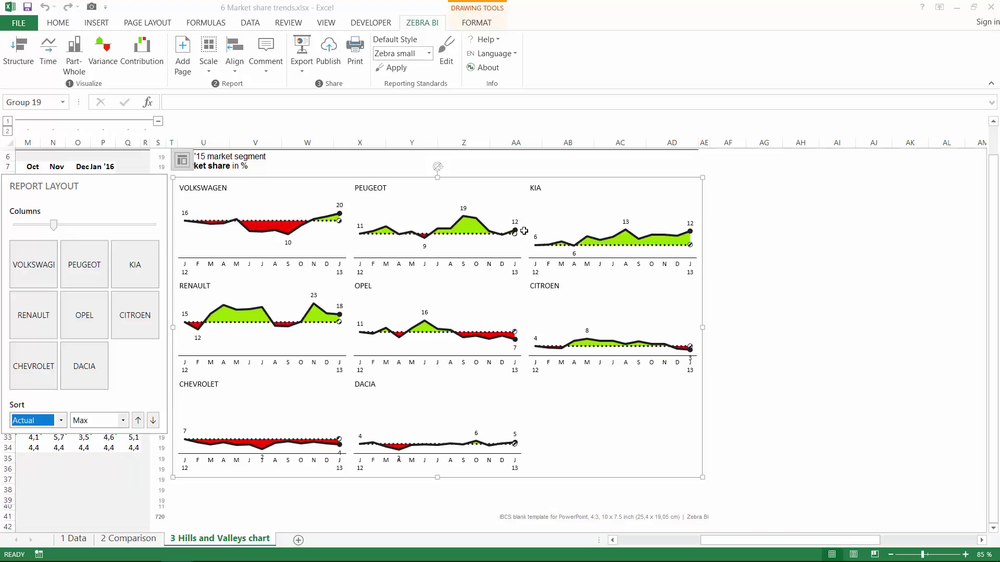
key("Tab")
key("alt+Down")
key("Down")
key("Down")
key("Down")
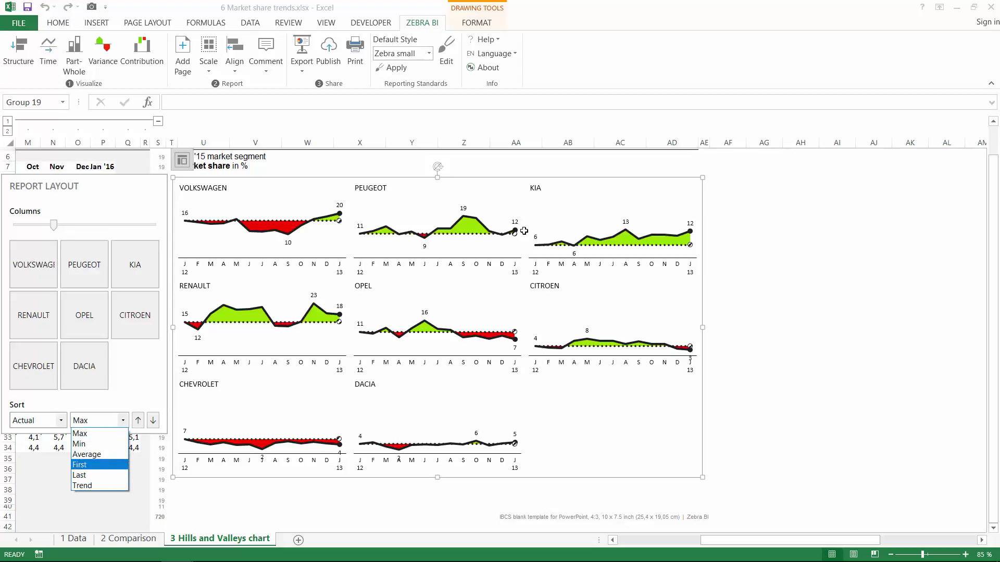
key("Down")
key("Return")
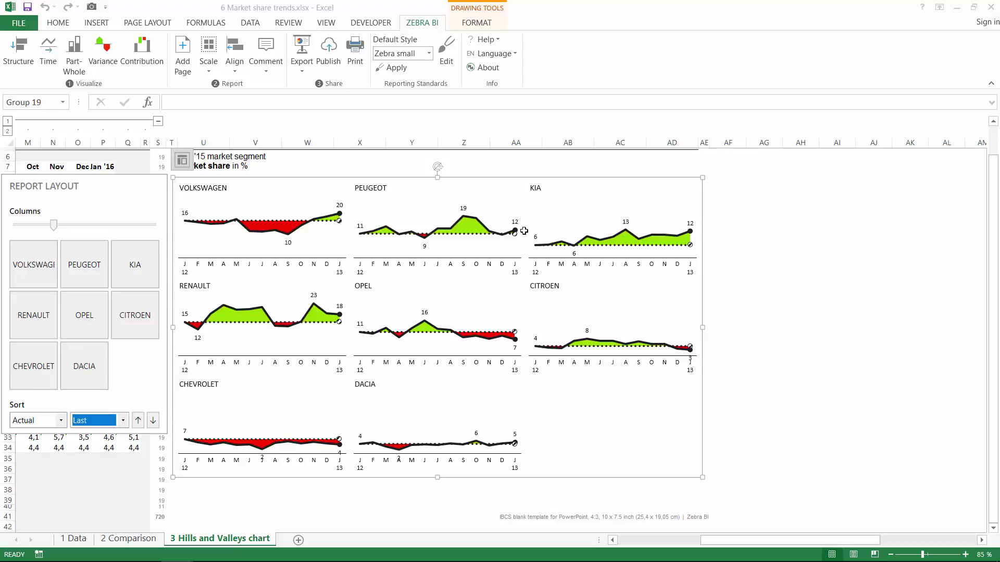
key("Tab")
key("Return")
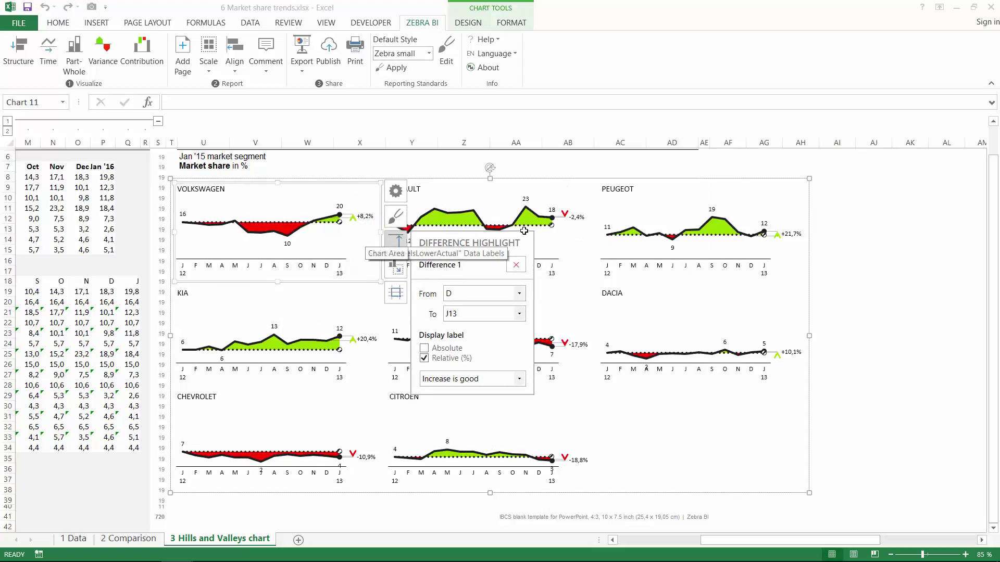
Set the difference highlight to run from J12 to J13 and display only the absolute label.
key("alt+Down")
key("Home")
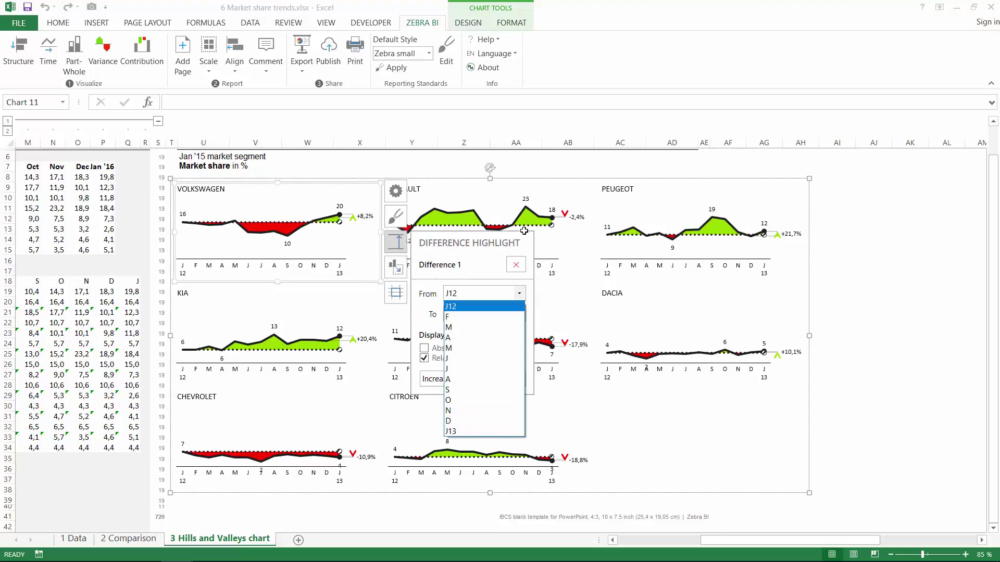
key("Return")
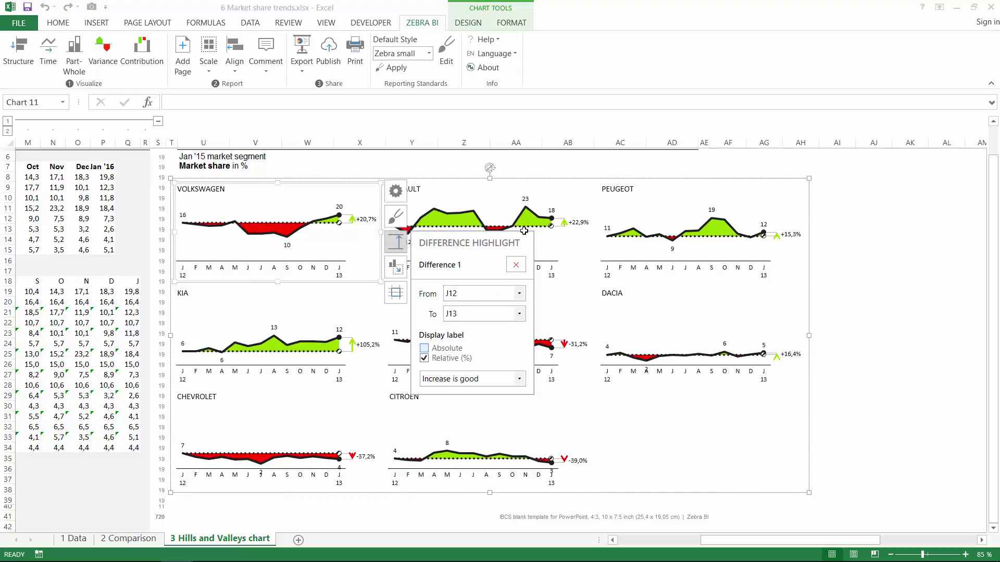
key("space")
key("Tab")
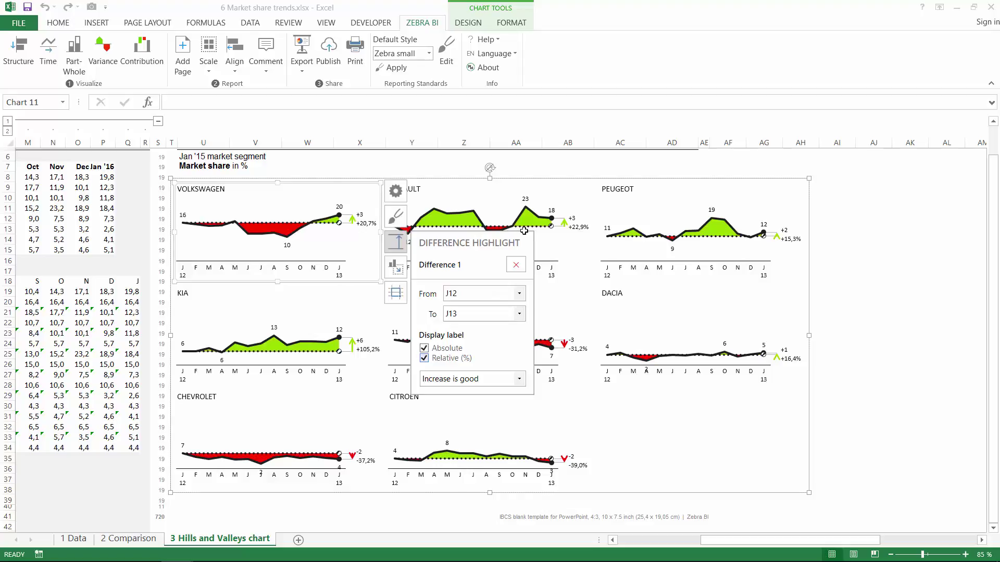
key("space")
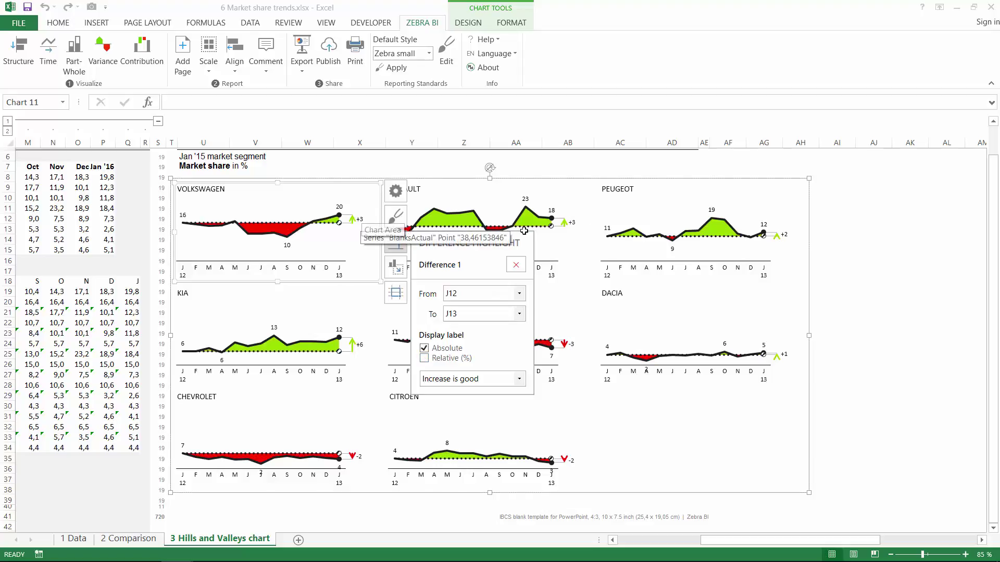
key("Escape")
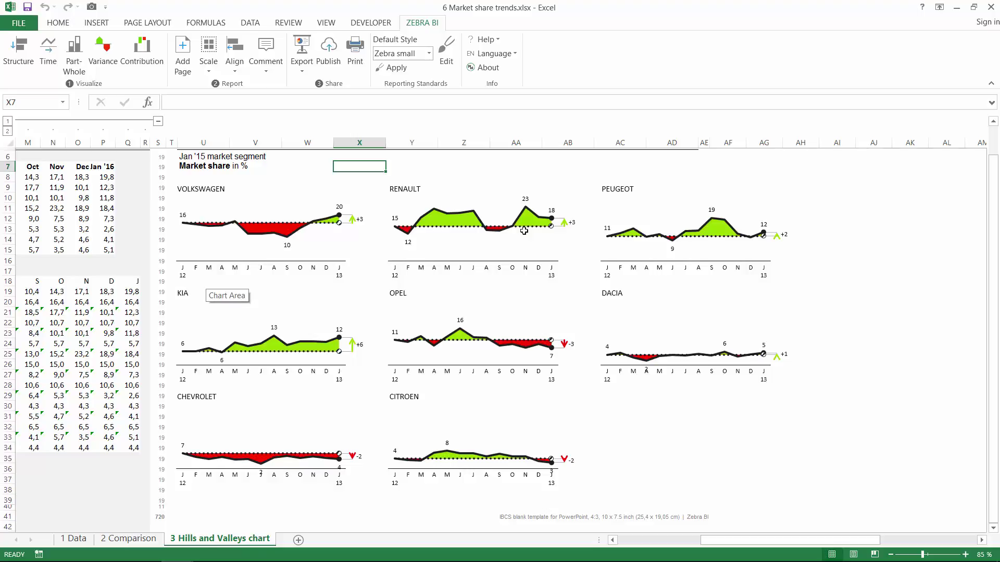
key("Left")
key("Left")
key("Left")
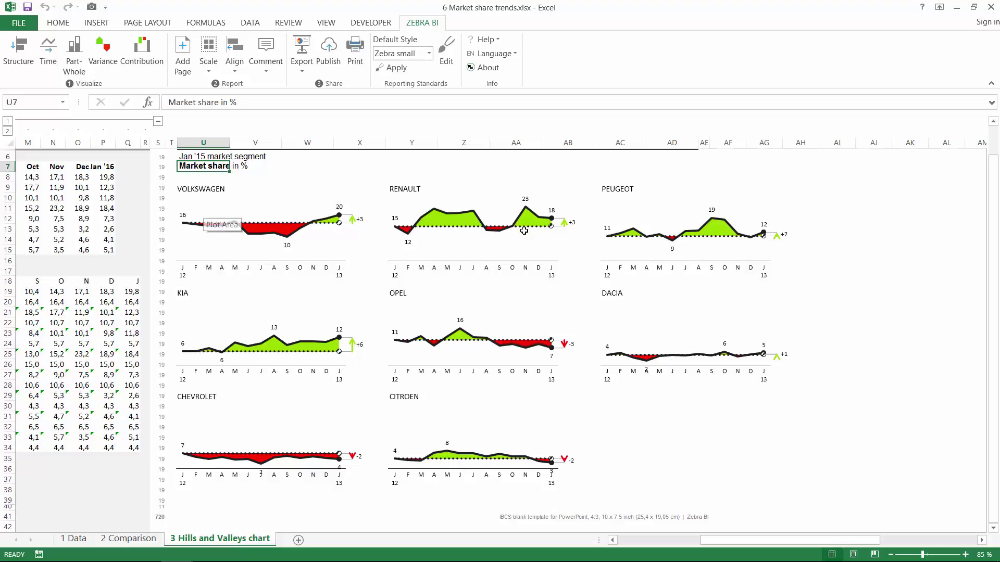
left_click(524, 231)
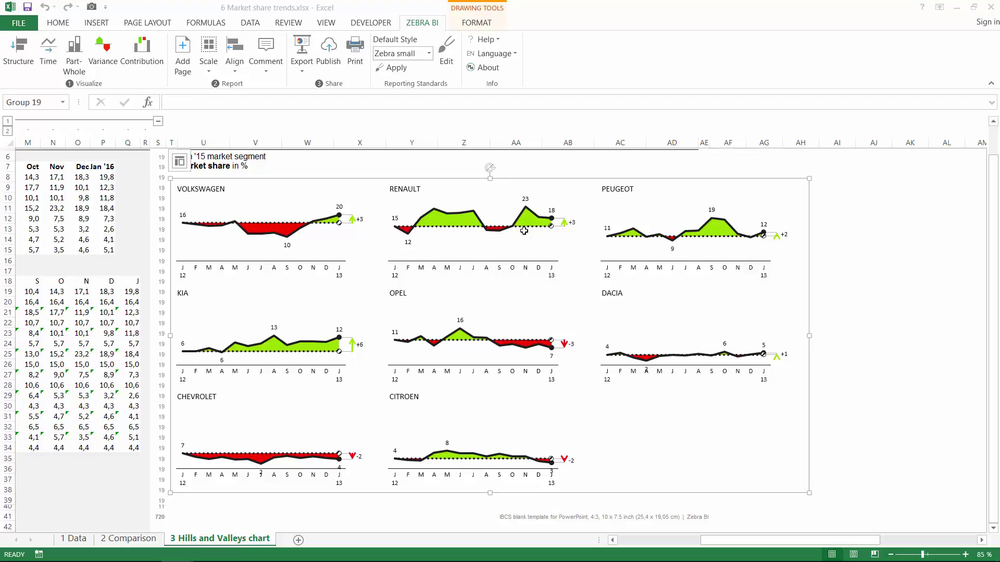
key("Escape")
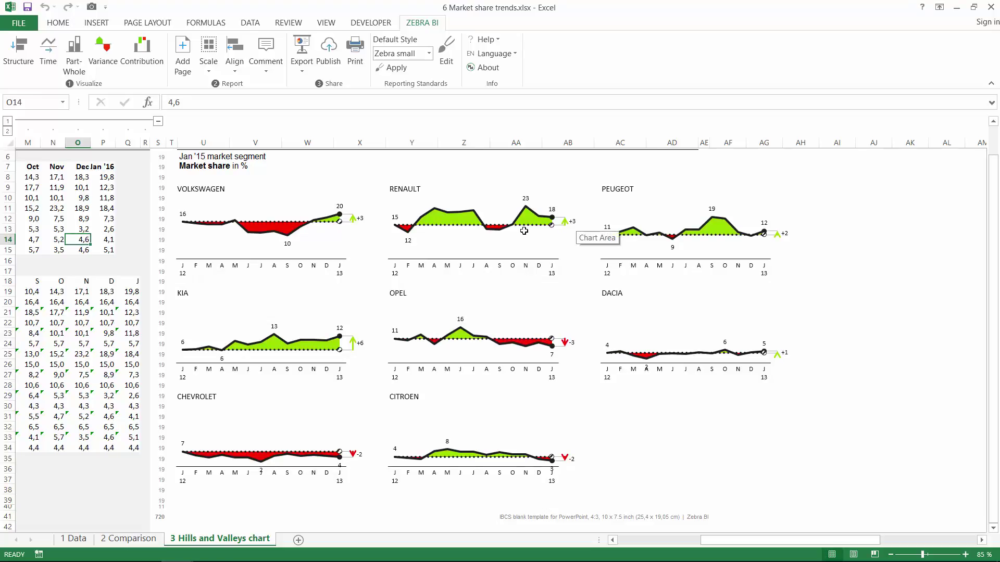
Switch to the workbook 7 EBITDA GP volume monthly.xlsx.
key("alt+Tab")
key("alt+Tab")
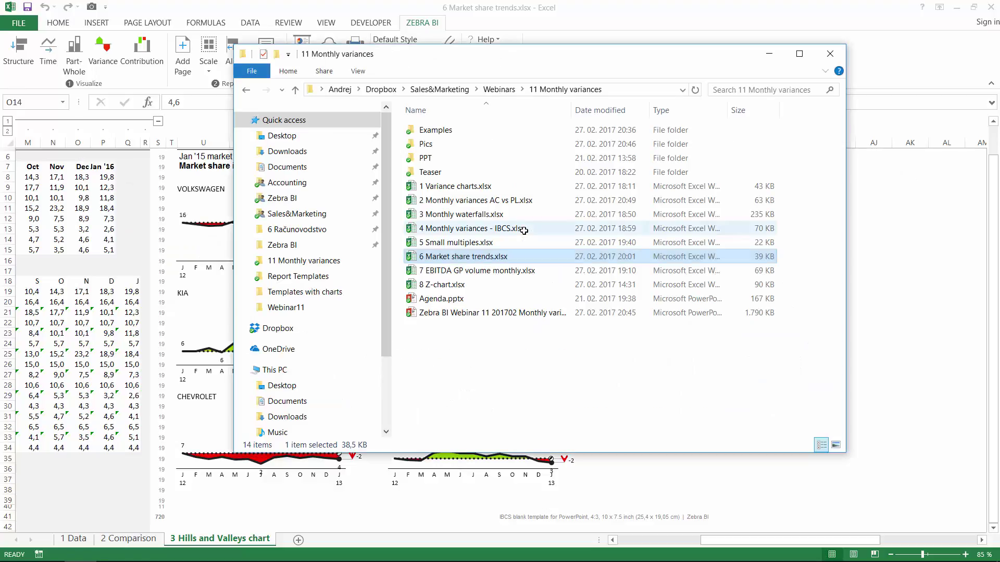
key("alt+Tab")
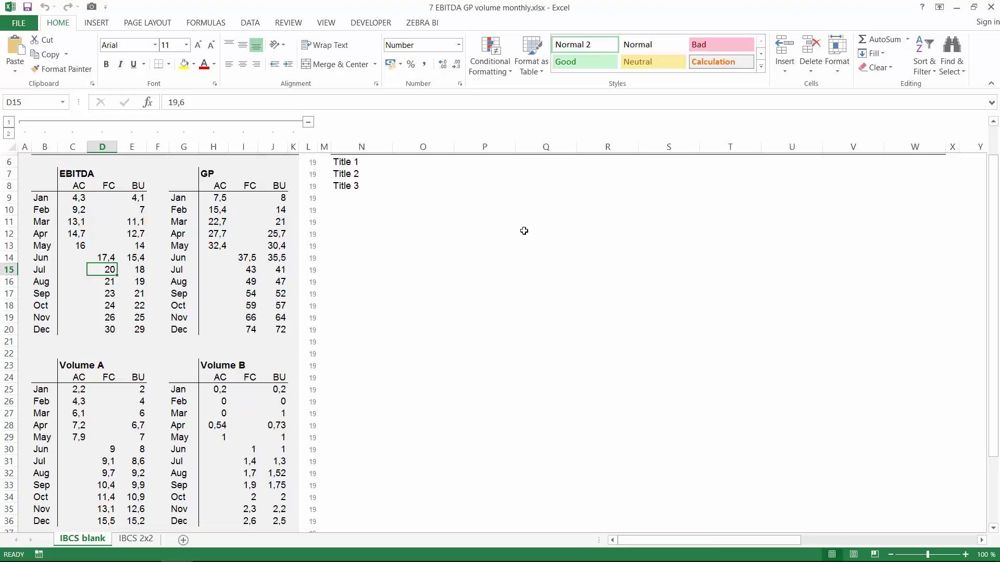
Insert an integrated actual + variance line chart from the EBITDA table.
key("Left")
key("Up")
key("Up")
key("Up")
key("Up")
key("Up")
key("alt+y")
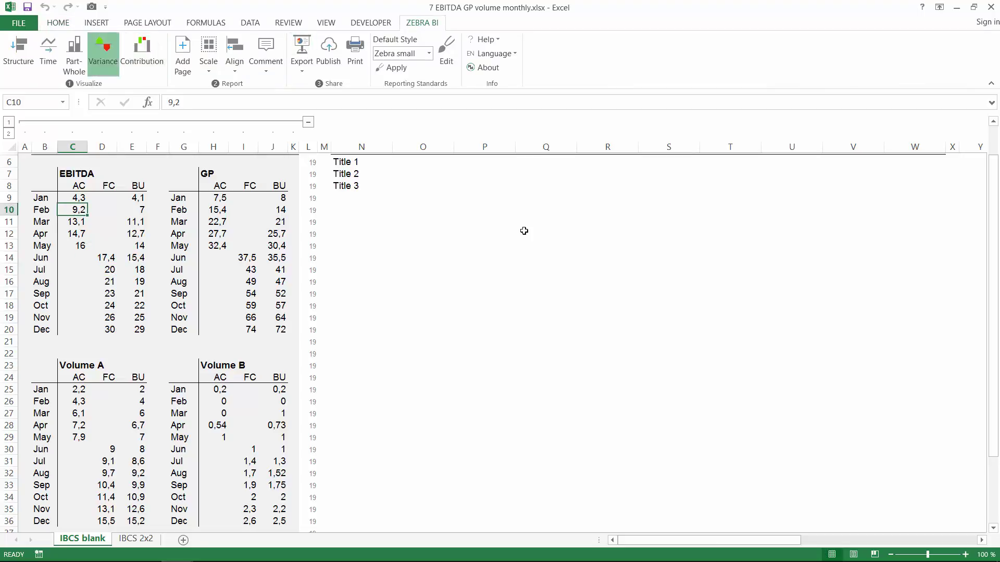
key("Down")
key("Right")
key("Right")
key("Down")
key("Right")
key("Right")
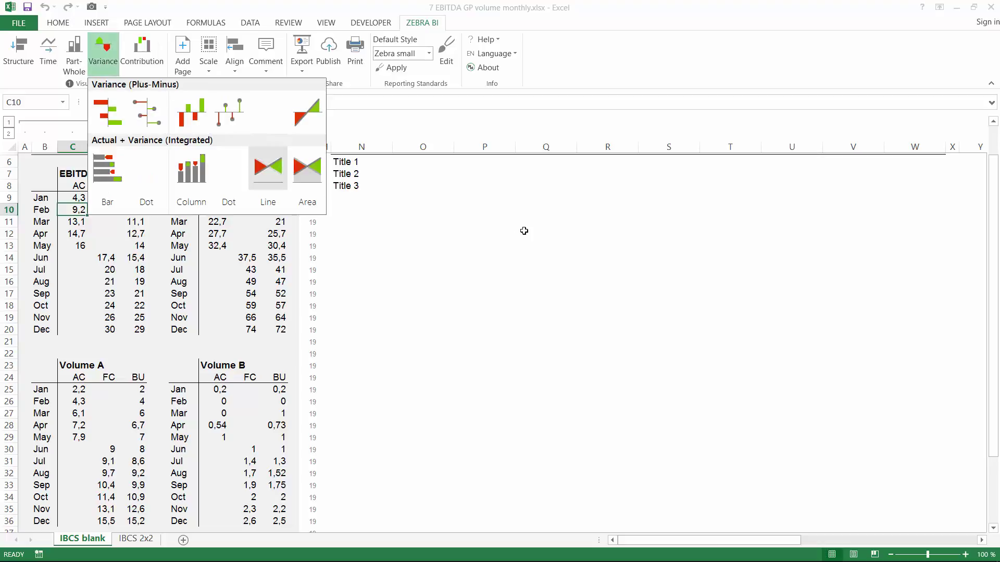
key("Return")
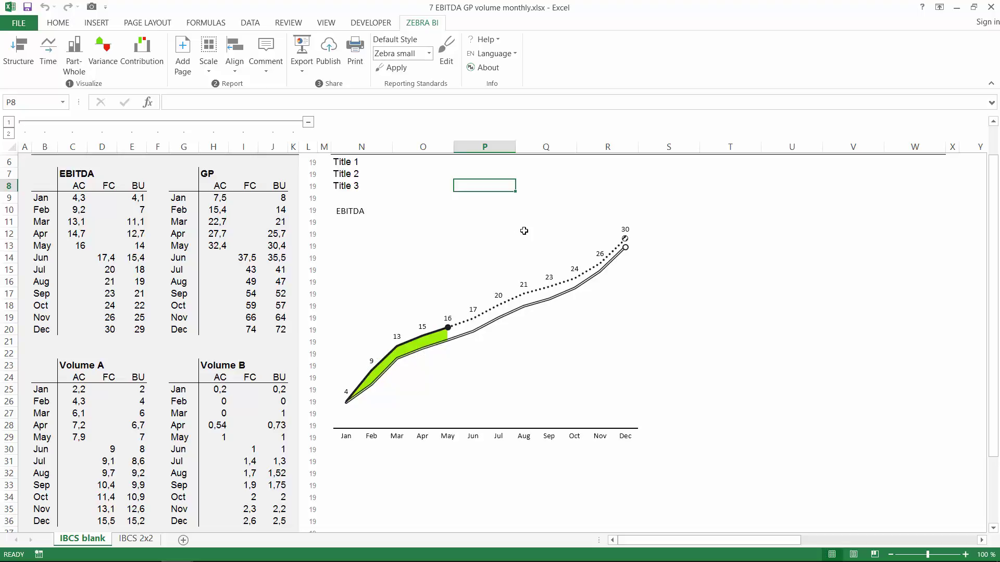
Delete the EBITDA line chart from the blank report page.
left_click(524, 230)
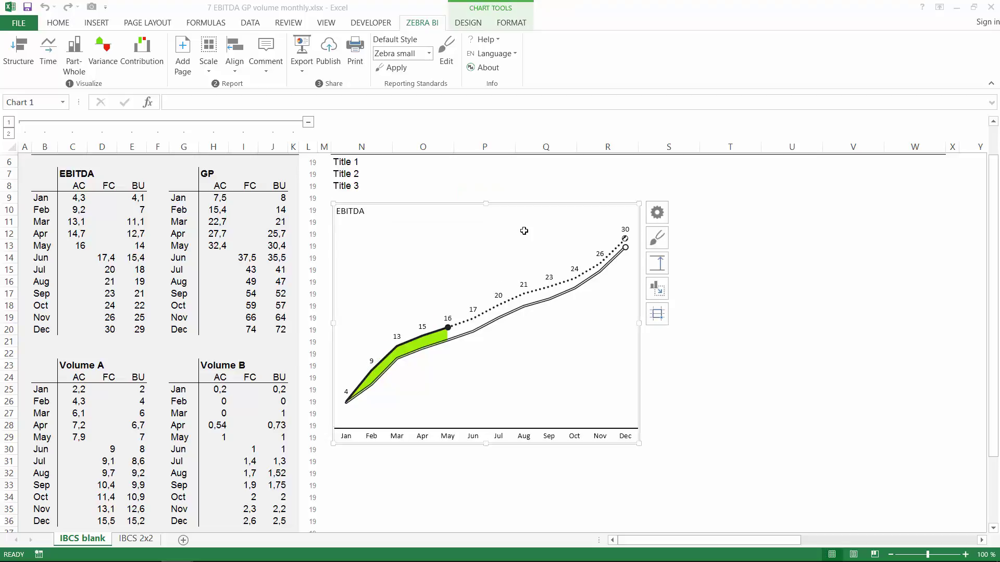
key("Escape")
key("Delete")
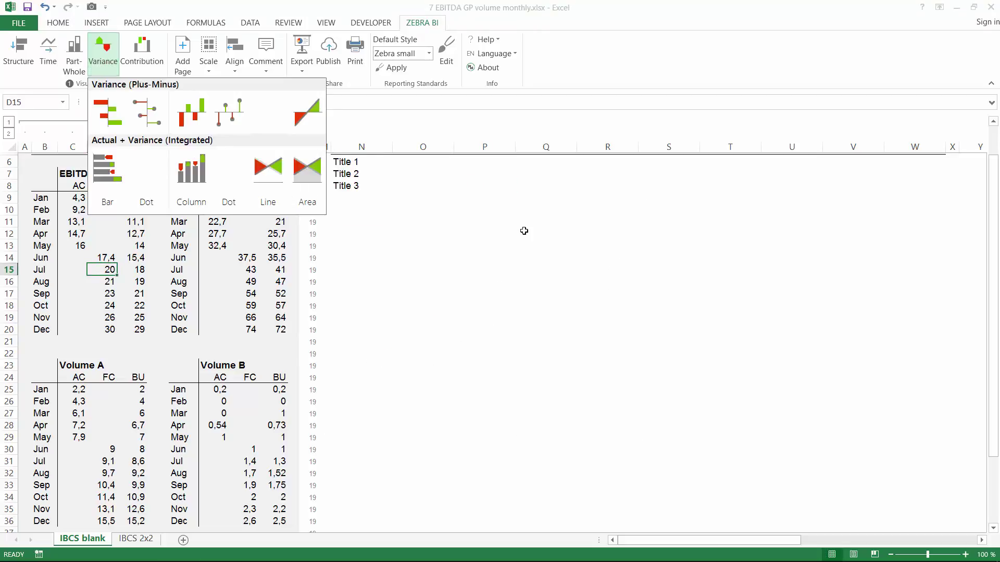
Insert an integrated actual + variance column chart from the EBITDA table and change the third report title in N8 to YTD.
key("Return")
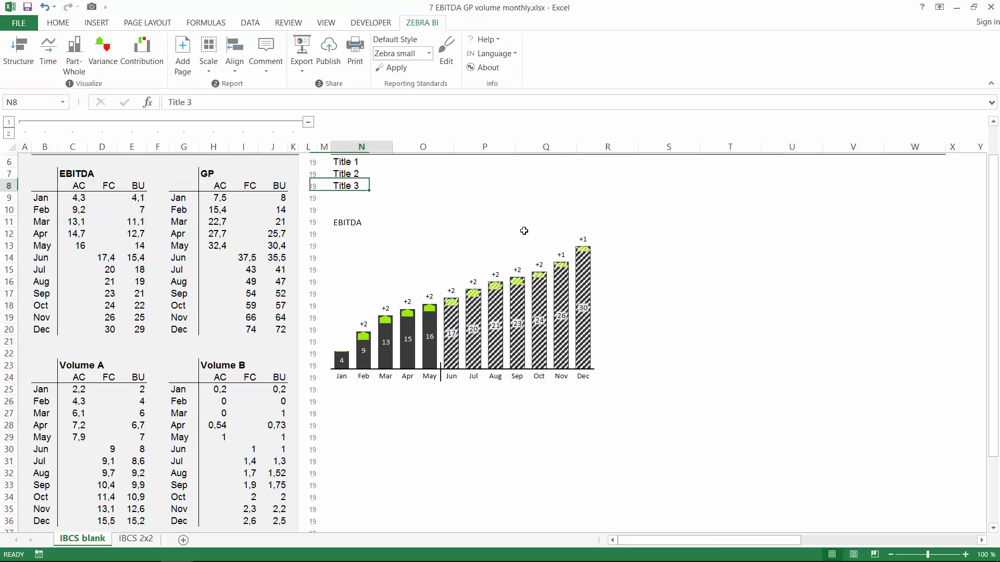
type("YTD")
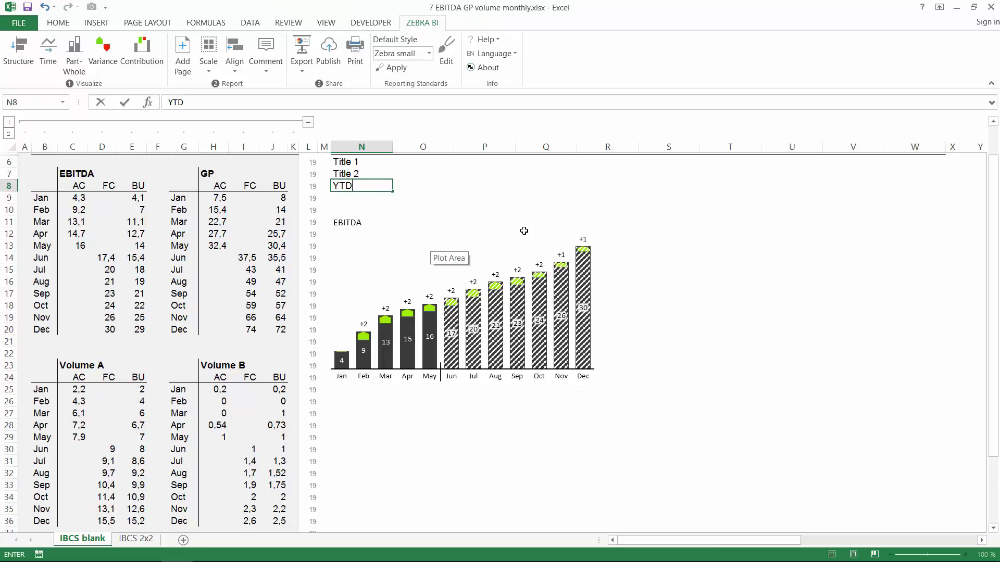
key("Return")
key("Up")
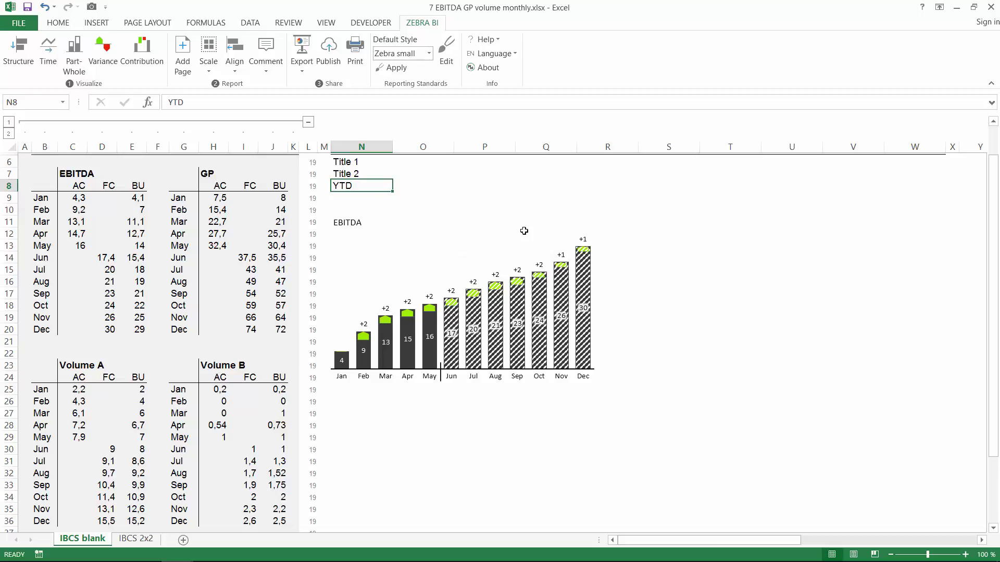
left_click(524, 231)
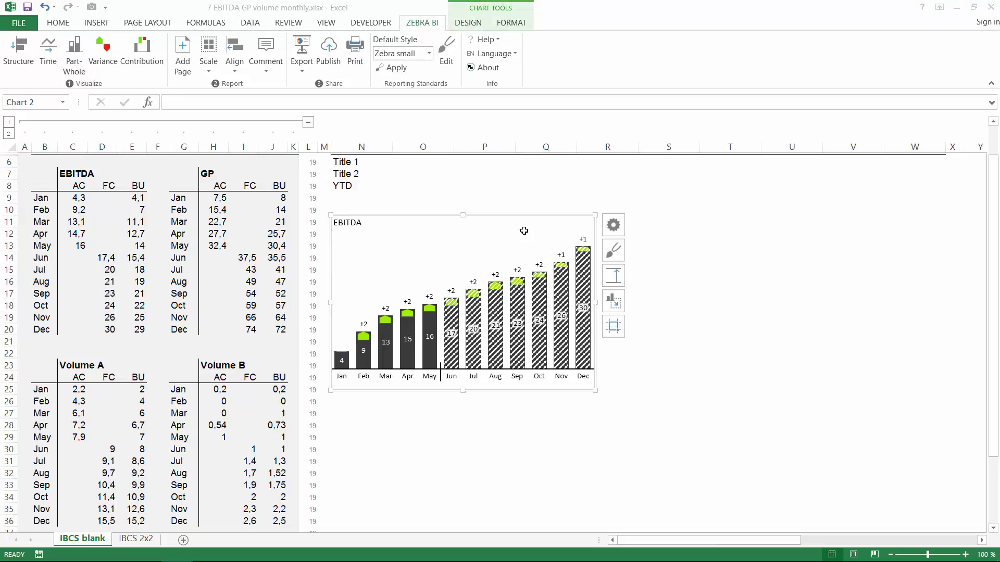
key("Escape")
Insert an integrated actual + variance column chart from the GP table beside the EBITDA chart.
left_click(214, 233)
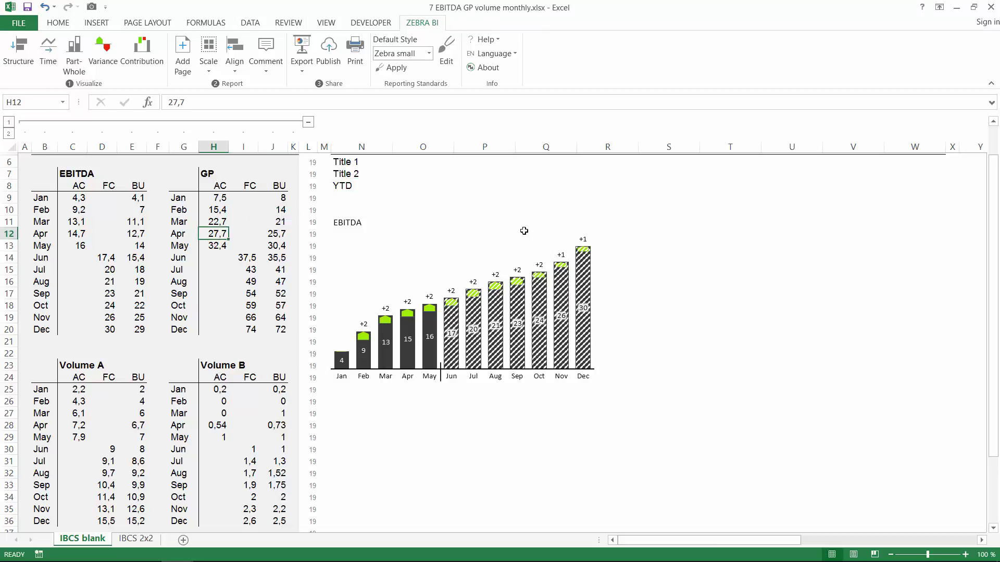
left_click(103, 53)
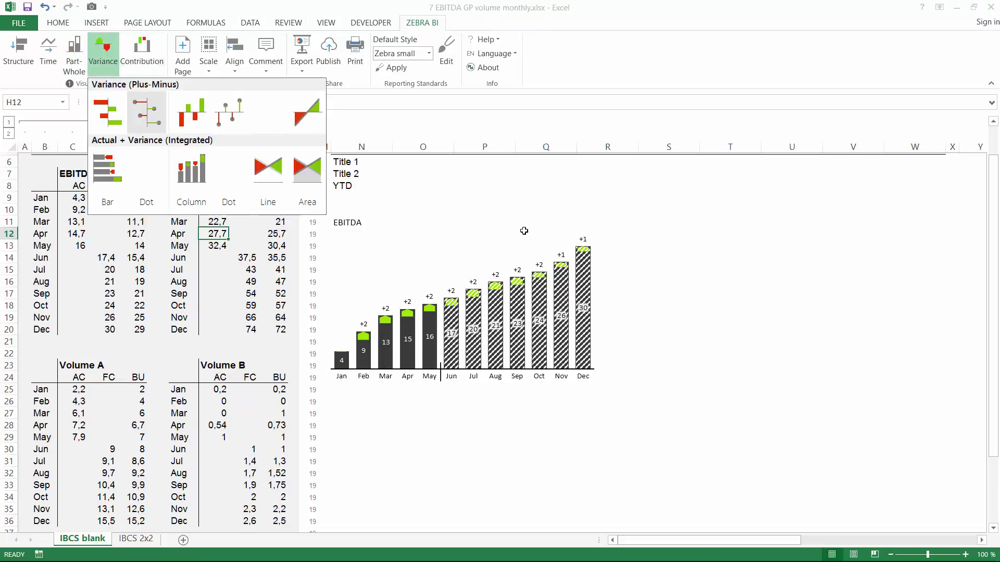
left_click(191, 168)
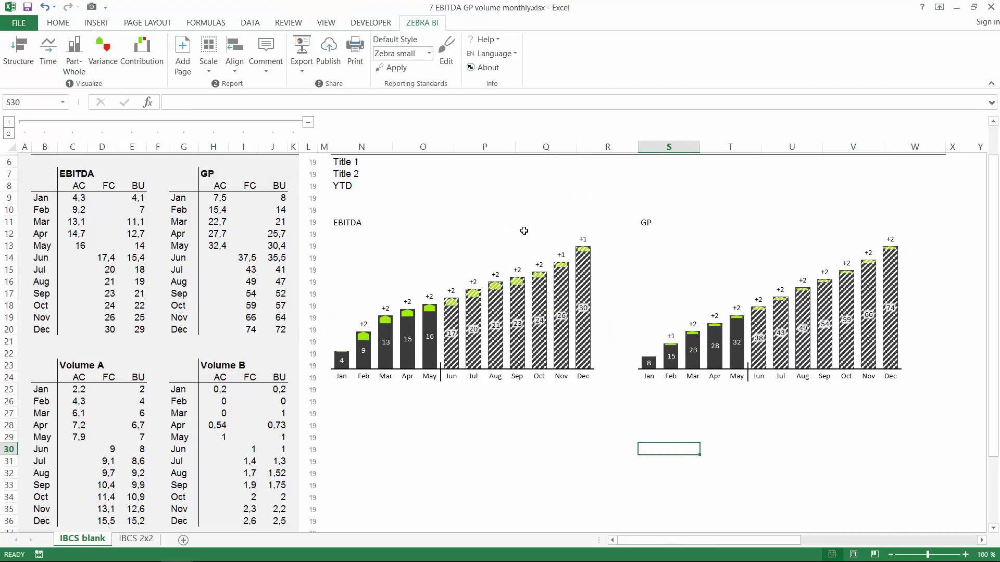
Insert an integrated actual + variance column chart from the Volume A table and move the EBITDA and GP charts up to row 9.
left_click(72, 425)
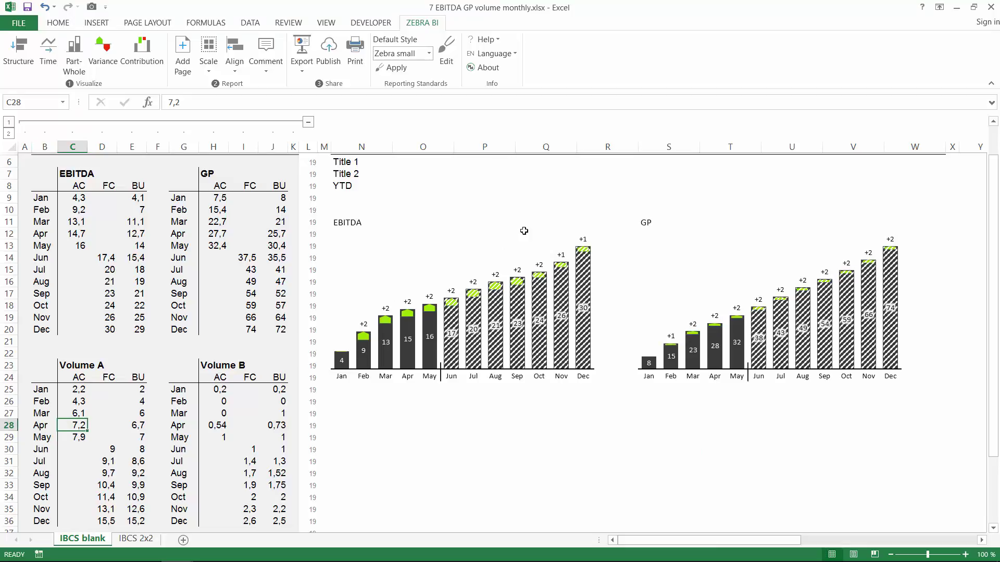
left_click(103, 52)
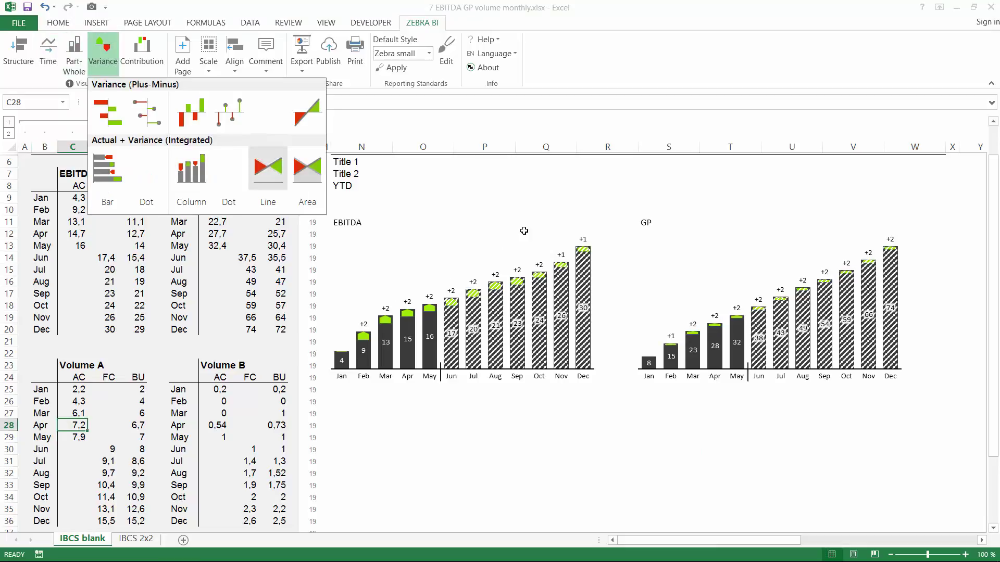
left_click(191, 169)
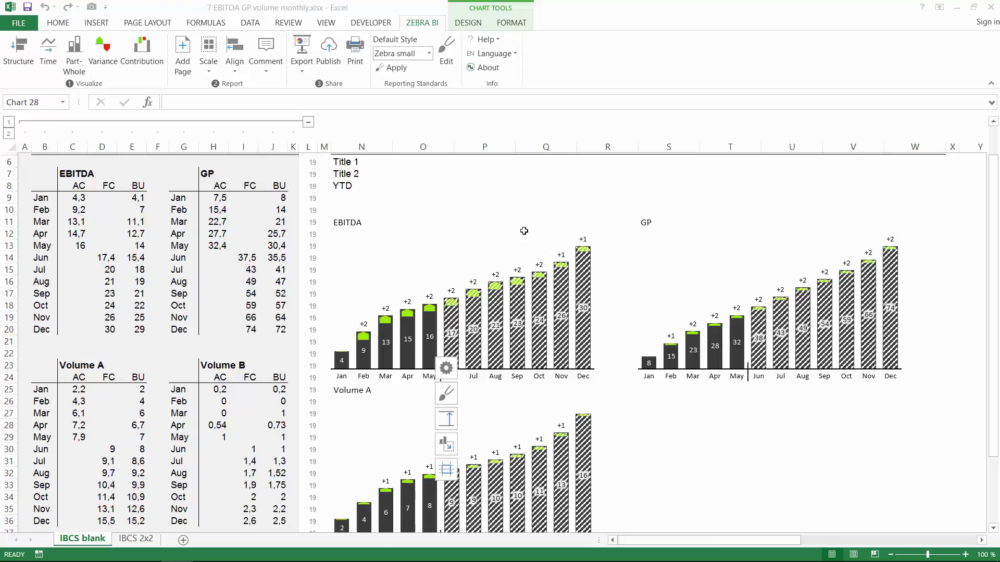
left_click(524, 230)
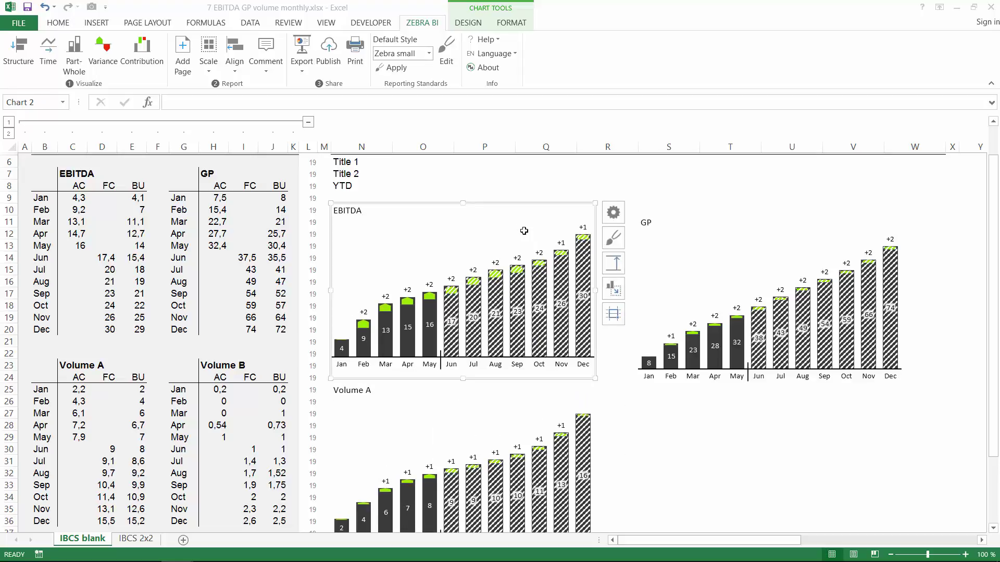
key("Tab")
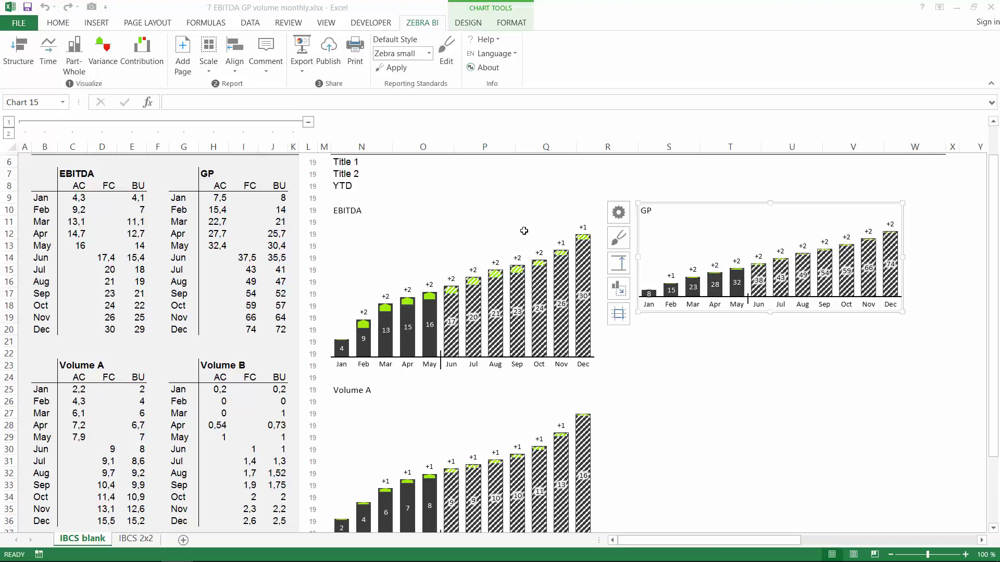
Delete the GP, EBITDA and Volume A column charts from the report page.
mouse_move(802, 265)
key("Delete")
left_click(524, 231)
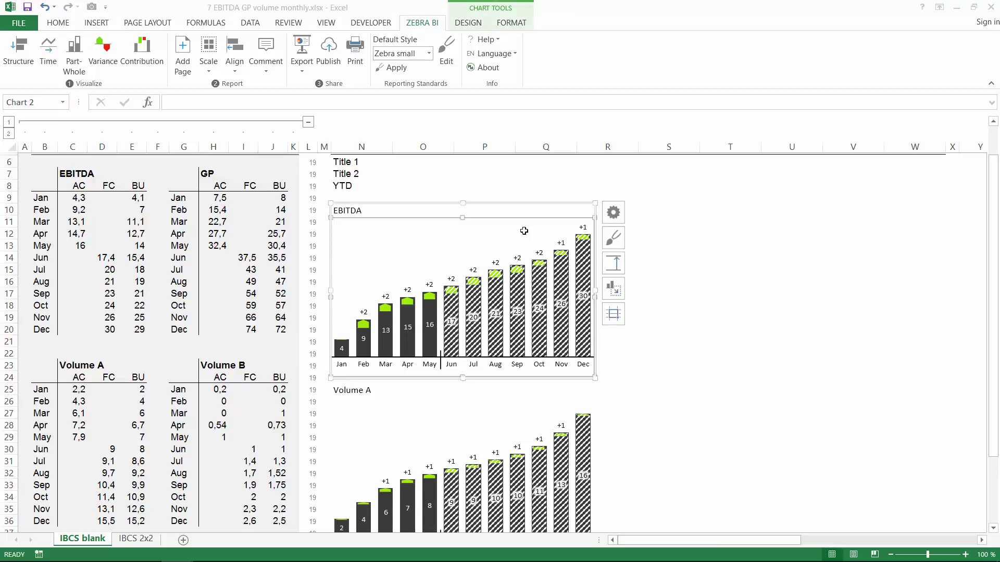
key("Delete")
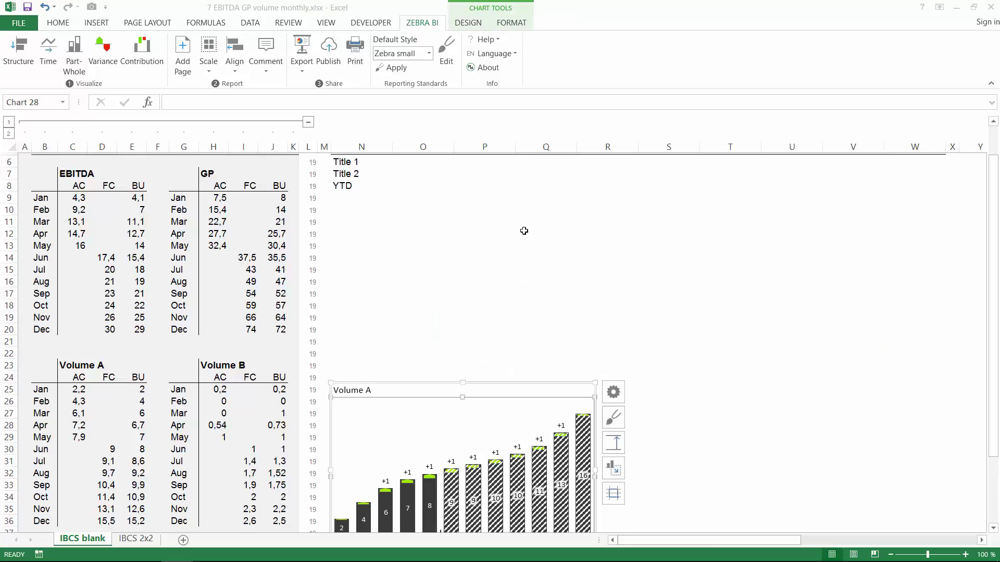
key("Delete")
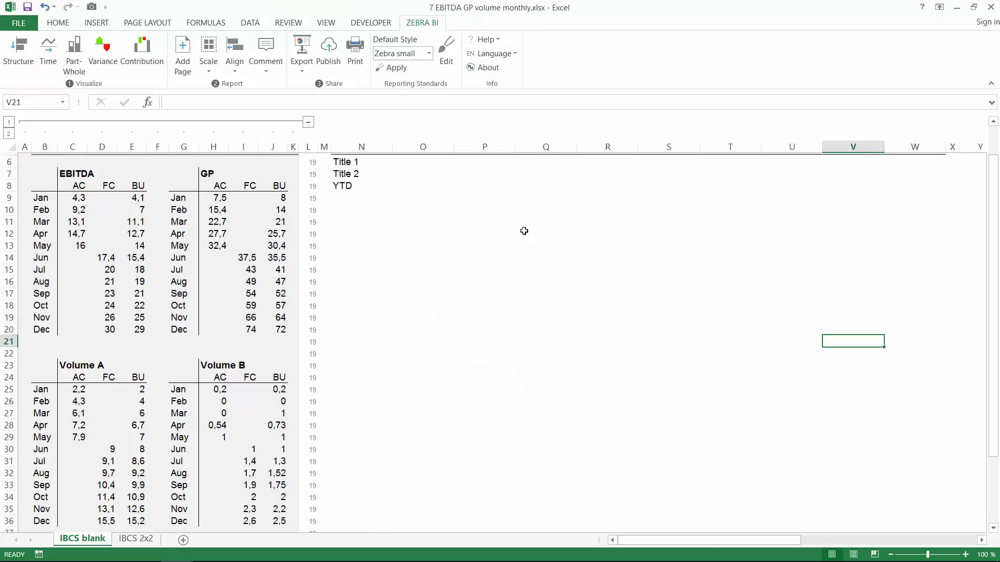
Insert an integrated actual + variance line chart from the EBITDA table.
key("alt+y")
key("v")
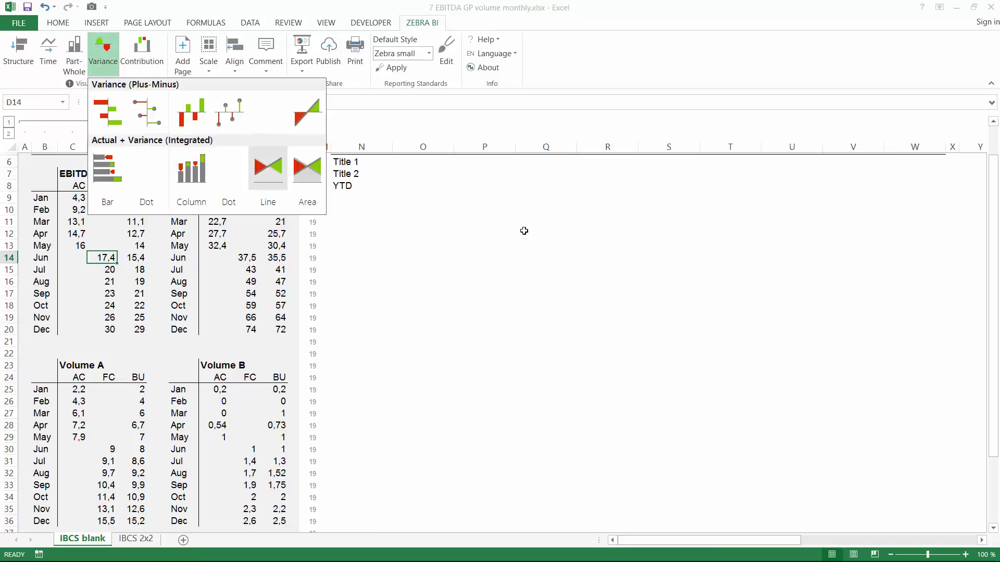
key("Return")
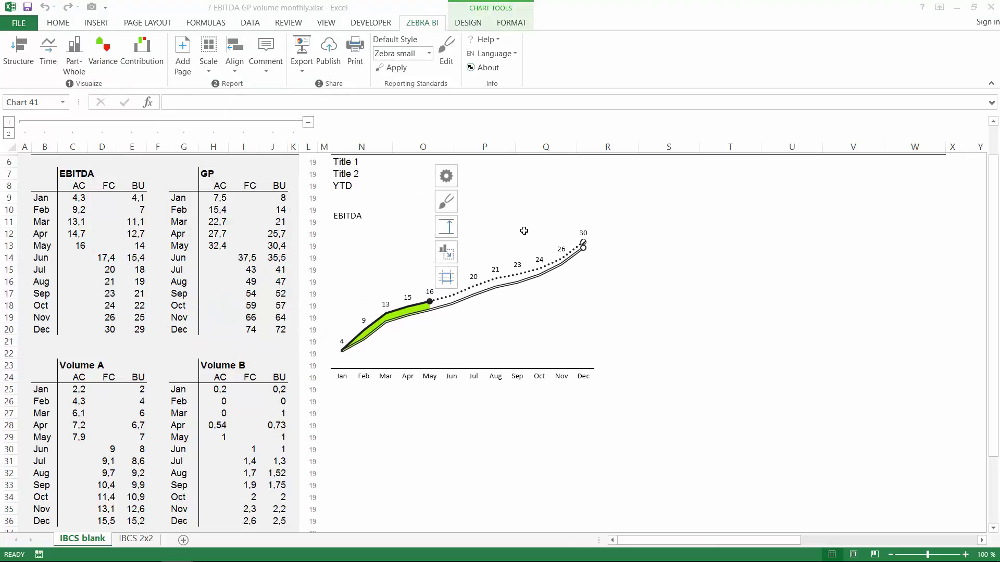
Insert an integrated actual + variance line chart from the GP table beside the EBITDA chart.
key("Escape")
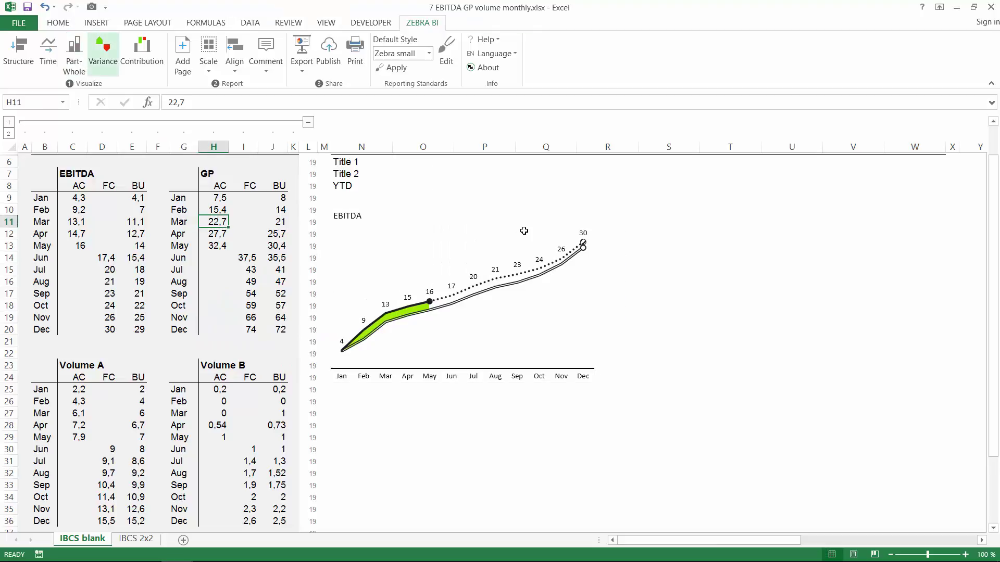
key("Return")
key("Return")
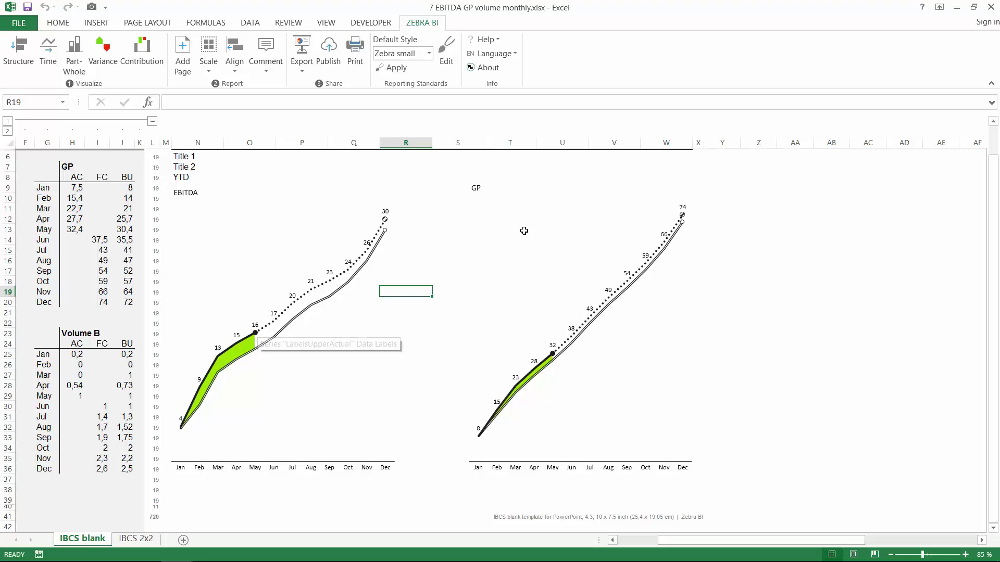
left_click(254, 334)
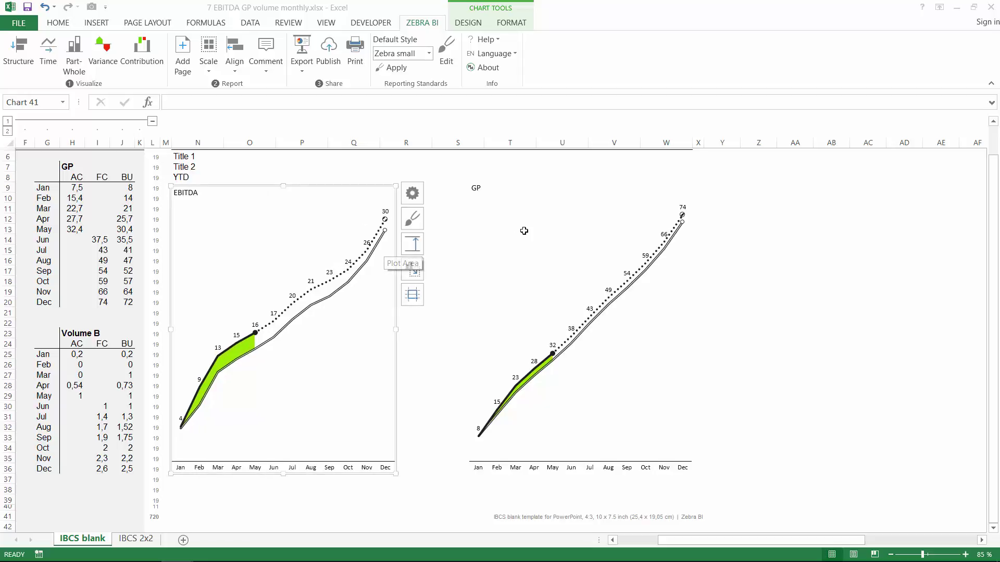
key("Escape")
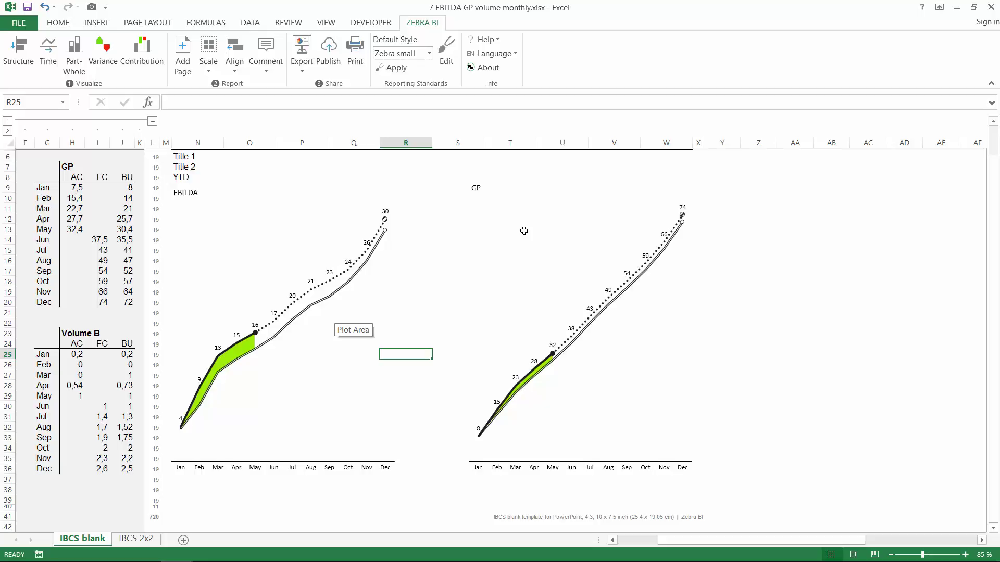
left_click(524, 231)
key("Escape")
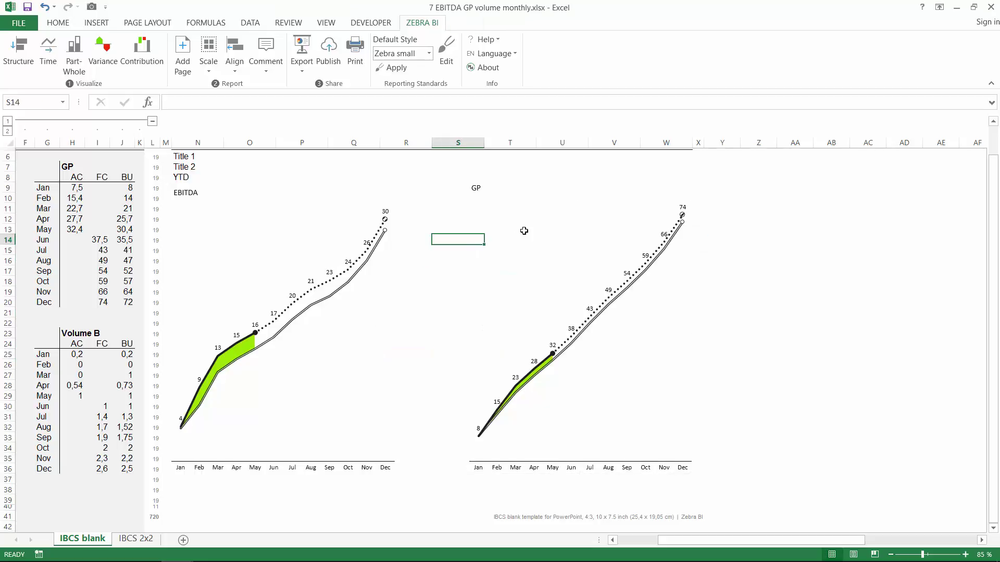
left_click(335, 236)
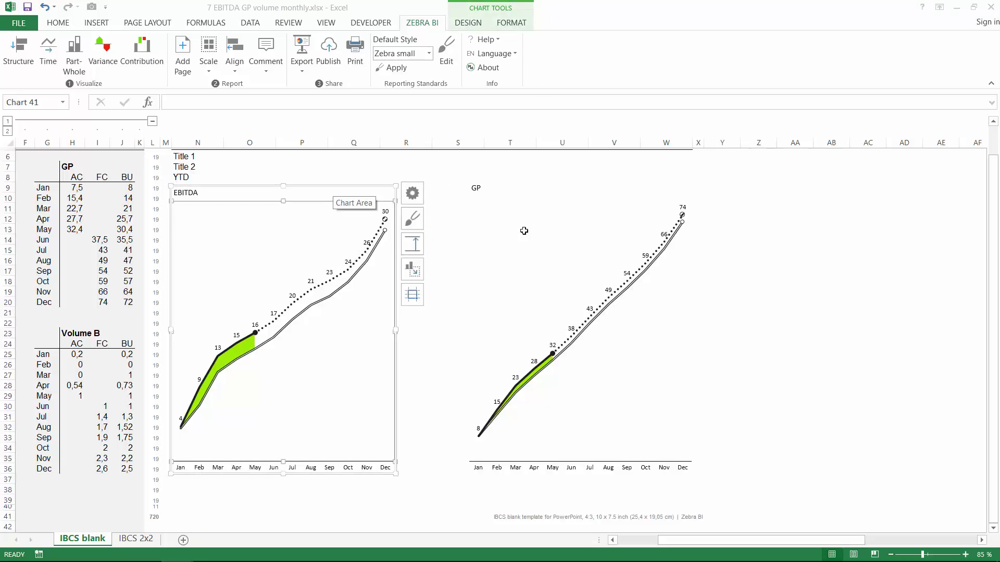
key("Escape")
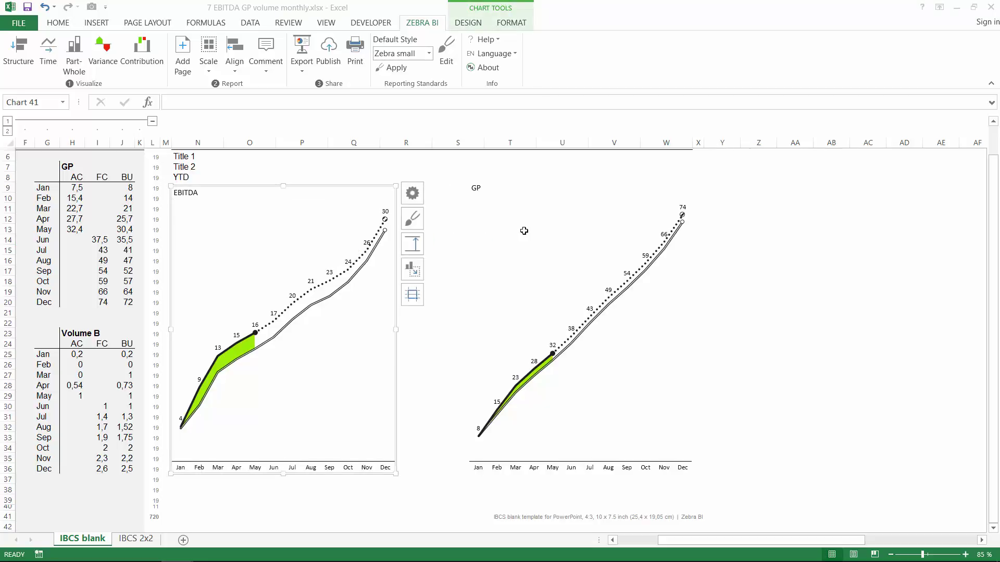
key("Escape")
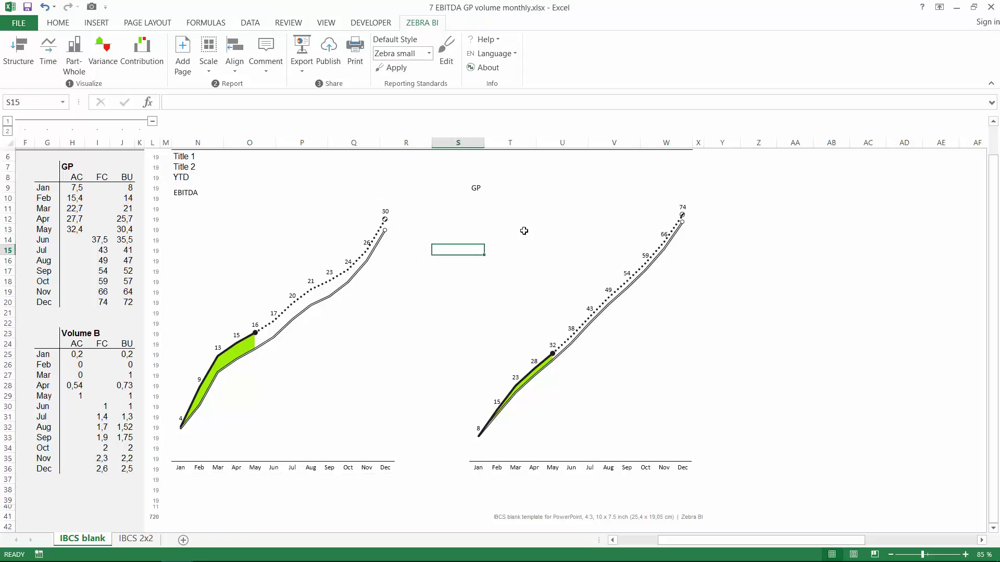
Move the EBITDA chart off the first report columns and outline the range N10:S39 with a dotted border.
left_click(524, 231)
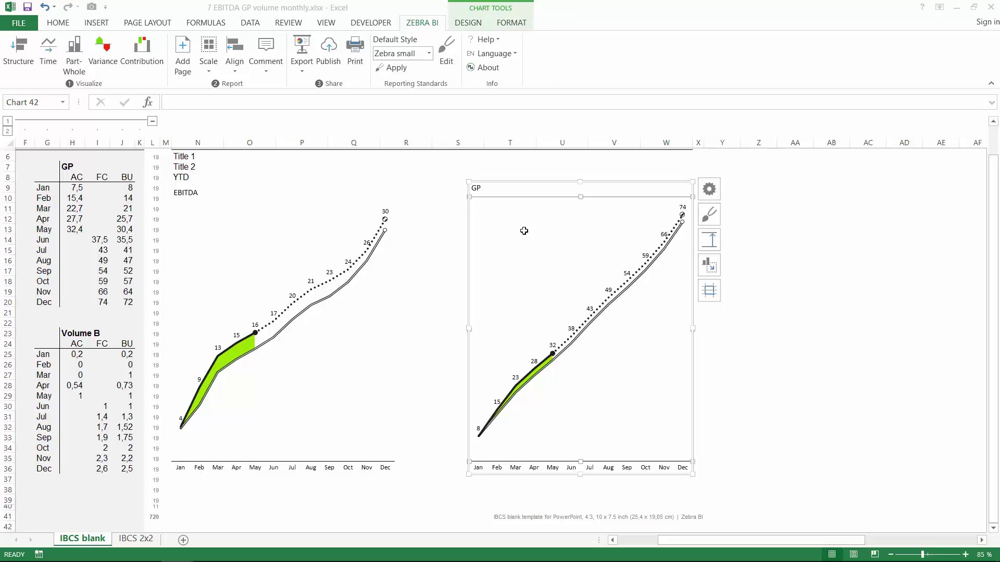
key("Tab")
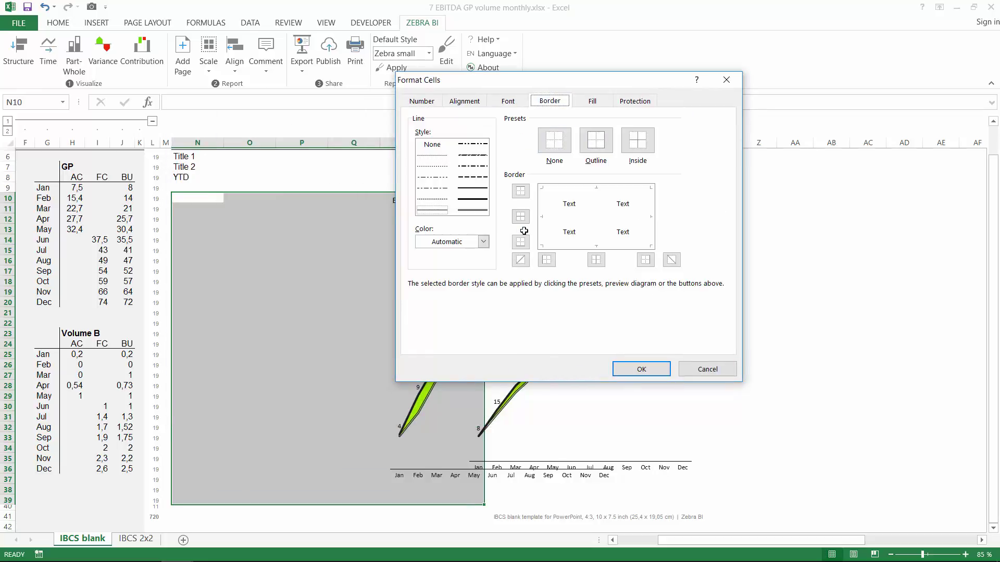
key("alt+o")
key("Return")
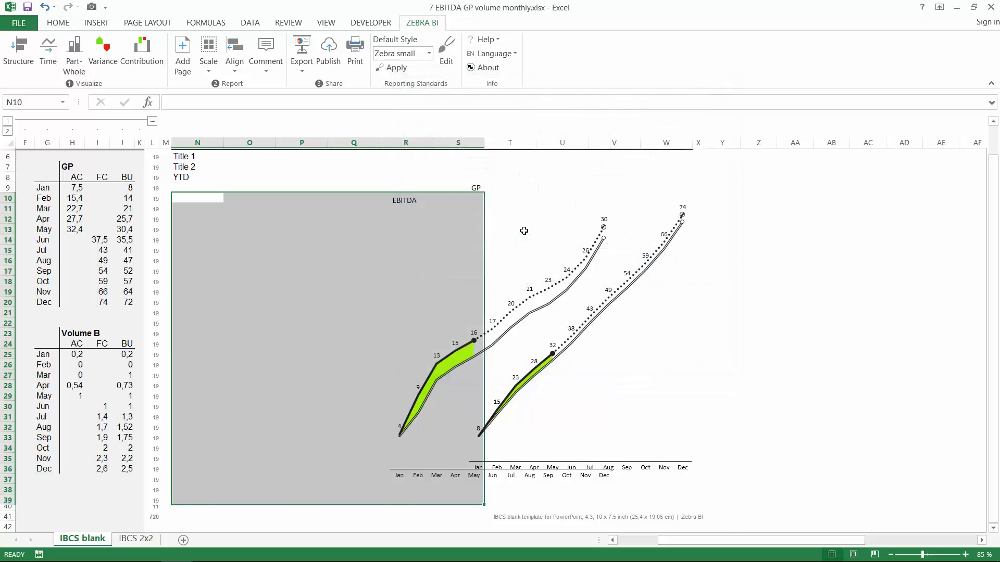
Move the GP chart to the right so that it no longer overlaps the EBITDA chart.
key("Right")
key("Right")
key("Down")
key("Down")
key("Down")
key("Down")
key("Down")
key("Down")
left_click(524, 230)
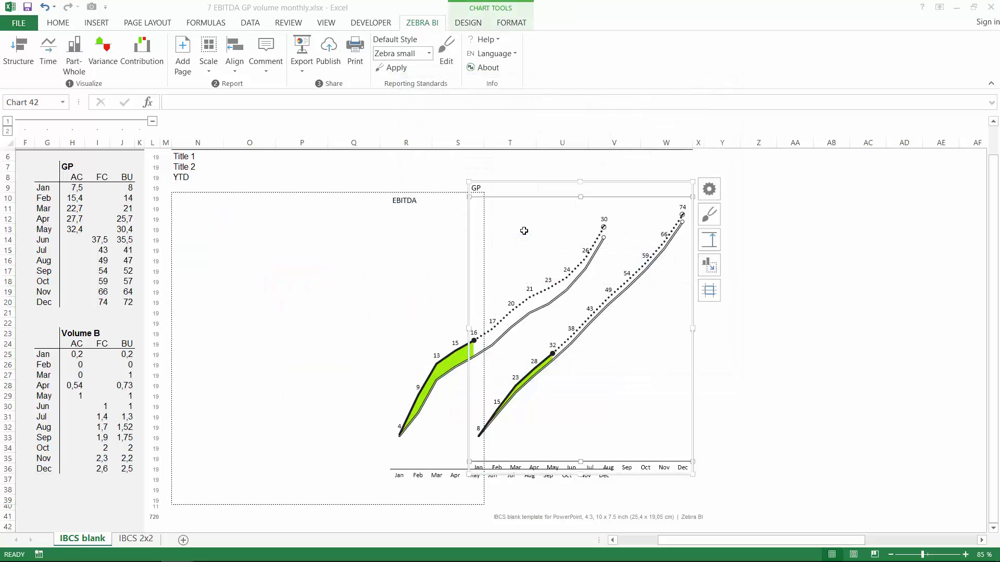
key("ctrl+z")
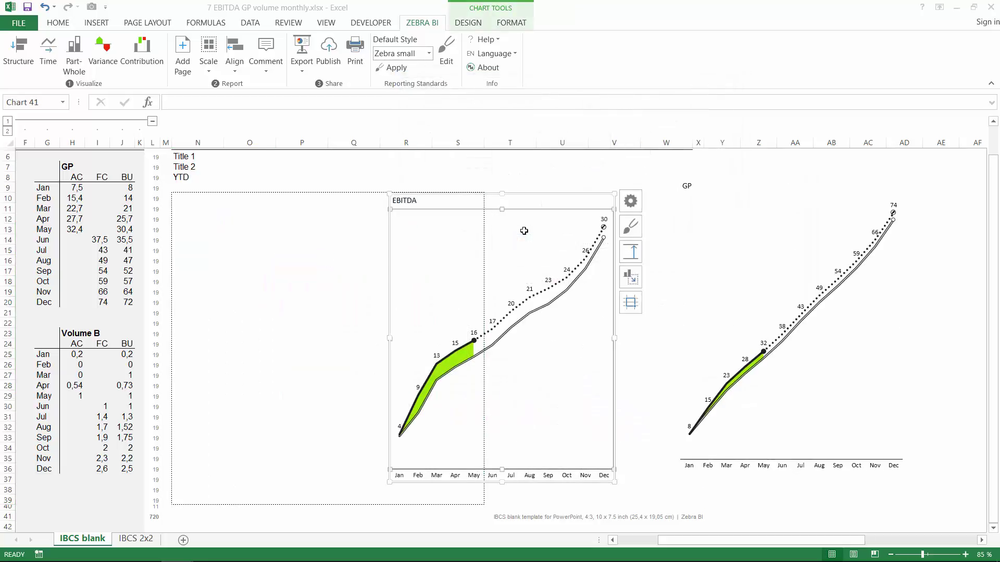
Fit the EBITDA chart to the outlined range N10:S39 using Move Chart with the Fit to range option.
key("ctrl+z")
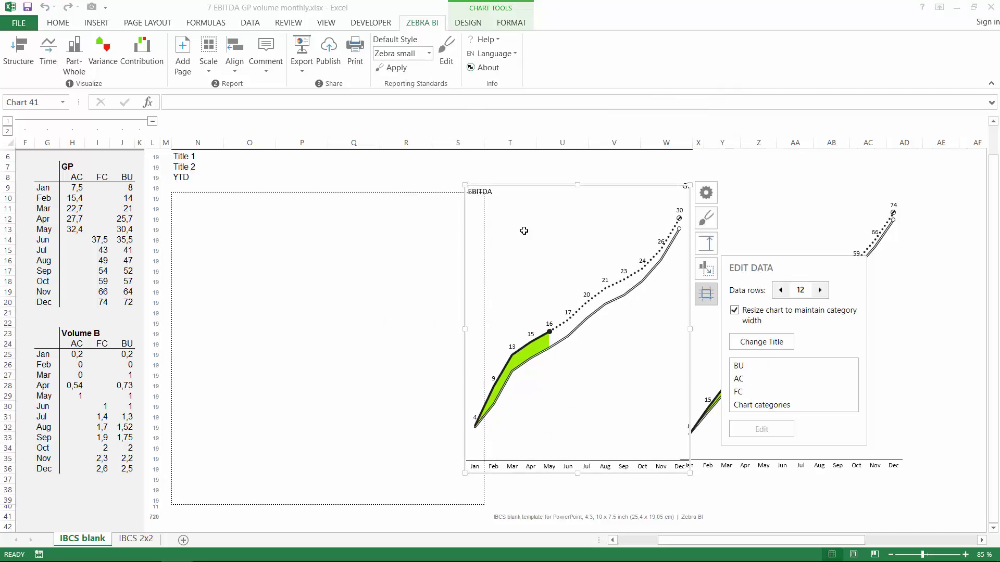
key("ctrl+z")
key("ctrl+z")
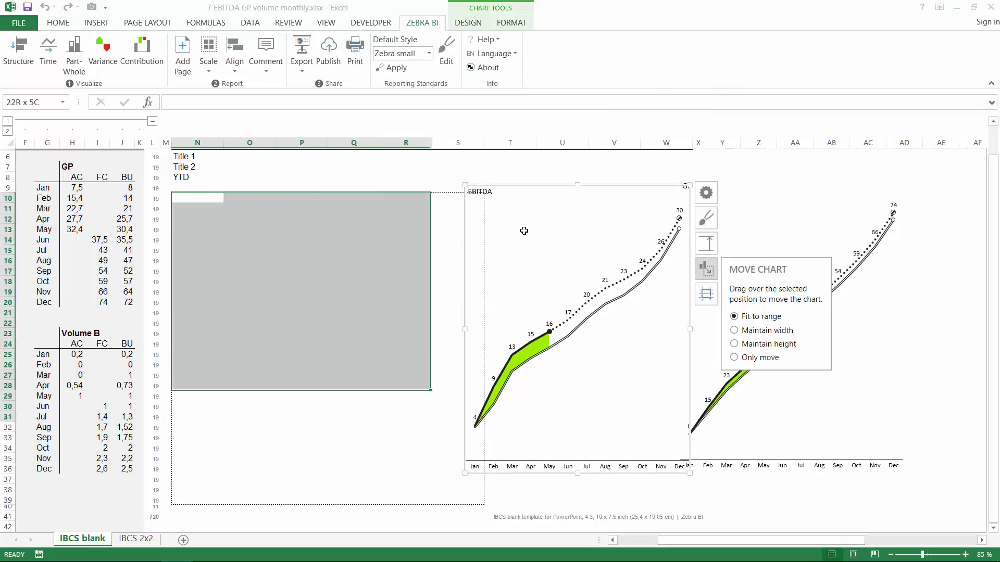
key("ctrl+z")
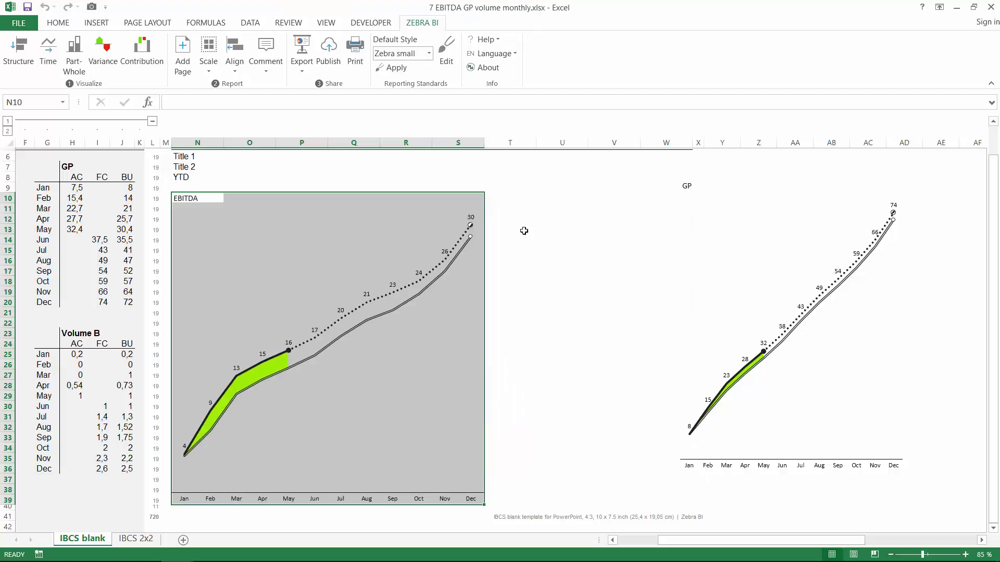
Move the EBITDA chart down and to the right, to about row 21, to free the outlined range.
key("ctrl+z")
key("ctrl+z")
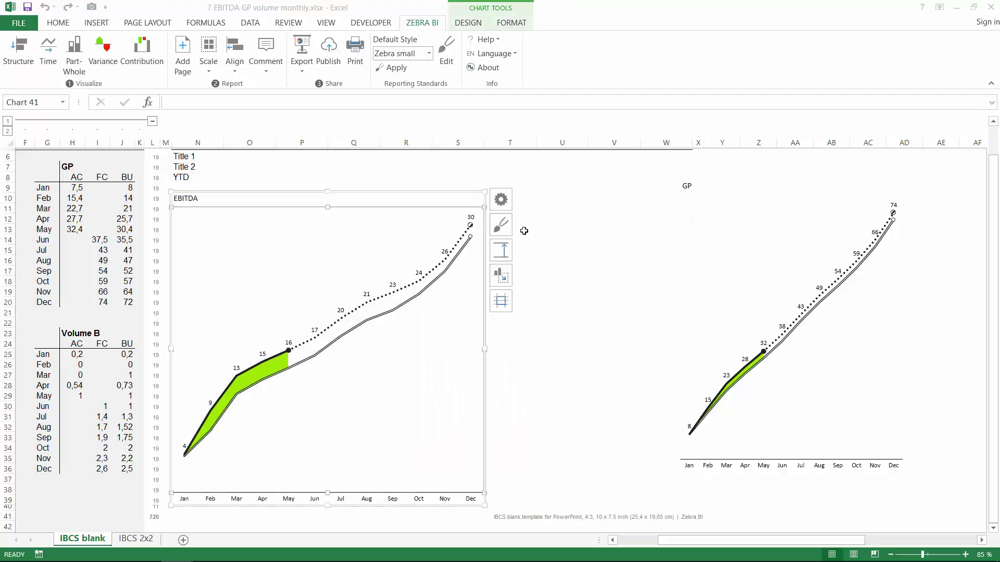
key("ctrl+z")
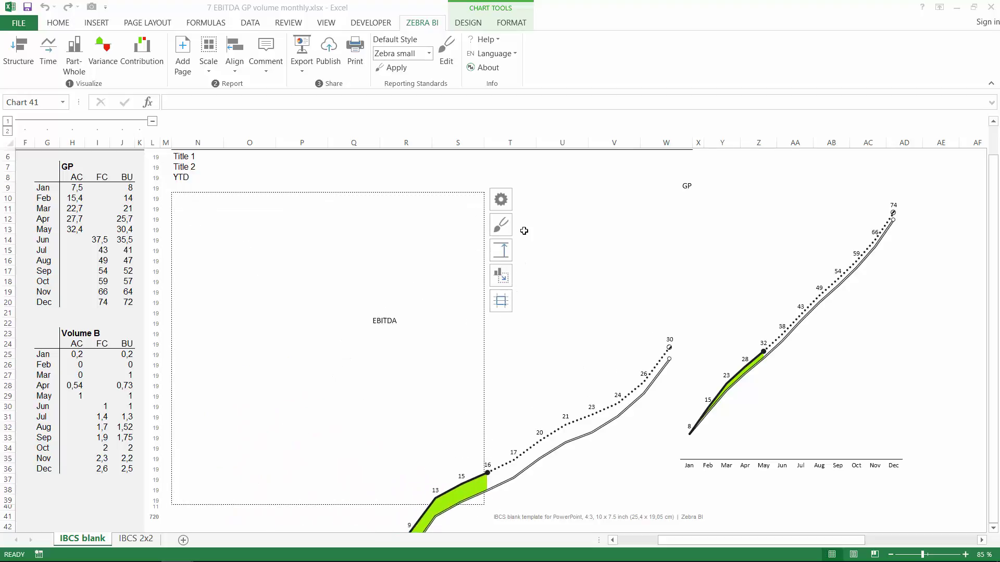
Fit the GP chart to the outlined range N10:S39 using Move Chart with the Fit to range option.
key("ctrl+z")
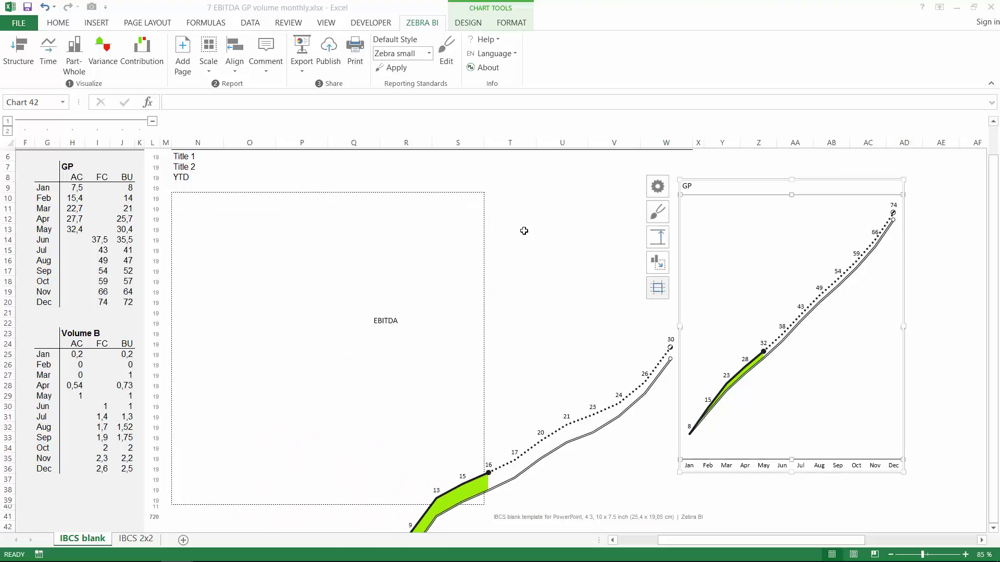
key("ctrl+z")
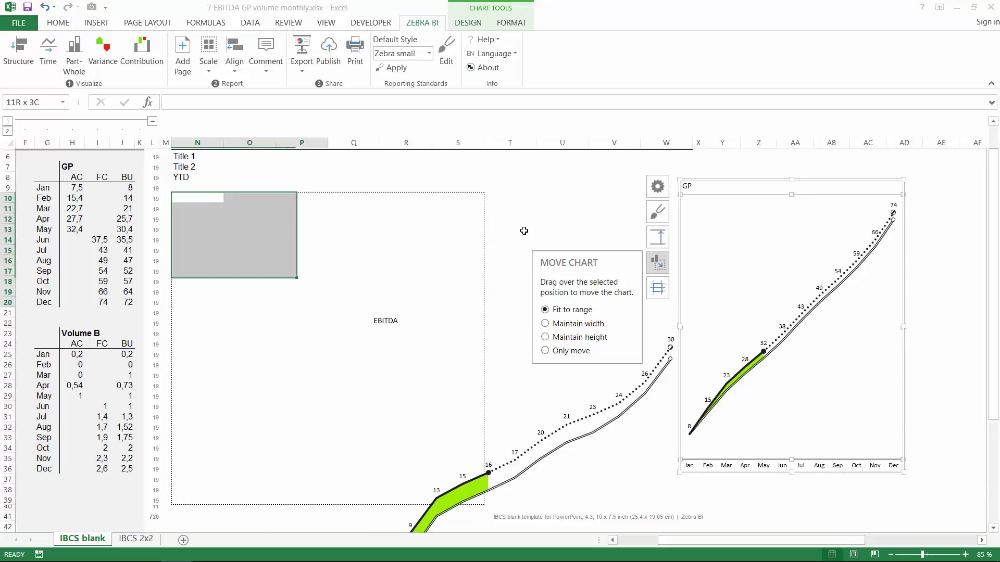
key("ctrl+z")
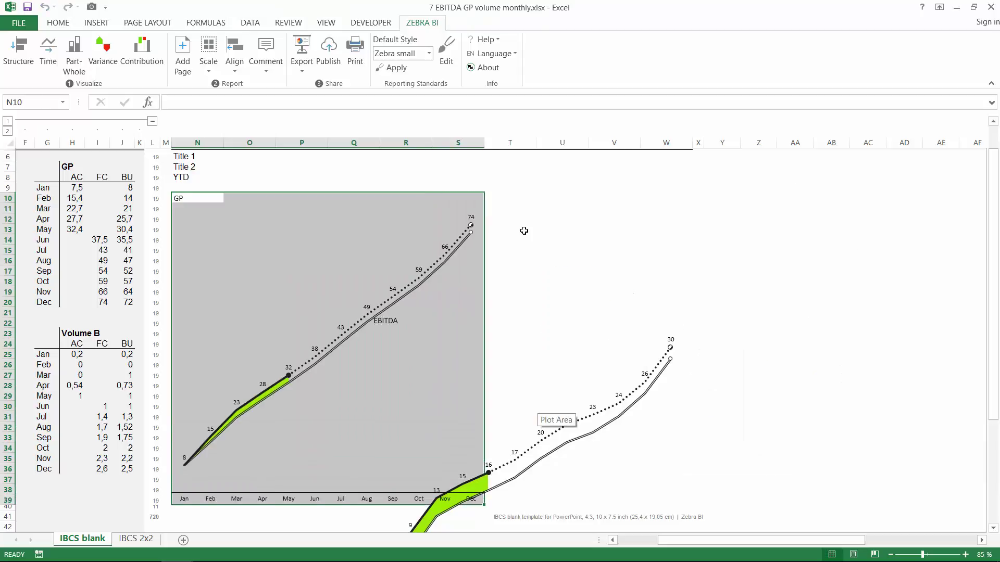
Select both the GP and EBITDA charts and align them by their left and top edges.
key("ctrl+z")
key("ctrl+z")
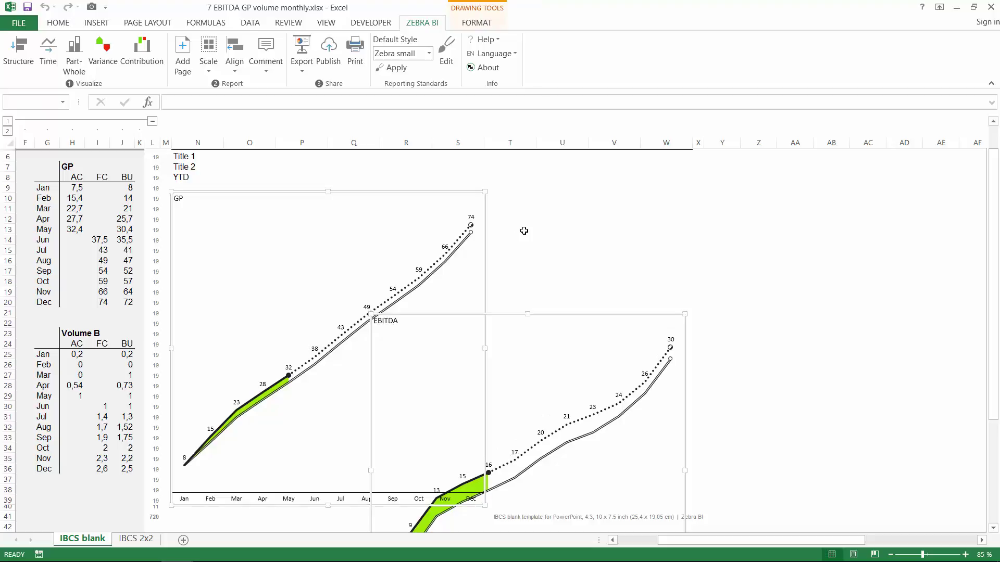
key("alt")
key("Down")
key("Down")
key("Return")
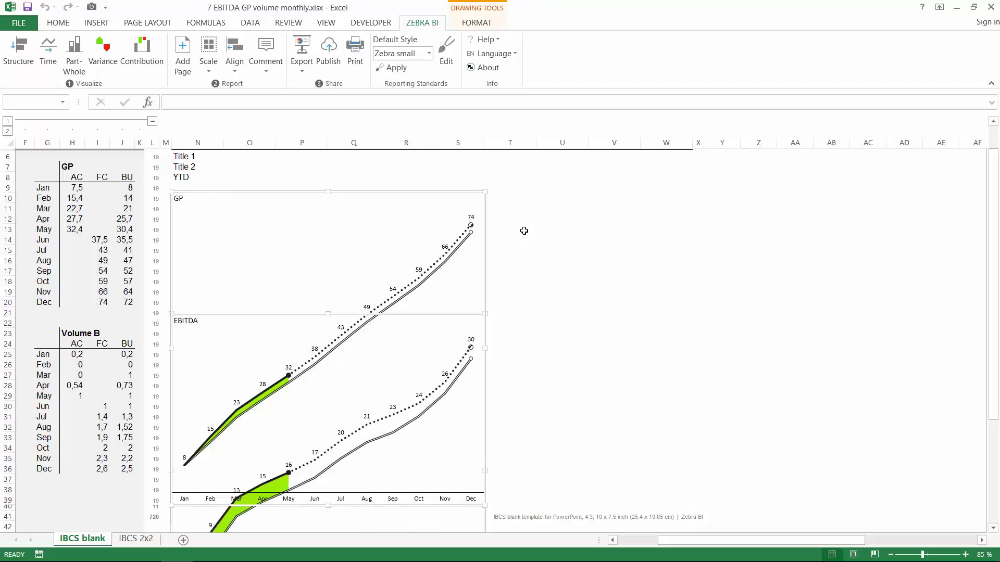
key("alt")
key("Down")
key("Down")
key("Down")
key("Return")
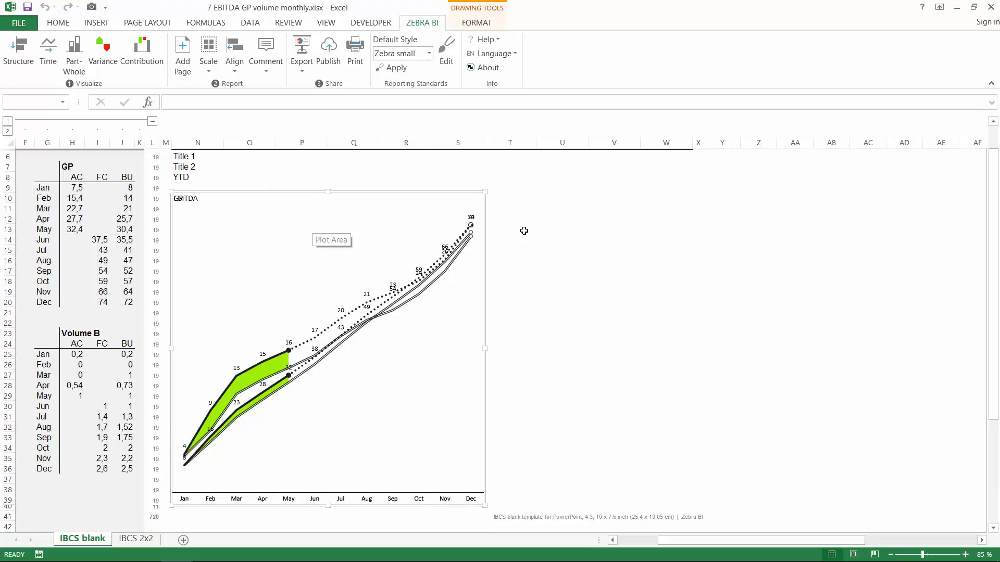
Synchronize the scales of the overlaid GP and EBITDA charts so both lines share the same axis scale.
key("Left")
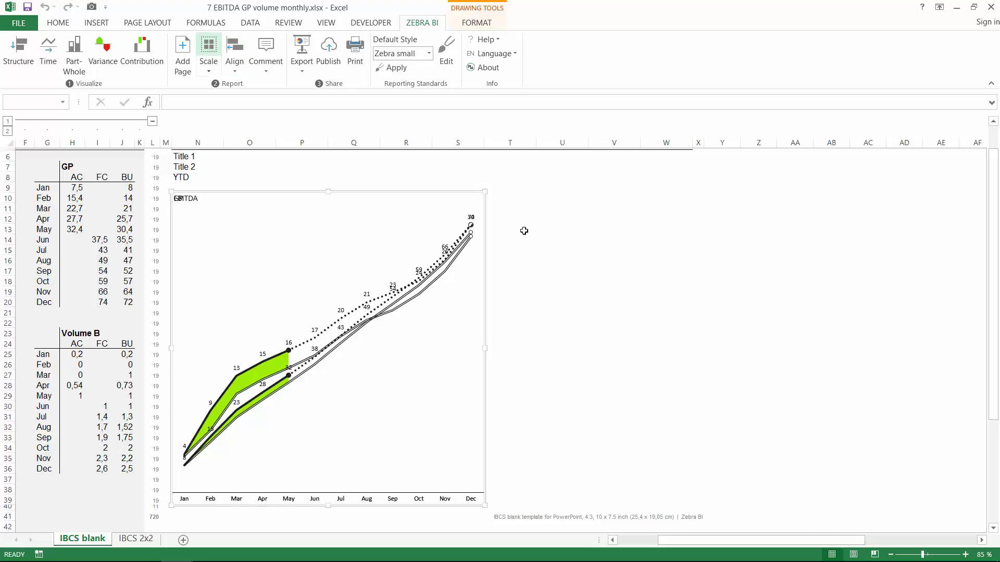
key("Return")
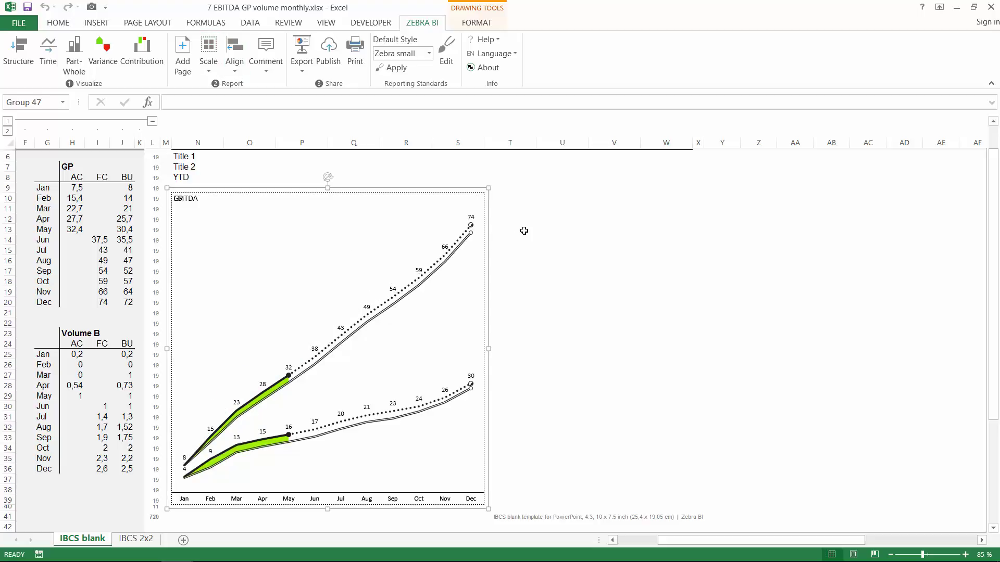
key("Escape")
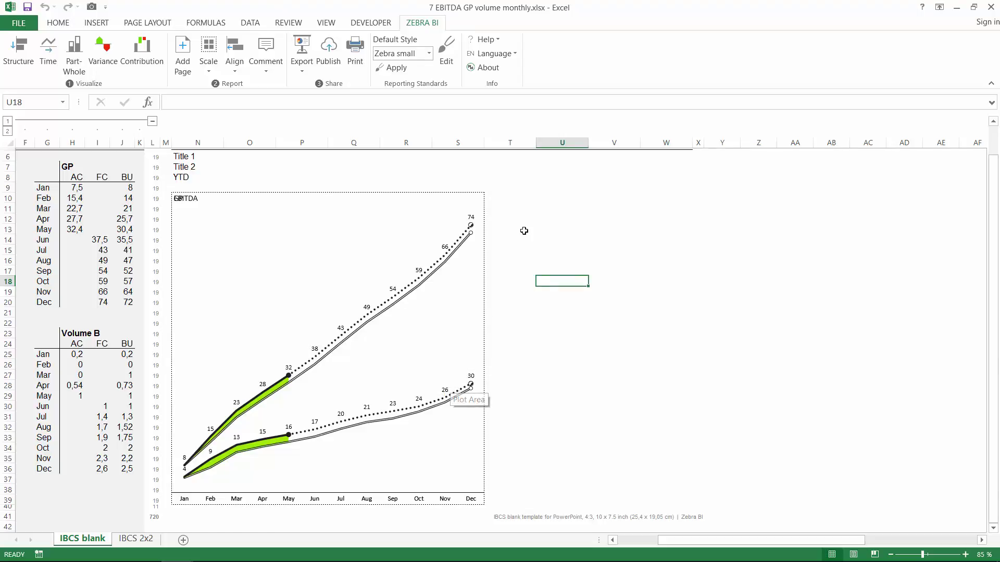
Place the GP title at its chart's upper-right corner and the EBITDA title above its December point, sending the front chart to the back in between.
left_click(448, 391)
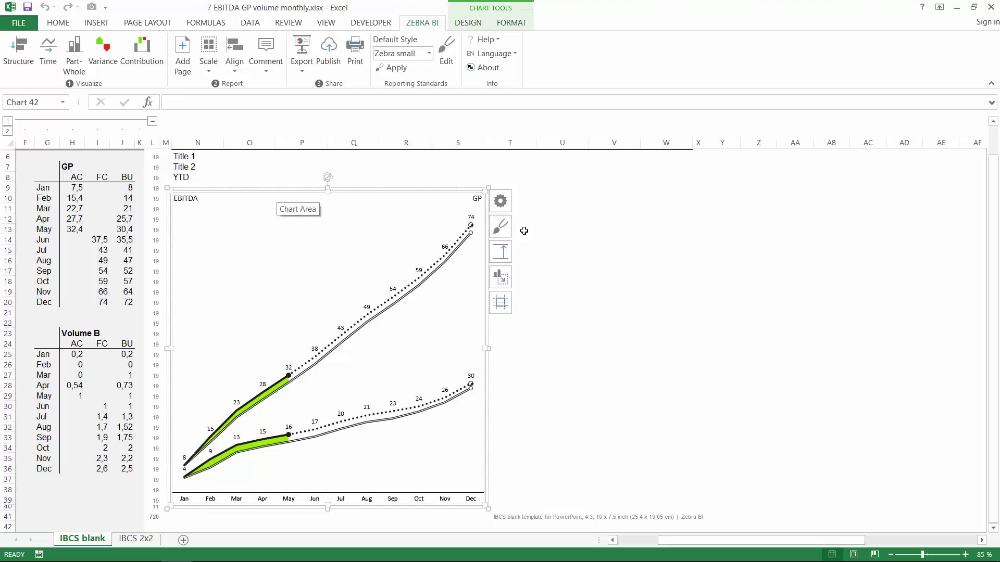
right_click(277, 193)
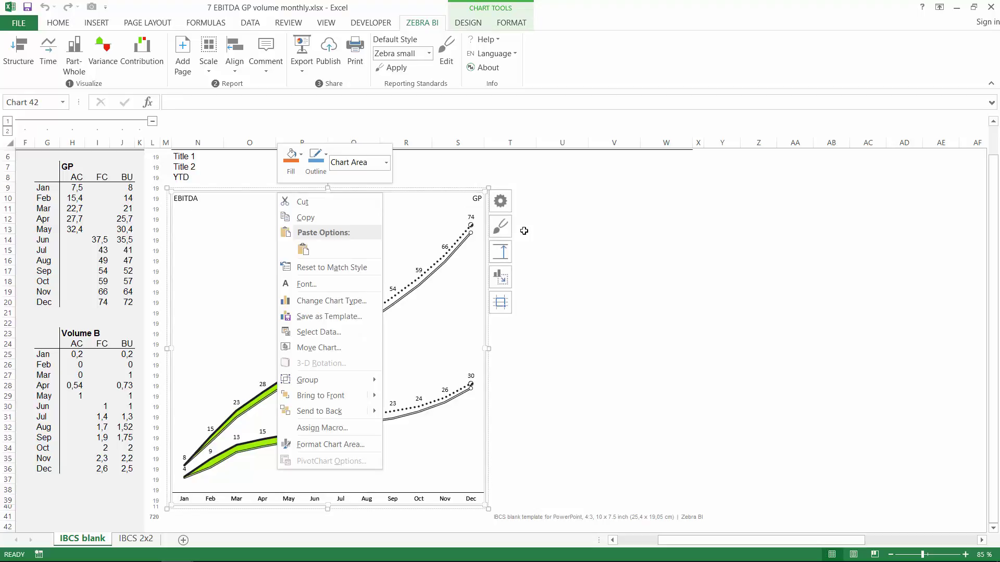
mouse_move(333, 411)
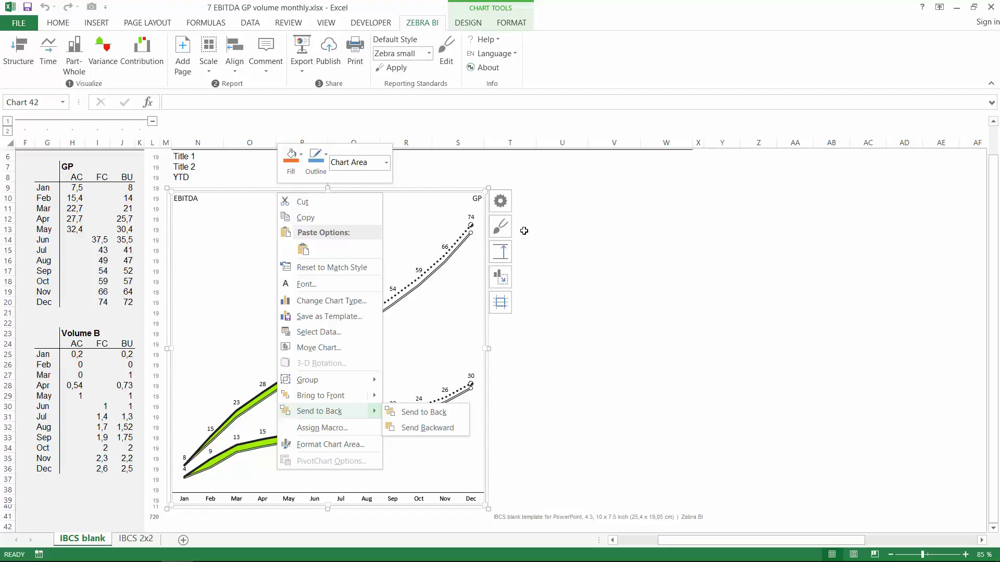
key("Escape")
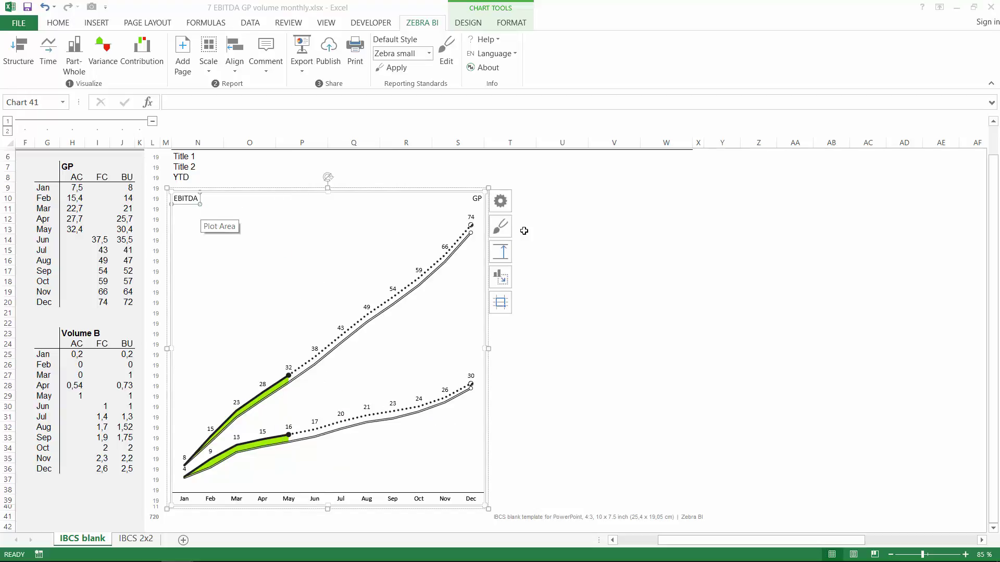
key("shift+Tab")
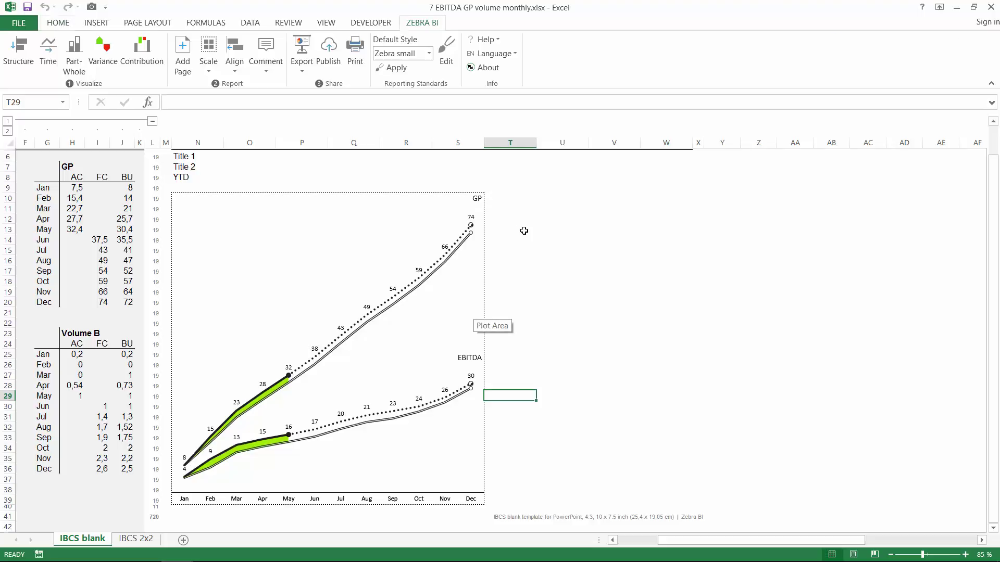
Switch to the 11 Monthly variances folder and open the workbook 8 Z-chart.xlsx at 85 % zoom.
key("alt+Tab")
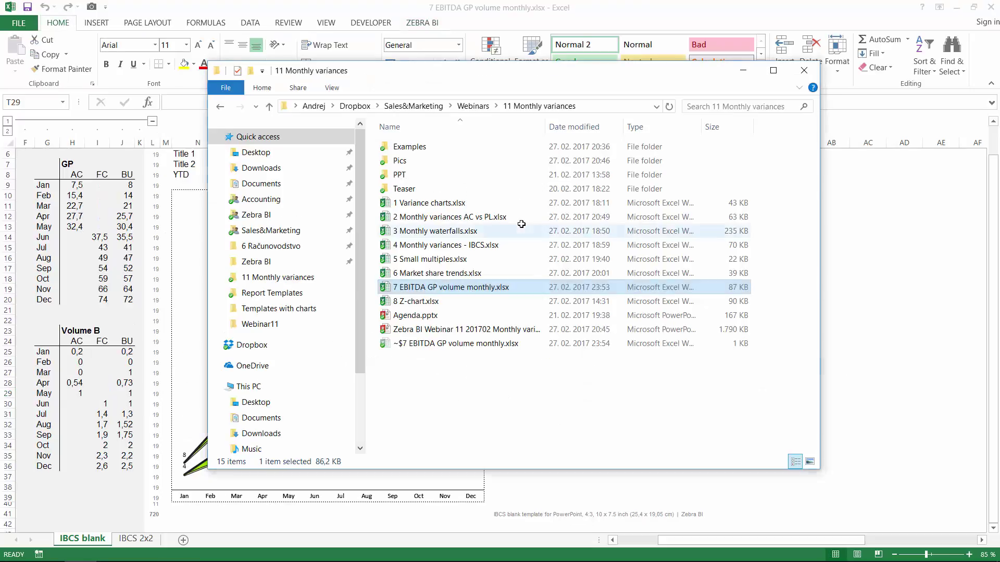
double_click(432, 302)
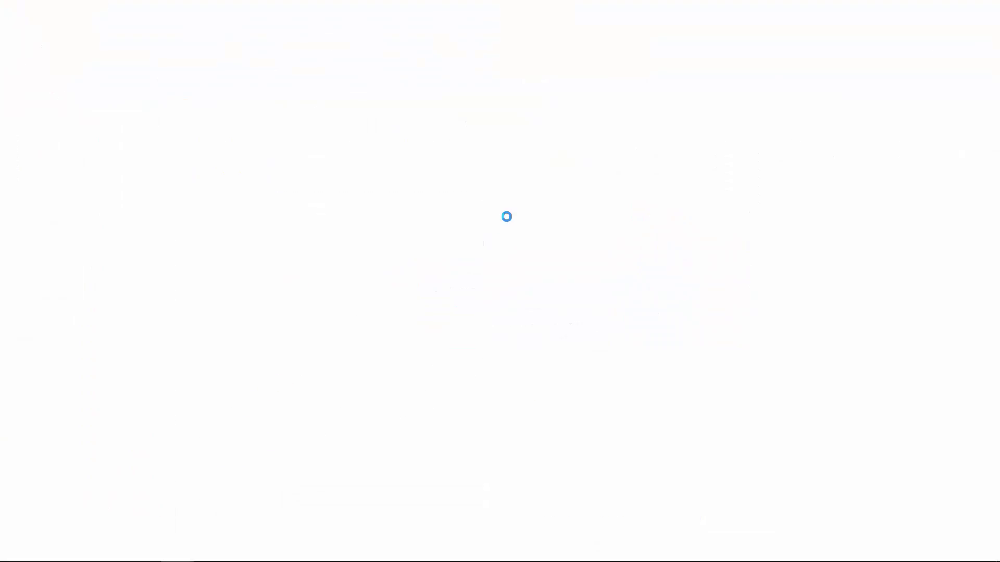
left_click(189, 330)
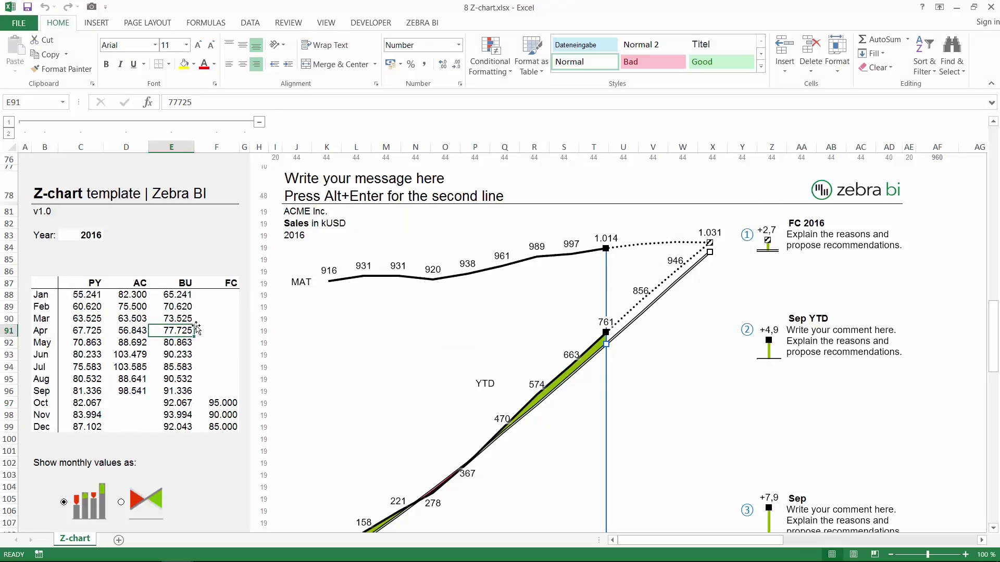
scroll(208, 326, "down", 1, "ctrl")
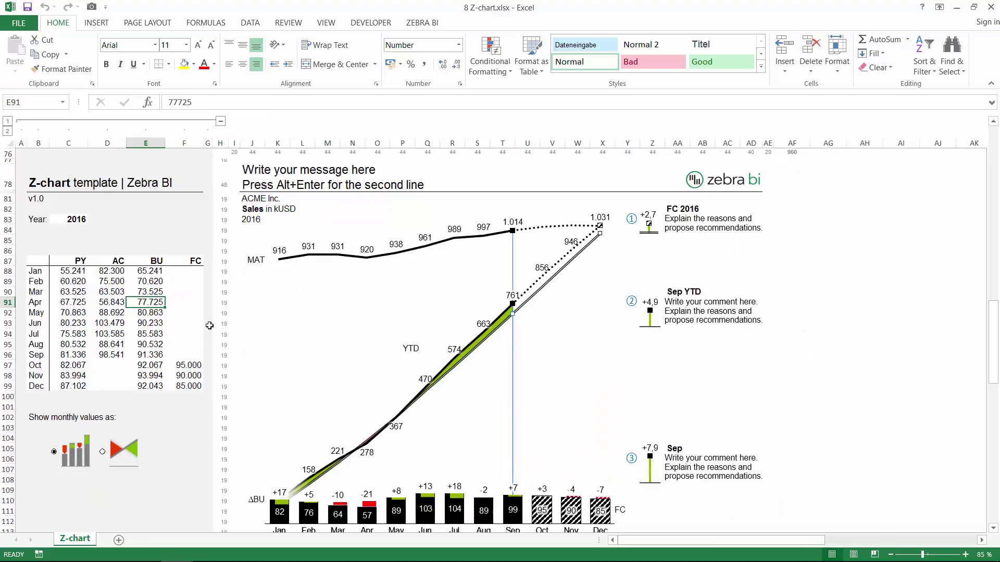
left_click(336, 307)
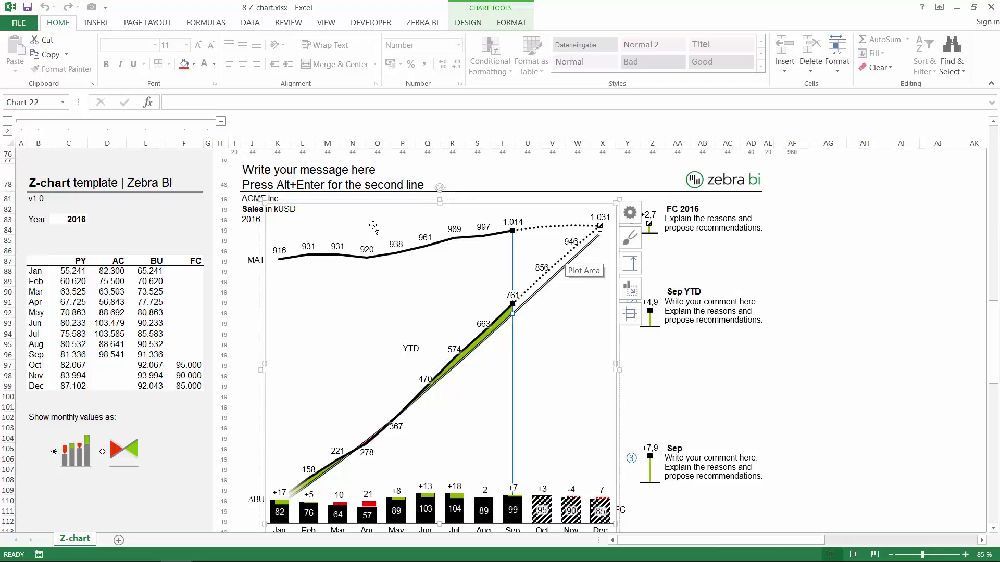
left_click(146, 313)
left_click(124, 312)
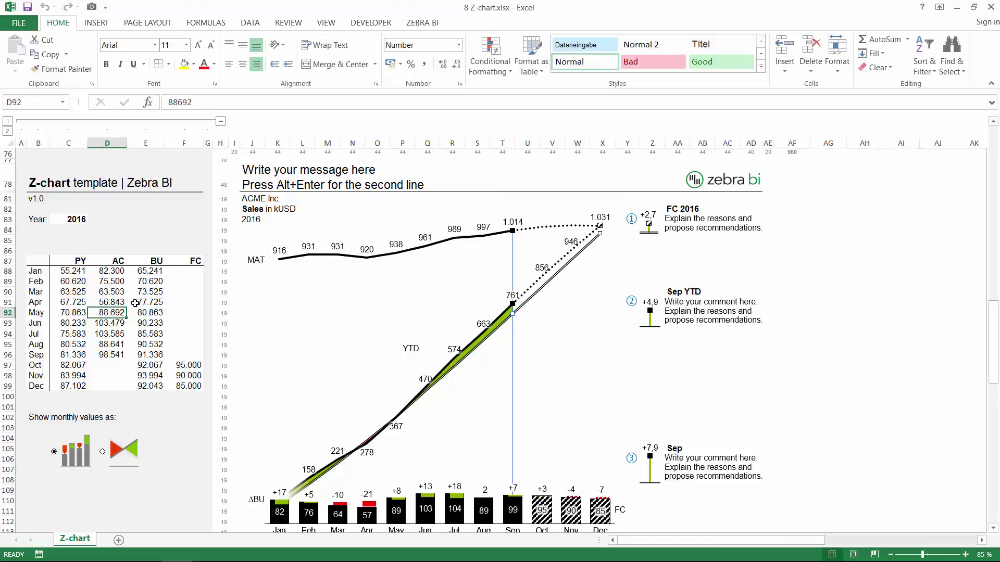
scroll(151, 289, "down", 1)
scroll(169, 273, "up", 1)
Show the Z-chart's monthly values as integrated variance lines instead of columns.
left_click(103, 452)
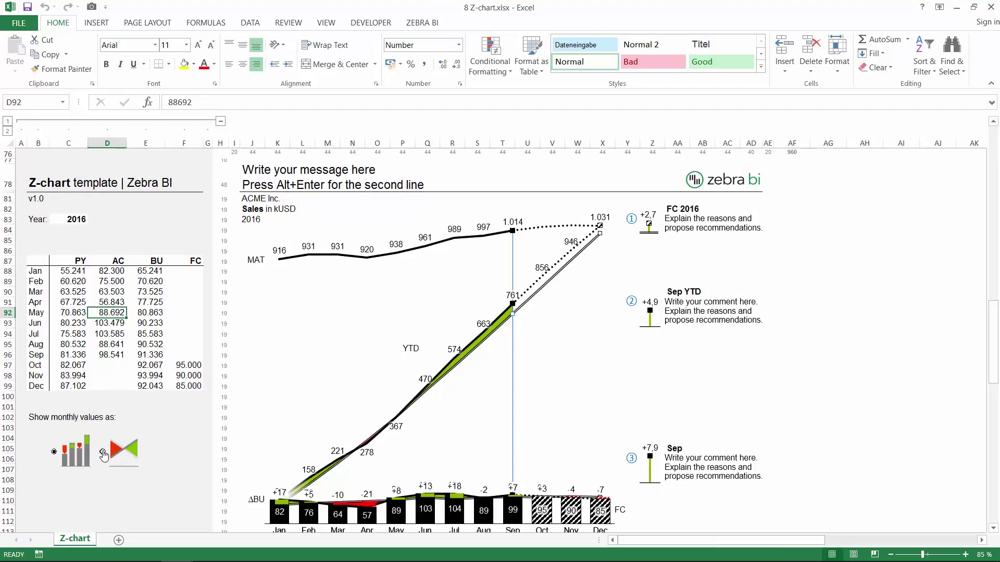
left_click(72, 455)
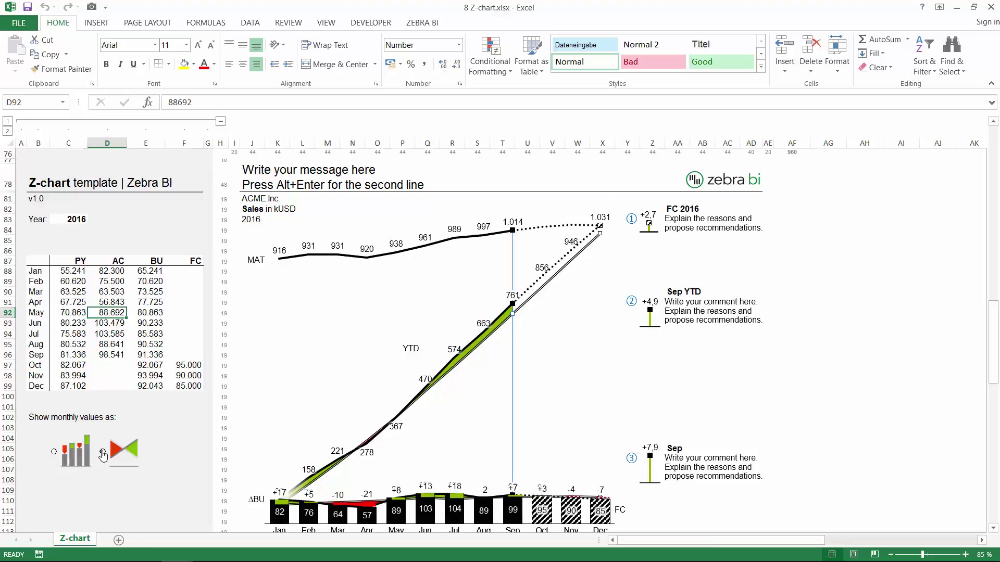
left_click(102, 452)
Enter 100000 as the October actual (AC) value in cell D97.
left_click(108, 366)
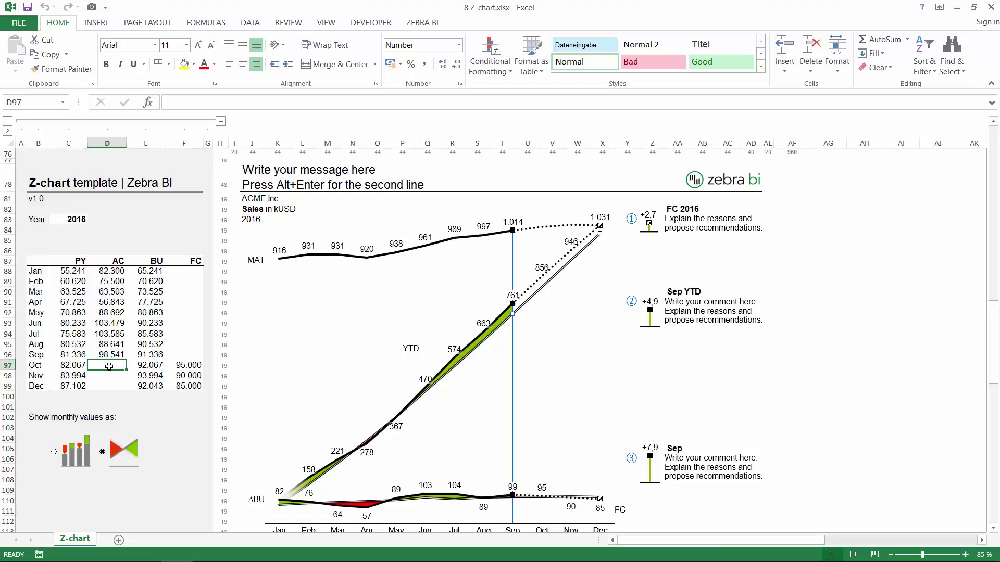
left_click(152, 365)
left_click(116, 364)
type("100000")
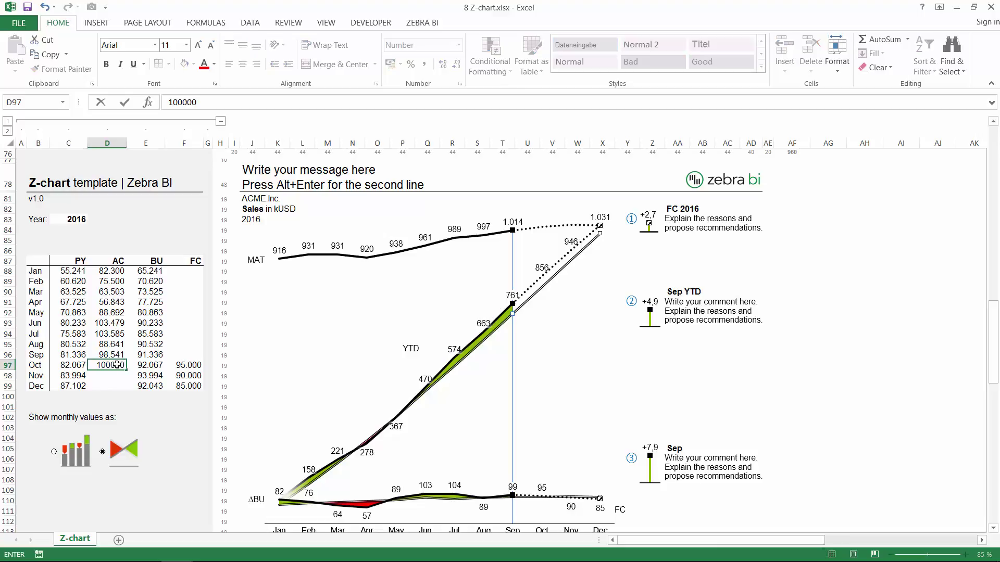
key("Return")
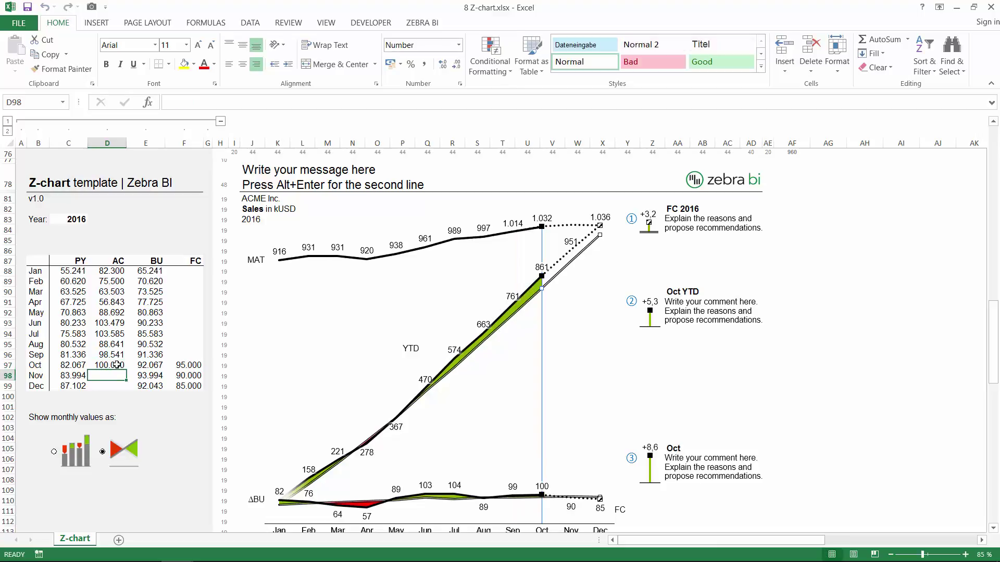
Try 80000 as the November actual (AC) value in cell D98 and clear the cell again.
type("80000")
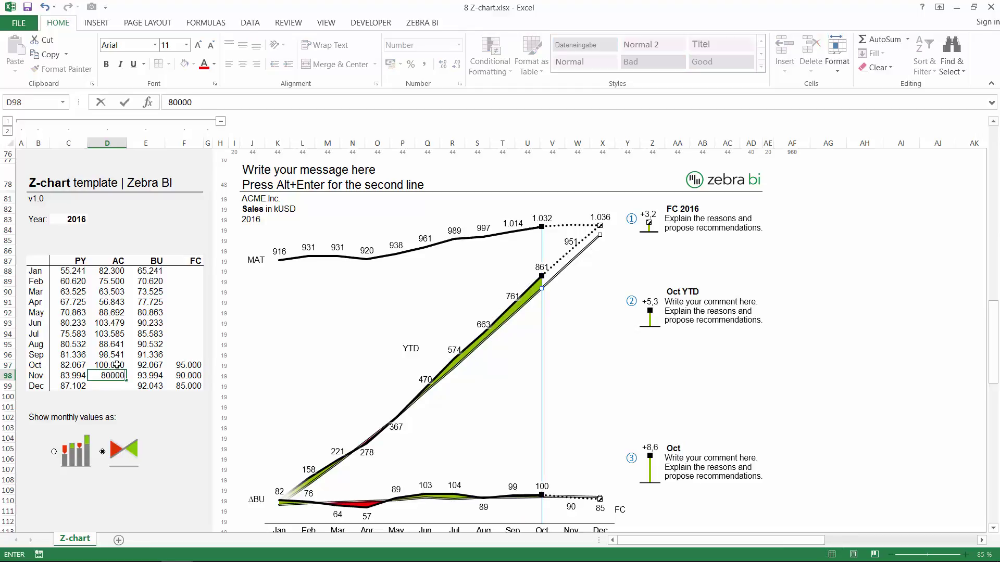
key("ctrl+Return")
key("Return")
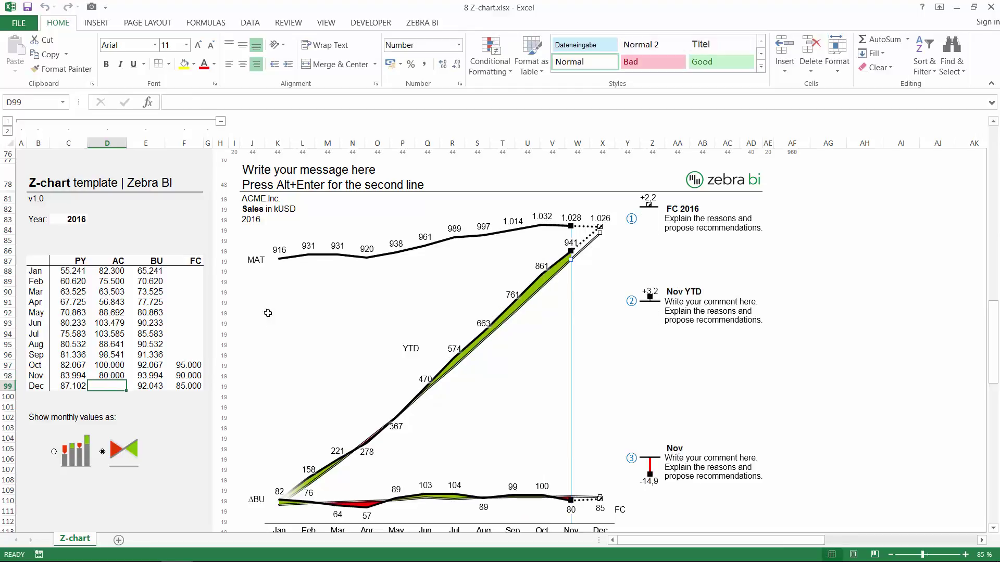
left_click(109, 374)
key("Delete")
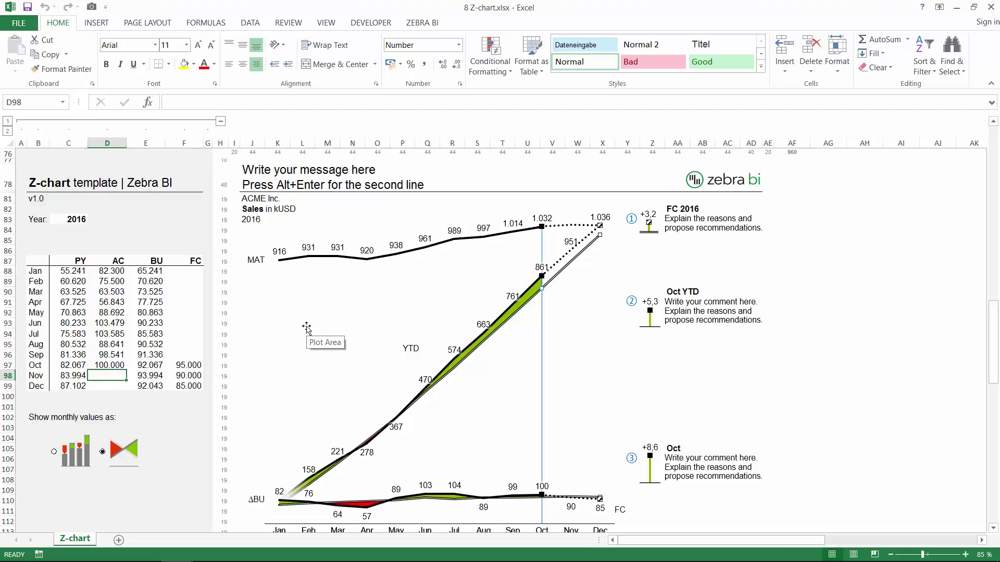
Switch to the PowerPoint presentation and run the slide show from slide 16, reviewing the chart examples up to the Resources slide.
key("alt+Tab")
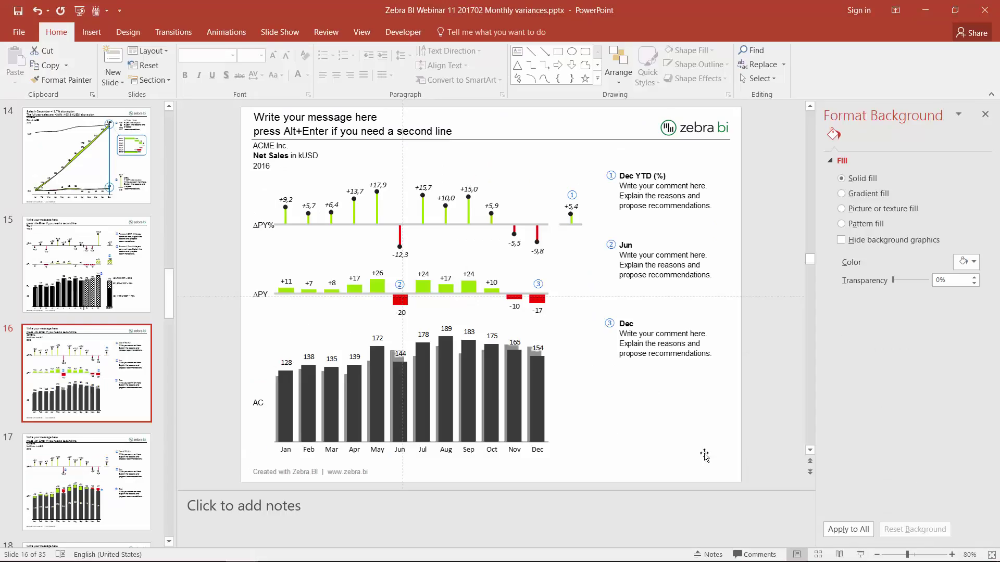
left_click(860, 554)
left_click(557, 396)
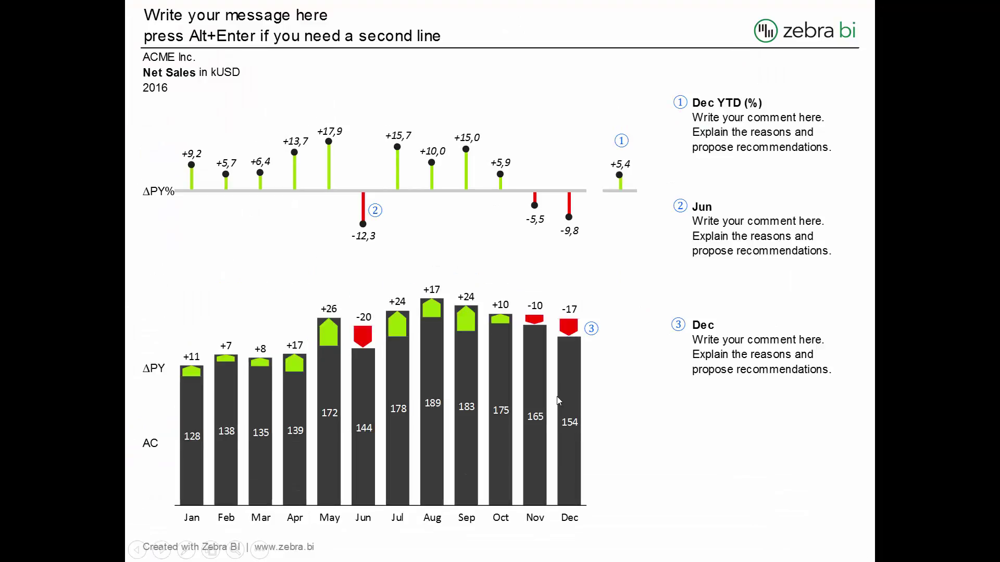
left_click(557, 396)
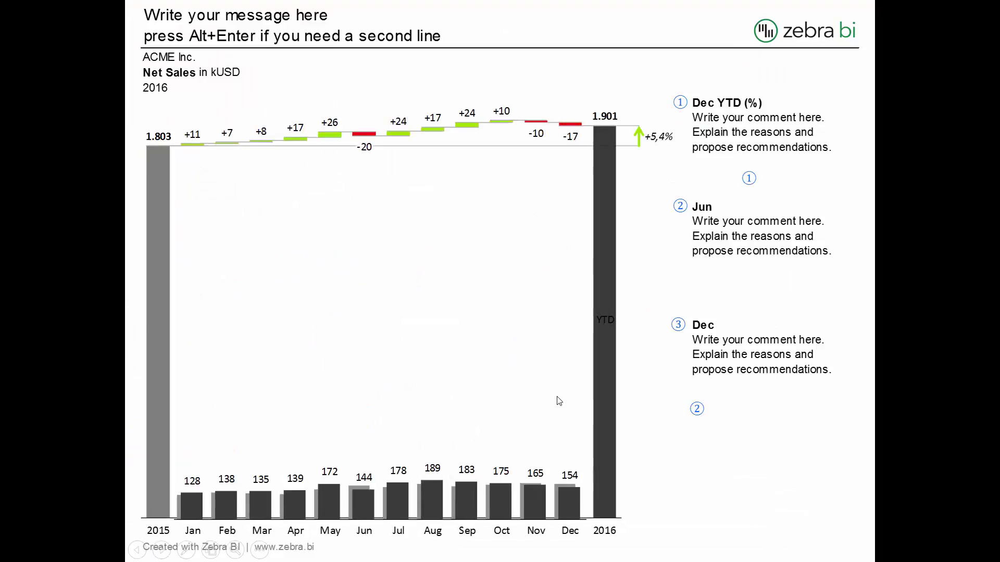
left_click(556, 400)
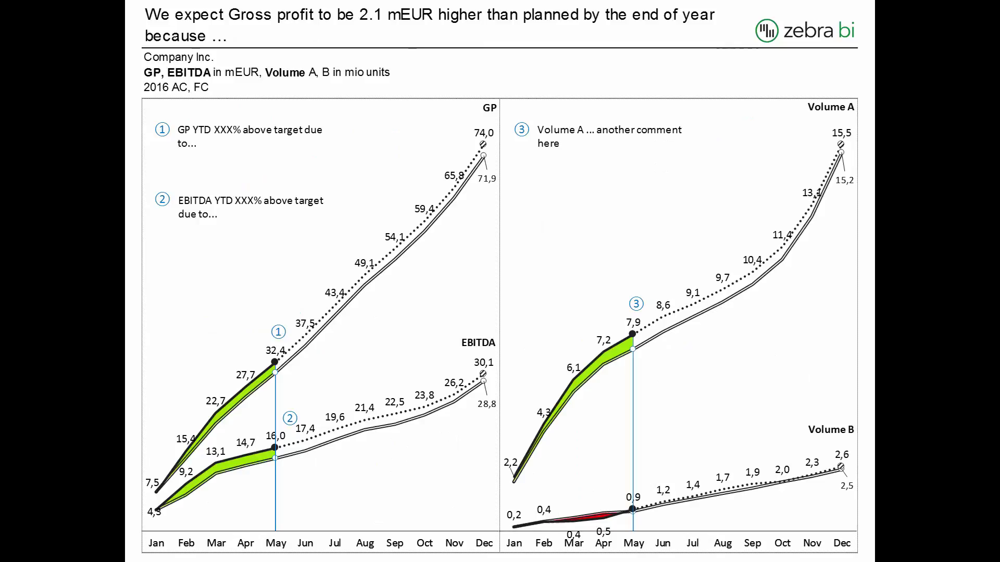
key("Right")
key("Right")
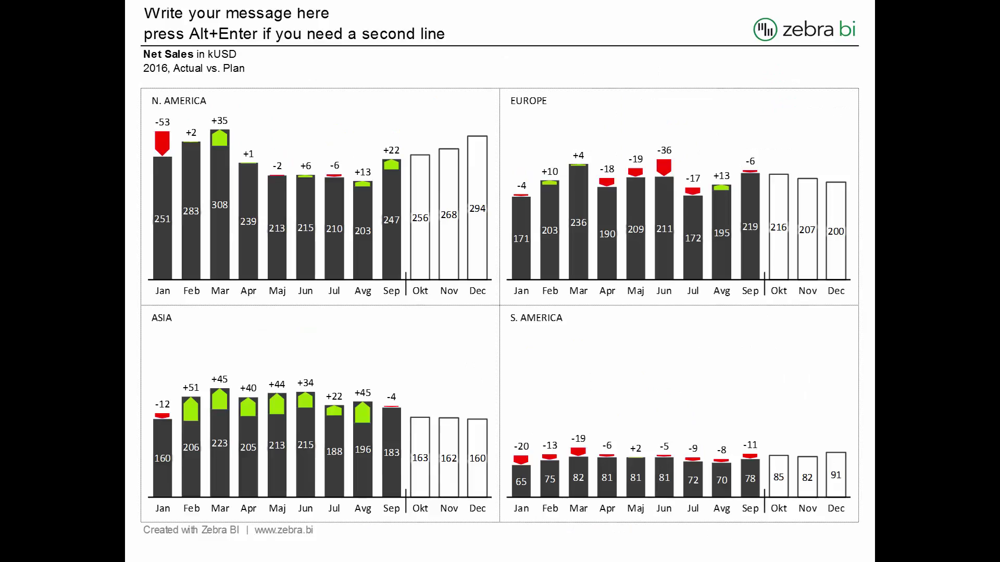
key("Right")
key("Right")
key("Right")
key("Right")
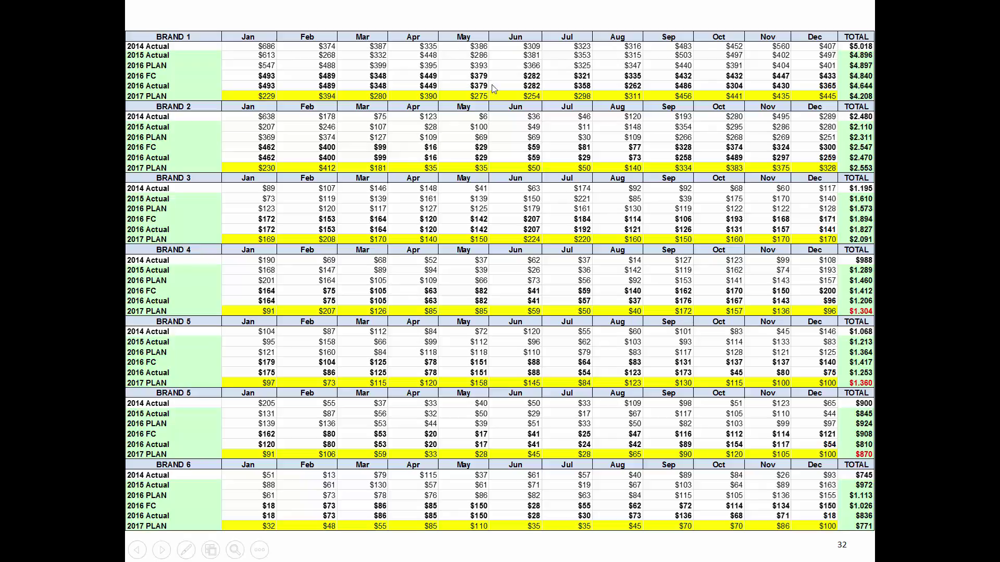
left_click(530, 327)
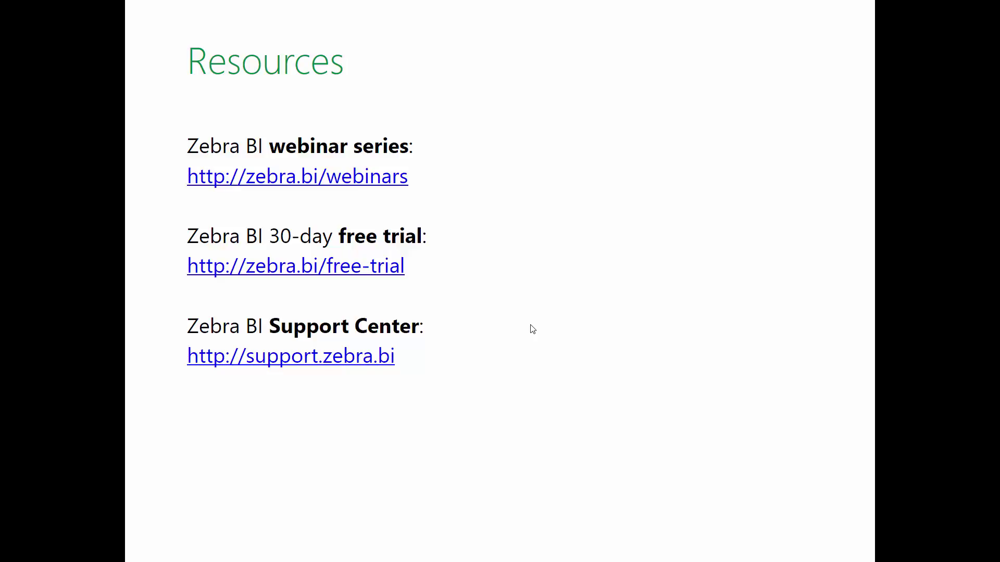
Switch to Chrome, open the Webinars page in the Zebra BI website's resources and browse the past recordings.
key("alt+Tab")
key("super")
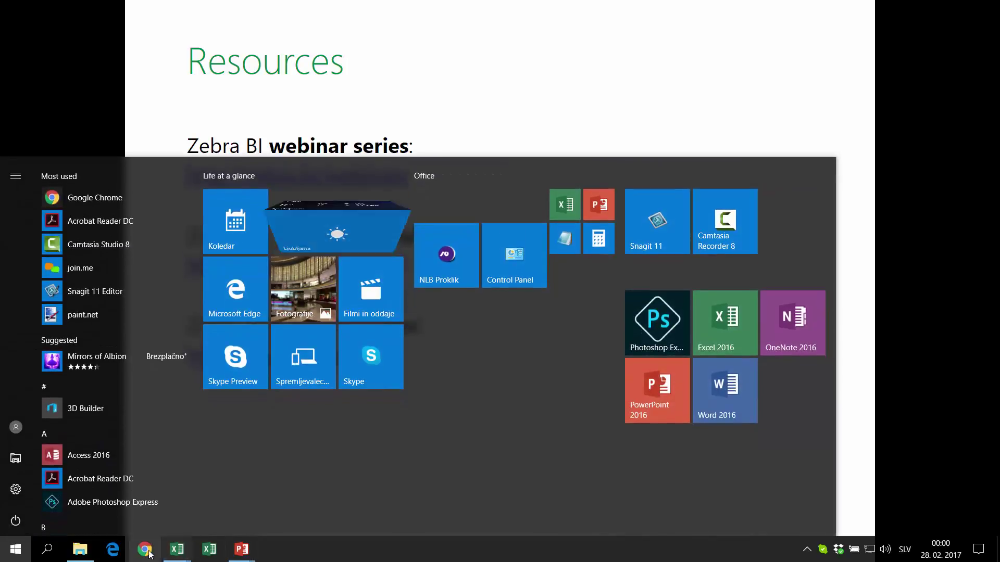
left_click(148, 557)
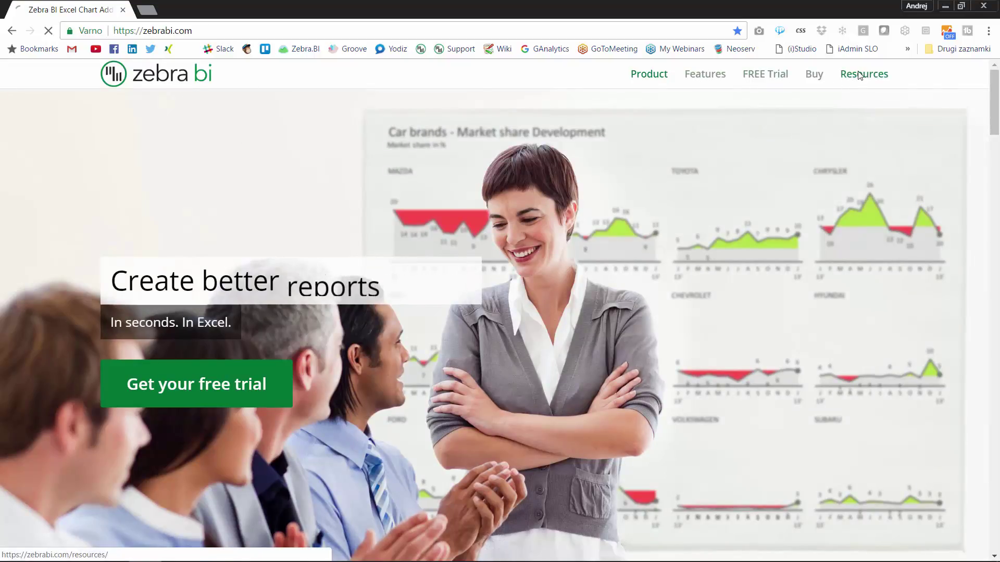
left_click(860, 77)
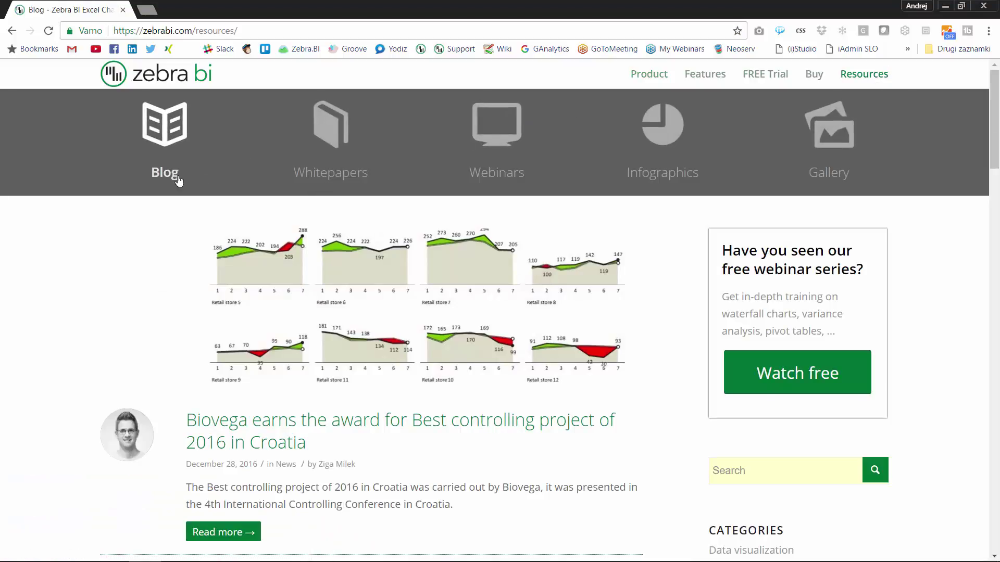
left_click(499, 180)
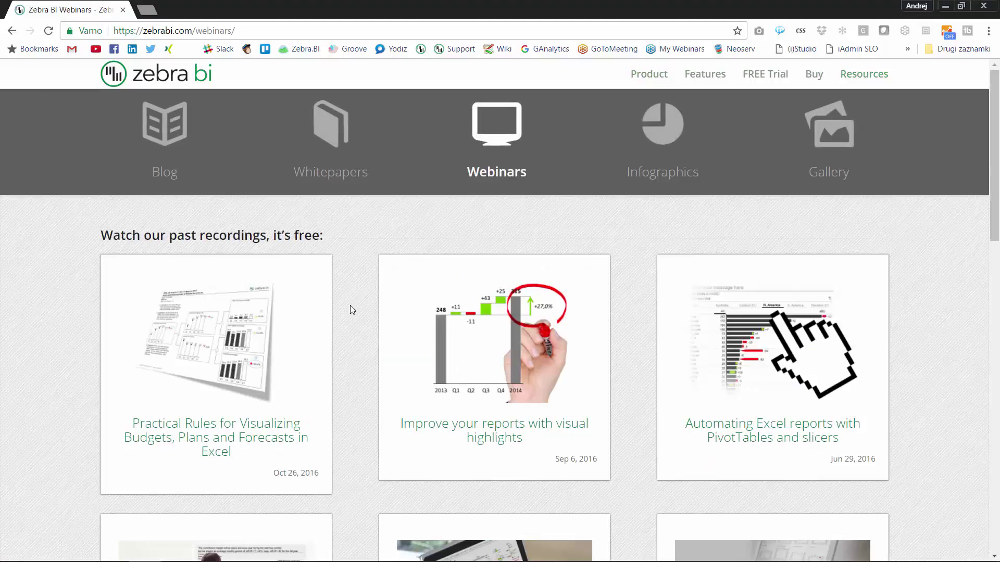
scroll(350, 305, "down", 3)
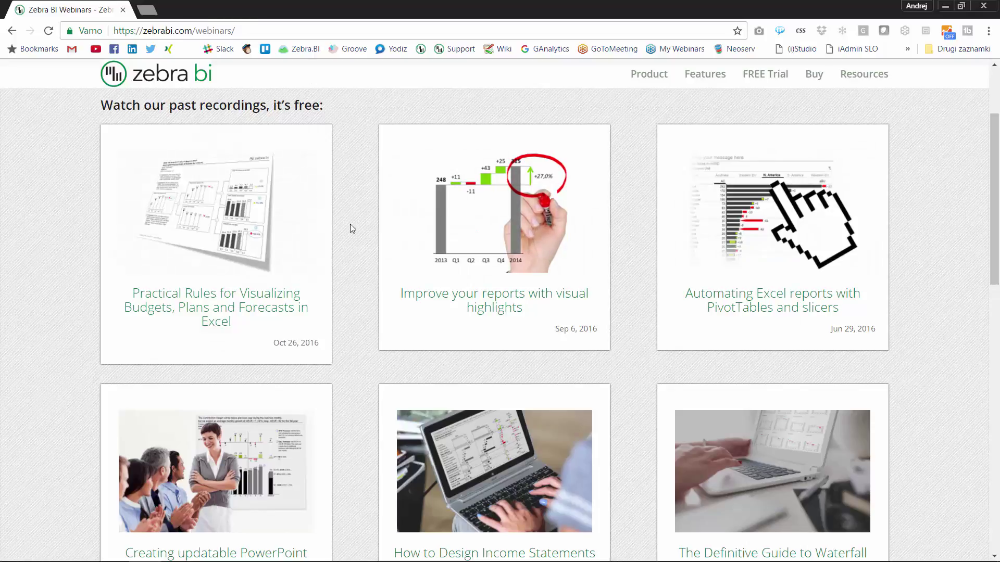
scroll(364, 336, "down", 2)
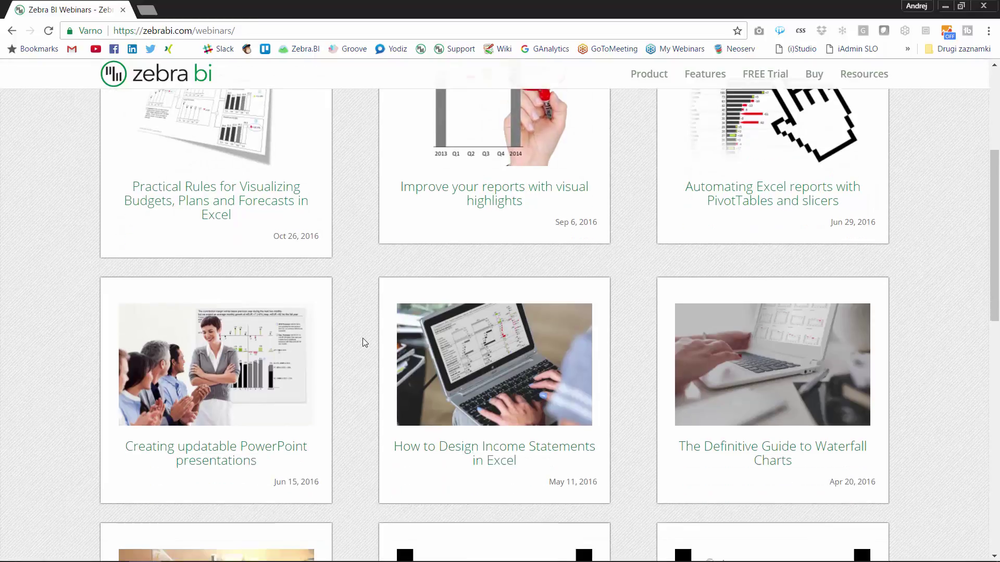
Finish browsing the past webinar recordings and open the FREE Trial page of the Zebra BI website.
scroll(364, 342, "down", 5)
scroll(364, 342, "up", 6)
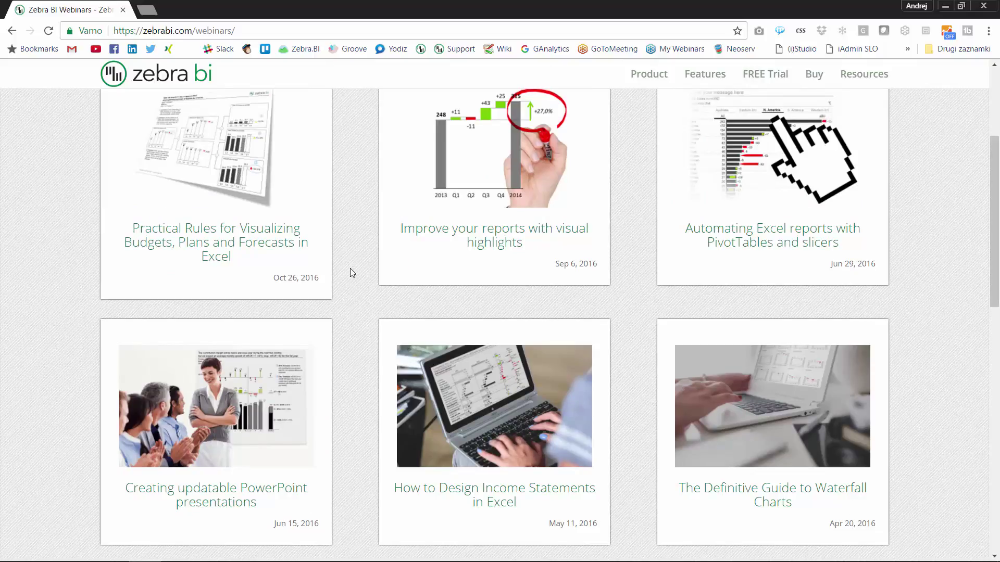
key("alt+Tab")
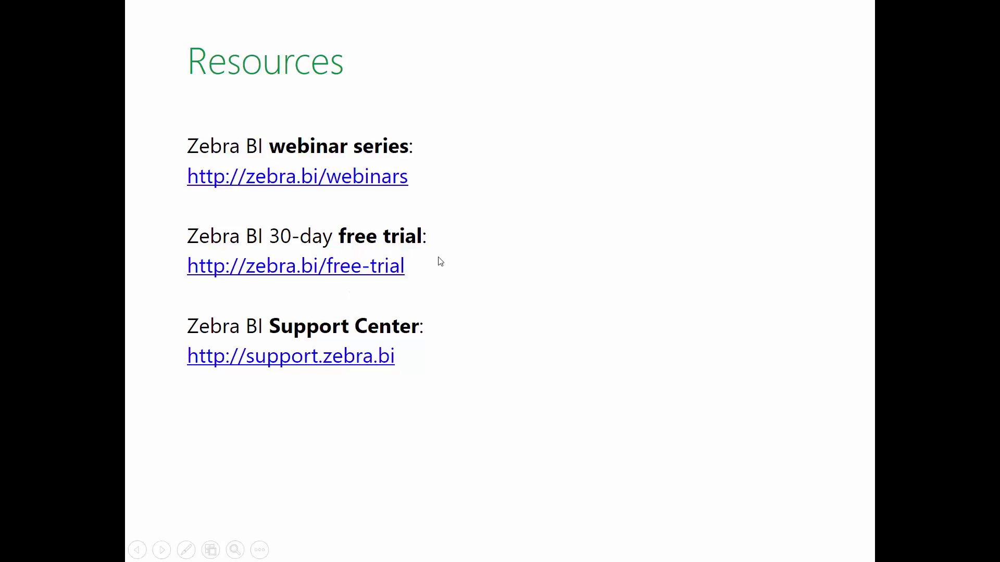
key("alt+Tab")
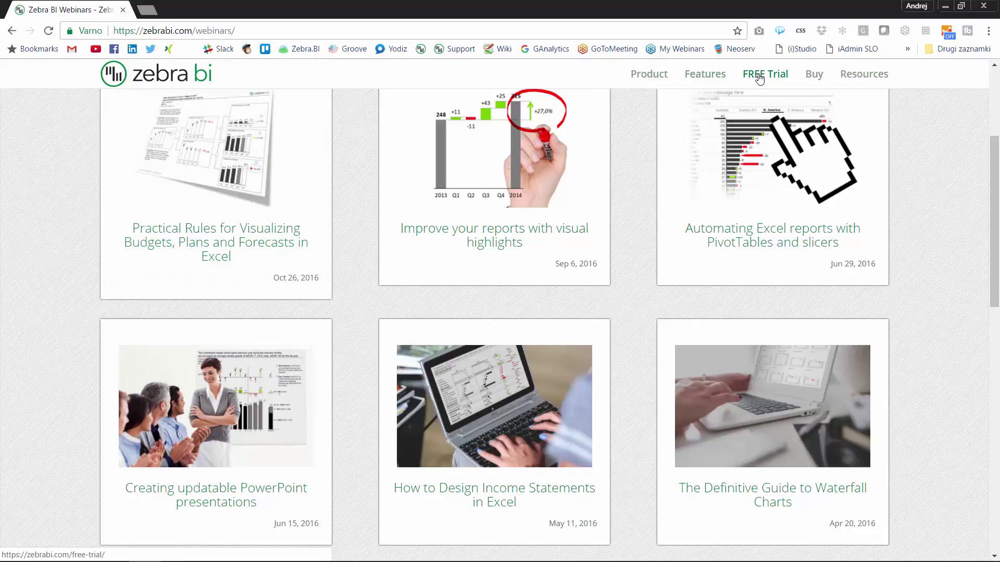
left_click(760, 77)
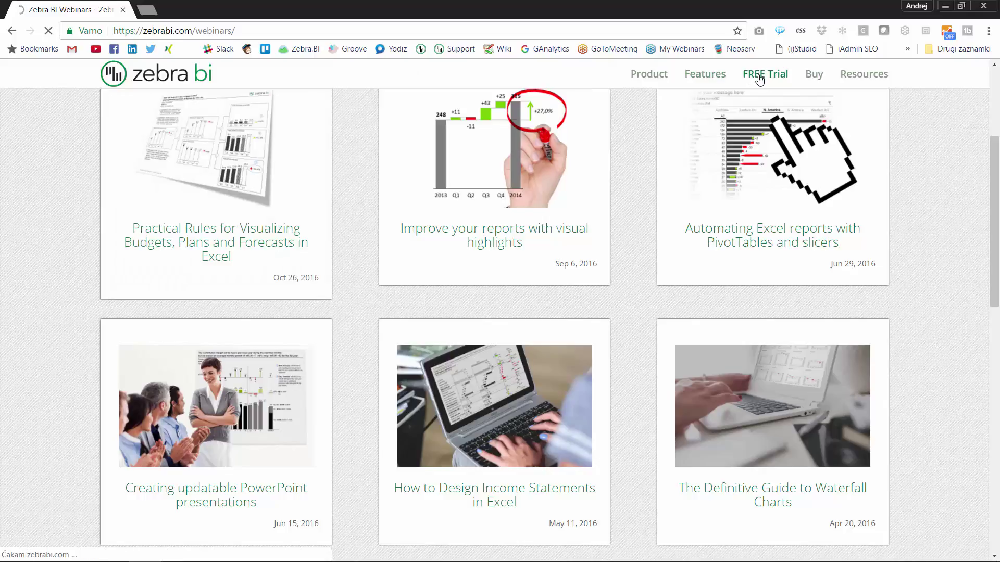
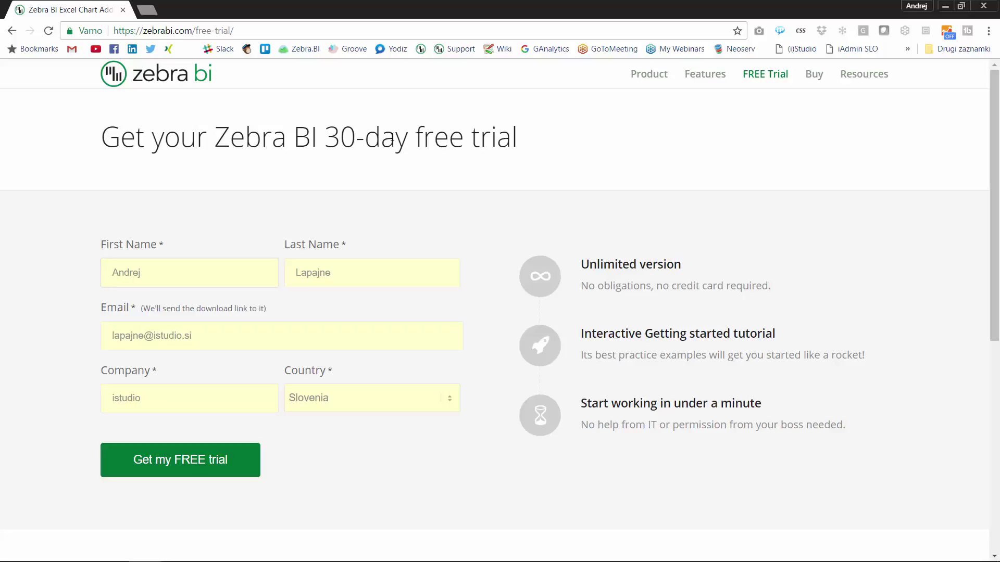
Switch to the PowerPoint slide show and advance from the Resources slide past the social media links slide.
key("alt+Tab")
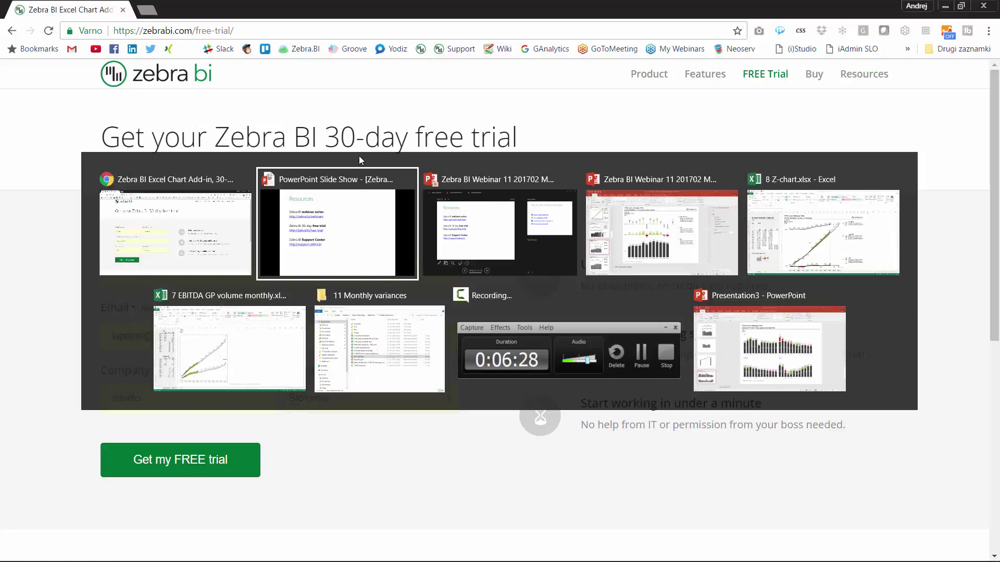
key("Right")
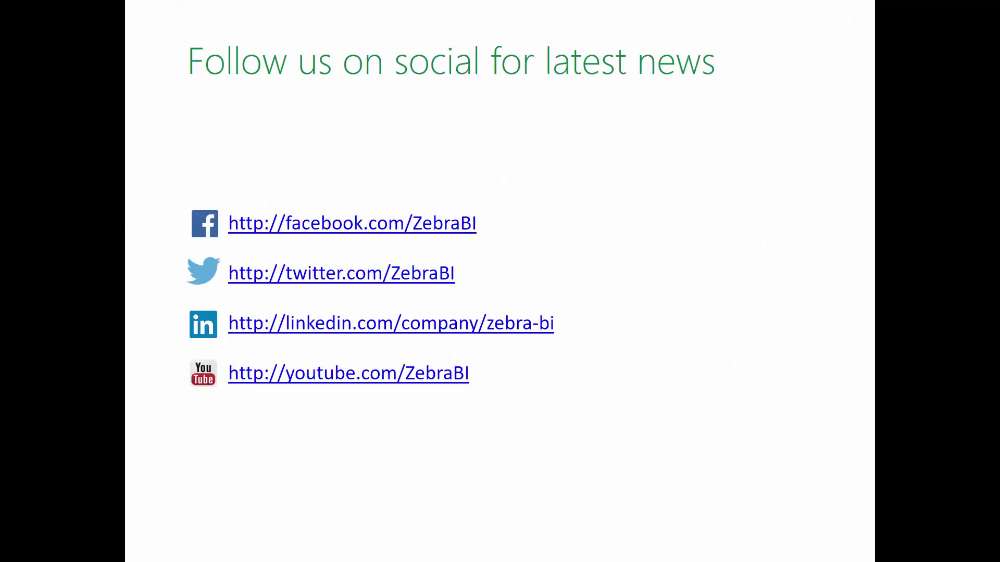
key("Right")
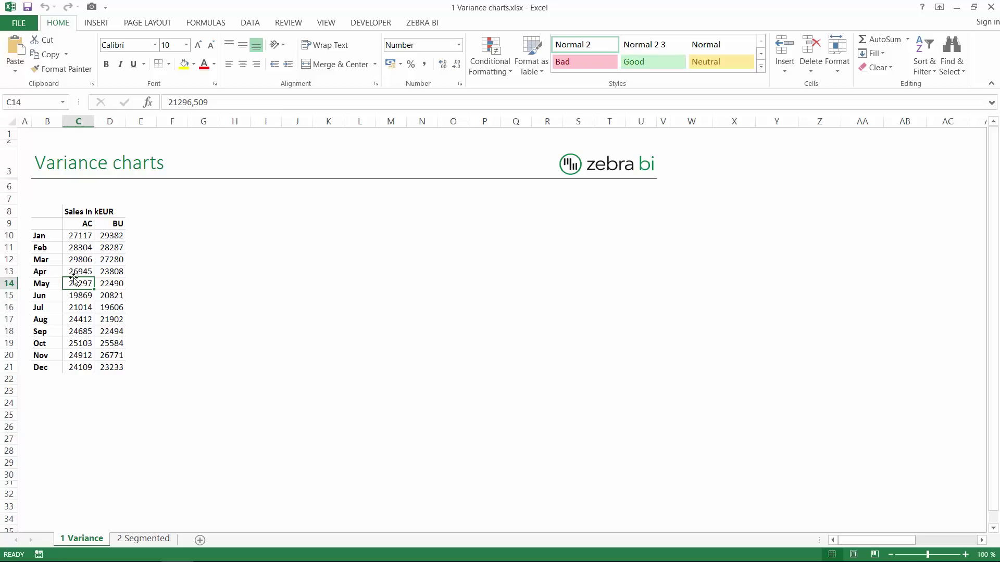
left_click(76, 272)
left_click(80, 293)
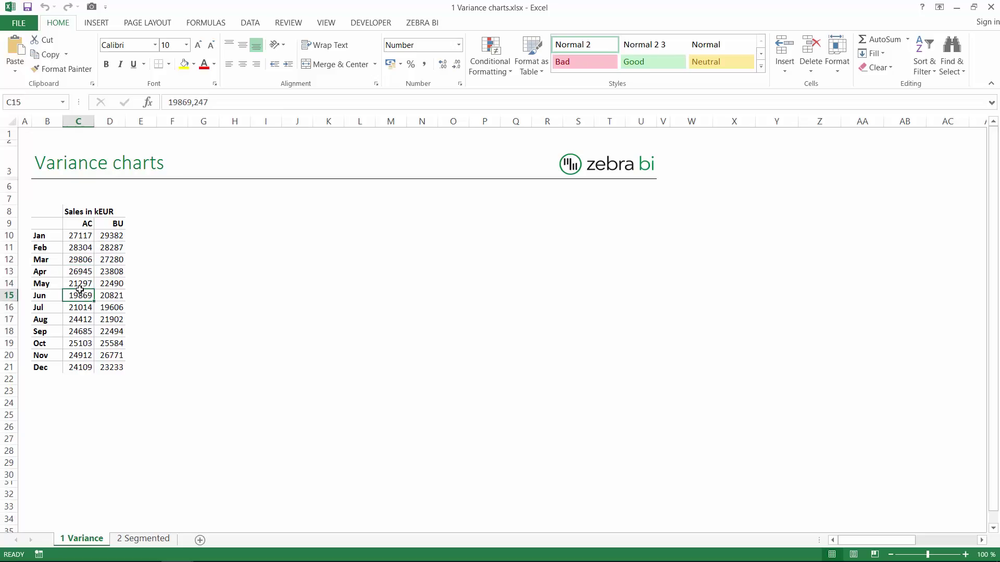
left_click(45, 237)
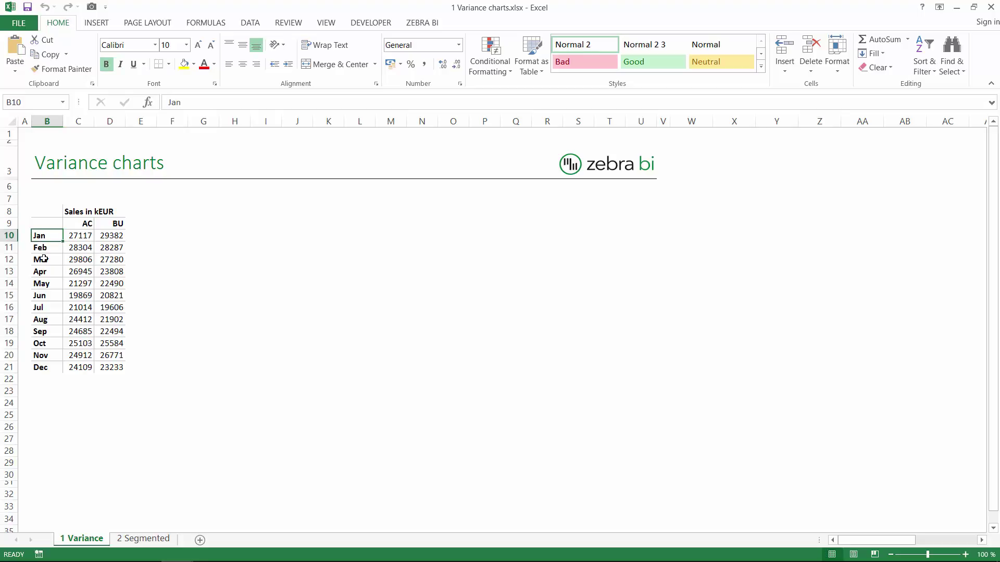
left_click(44, 259)
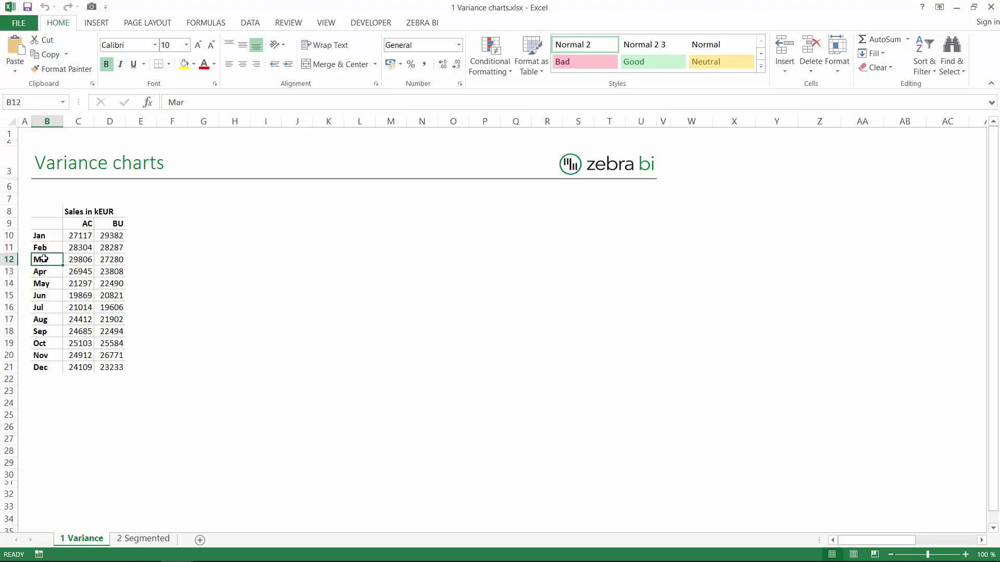
Insert an integrated Actual + Variance column chart from the monthly AC and BU sales table.
left_click(82, 272)
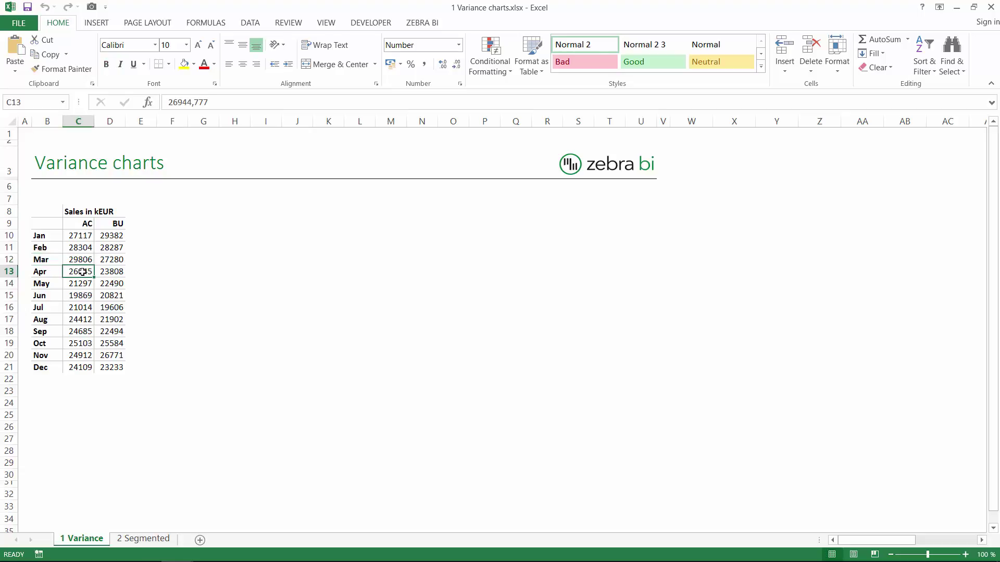
left_click(430, 25)
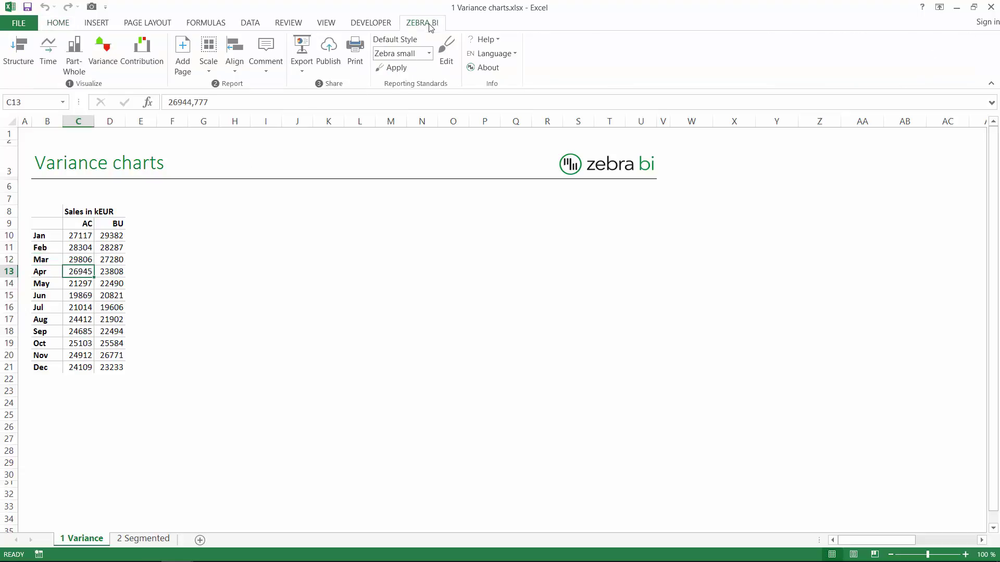
left_click(86, 284)
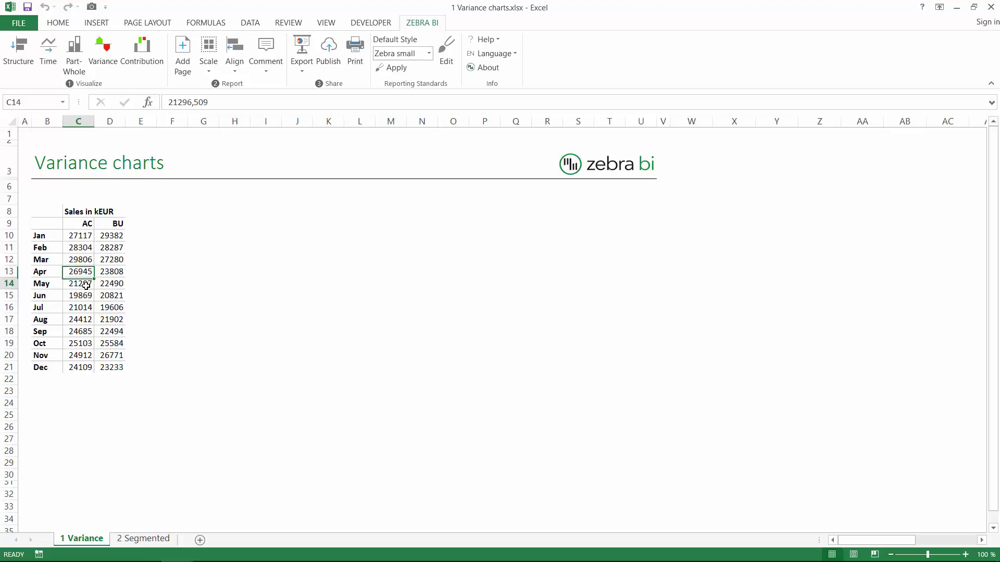
left_click(107, 63)
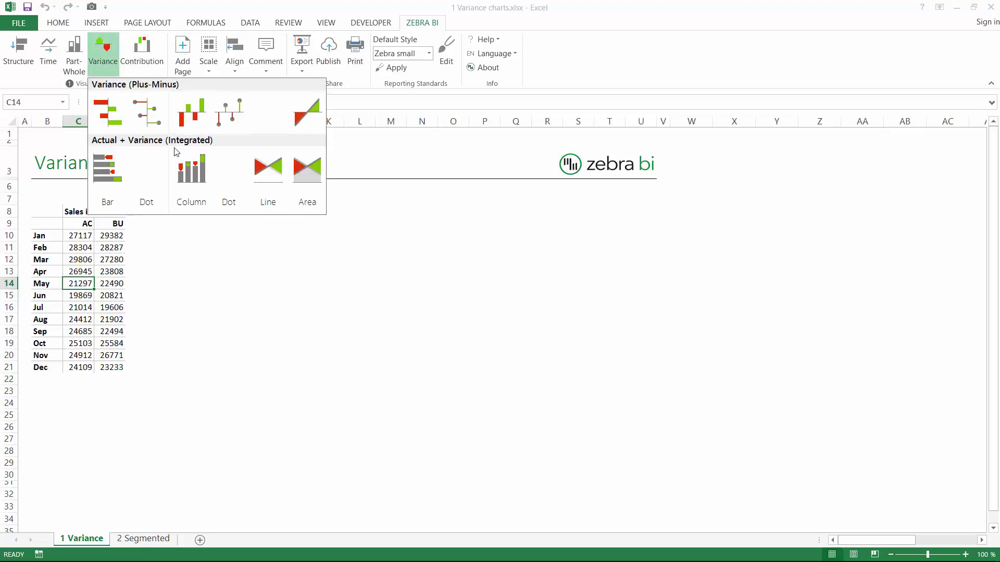
left_click(181, 168)
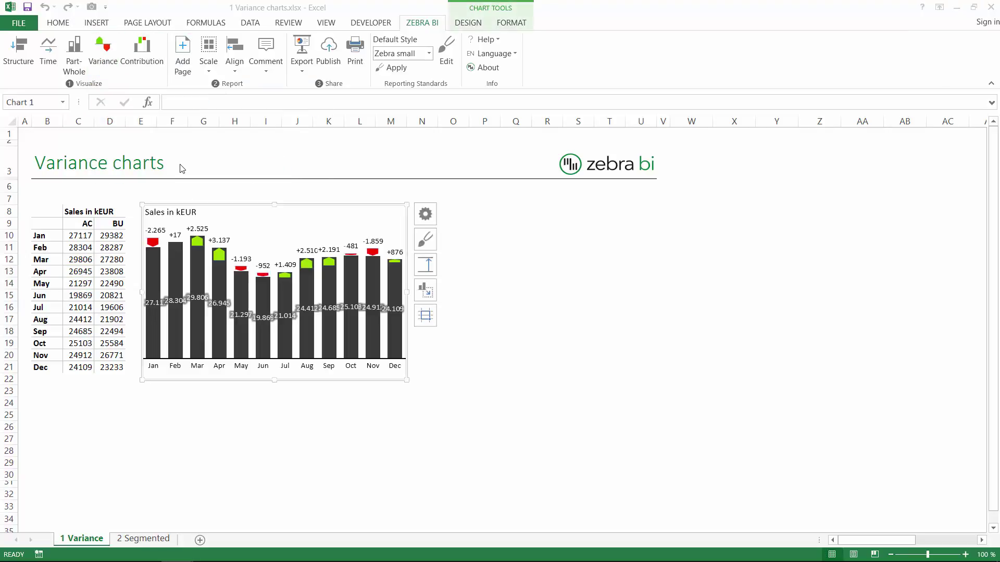
Try an integrated Actual + Variance bar chart of the same table, placed beside the column chart, and delete it.
left_click(79, 293)
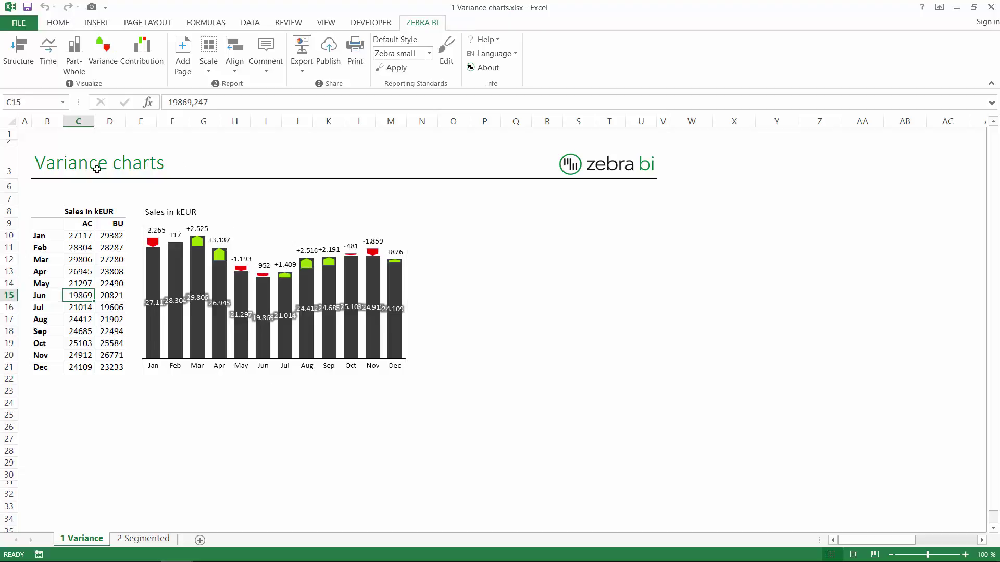
left_click(107, 55)
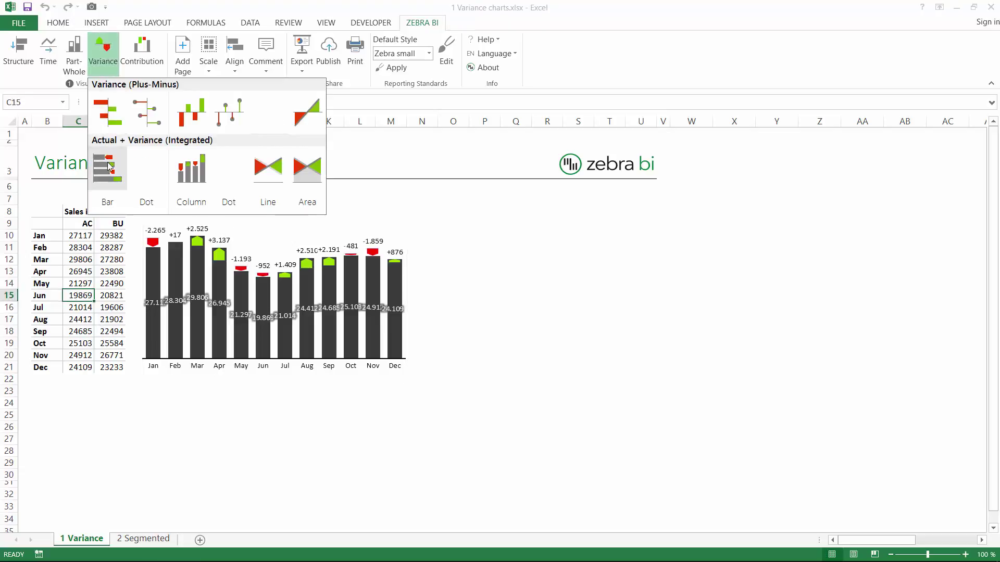
left_click(107, 170)
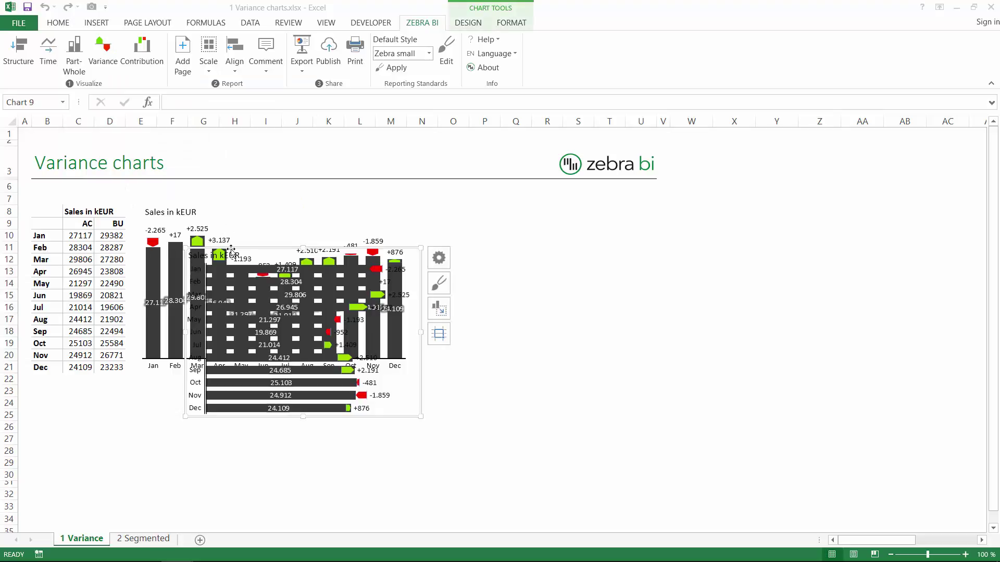
left_click_drag(236, 249, 493, 205)
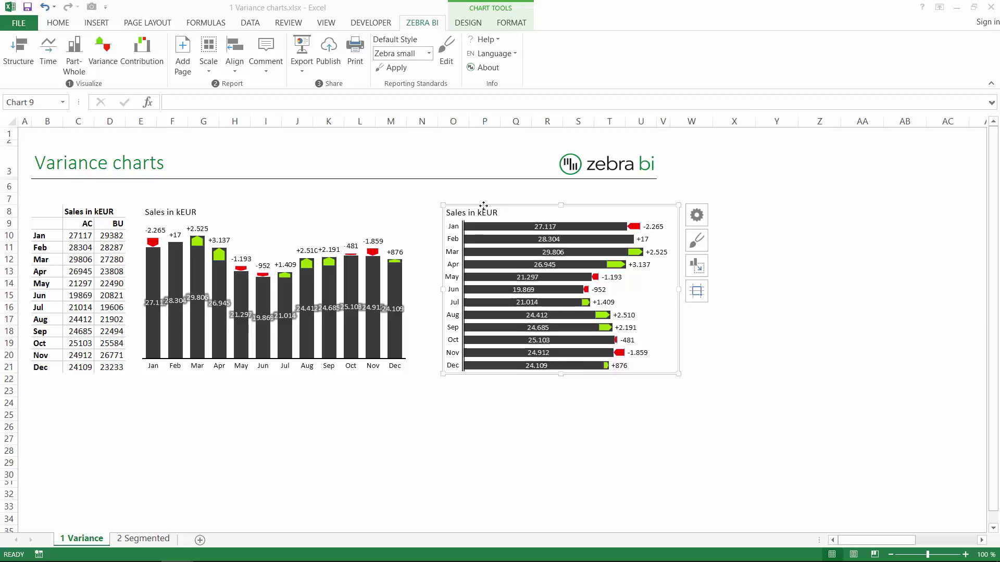
key("Delete")
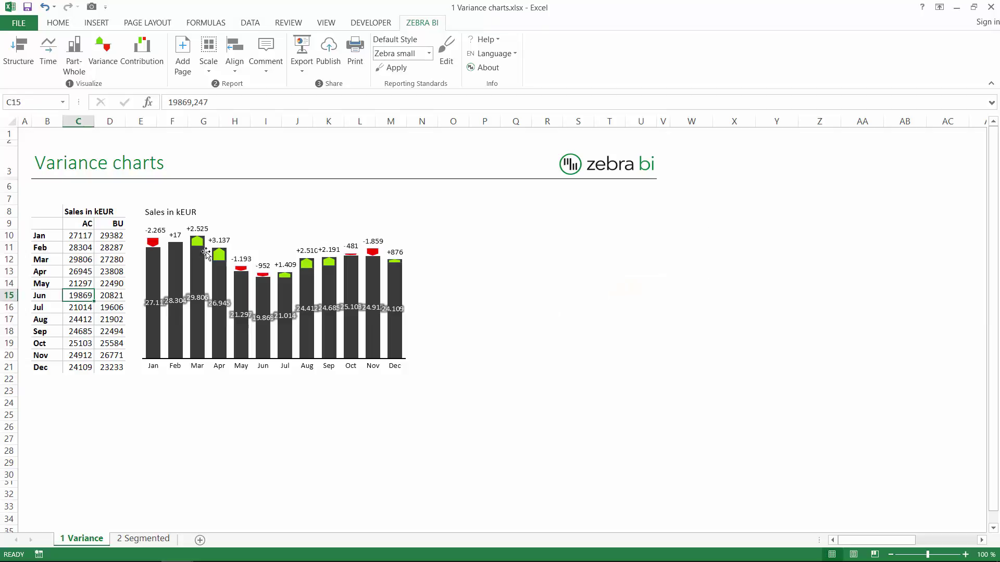
Insert a single-series time line chart of the sales table and place it beside the column variance chart.
left_click(247, 223)
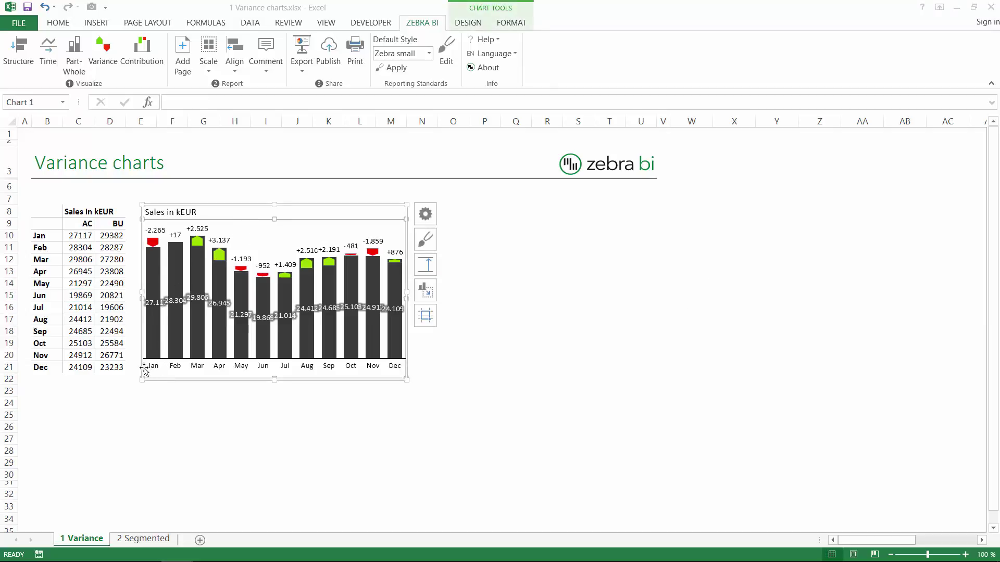
left_click(48, 269)
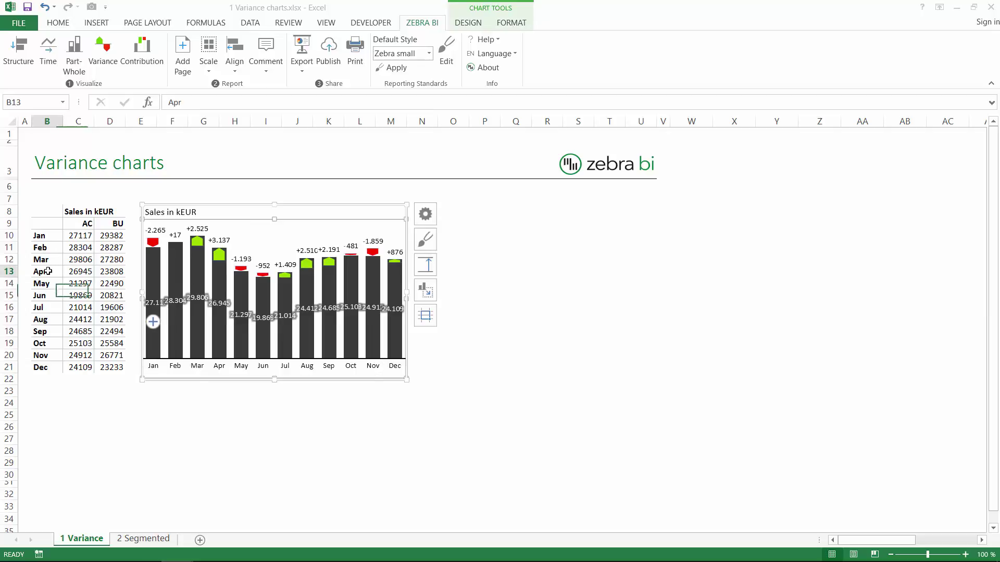
left_click(78, 272)
left_click(49, 65)
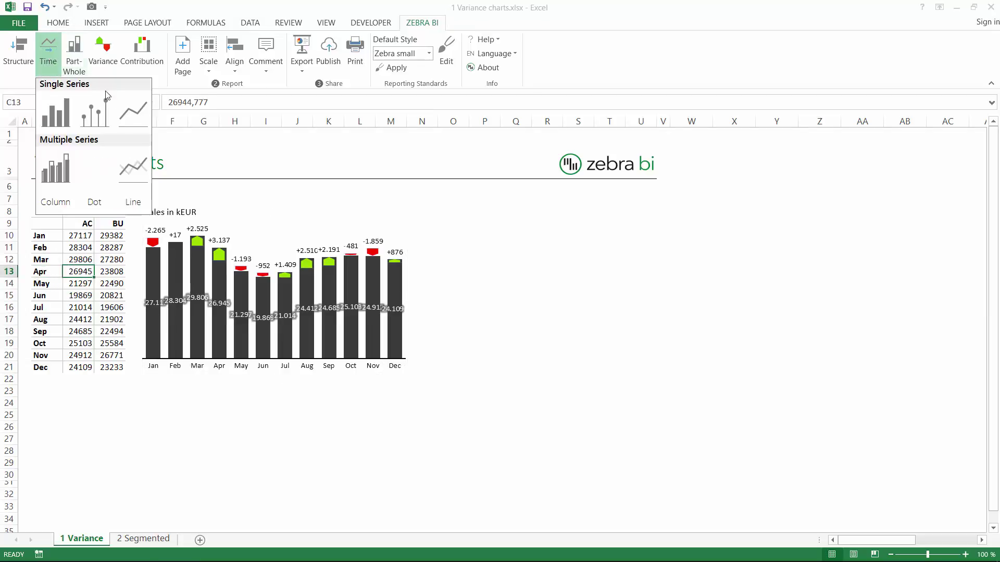
left_click(133, 110)
left_click(207, 201)
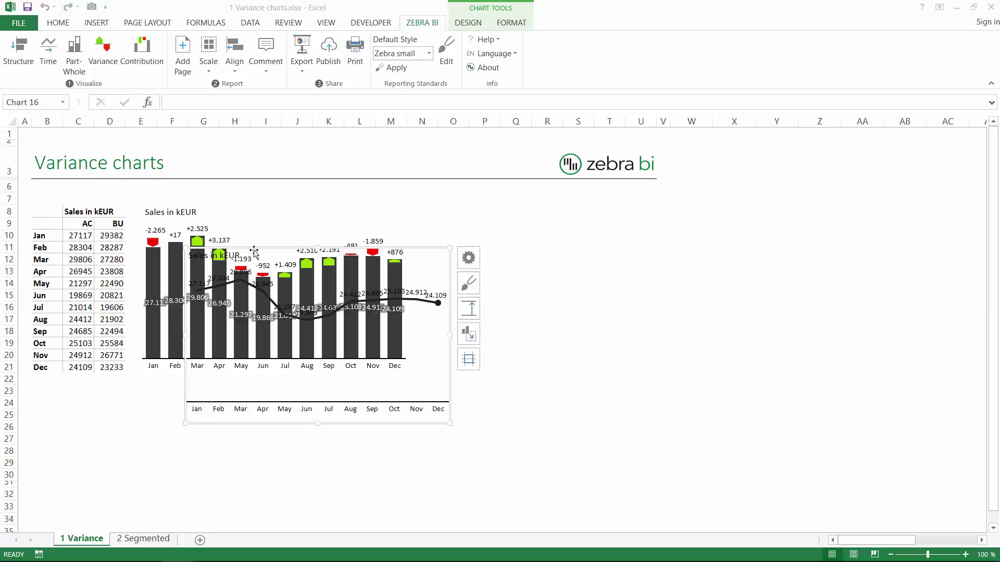
left_click_drag(268, 252, 539, 205)
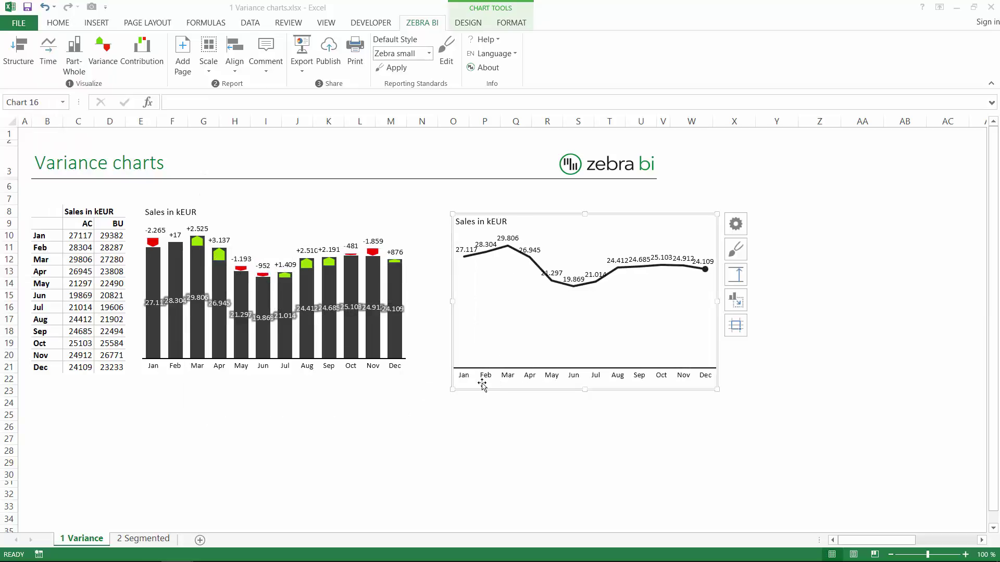
Try a single-series time dot chart of the sales table below the existing charts and delete it.
left_click(49, 52)
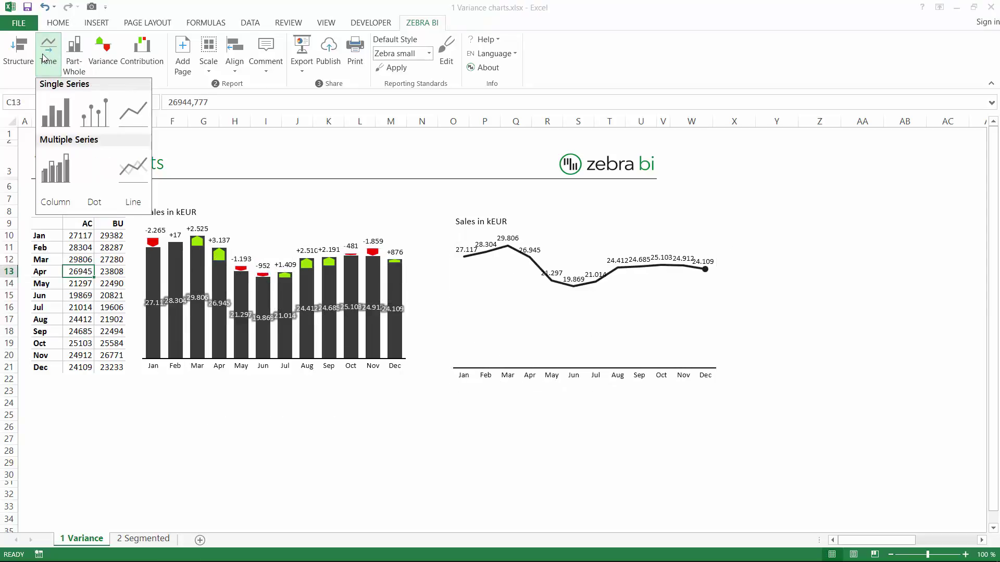
left_click(93, 109)
left_click_drag(296, 203, 432, 347)
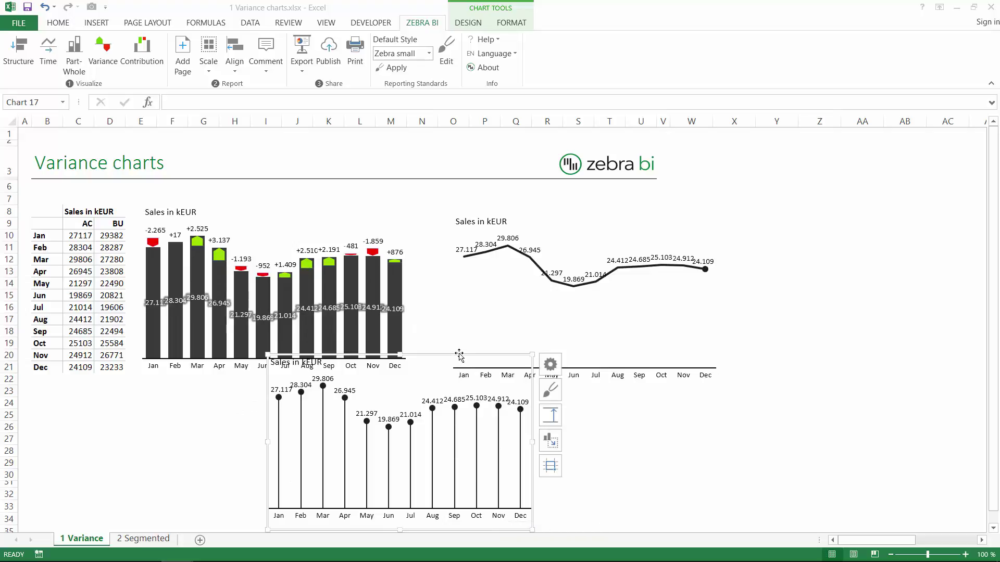
key("Delete")
Delete the sales line chart and the integrated column variance chart from the 1 Variance sheet.
left_click(557, 211)
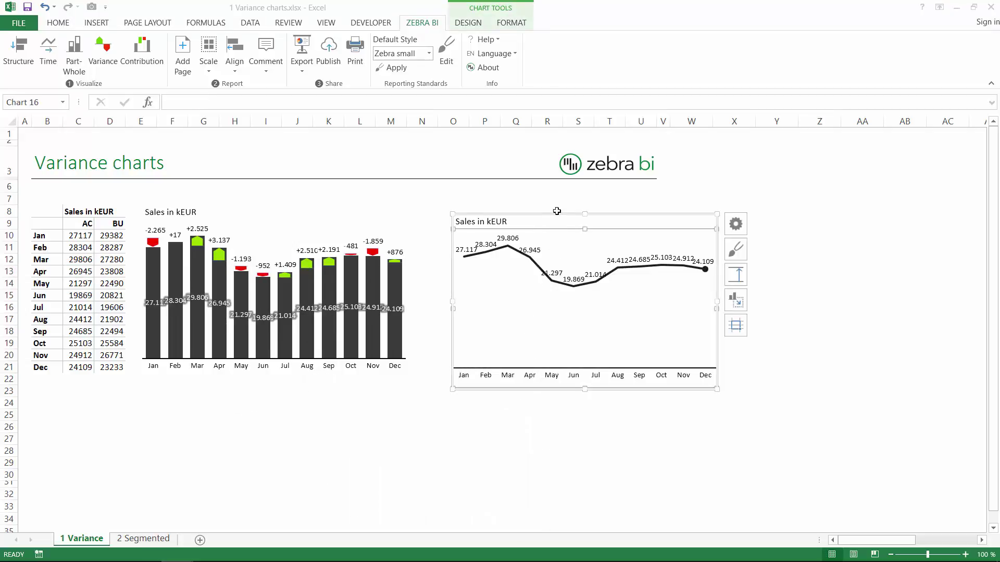
key("Delete")
left_click(344, 212)
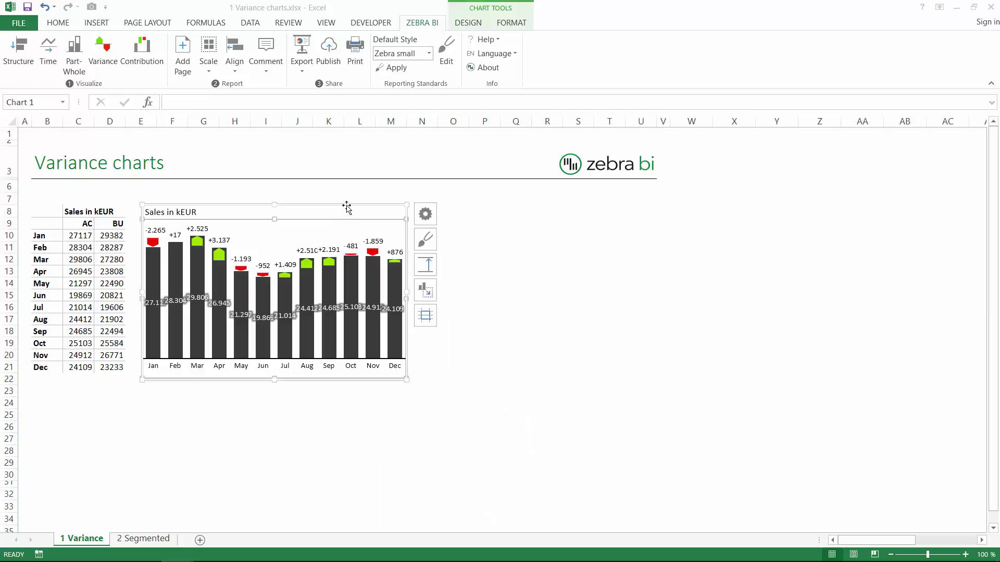
key("Delete")
Replace the Jan and Feb row labels with Business Unit 1 and Business Unit 2, and widen column B to fit them.
left_click(78, 284)
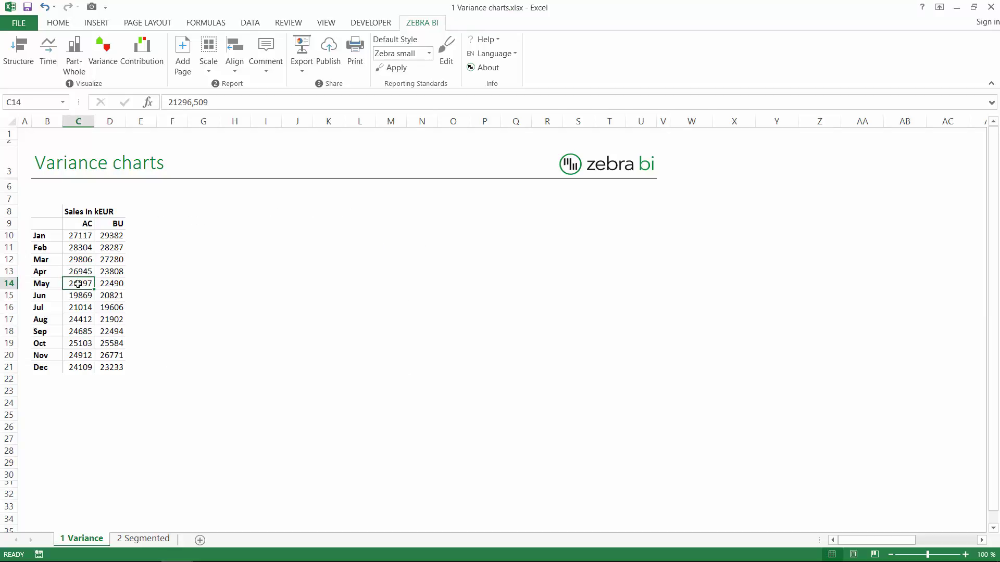
left_click(46, 237)
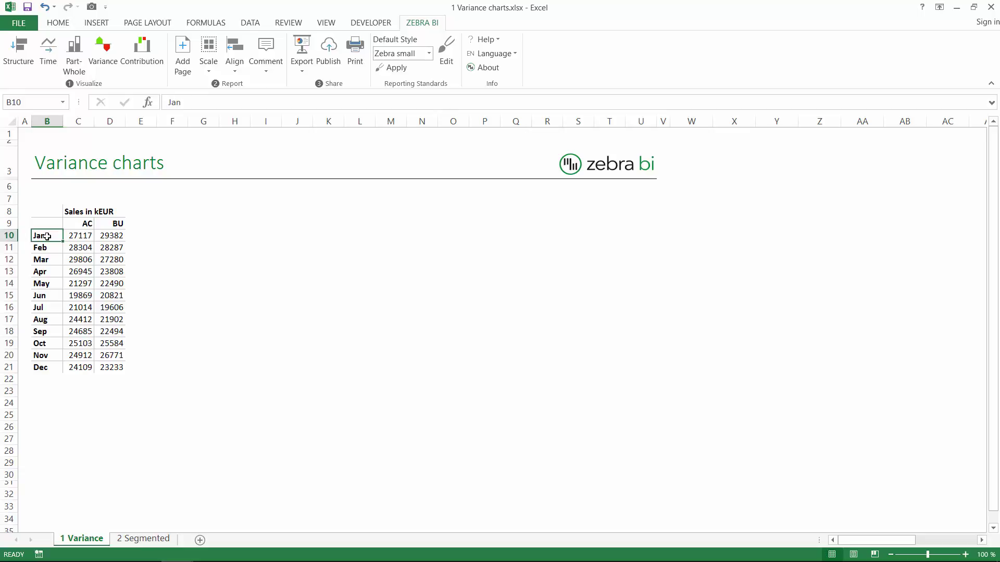
type("B")
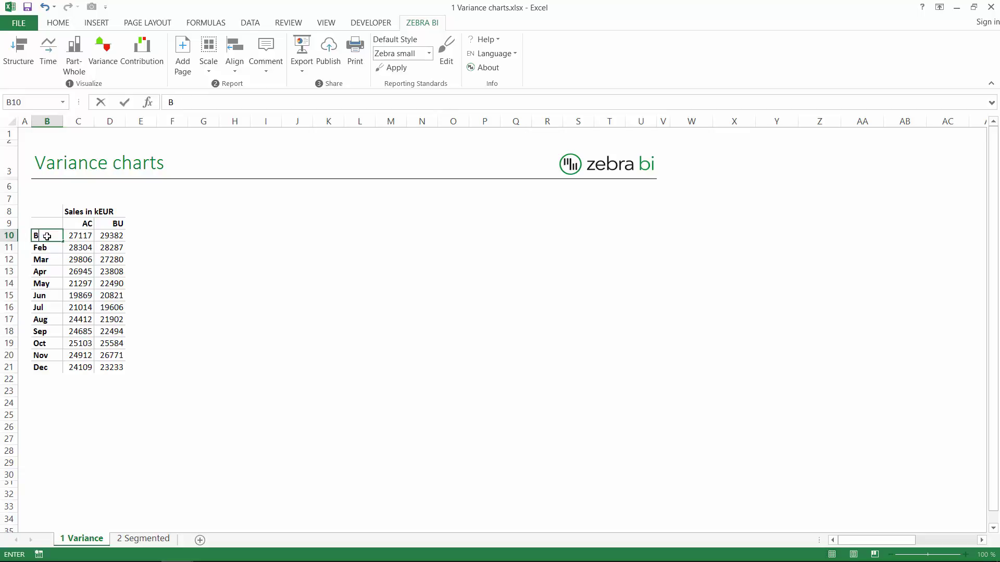
type("usniess Unit 1")
key("Return")
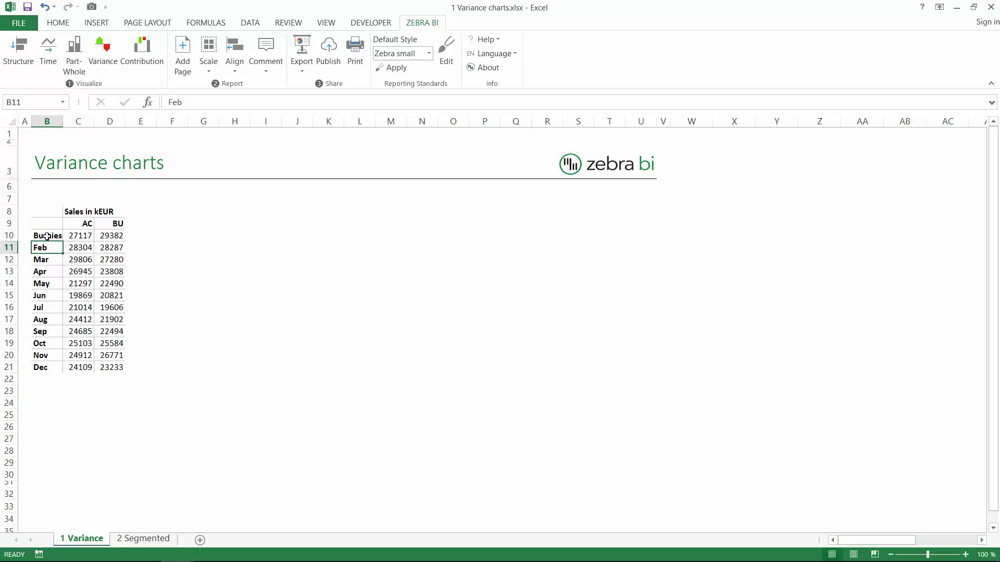
type("Business U")
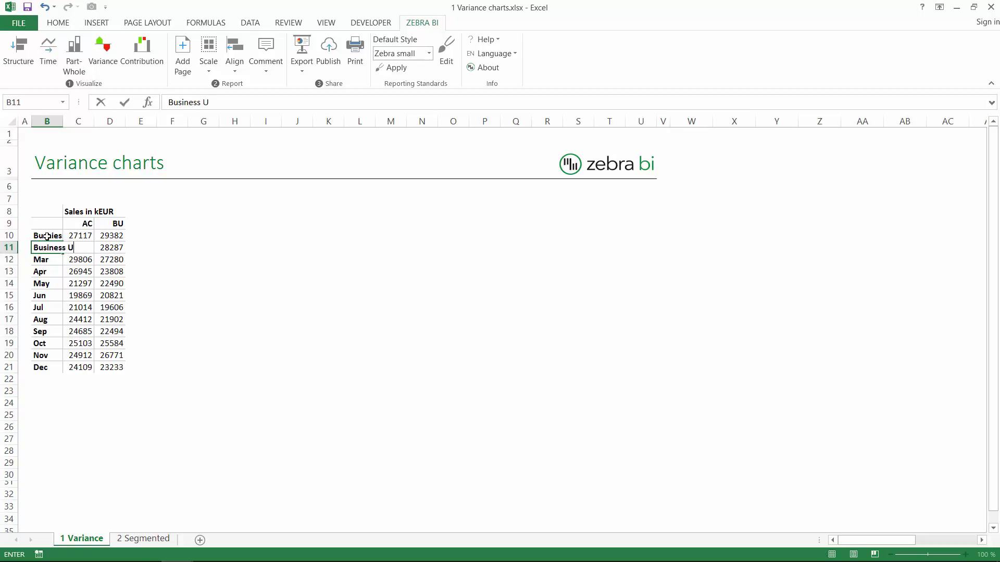
type("nit 2")
key("Return")
key("Up")
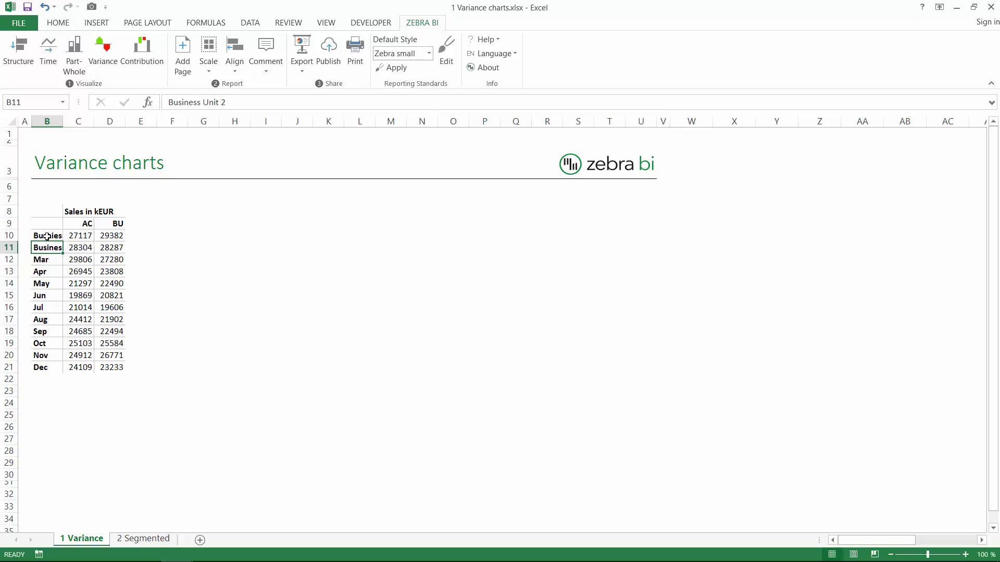
double_click(62, 125)
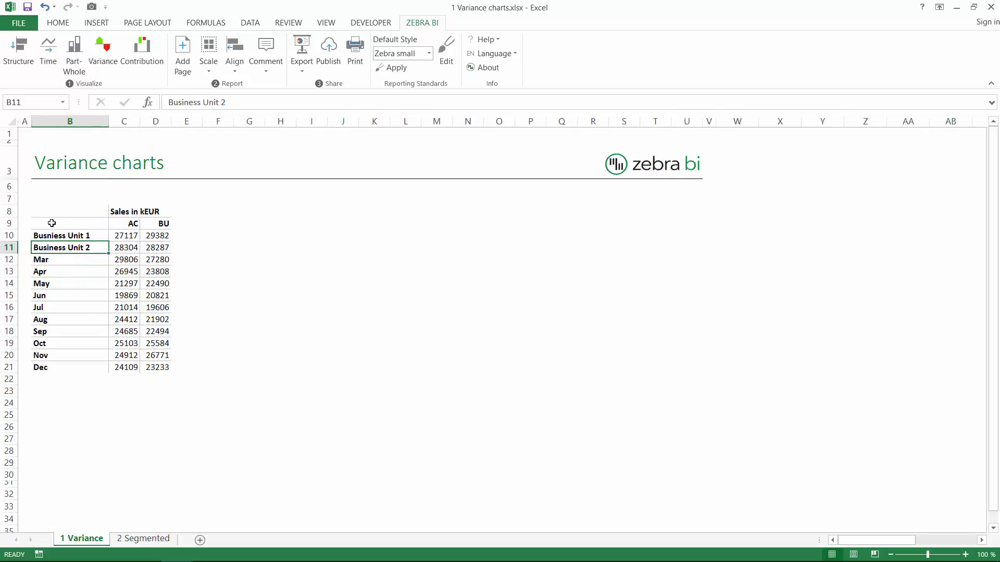
Correct the spelling of the label in B10 to Business Unit 1 and fill the numbered series down to row 21.
left_click(45, 237)
key("F2")
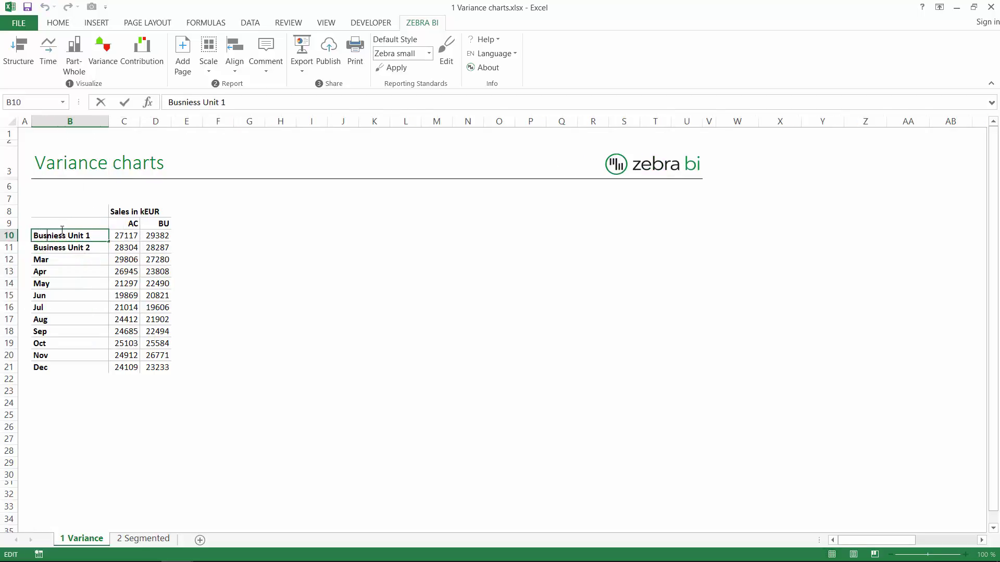
type("i")
key("BackSpace")
key("Return")
key("Up")
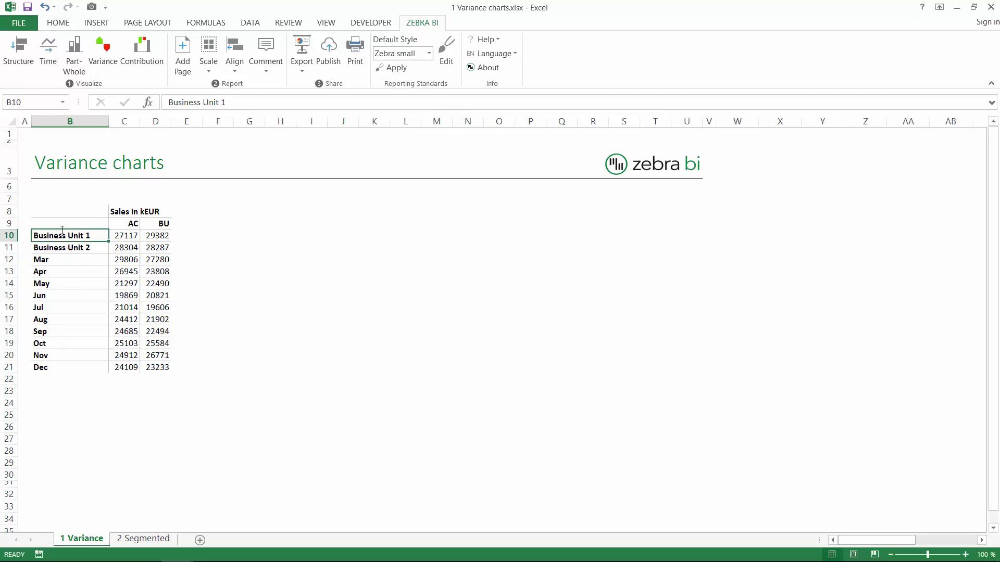
key("shift+Down")
left_click_drag(109, 253, 108, 373)
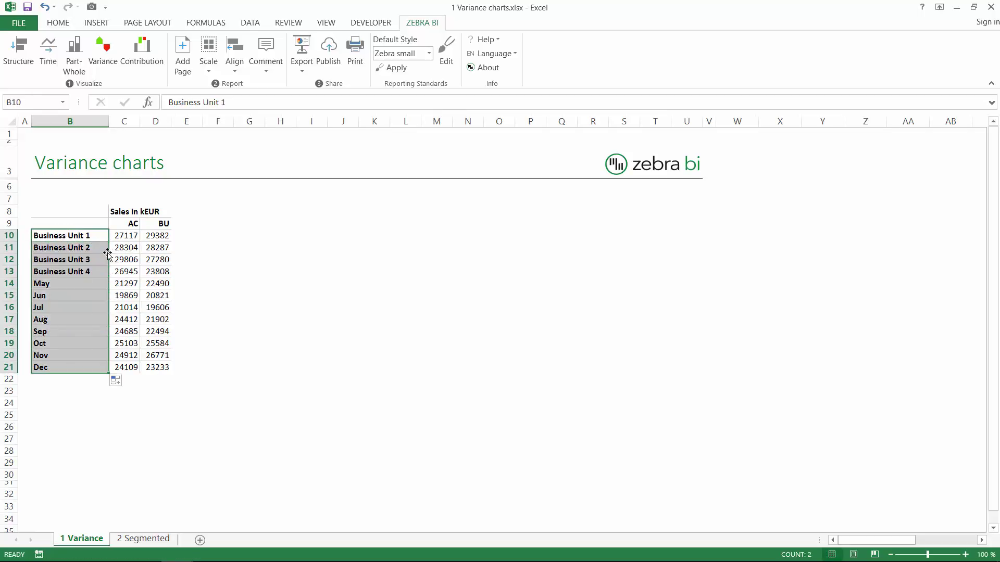
Try an integrated Actual + Variance column chart of the business-unit table and delete it.
left_click(116, 285)
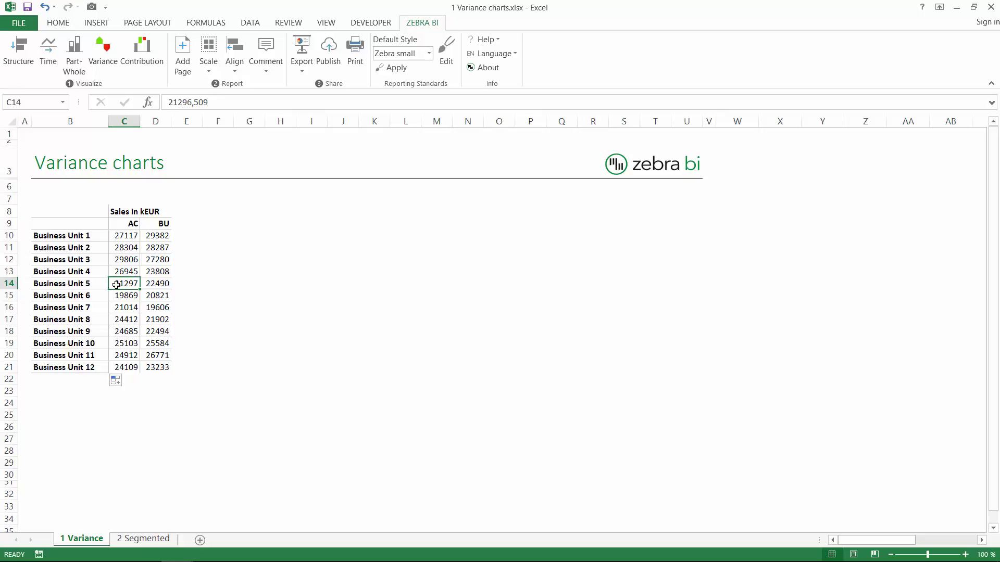
left_click(102, 53)
left_click(191, 174)
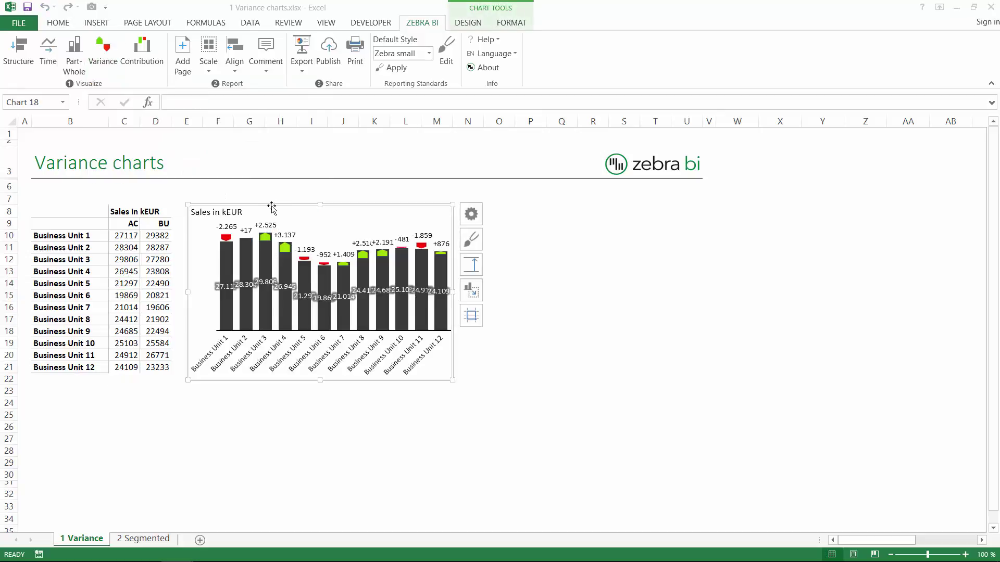
left_click_drag(271, 208, 354, 249)
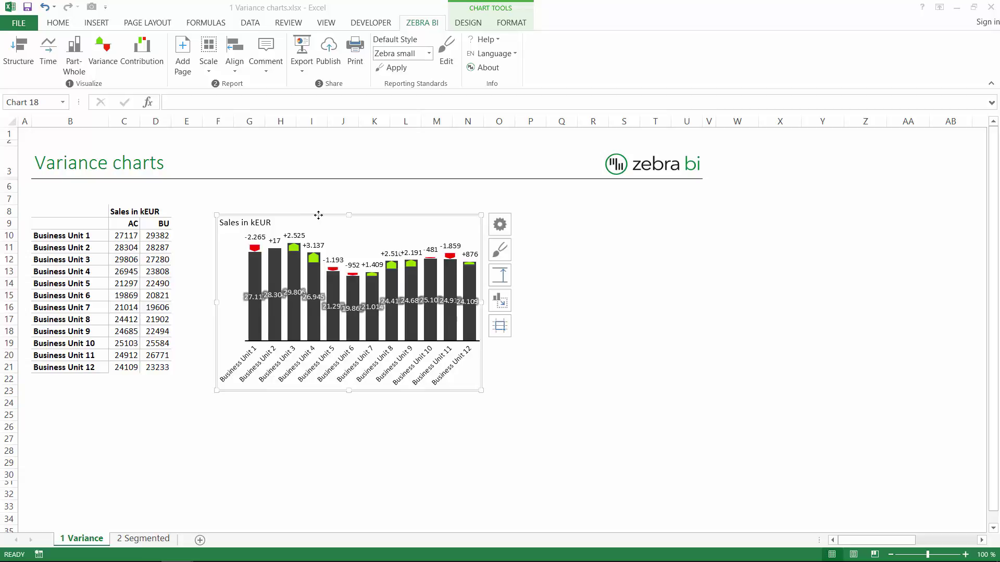
key("Delete")
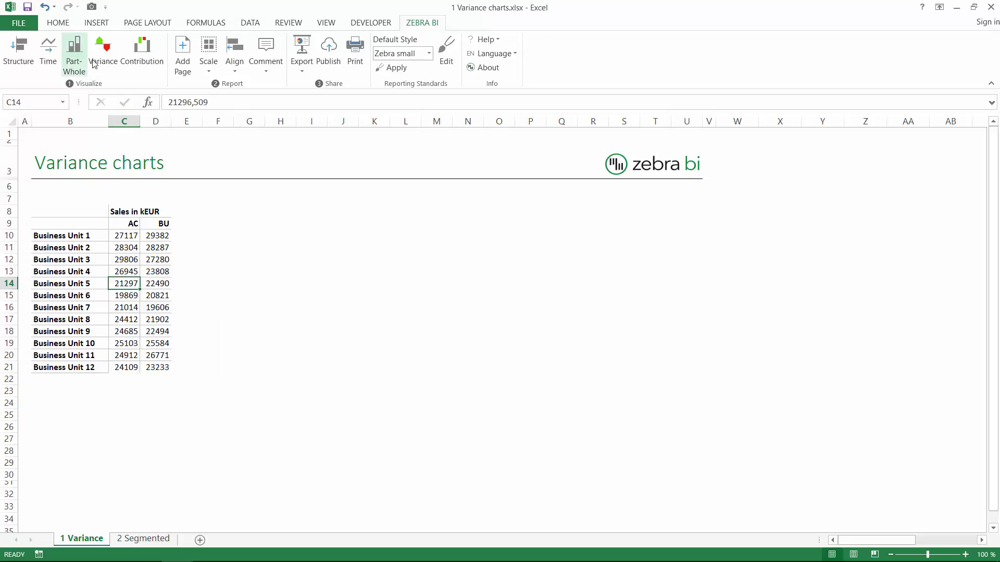
Insert an integrated Actual + Variance bar chart of the business-unit table and place it around columns K to Q, away from the table.
left_click(106, 52)
left_click(107, 168)
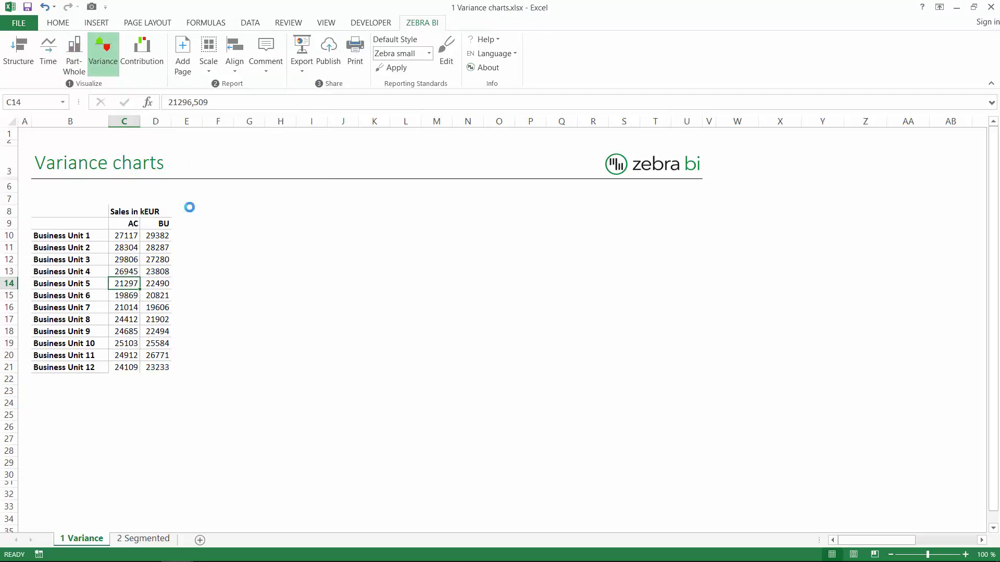
left_click_drag(265, 206, 392, 215)
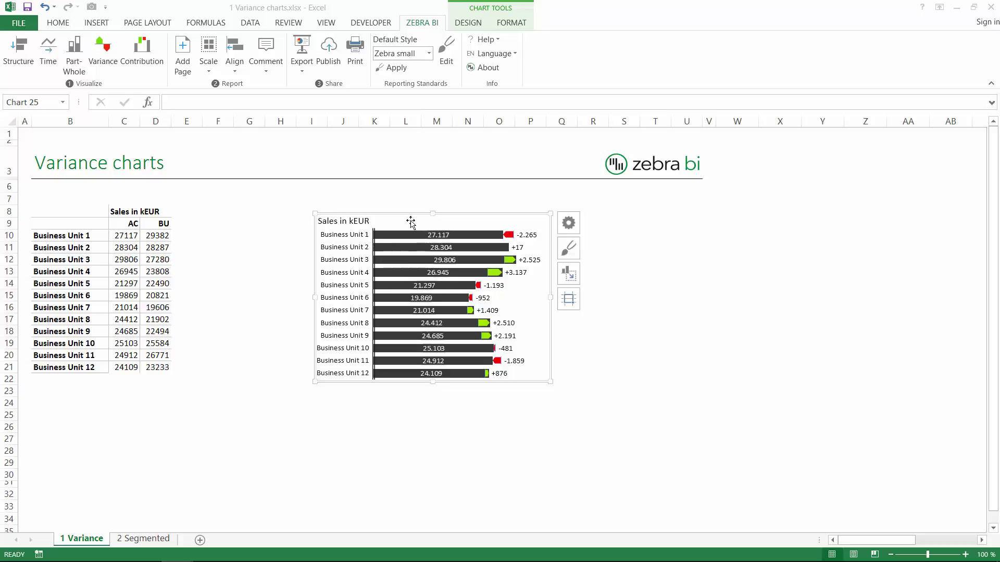
left_click_drag(417, 214, 465, 219)
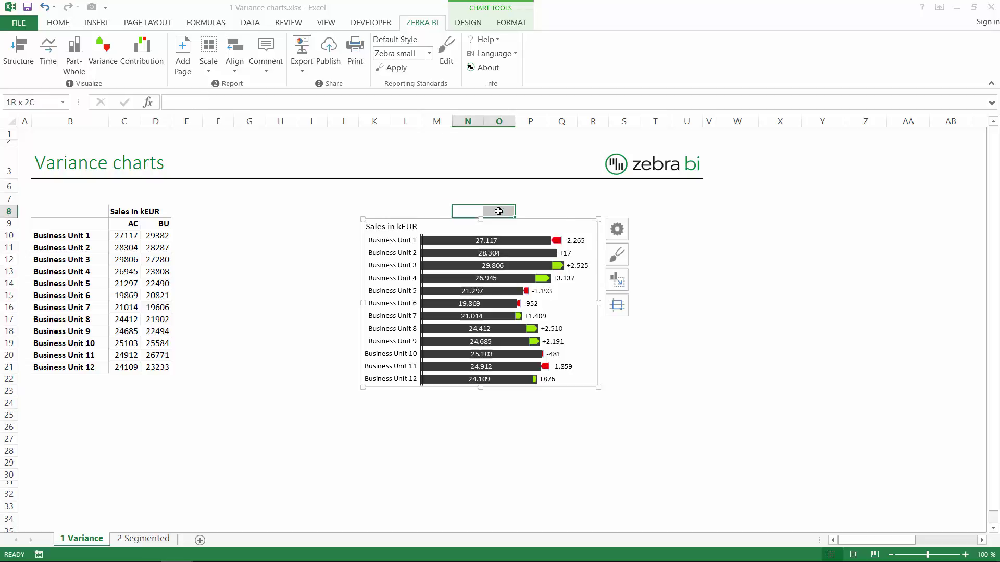
Insert an integrated Actual + Variance bar chart from C9:D21 without category labels and fit it to cells E10:I21 beside the table.
left_click(157, 288)
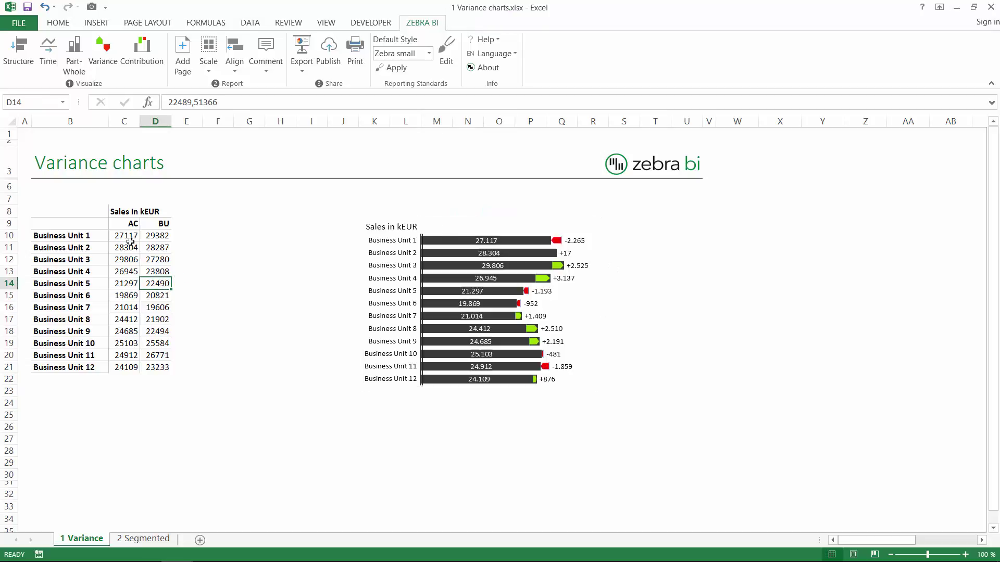
left_click_drag(120, 223, 174, 379)
left_click(103, 52)
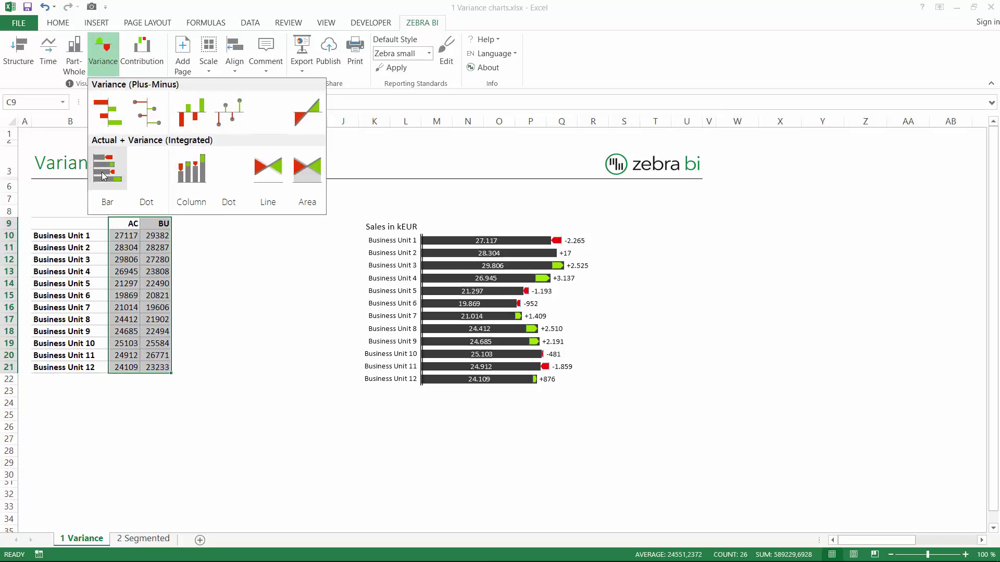
left_click(103, 176)
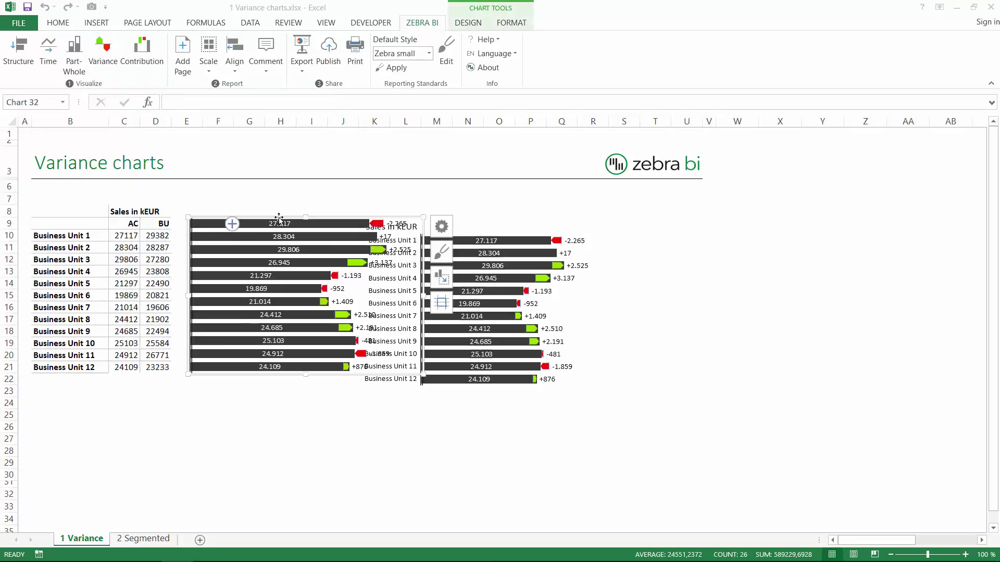
left_click_drag(276, 218, 403, 197)
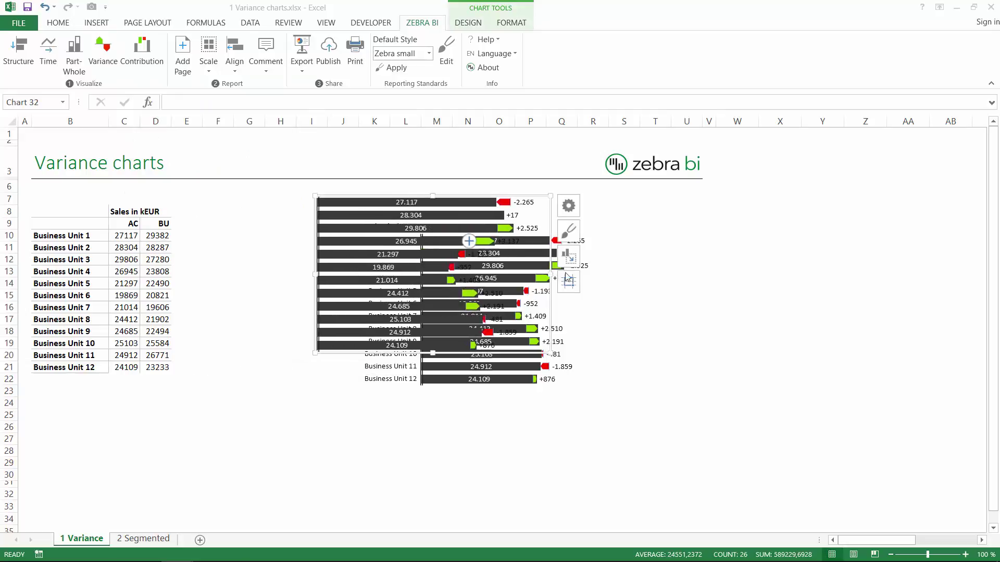
left_click_drag(177, 238, 323, 366)
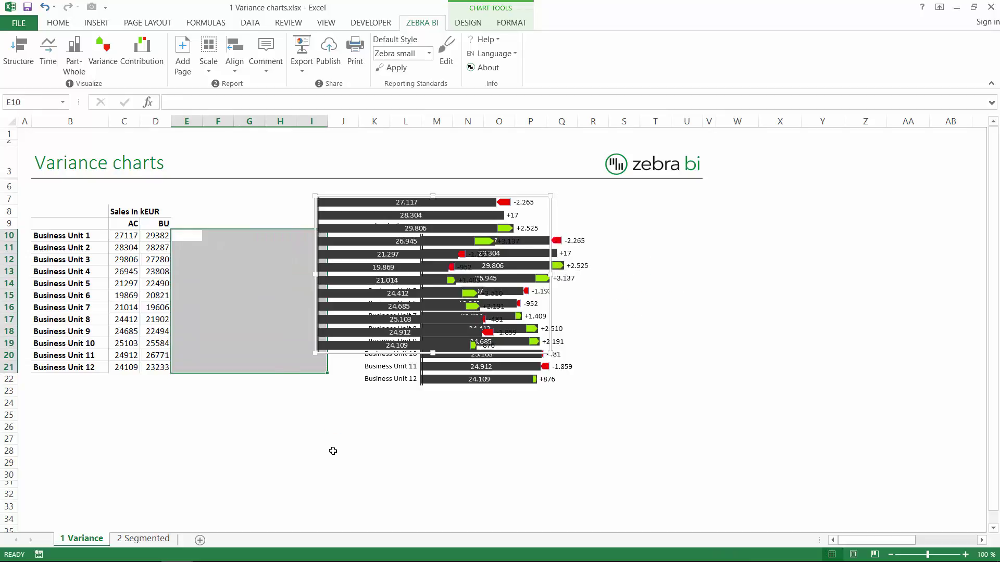
left_click_drag(126, 272, 126, 283)
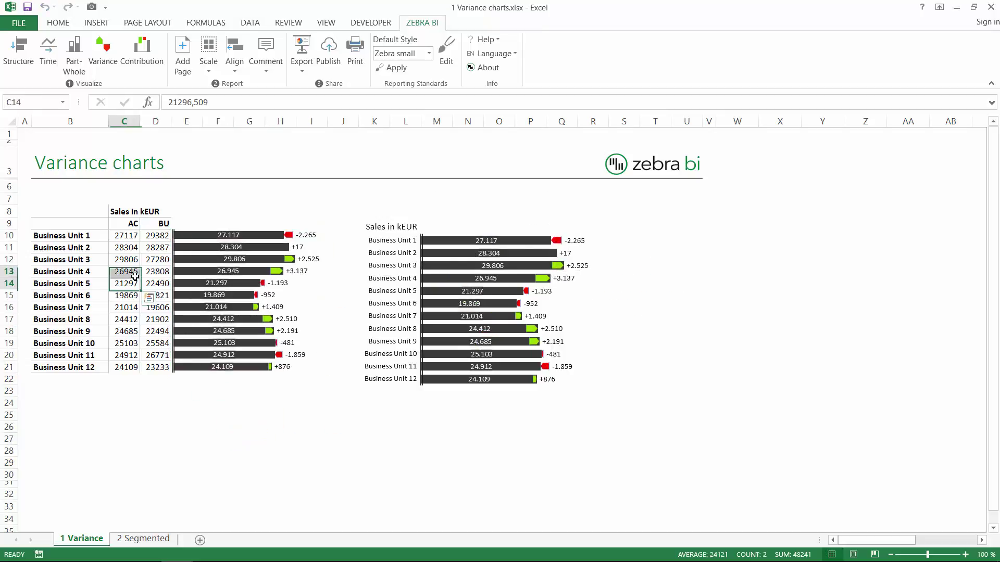
Hide the actual-value labels on the integrated bar chart fitted beside the table.
left_click(241, 237)
left_click(345, 238)
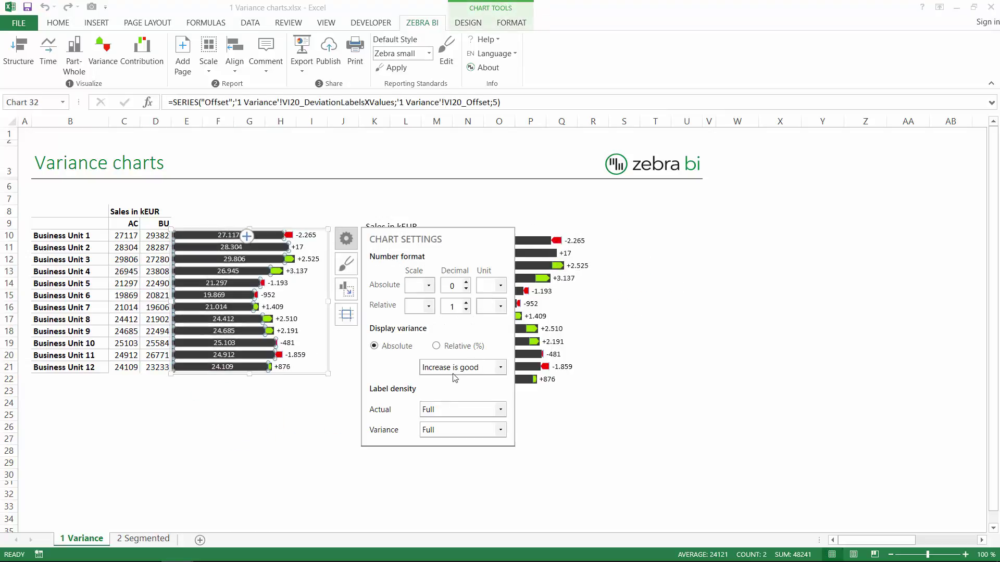
left_click(437, 413)
left_click(437, 420)
left_click(240, 422)
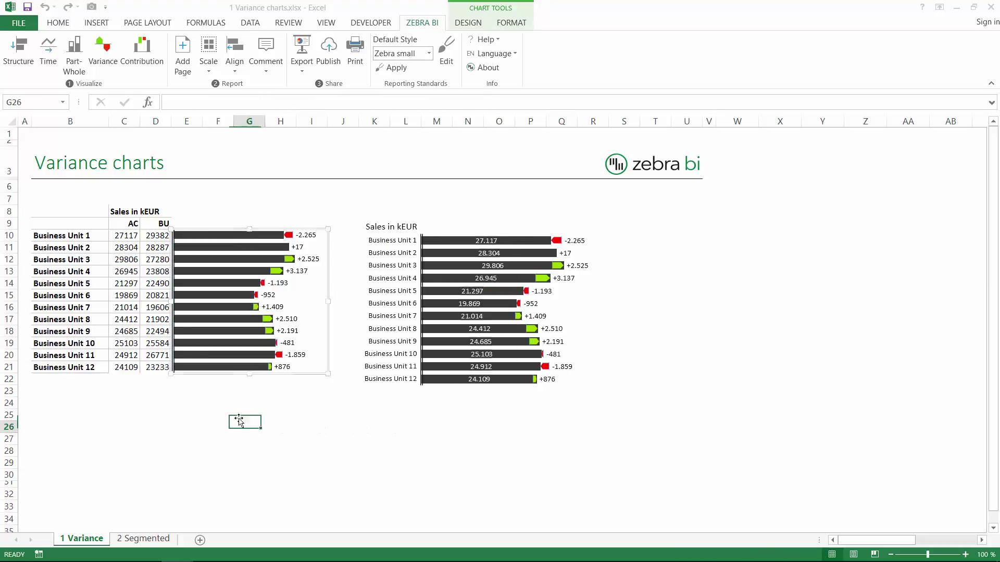
Delete the integrated bar chart fitted directly beside the table.
left_click(154, 259)
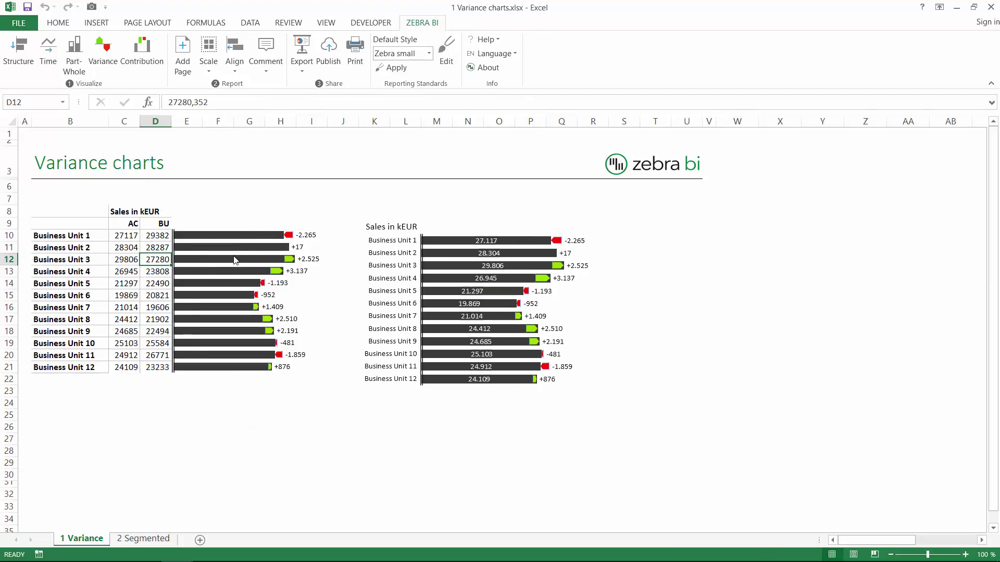
left_click(234, 258)
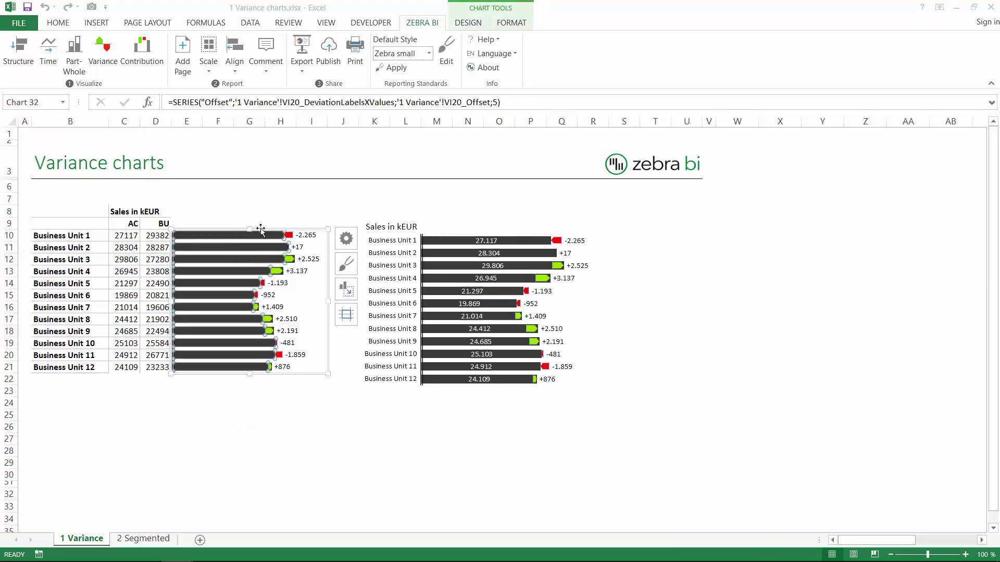
key("Delete")
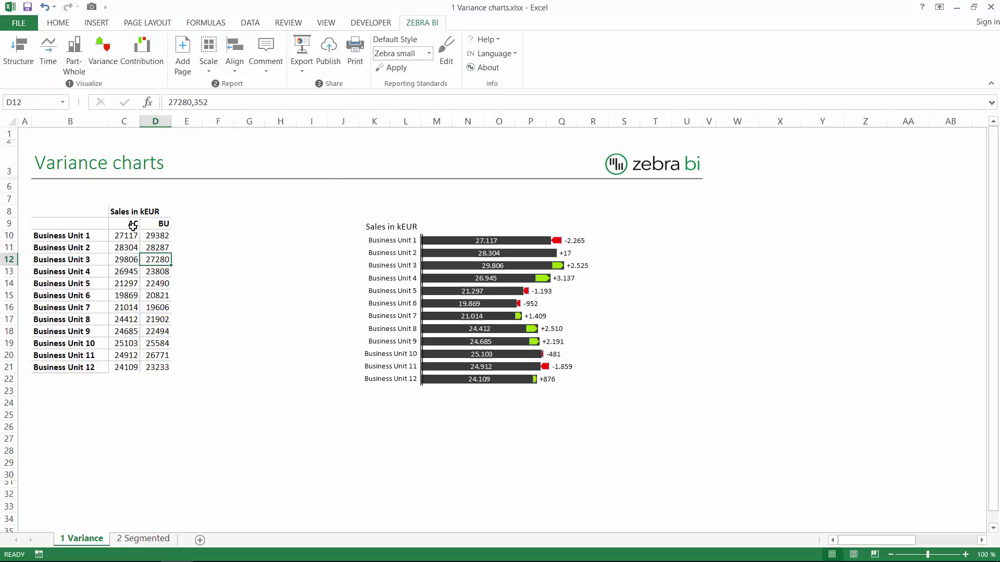
Insert a plus-minus variance bar chart from C9:D21 and fit it to cells E10:G21 beside the table rows.
left_click_drag(133, 225, 161, 370)
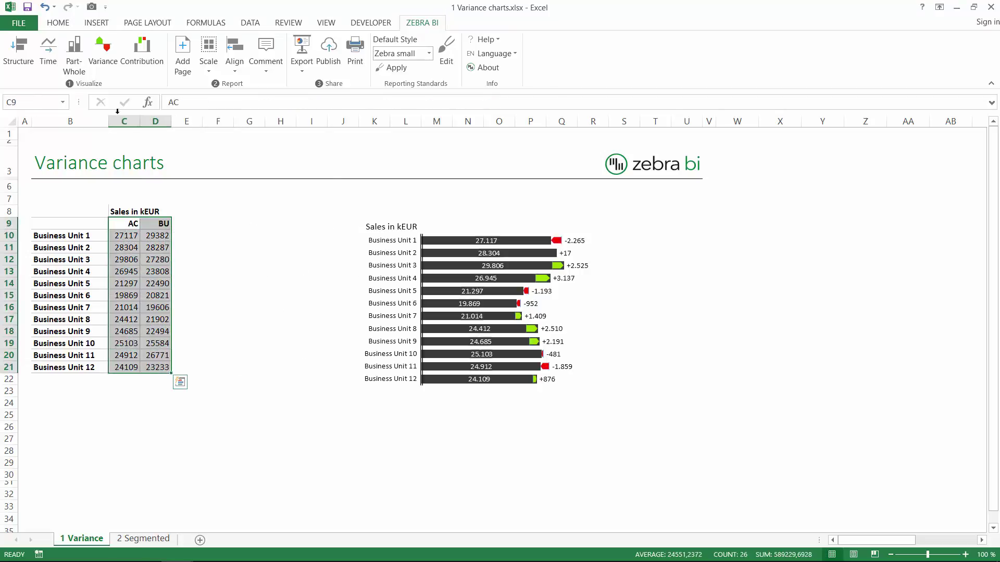
left_click(100, 61)
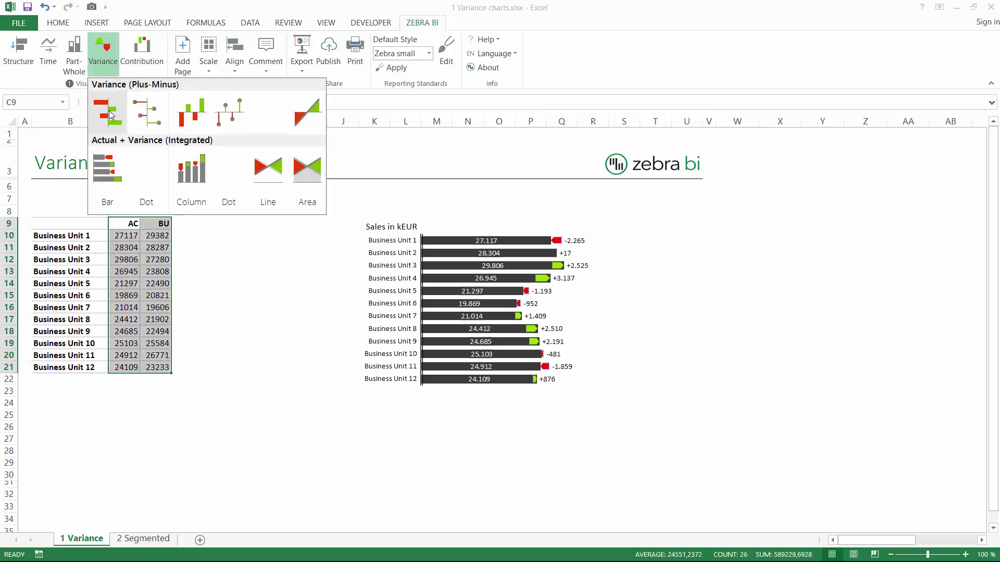
left_click(110, 114)
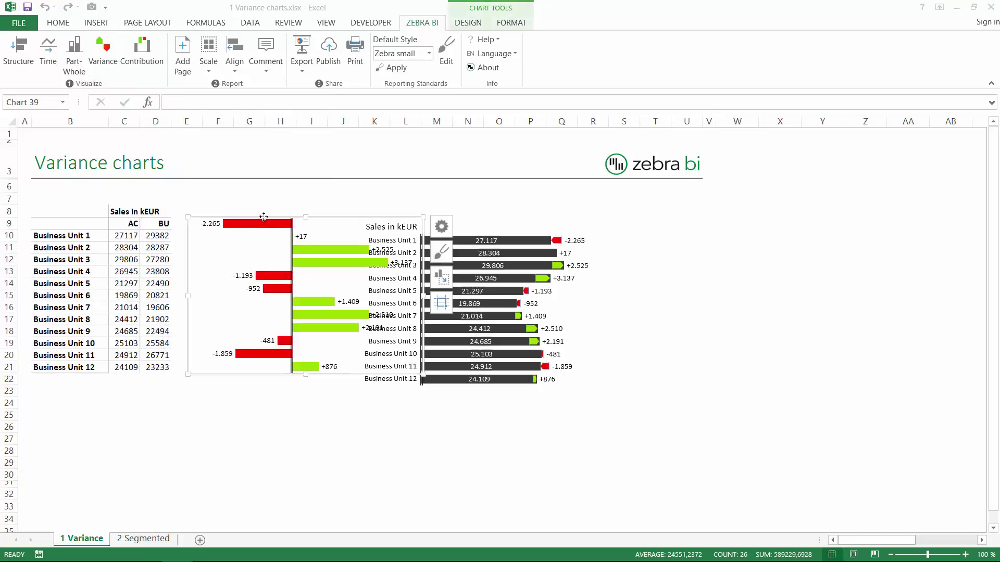
left_click_drag(264, 217, 375, 200)
mouse_move(553, 260)
left_click_drag(182, 238, 258, 368)
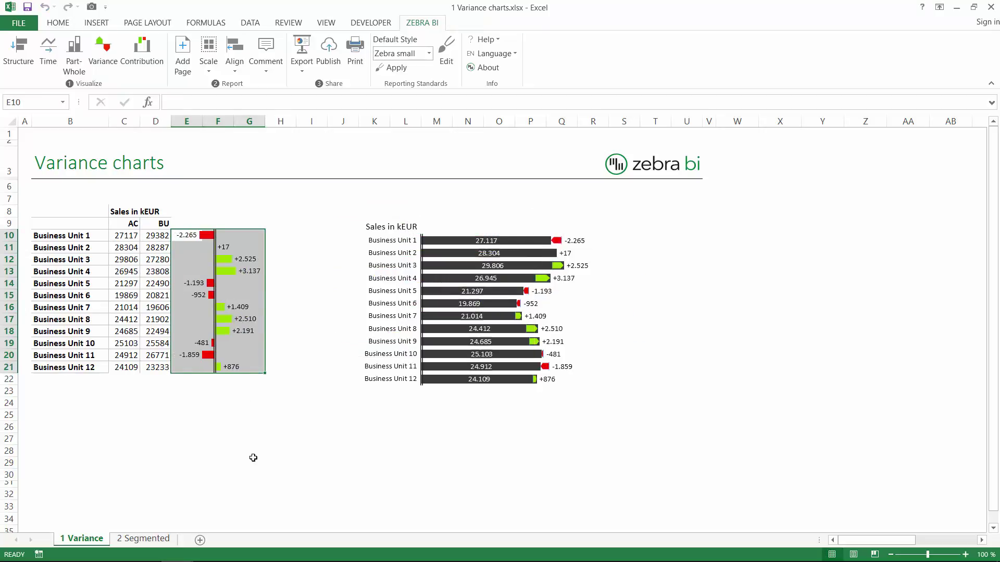
left_click(125, 295)
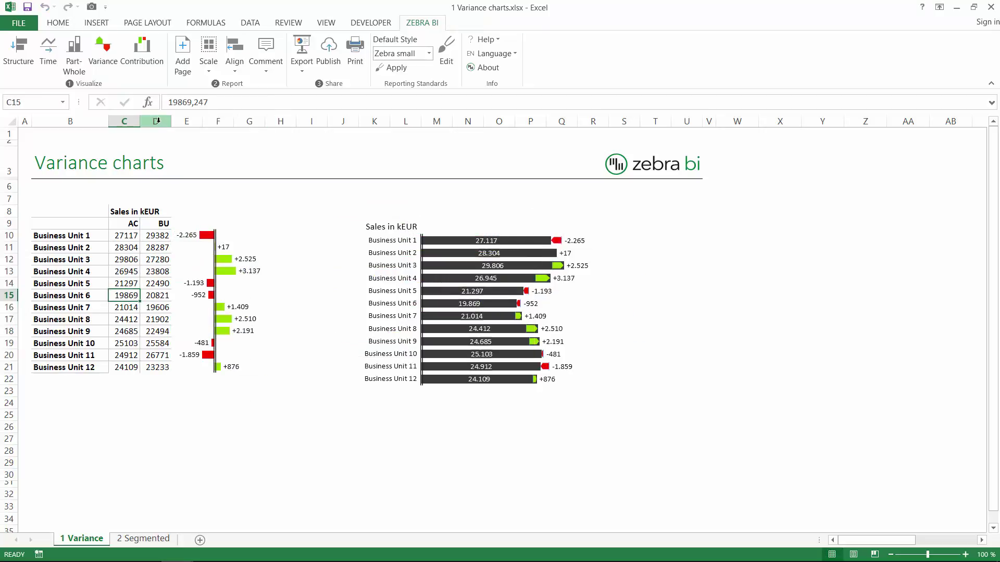
Insert a plus-minus dot variance chart from C9:D21 and delete the integrated bar chart that carries category labels.
left_click_drag(122, 221, 157, 367)
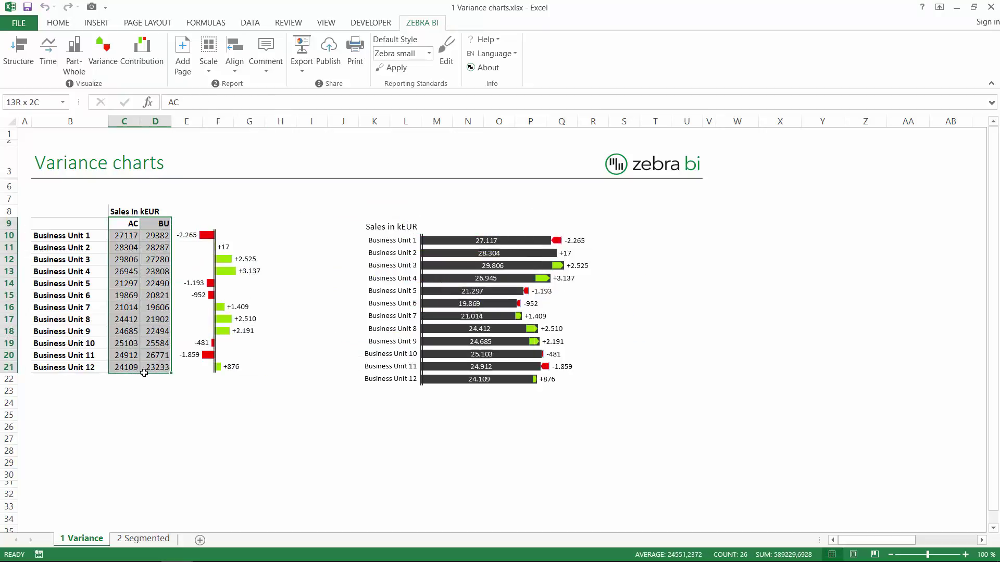
left_click(103, 52)
left_click(147, 112)
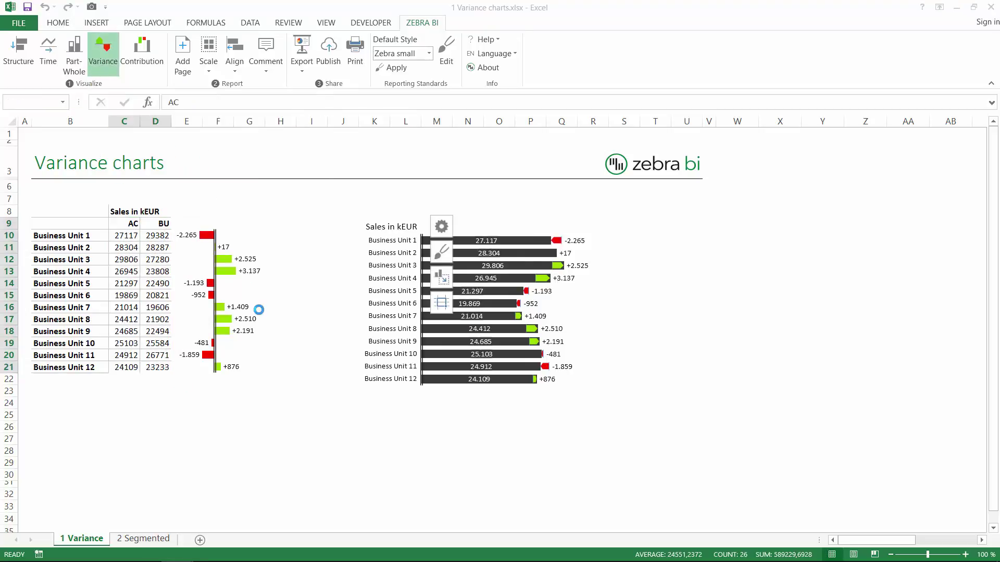
left_click(481, 257)
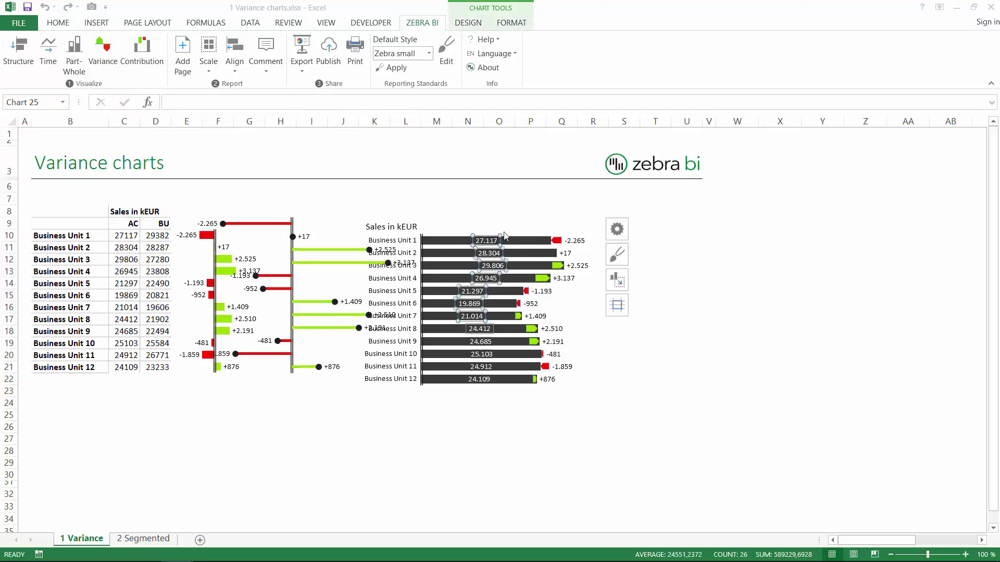
key("Delete")
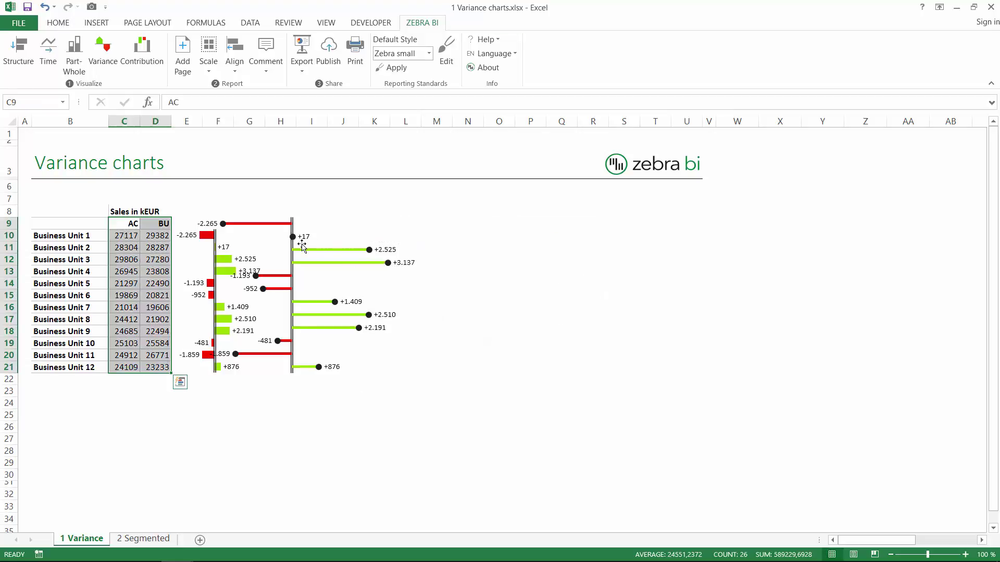
Move the dot chart clear of the variance bars and set it to display relative (%) variance.
left_click(323, 222)
left_click_drag(329, 221, 426, 215)
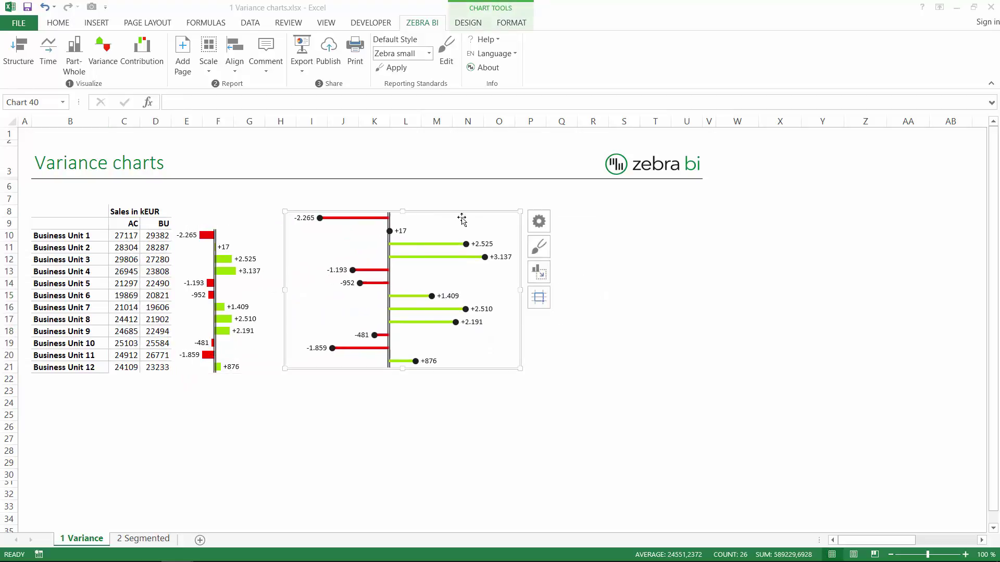
left_click(540, 222)
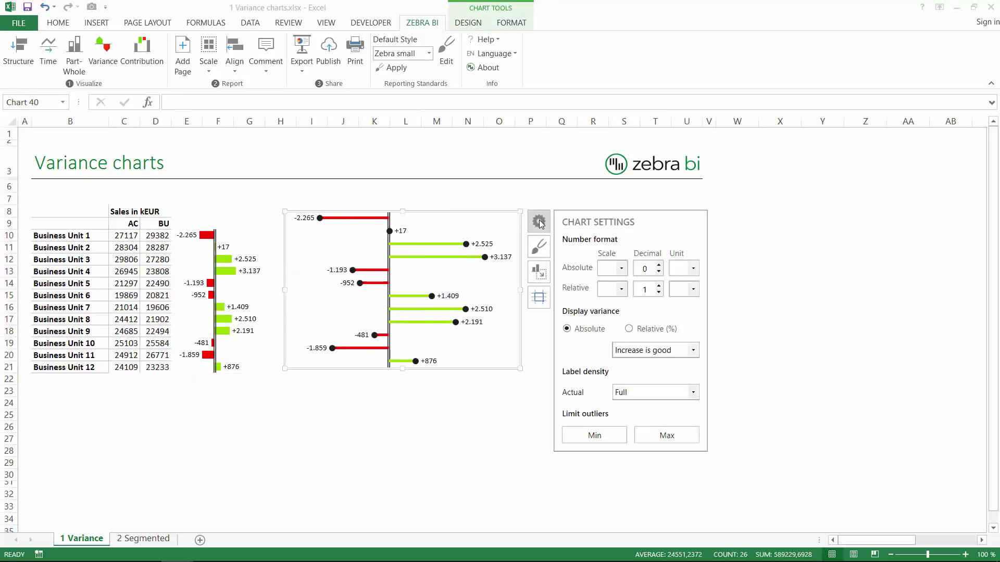
left_click(643, 334)
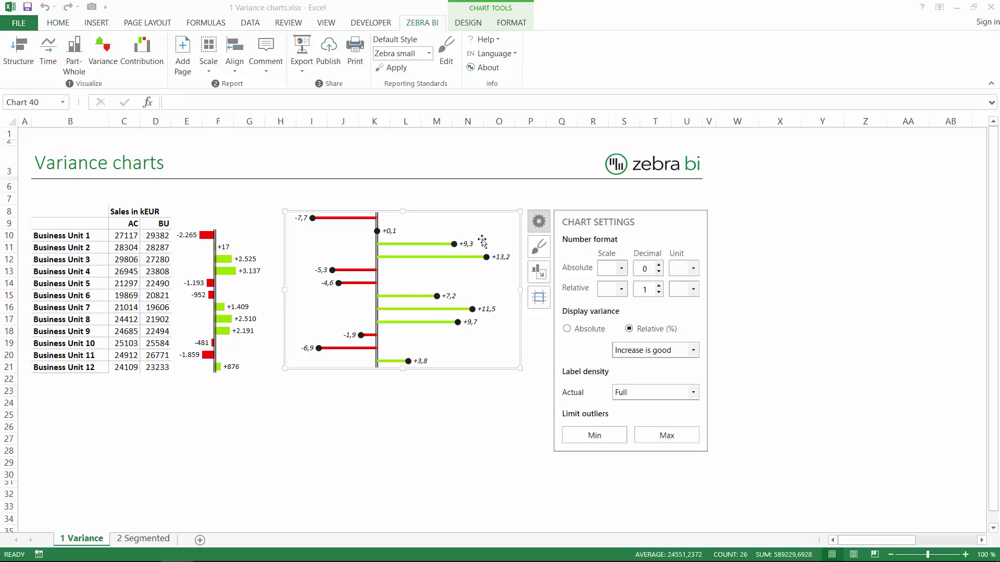
left_click_drag(440, 213, 541, 218)
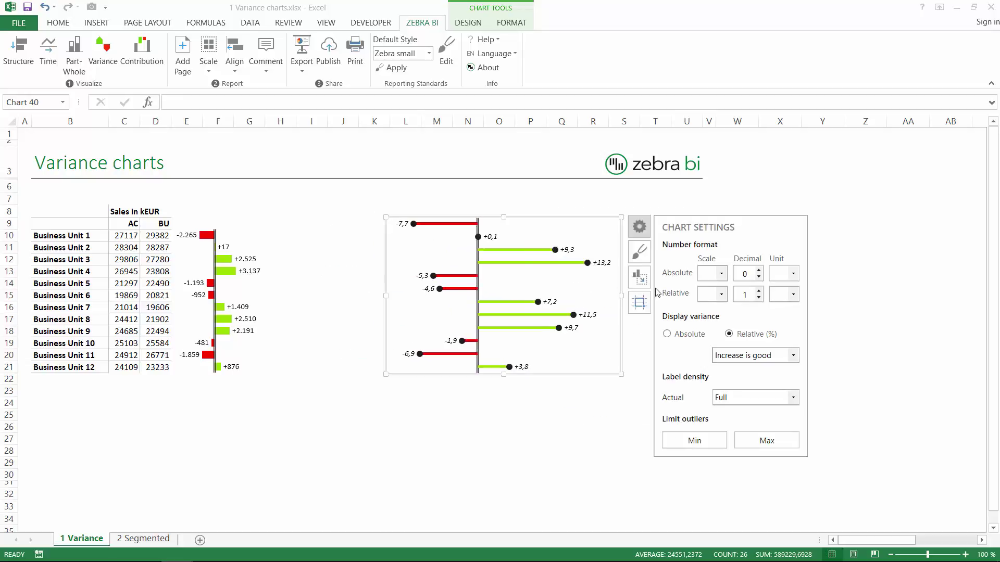
Fit the relative variance dot chart to cells H10:J21 beside the variance bar chart.
left_click(639, 276)
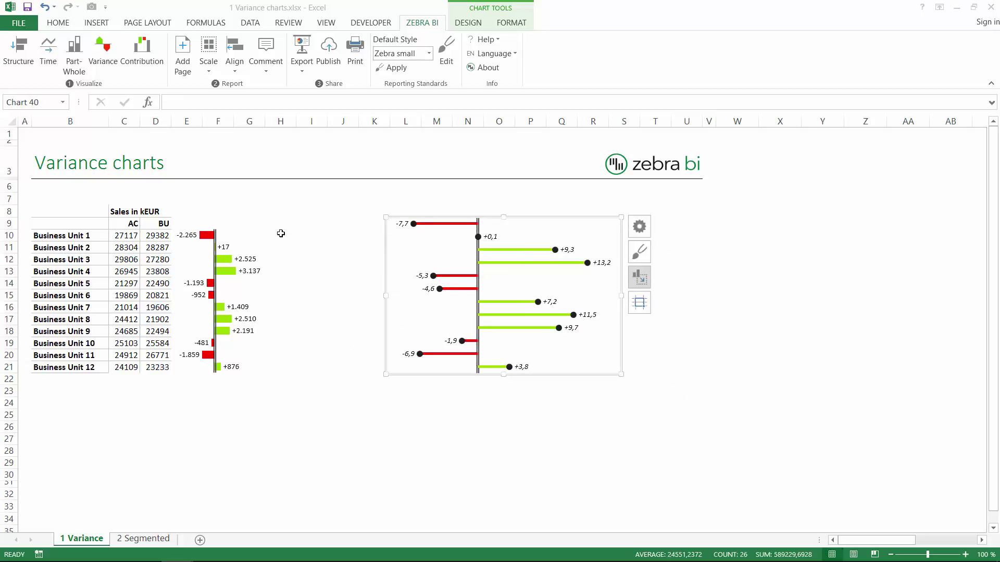
left_click_drag(280, 233, 354, 372)
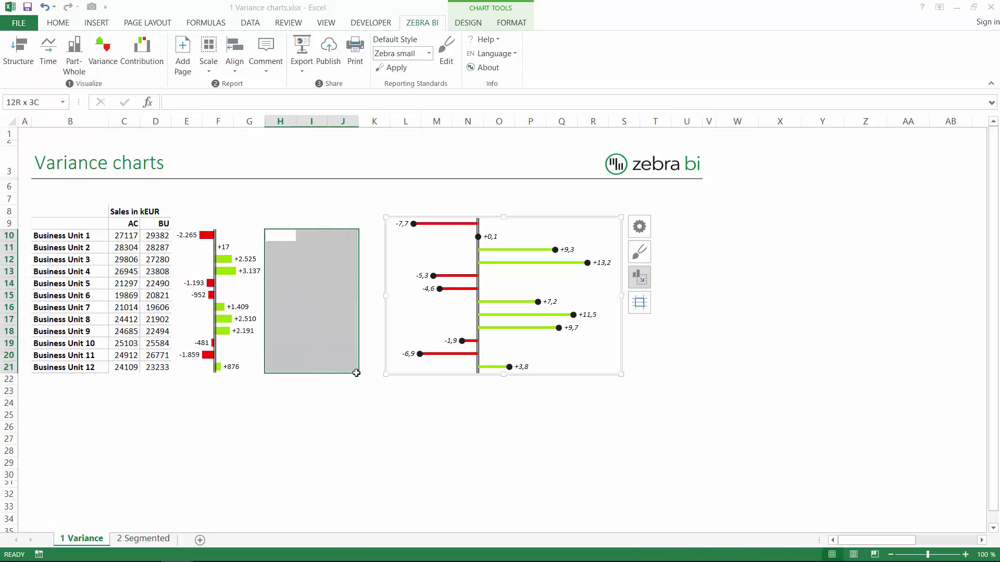
left_click(353, 450)
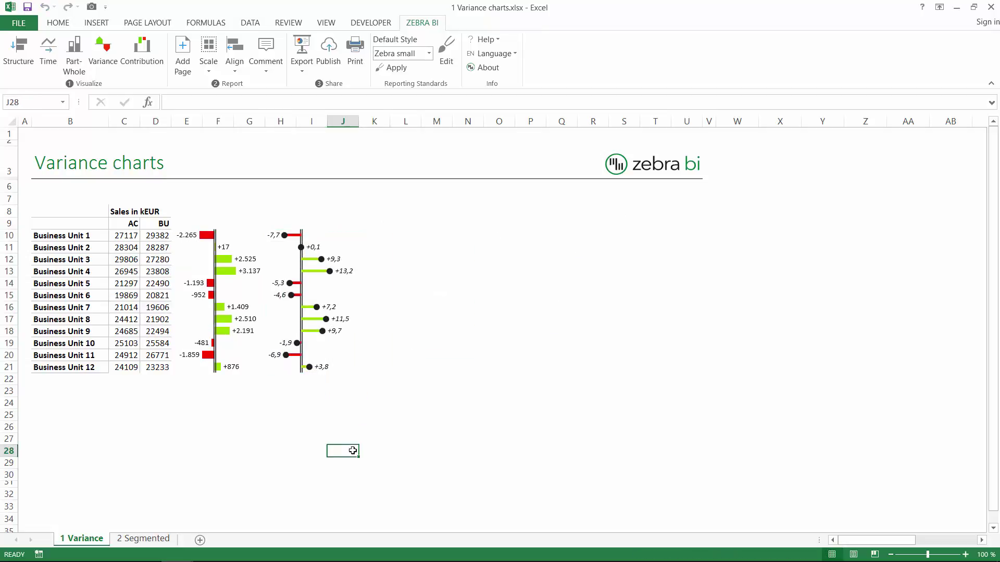
Insert two blank columns between the AC and BU columns and widen both equally to make room for charts.
left_click(152, 121)
right_click(152, 123)
left_click(179, 212)
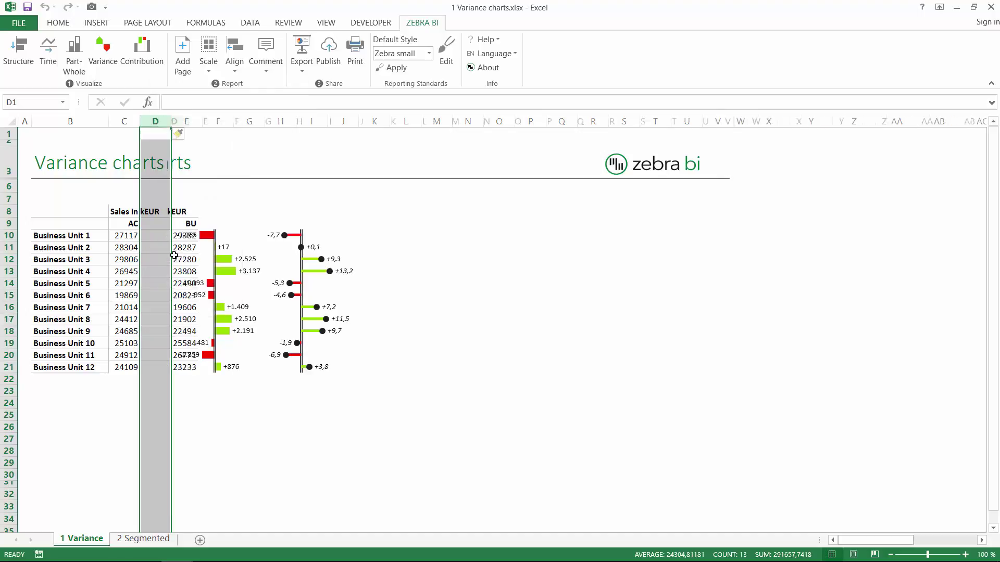
left_click(164, 121)
right_click(162, 122)
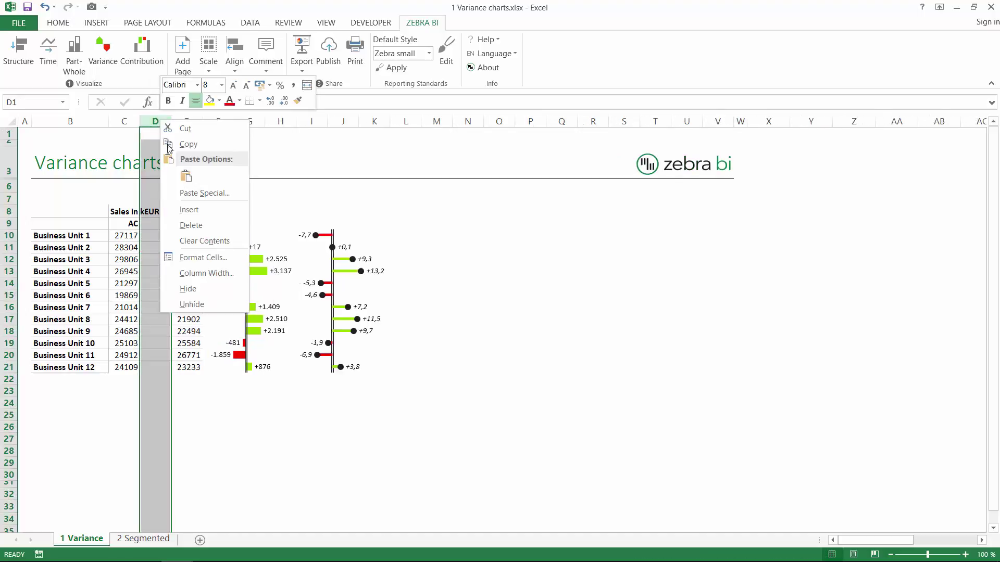
left_click(188, 211)
left_click_drag(161, 121, 230, 120)
left_click(199, 236)
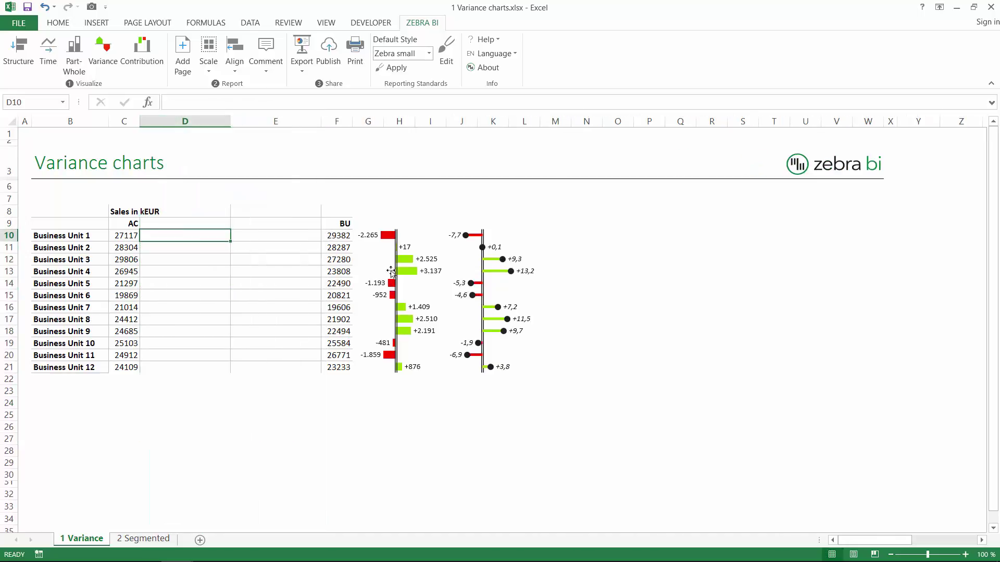
Fit the absolute variance bar chart to cells D10:D21 inside the table.
left_click(391, 271)
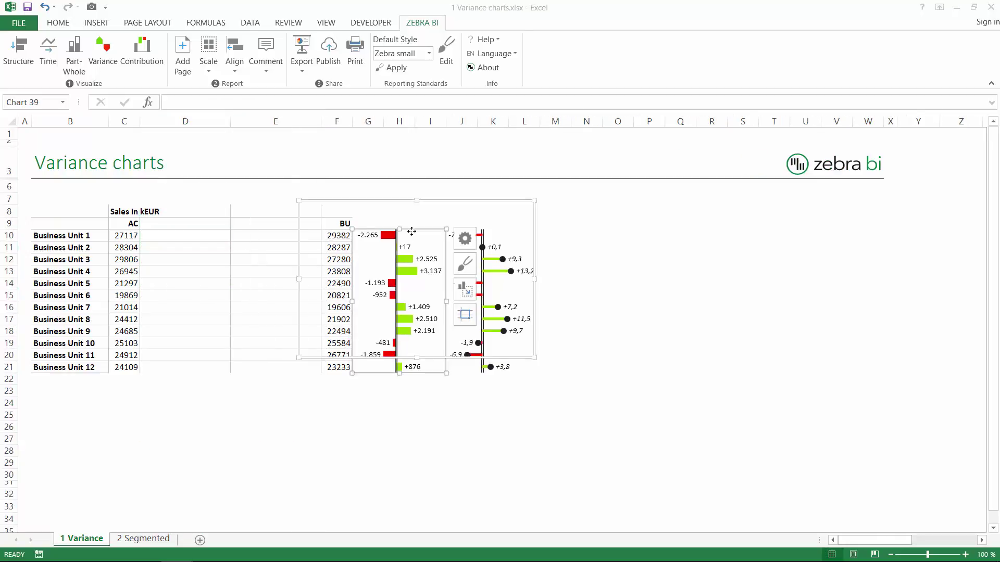
left_click(463, 291)
left_click_drag(178, 235, 171, 373)
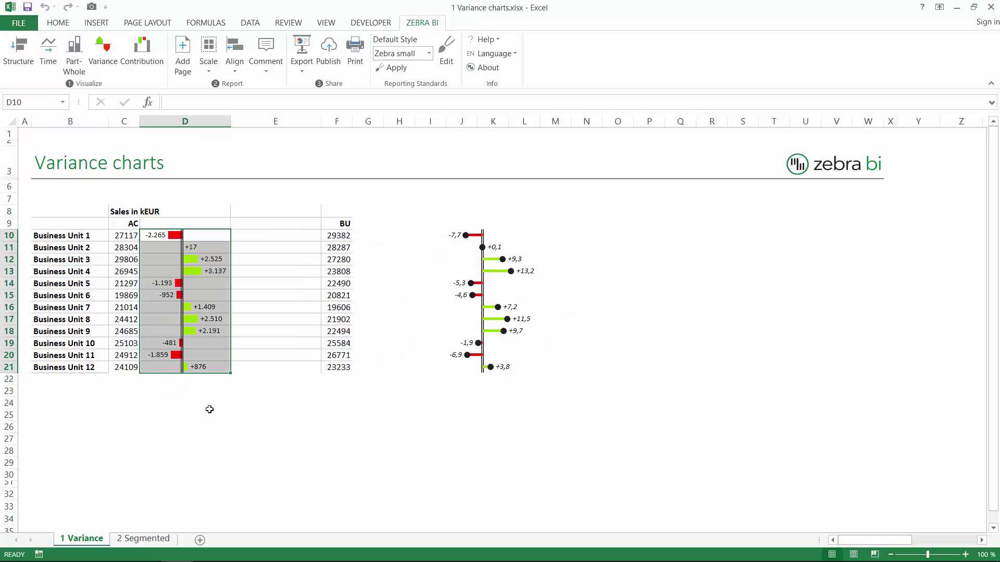
Fit the relative variance dot chart to cells E10:E21, between the variance bars and the BU values.
left_click(511, 249)
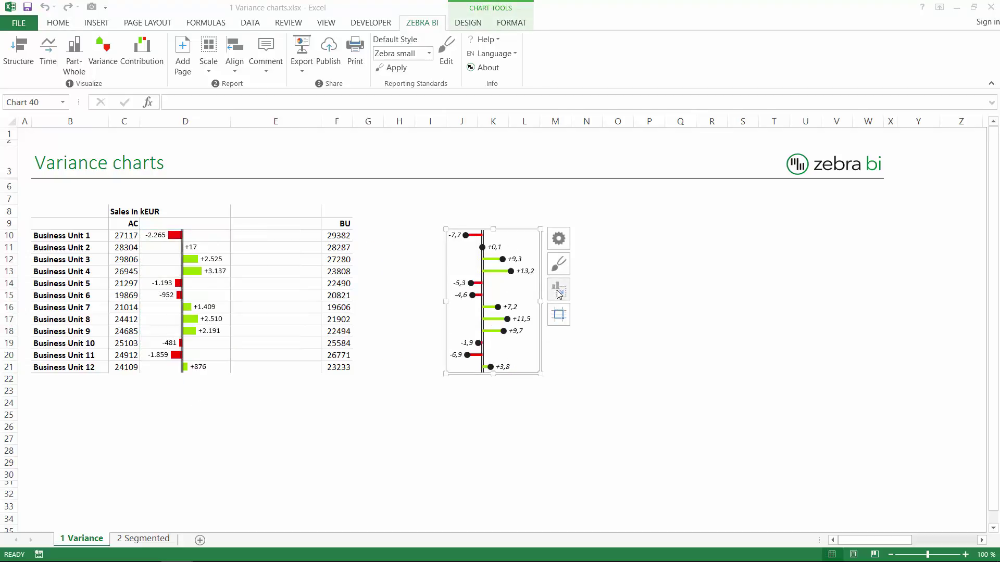
left_click(558, 292)
left_click_drag(263, 235, 255, 376)
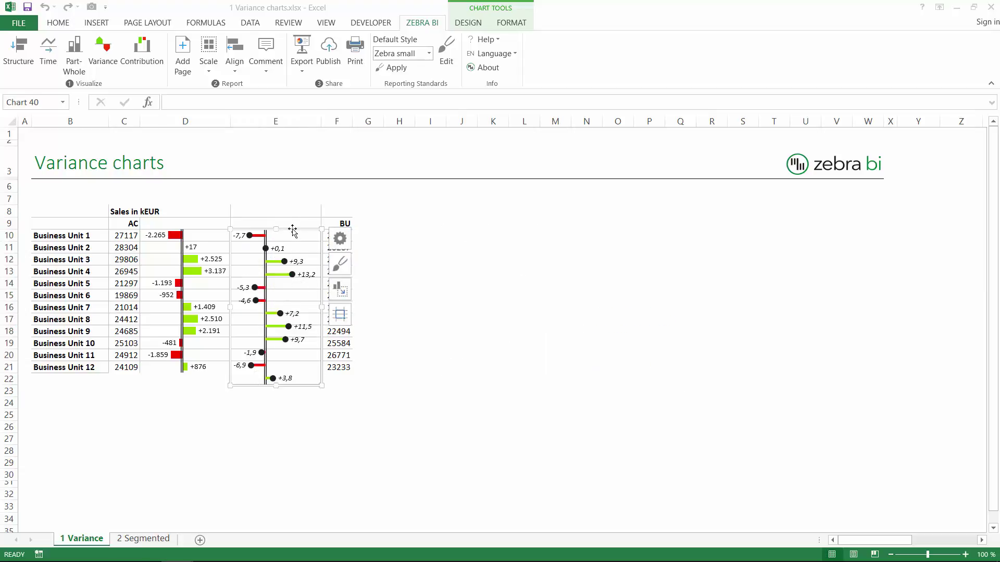
left_click_drag(292, 231, 396, 214)
left_click(444, 272)
left_click_drag(278, 237, 269, 367)
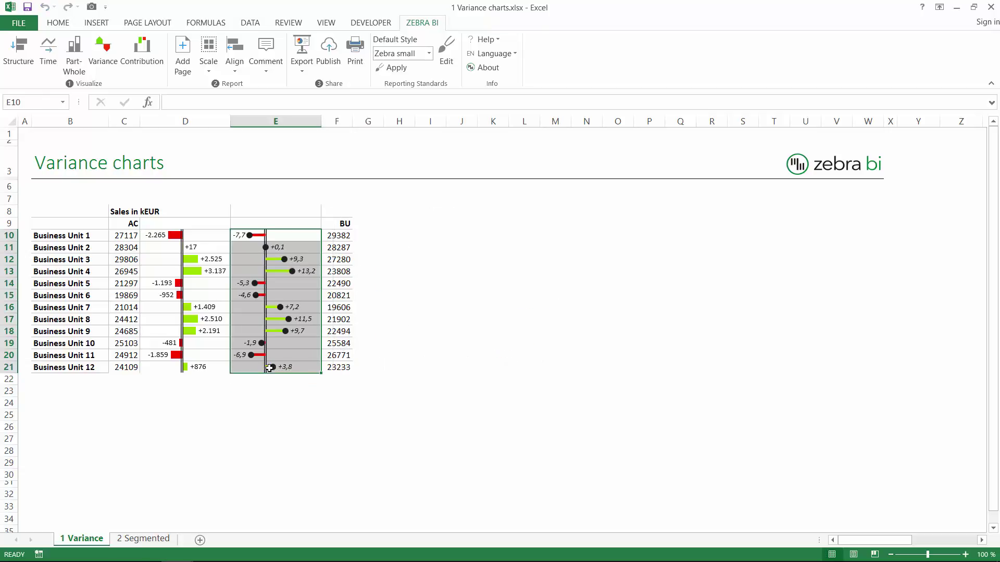
Examine how the embedded variance charts line up with the business-unit rows and the AC and BU values.
left_click(401, 421)
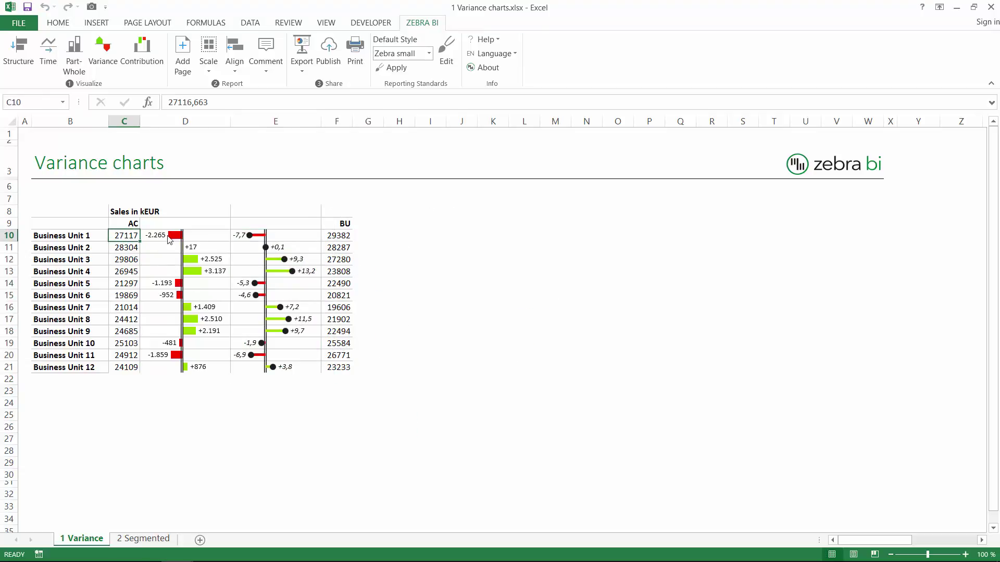
left_click(334, 281)
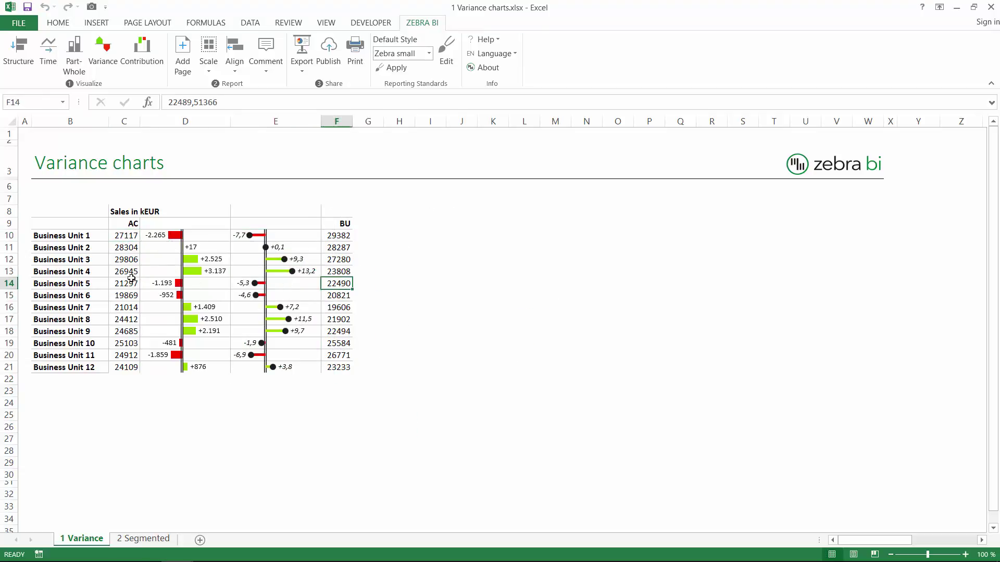
left_click(121, 282)
left_click_drag(73, 245, 62, 353)
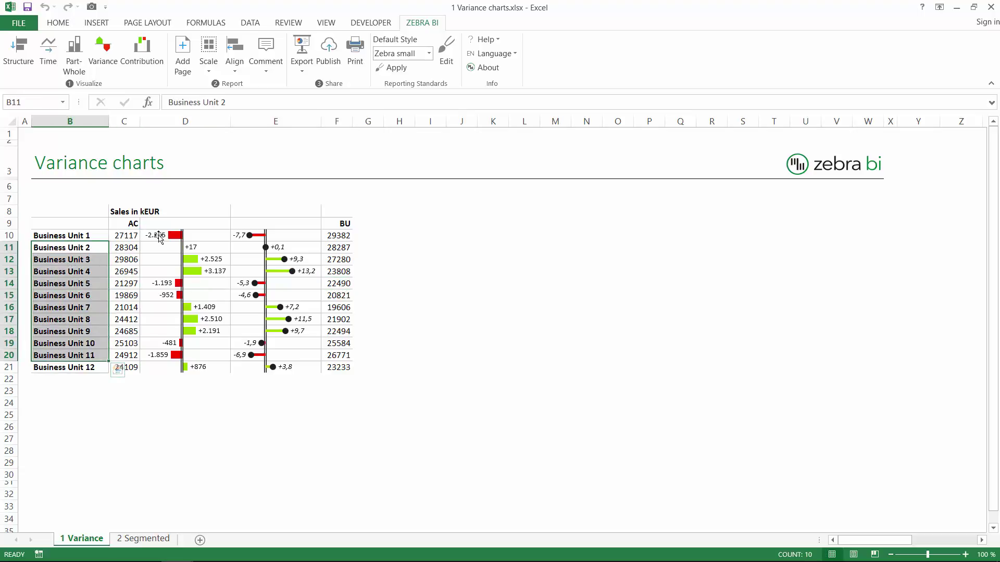
left_click(167, 323)
left_click(124, 271)
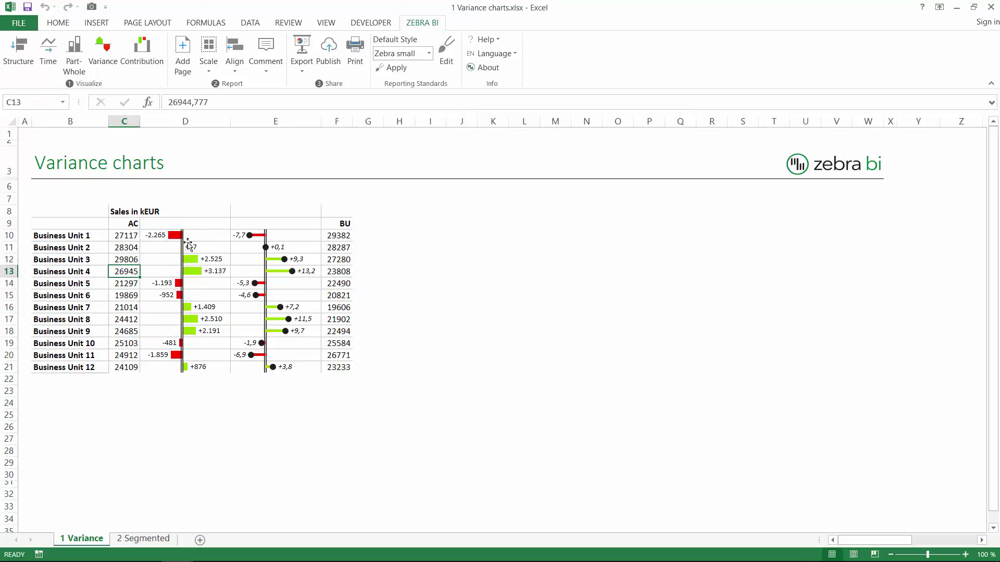
left_click(127, 258)
left_click_drag(84, 236, 69, 369)
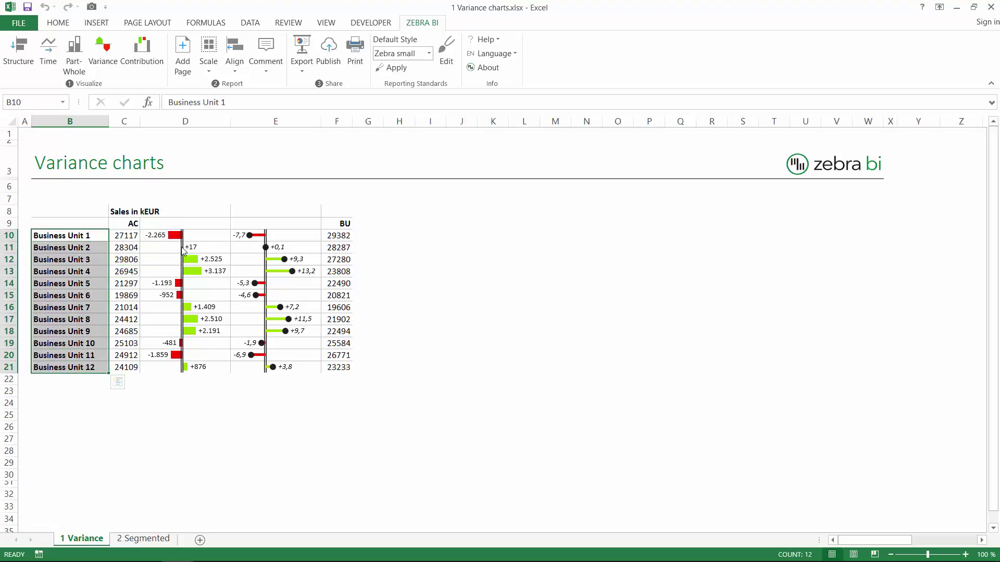
left_click(135, 286)
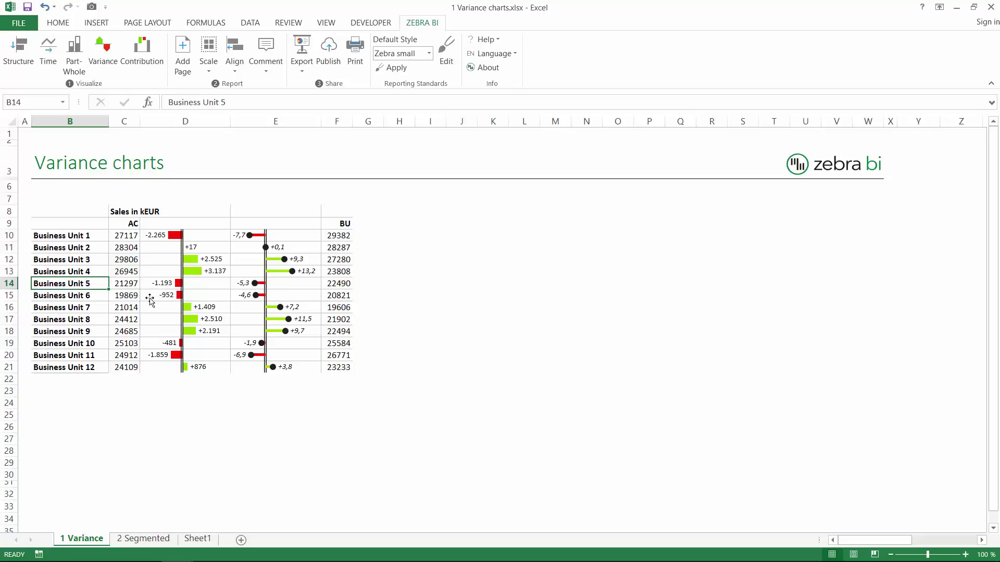
Switch to Sheet1 and enter 2016 as a text label in cell B3.
left_click(198, 539)
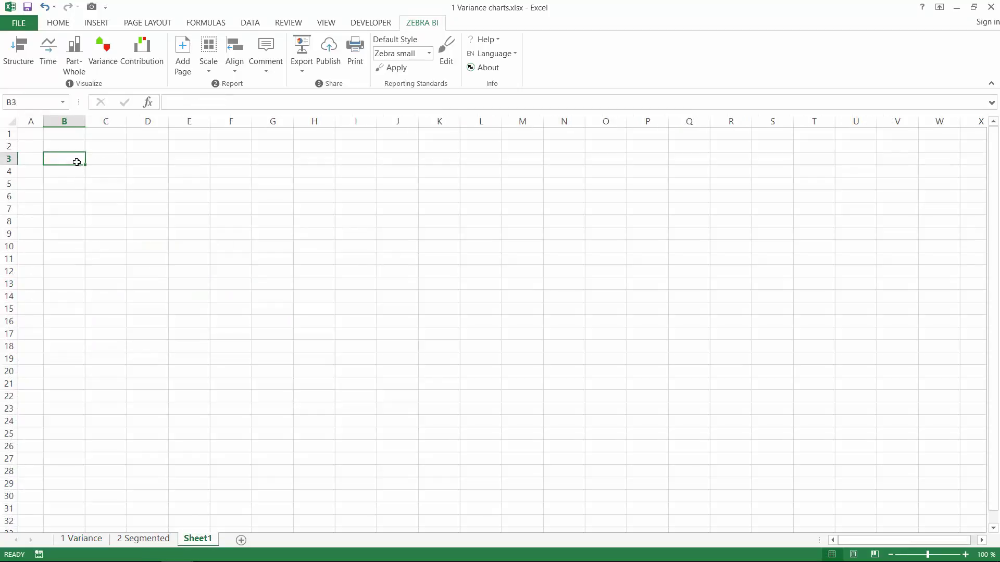
type("'")
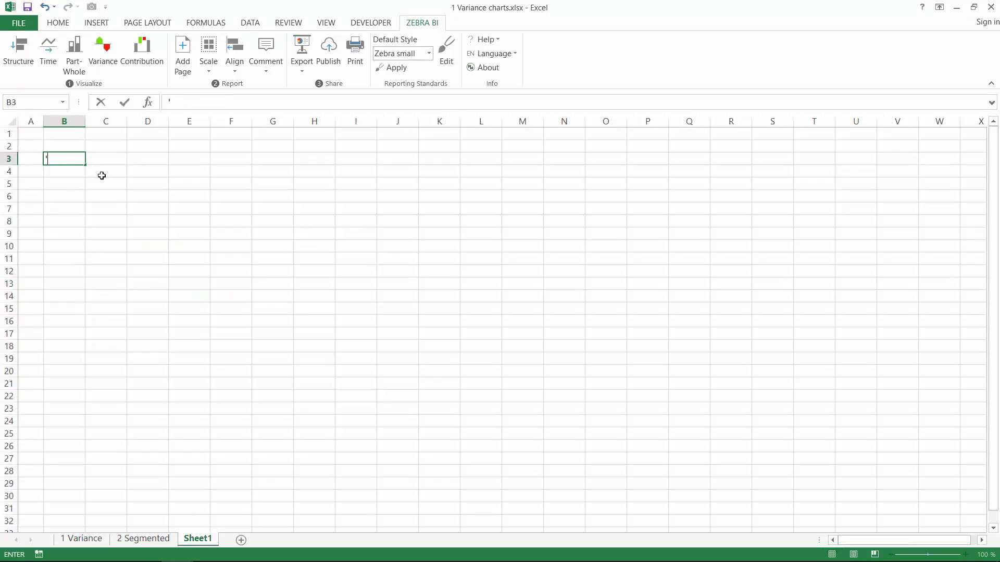
type("2016")
key("Return")
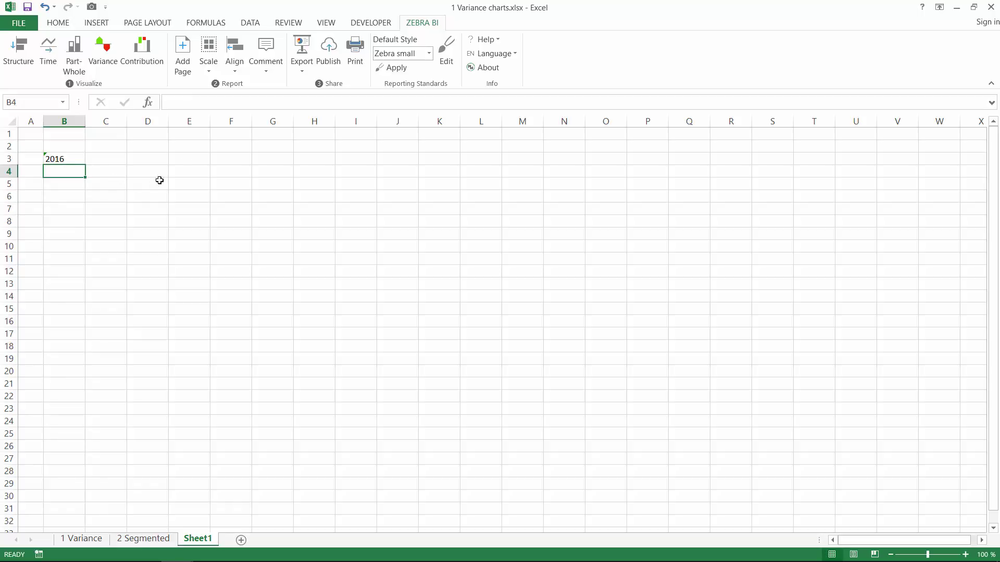
Enter the labels ΔPrice in B4 and ΔQty in B5, using the Zebra BI delta symbol.
left_click(266, 73)
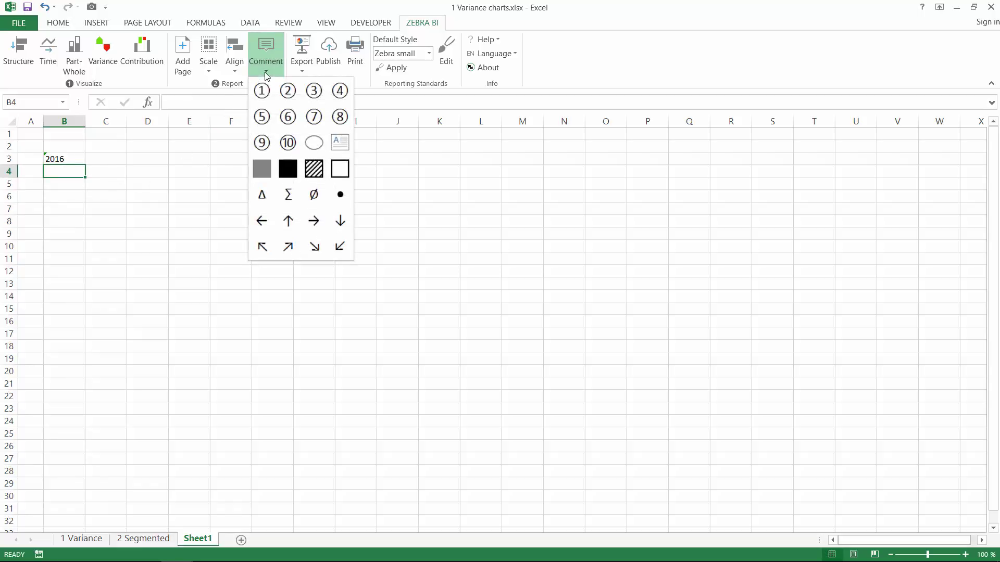
left_click(262, 195)
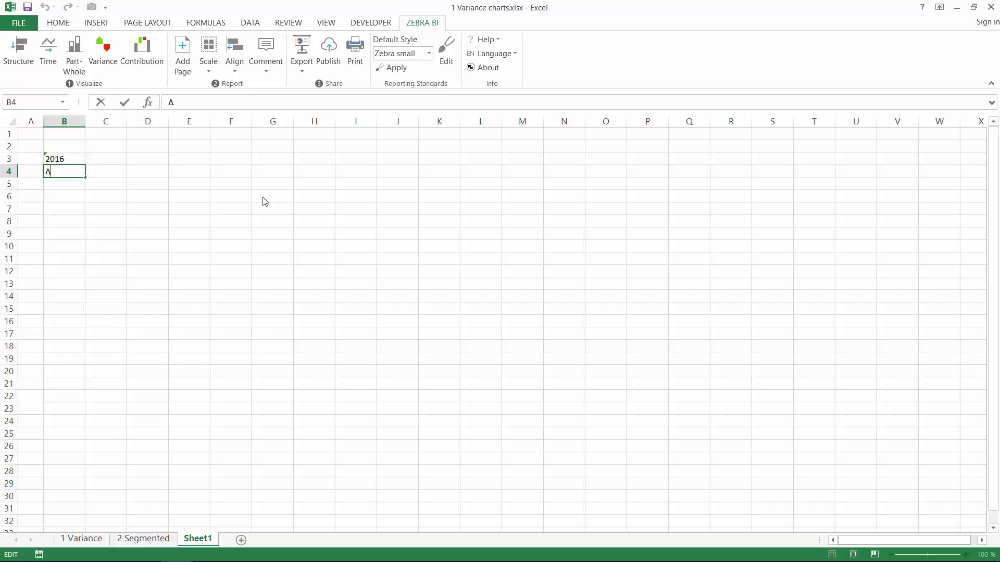
type("Price")
key("Return")
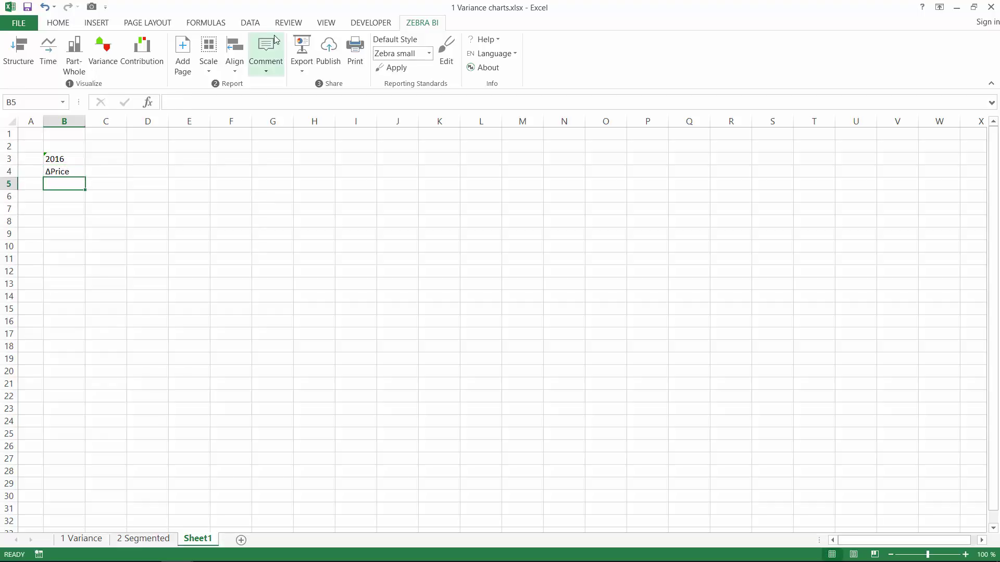
left_click(266, 61)
left_click(262, 195)
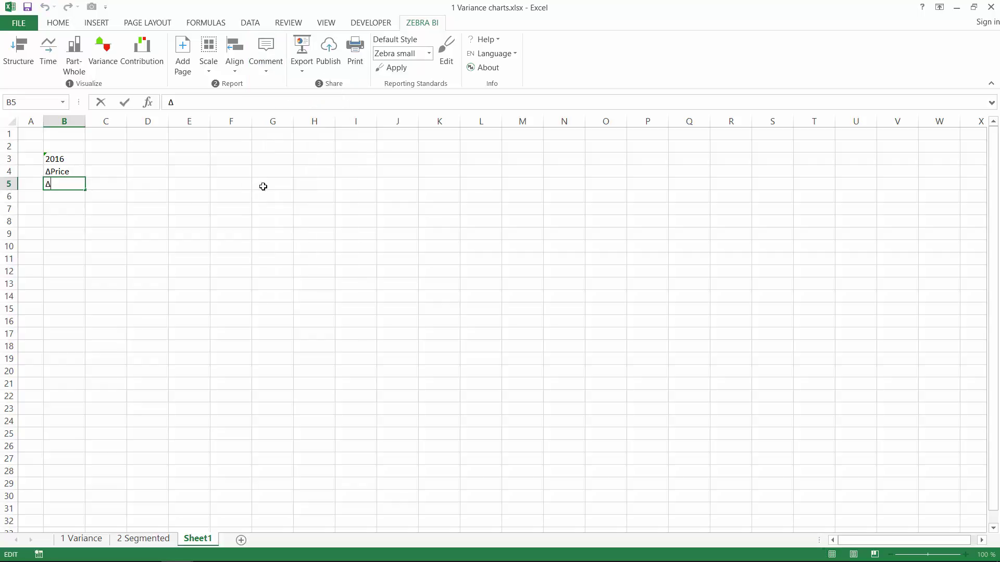
type("Qty")
key("Return")
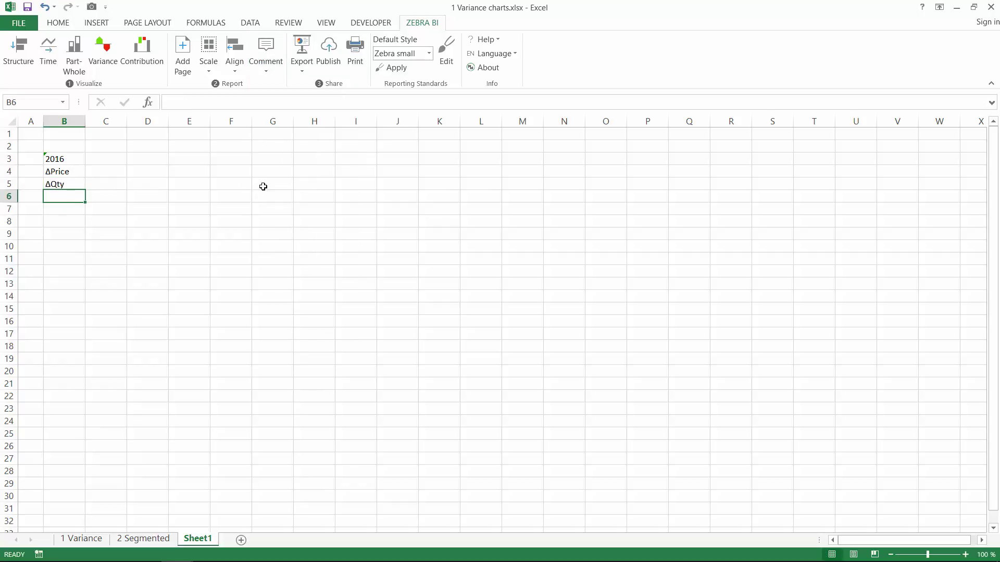
Enter the label ΔNew in cell B6, using the Zebra BI delta symbol.
left_click(267, 68)
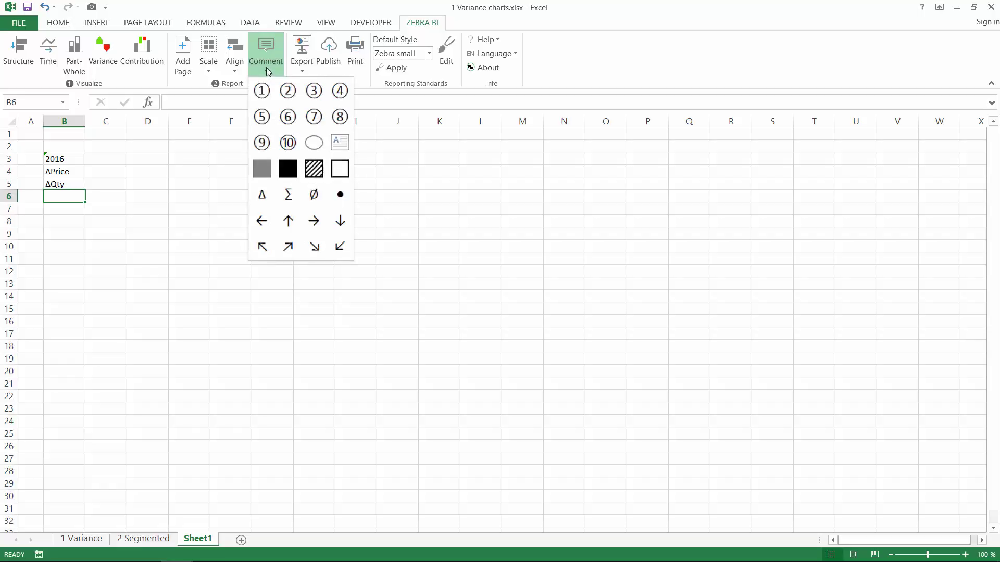
left_click(262, 193)
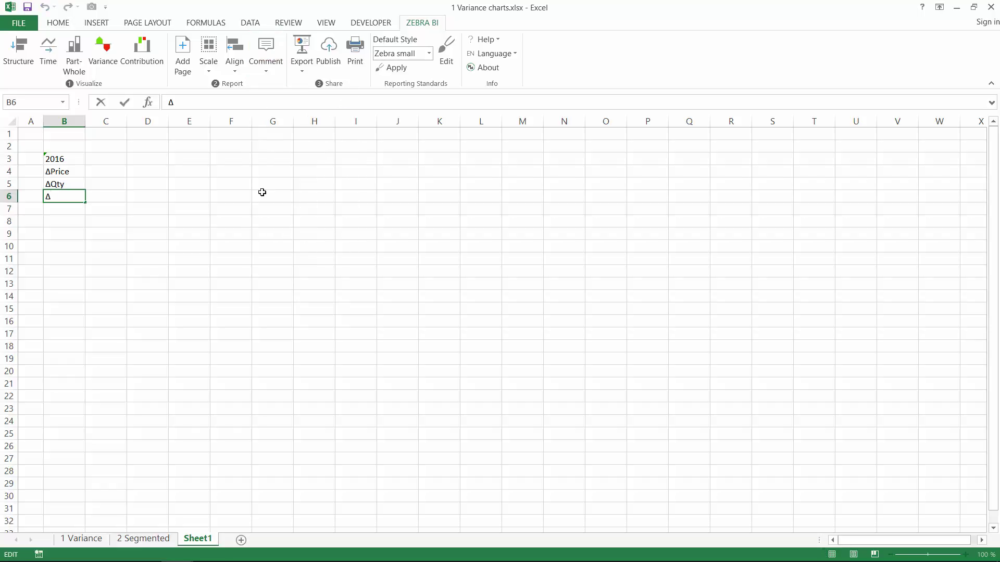
type("Mix")
key("Return")
key("Up")
key("F2")
key("BackSpace")
key("BackSpace")
key("BackSpace")
type("New")
key("Return")
Enter 2017 as a text label in cell B7.
type("20")
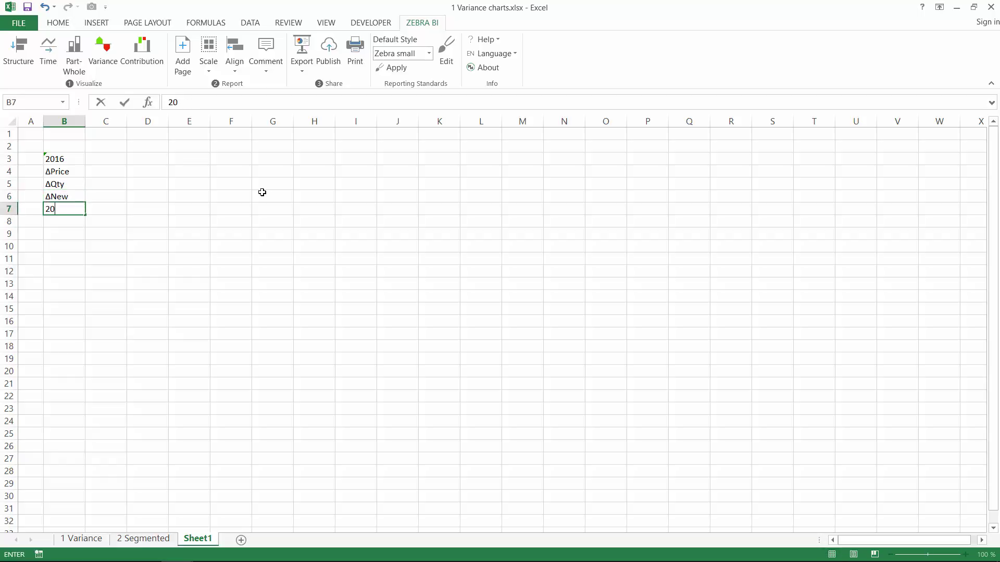
type("16")
key("BackSpace")
key("BackSpace")
key("BackSpace")
key("BackSpace")
type("'2017")
key("Return")
key("Up")
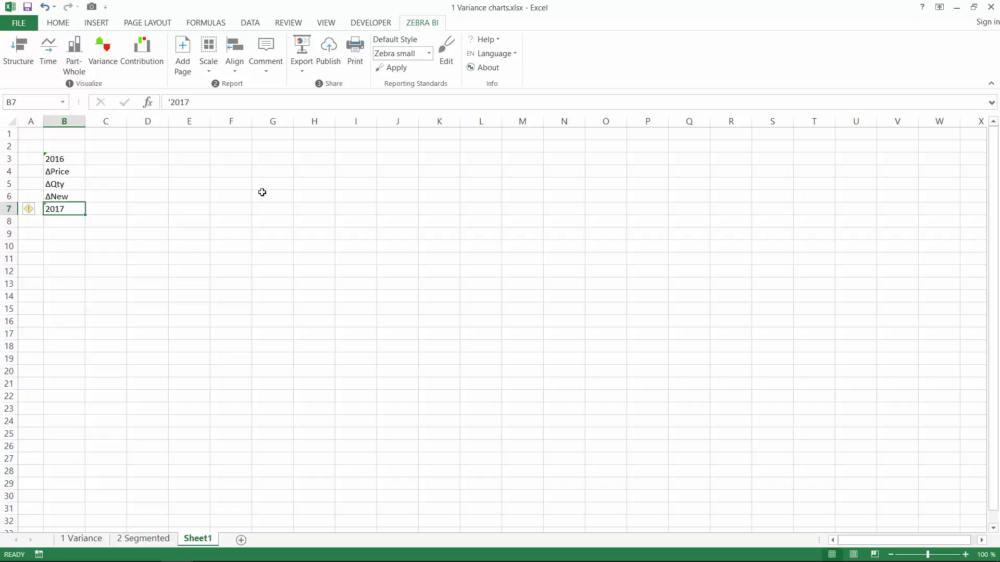
Enter 100 as the 2016 value in C3 and -20 as the ΔPrice value in C4.
left_click(101, 160)
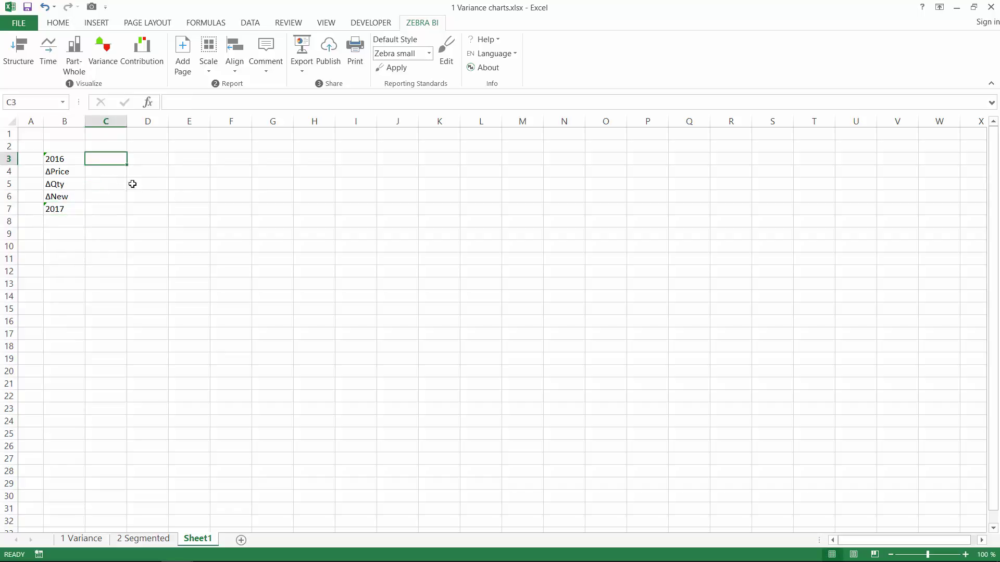
key("End")
type("100")
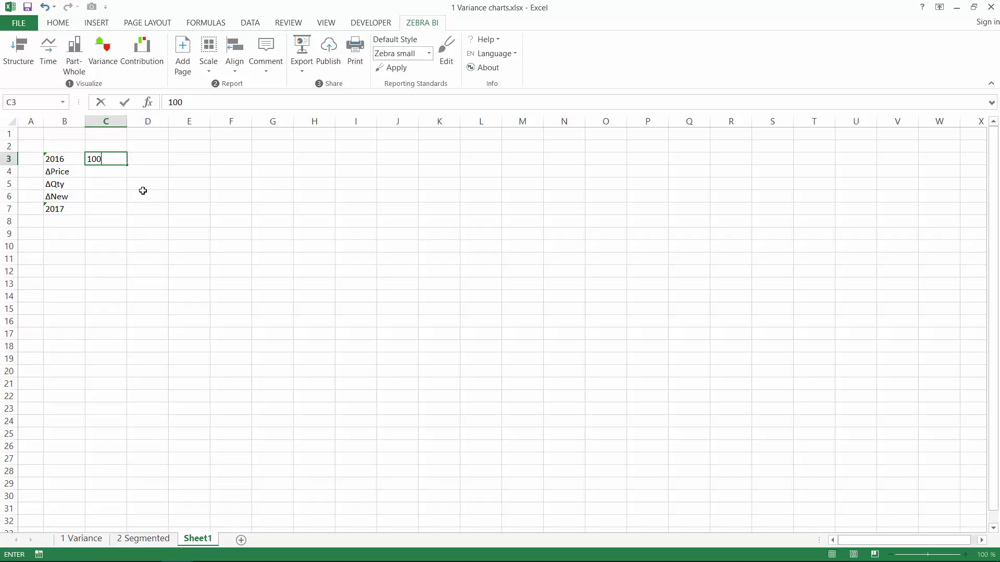
key("Return")
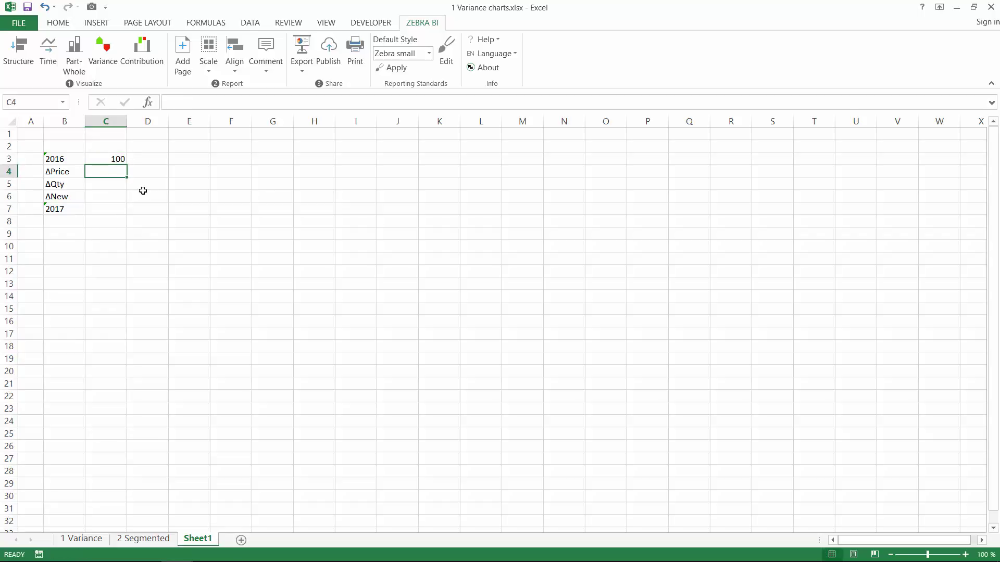
key("Up")
key("Down")
key("F8")
type("-C5")
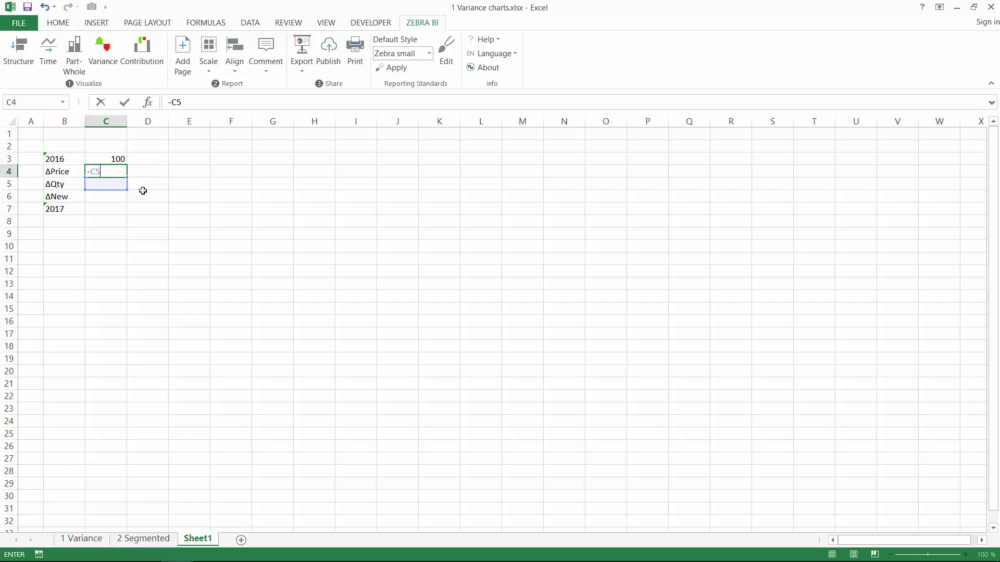
key("BackSpace")
key("BackSpace")
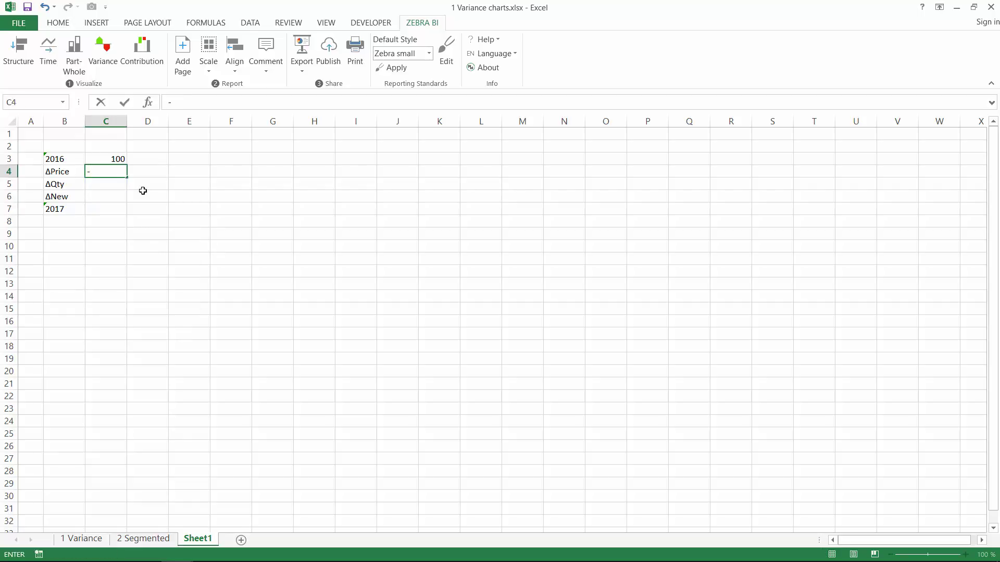
type("20")
key("Return")
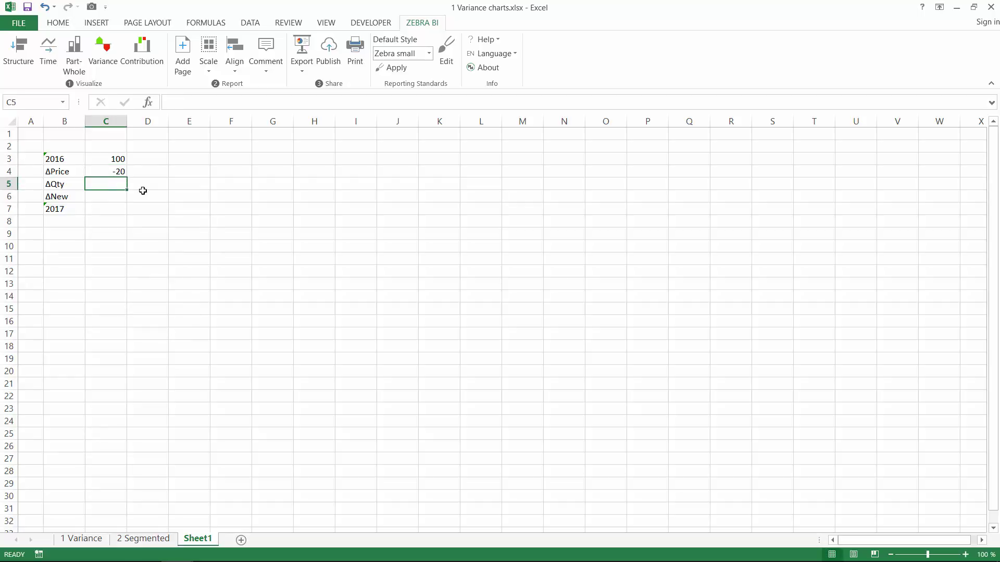
Enter 10 for ΔQty in C5 and 25 for ΔNew in C6, and sum C3:C6 in C7.
type("+")
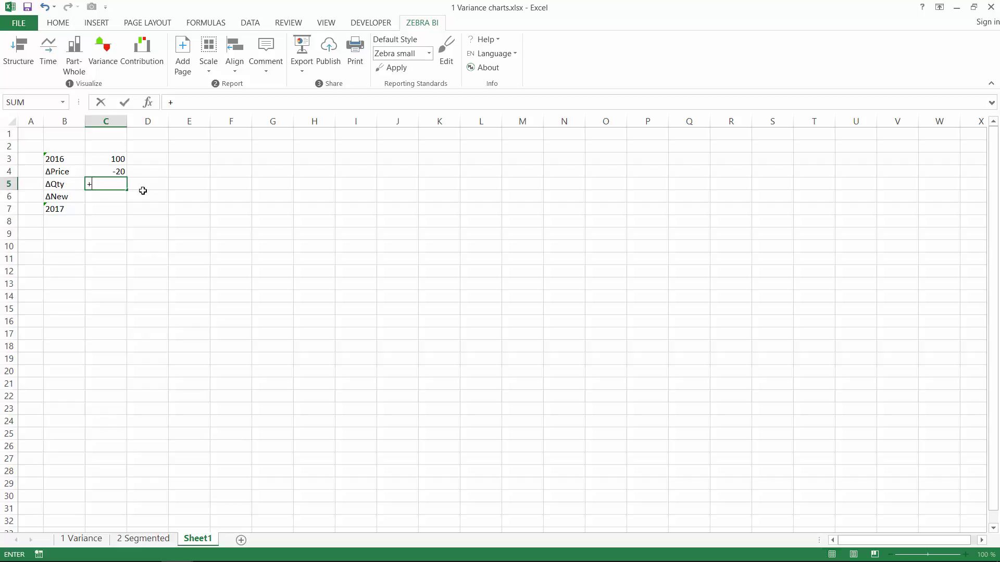
type("10")
key("Return")
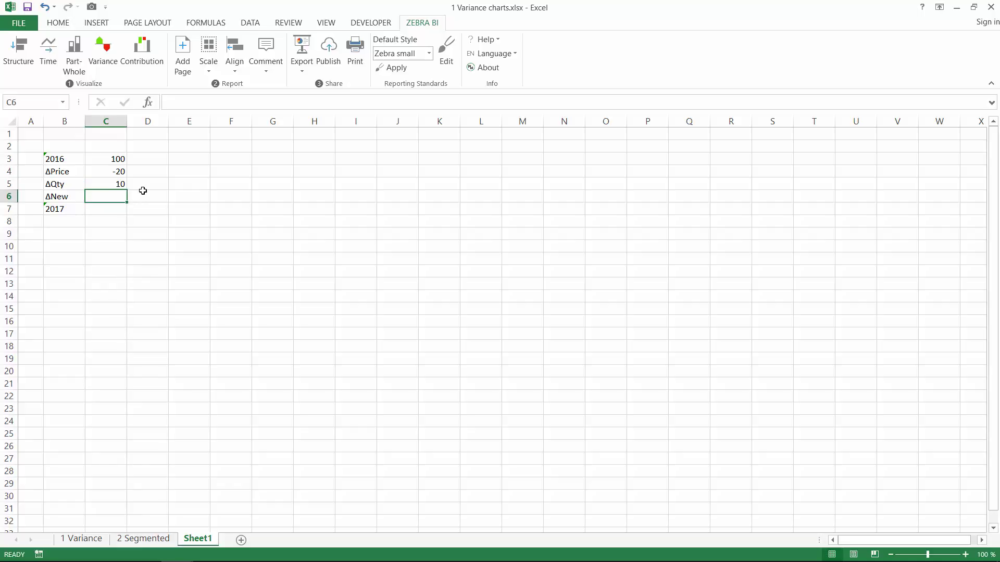
type("25")
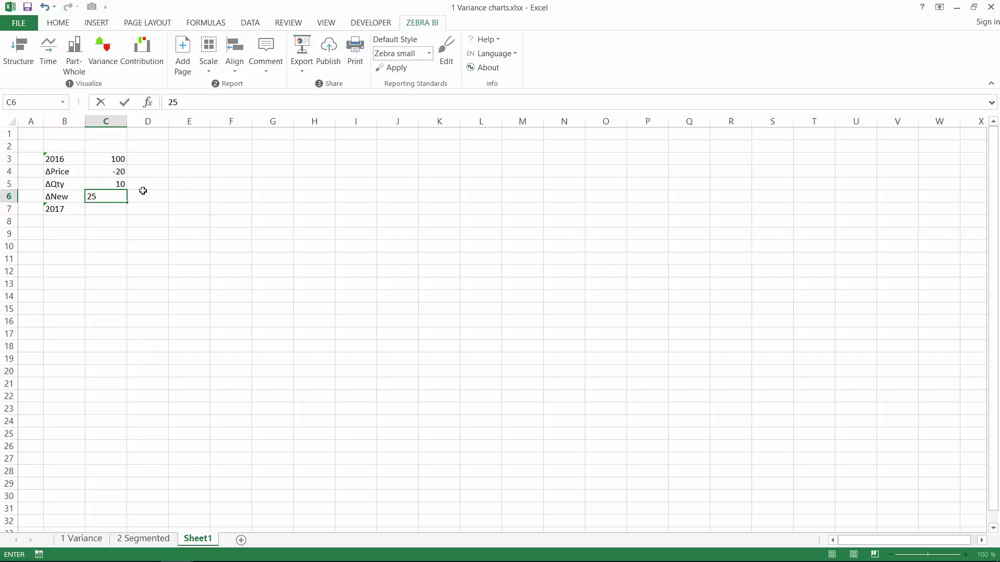
key("Return")
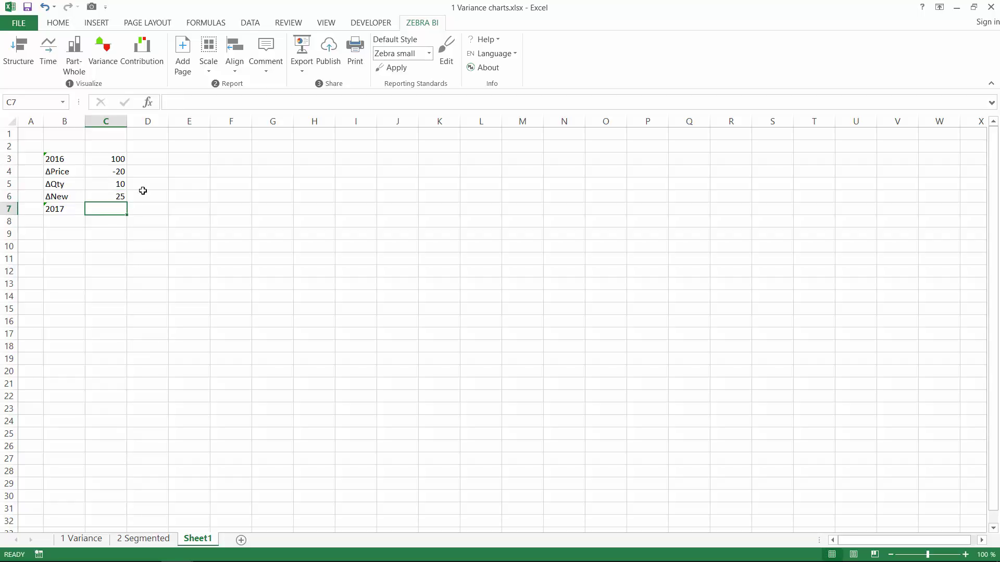
key("alt+equal")
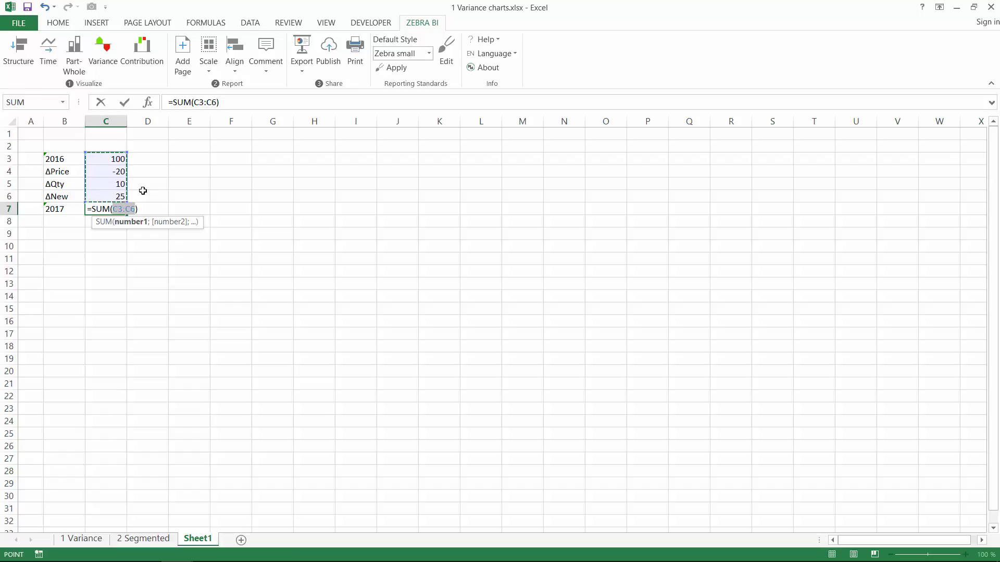
key("Return")
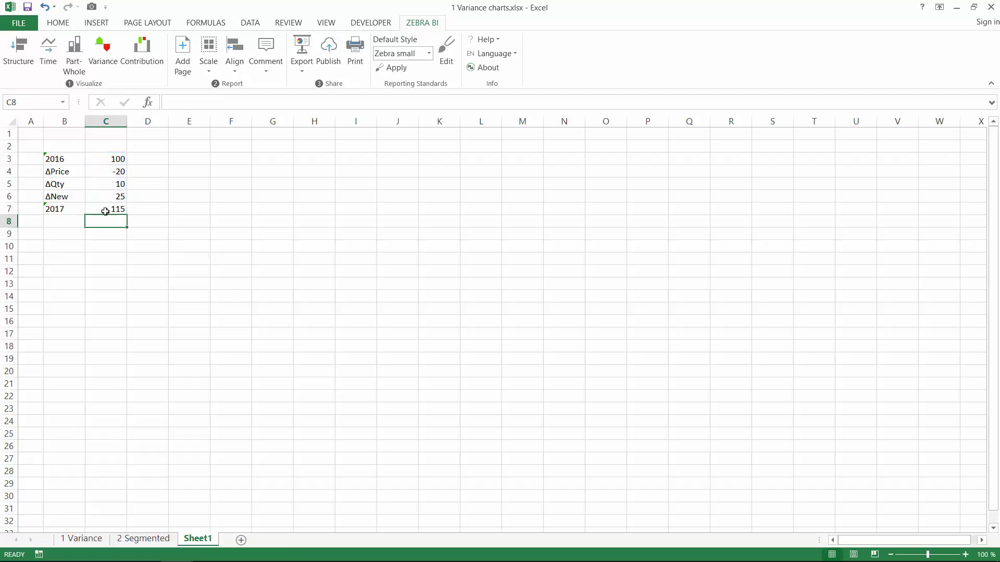
Mark the 2016 and 2017 rows as totals with an equals sign in A3 and A7.
left_click(36, 158)
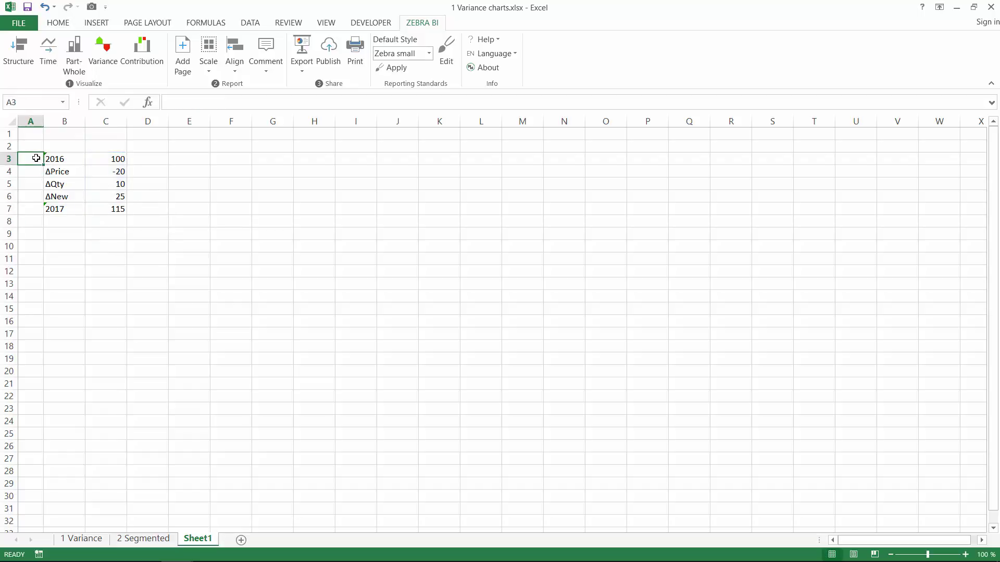
type("=")
key("Return")
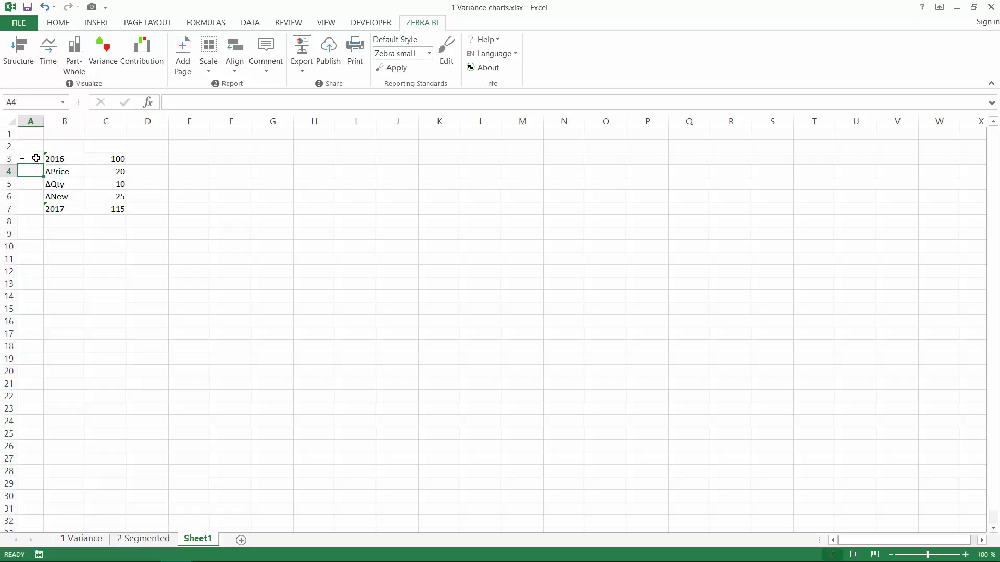
left_click(28, 204)
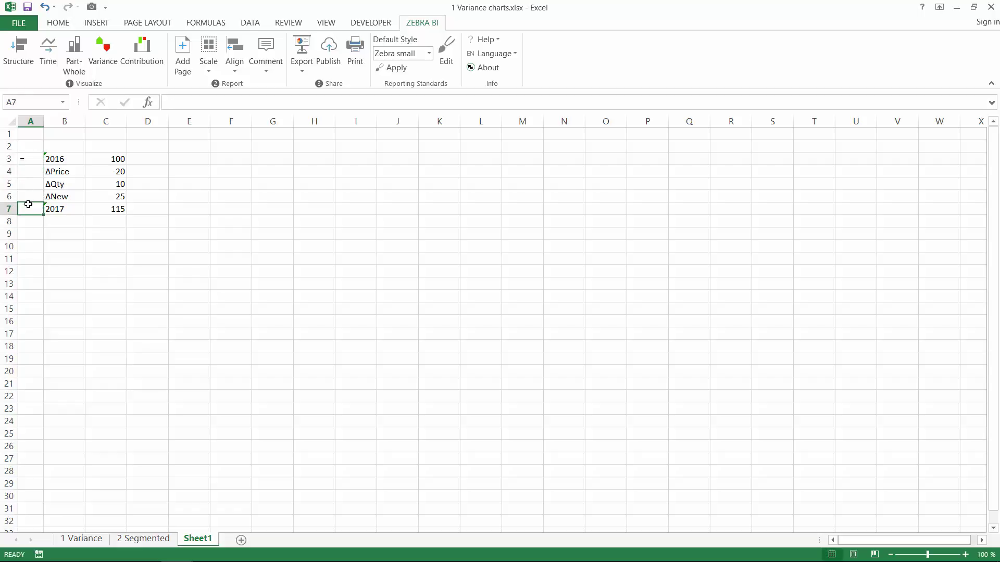
type("=")
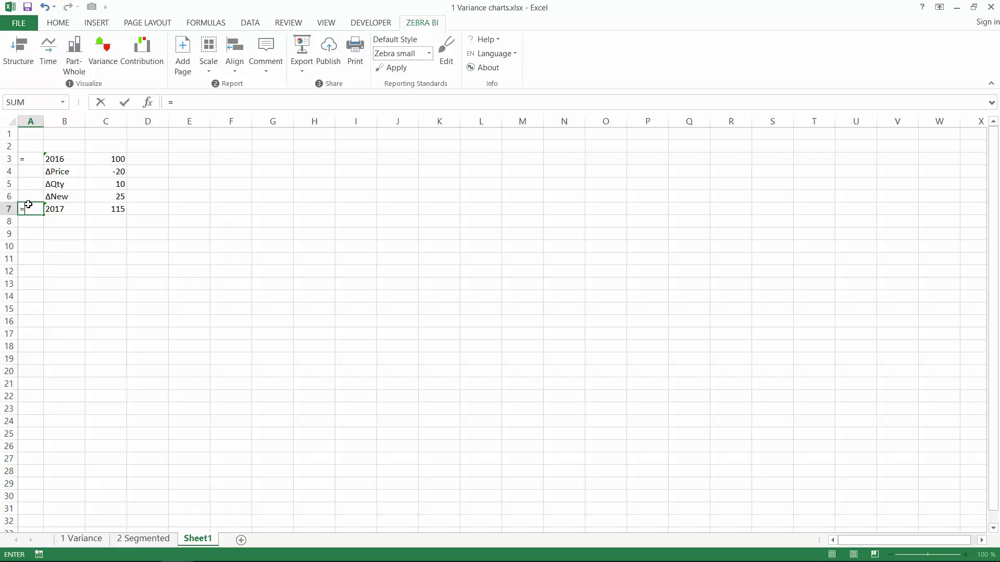
key("Return")
Insert a Zebra BI contribution variance column chart from the table and make it wider and shorter beside the data.
left_click(105, 184)
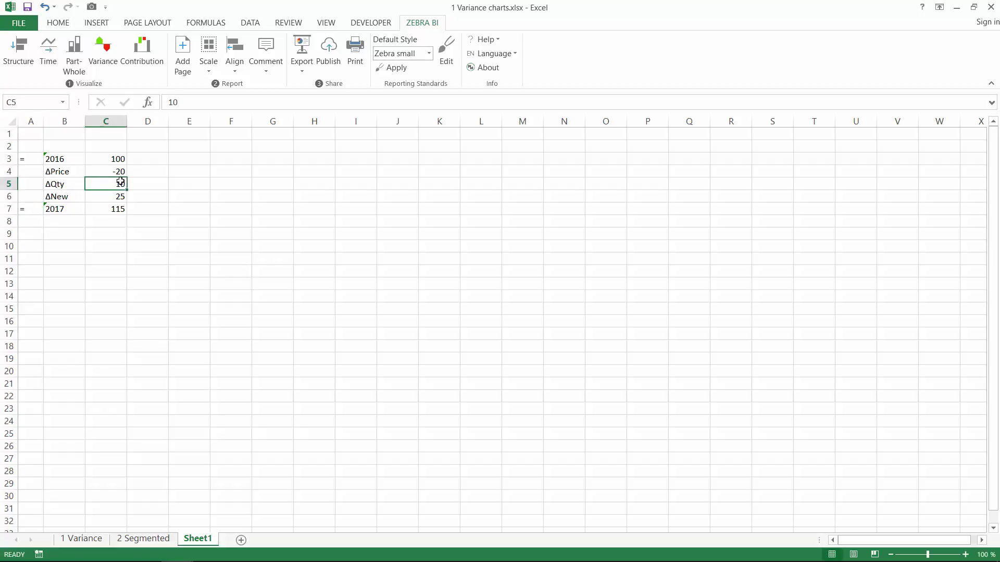
left_click(137, 63)
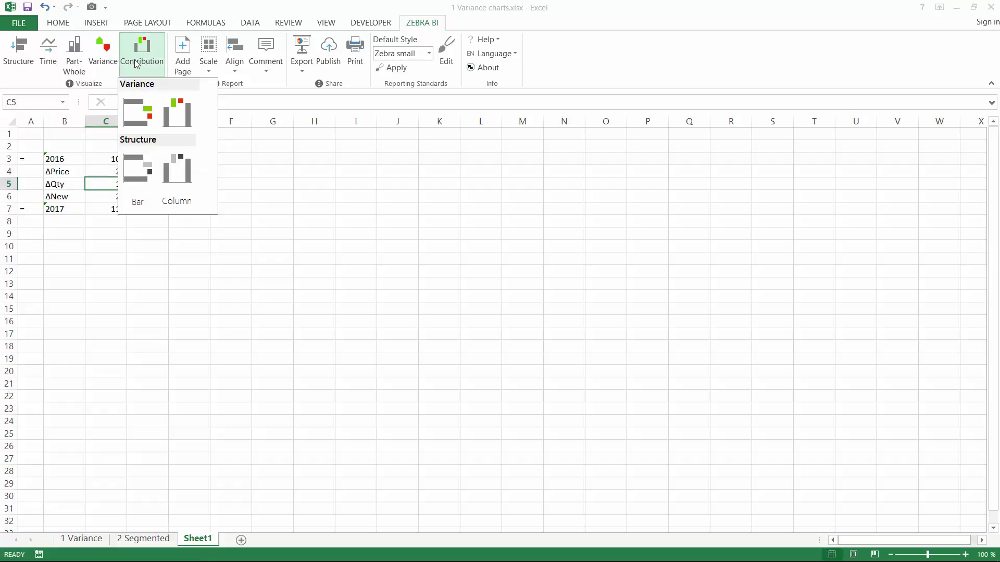
left_click(174, 115)
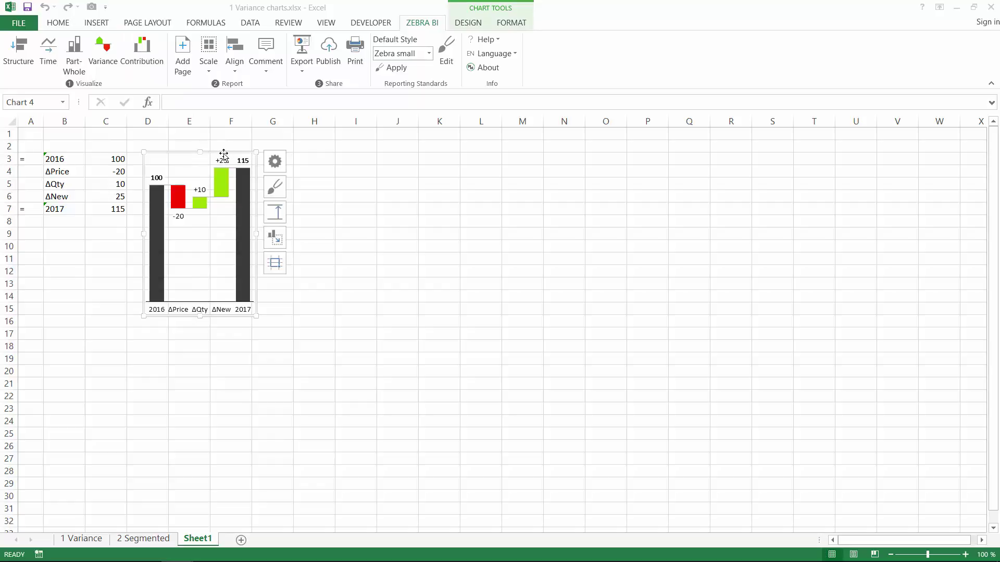
left_click_drag(270, 312, 289, 295)
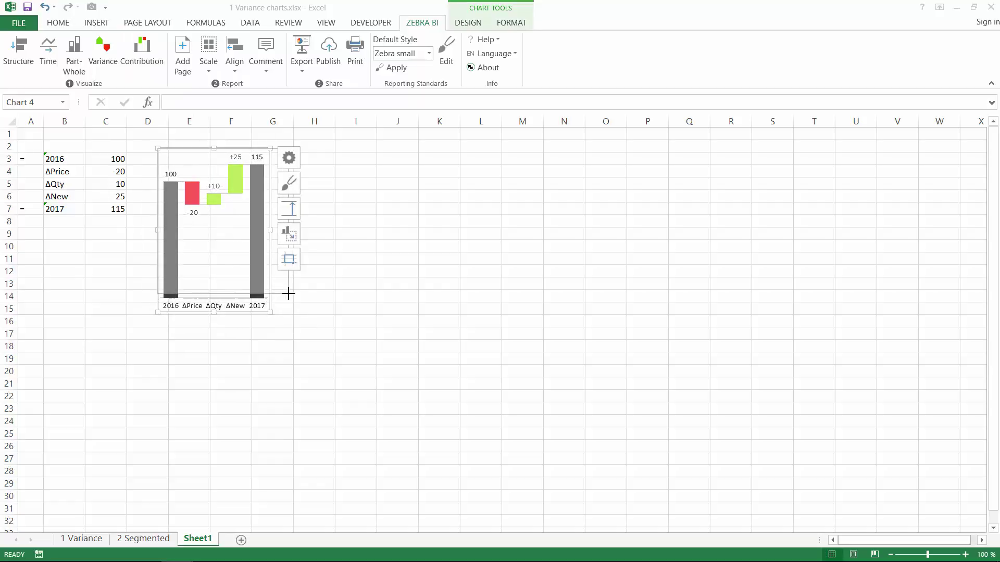
Examine the total, negative and positive column series in the contribution chart.
left_click(168, 217)
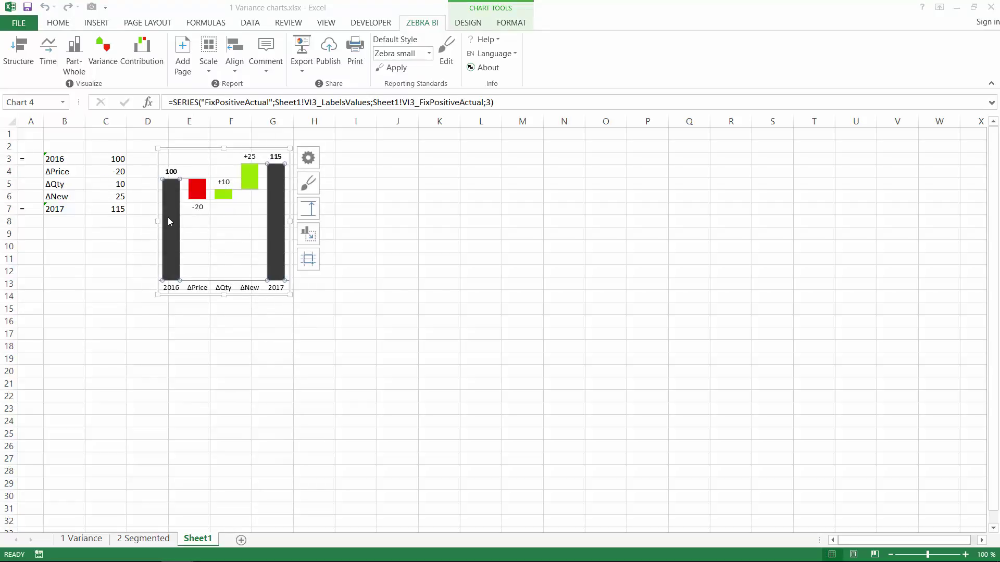
left_click(208, 195)
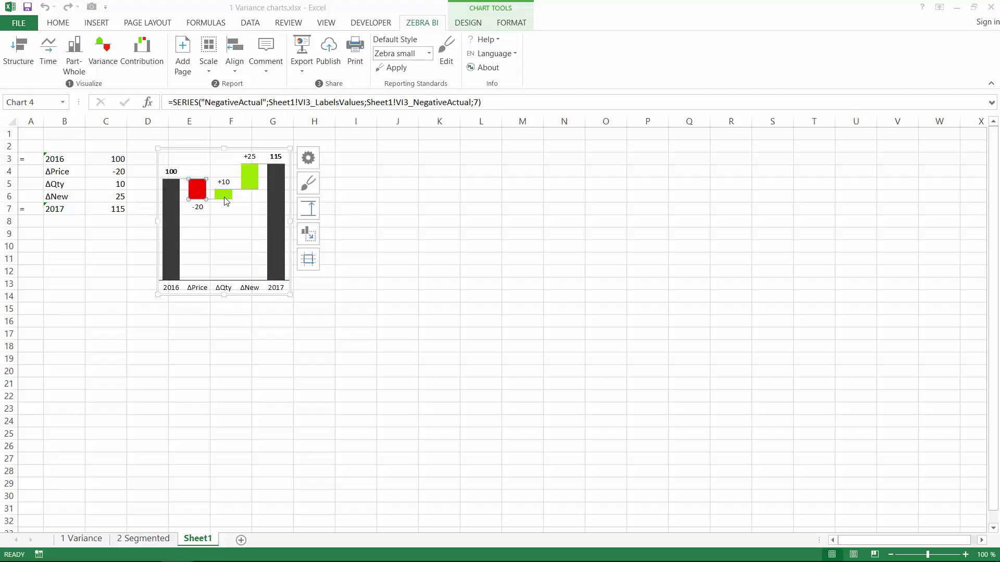
left_click(226, 201)
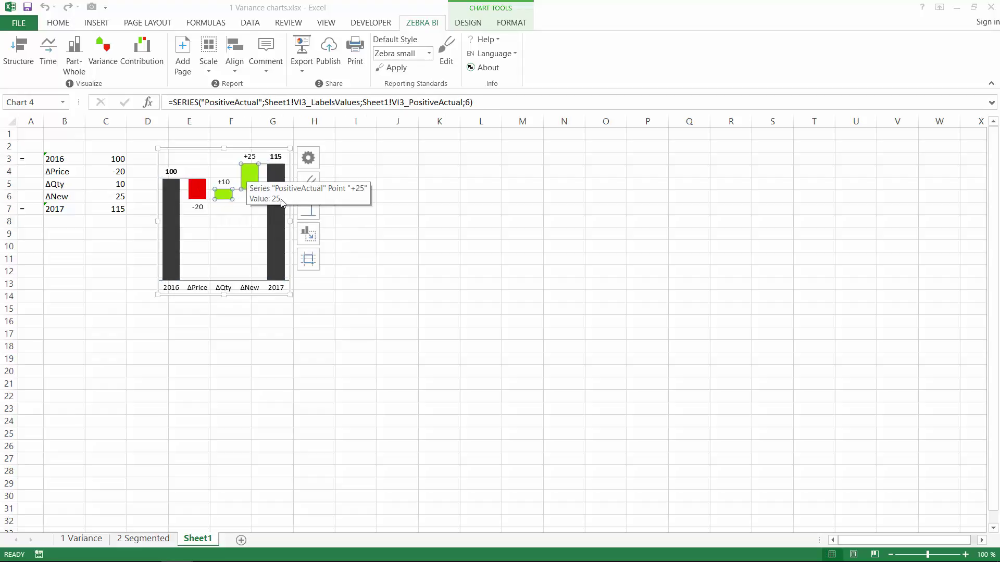
left_click(283, 244)
left_click(278, 331)
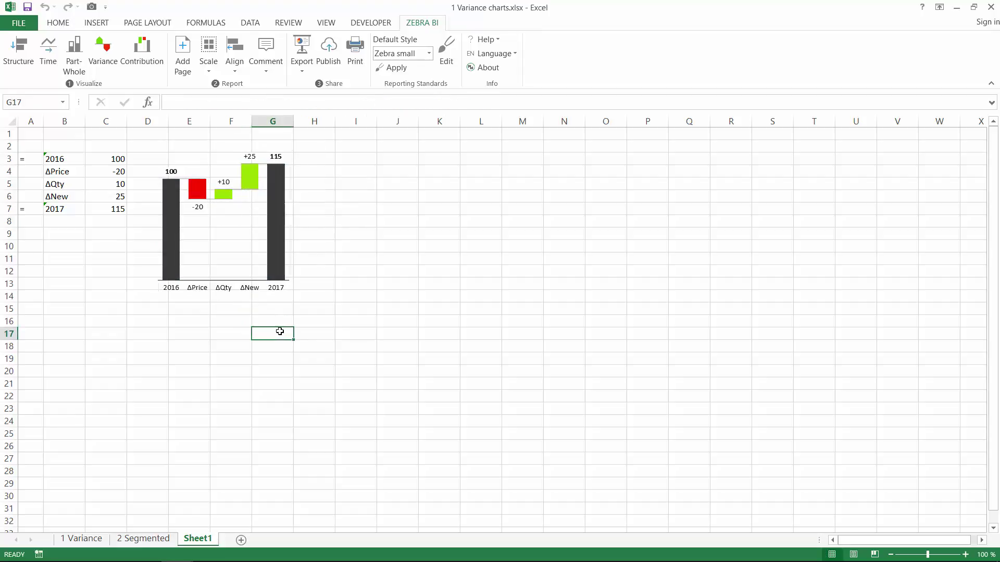
Add a difference highlight from 2016 to 2017 with a relative (%) label to the contribution chart.
left_click(244, 217)
left_click(309, 208)
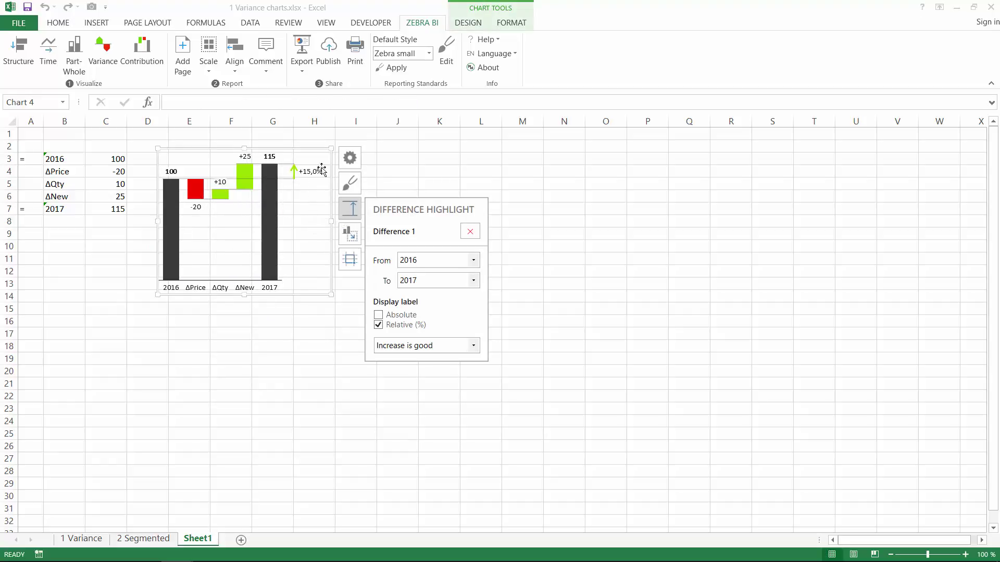
left_click(276, 145)
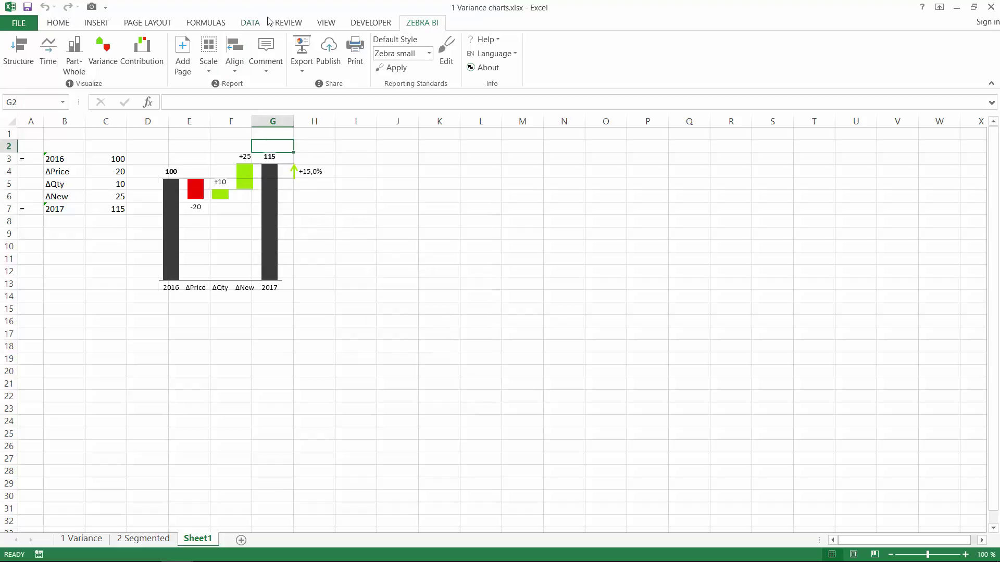
Hide the gridlines on Sheet1.
left_click(327, 23)
left_click(137, 64)
left_click(363, 257)
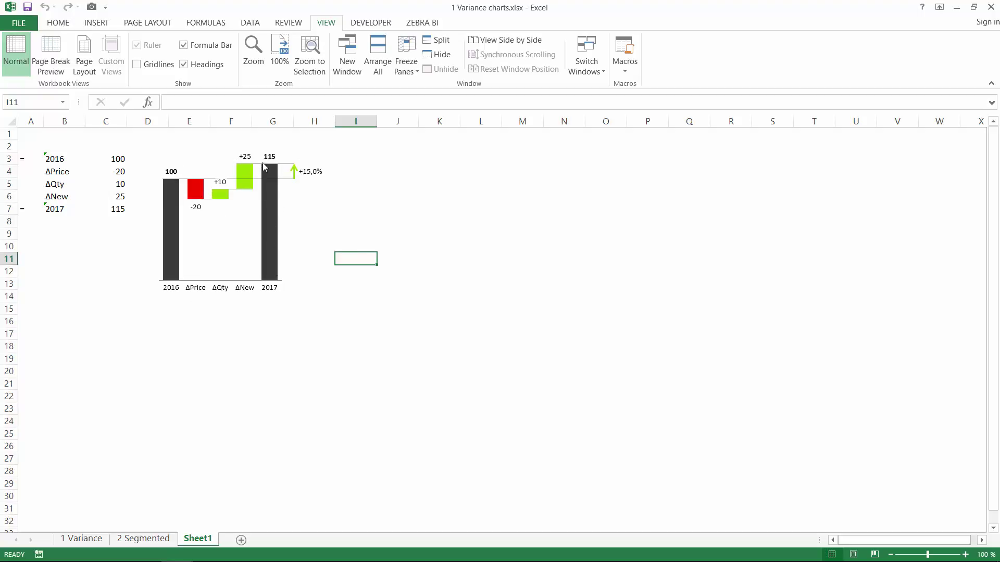
left_click(359, 173)
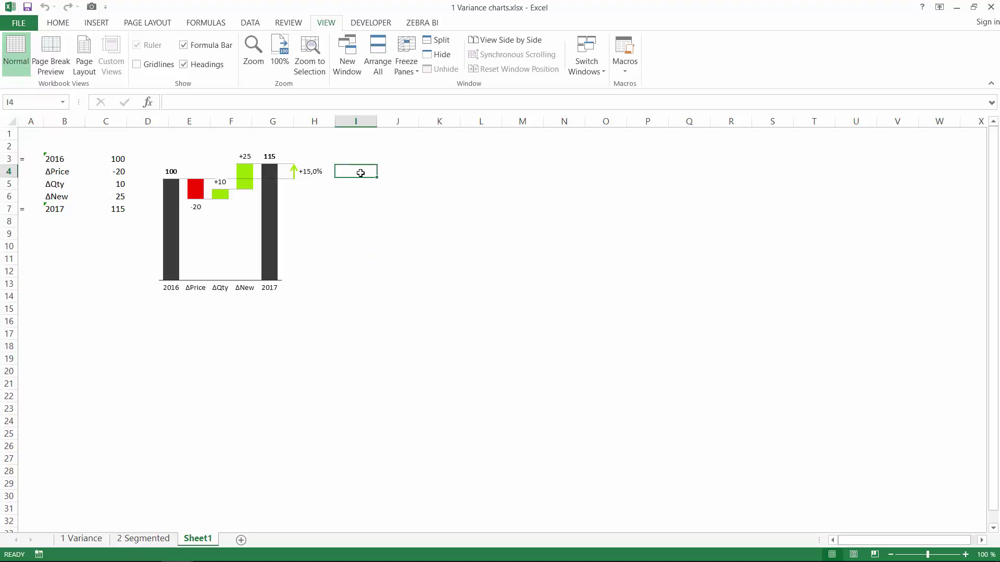